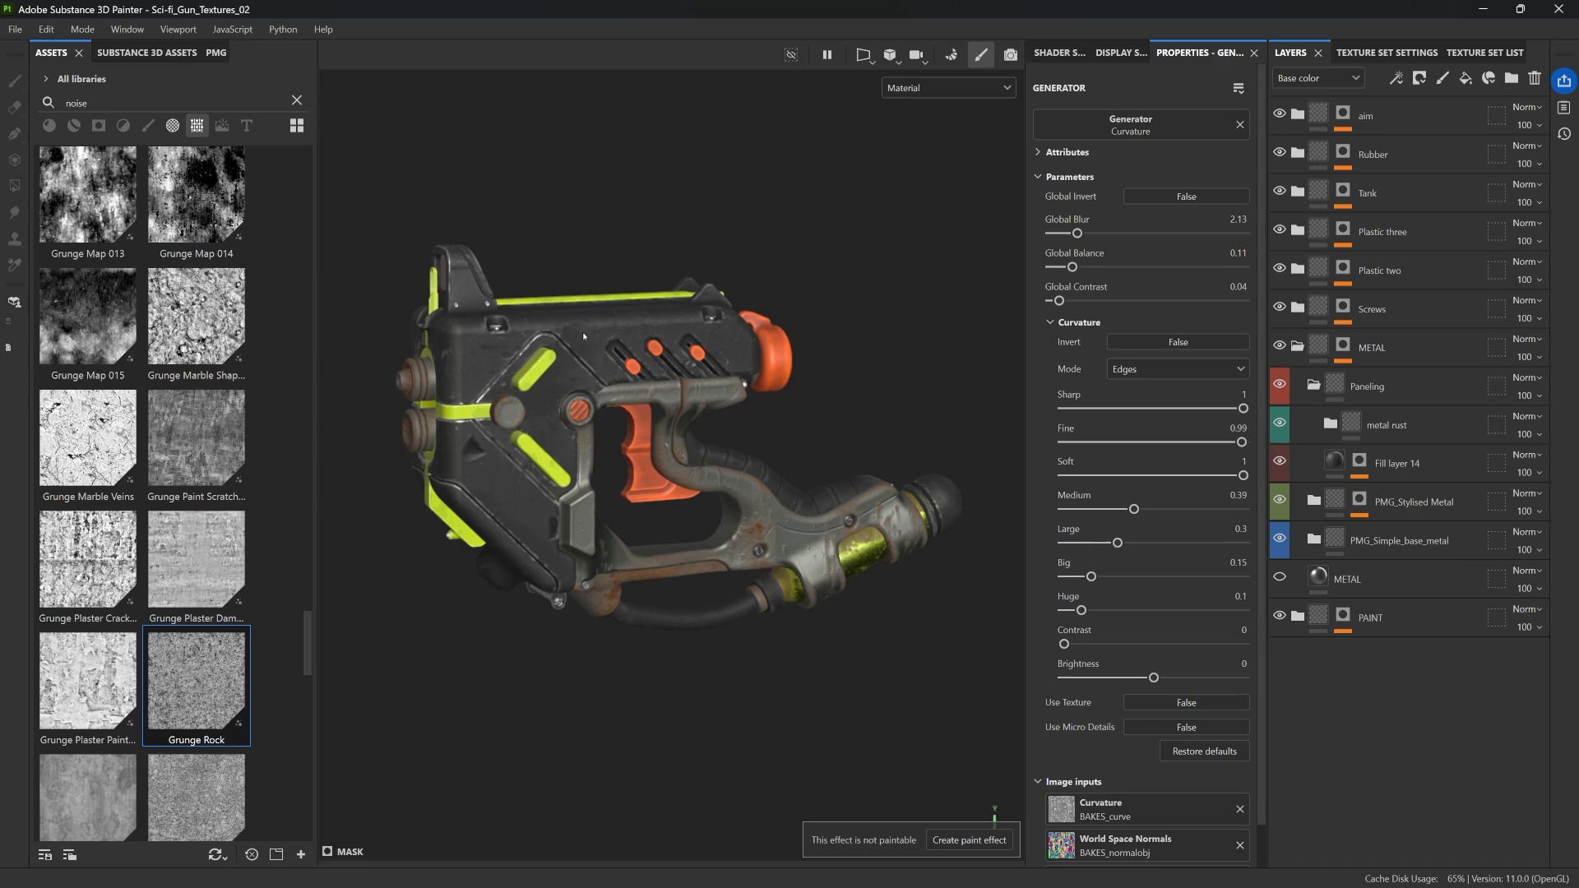
pyautogui.keyDown('alt'); pyautogui.moveTo(531, 339); pyautogui.dragTo(522, 334); pyautogui.keyUp('alt')
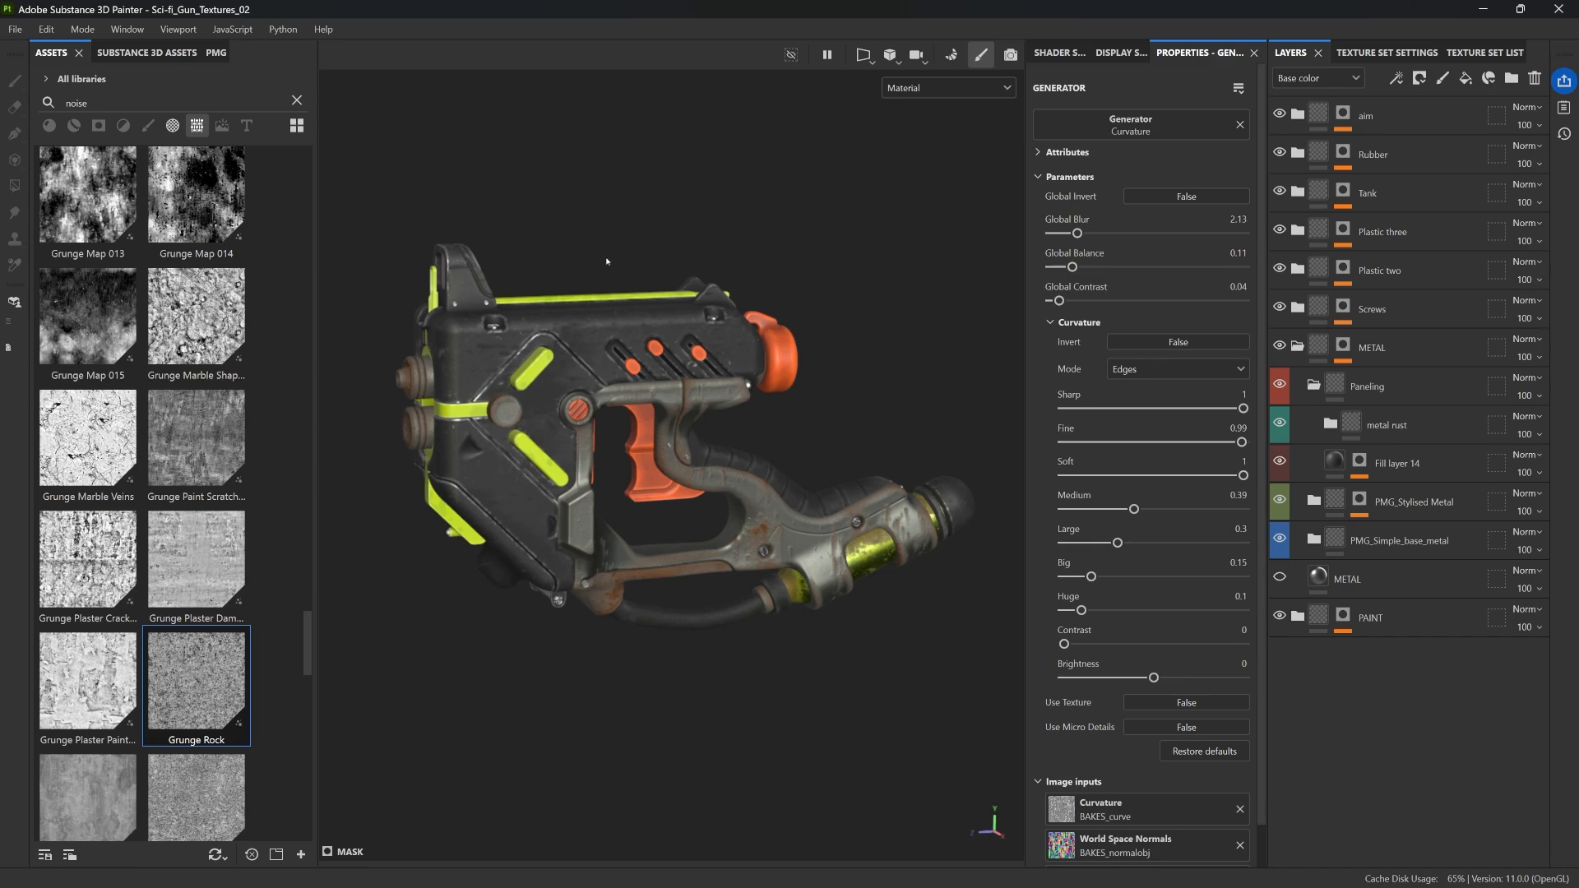
pyautogui.keyDown('alt'); pyautogui.moveTo(587, 386); pyautogui.dragTo(623, 352); pyautogui.keyUp('alt')
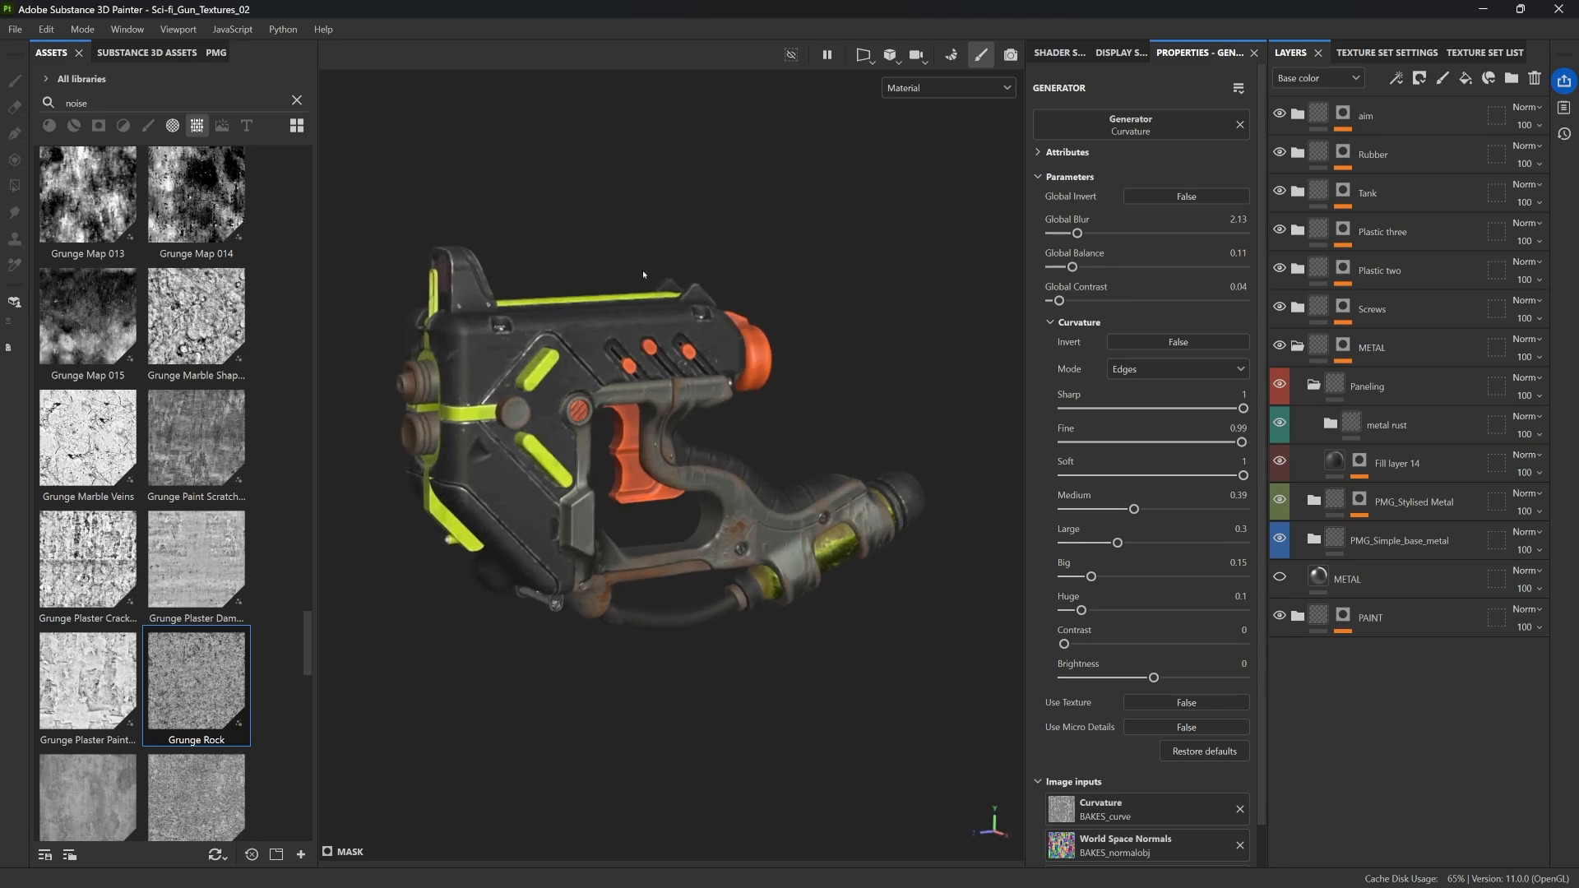
pyautogui.keyDown('alt'); pyautogui.moveTo(645, 282); pyautogui.dragTo(617, 278); pyautogui.keyUp('alt')
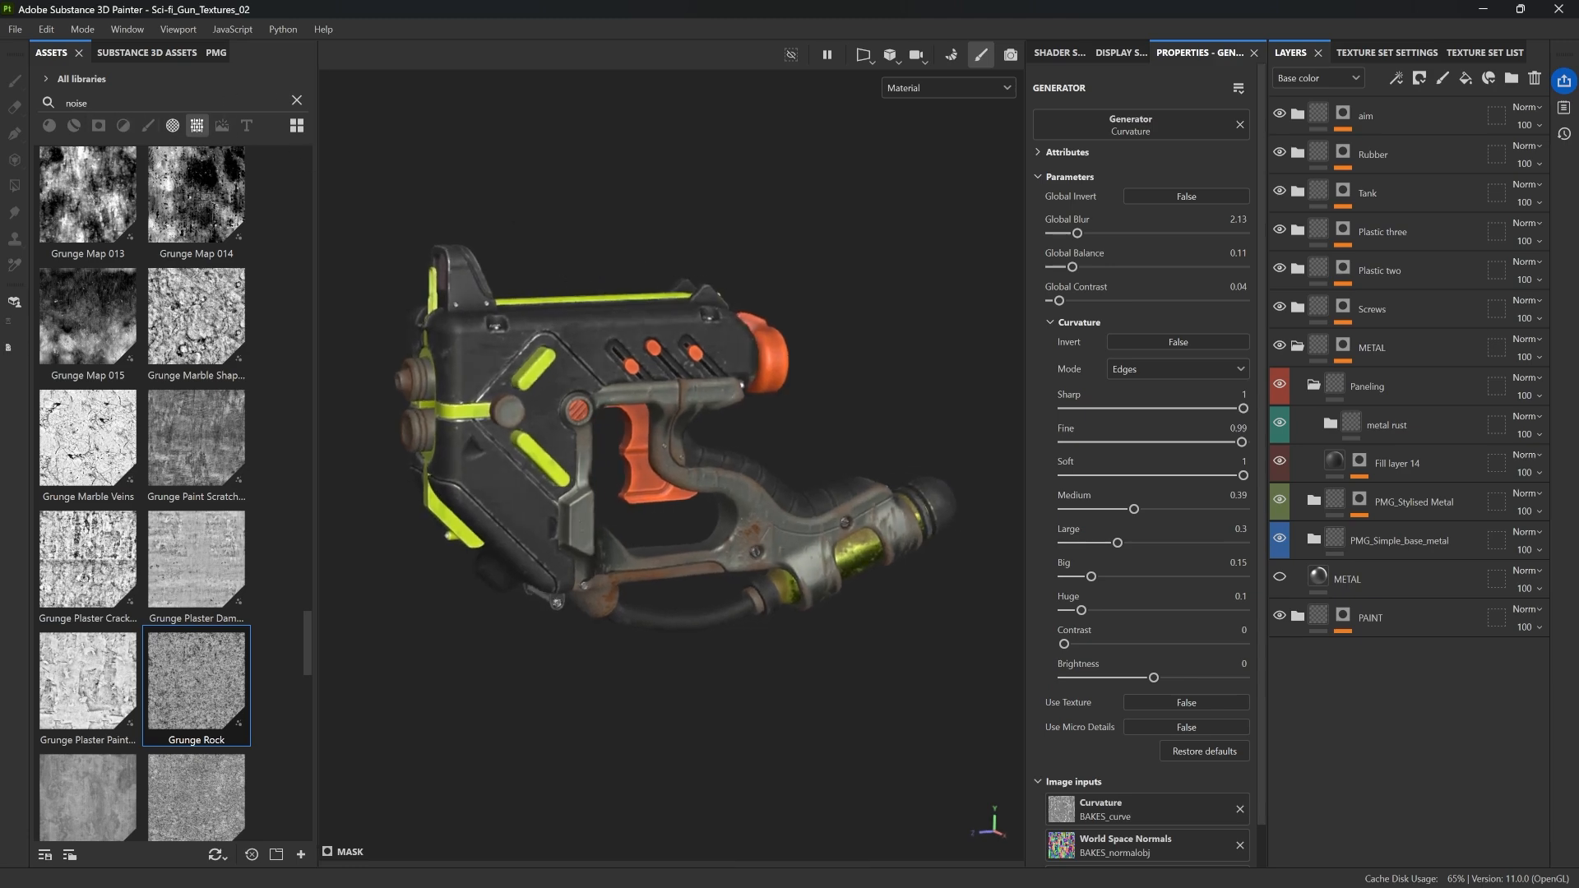
# Step: Search the asset library's materials for "plastic" and collapse the METAL folder in the layer stack
pyautogui.click(297, 100)
pyautogui.click(49, 126)
pyautogui.click(106, 98)
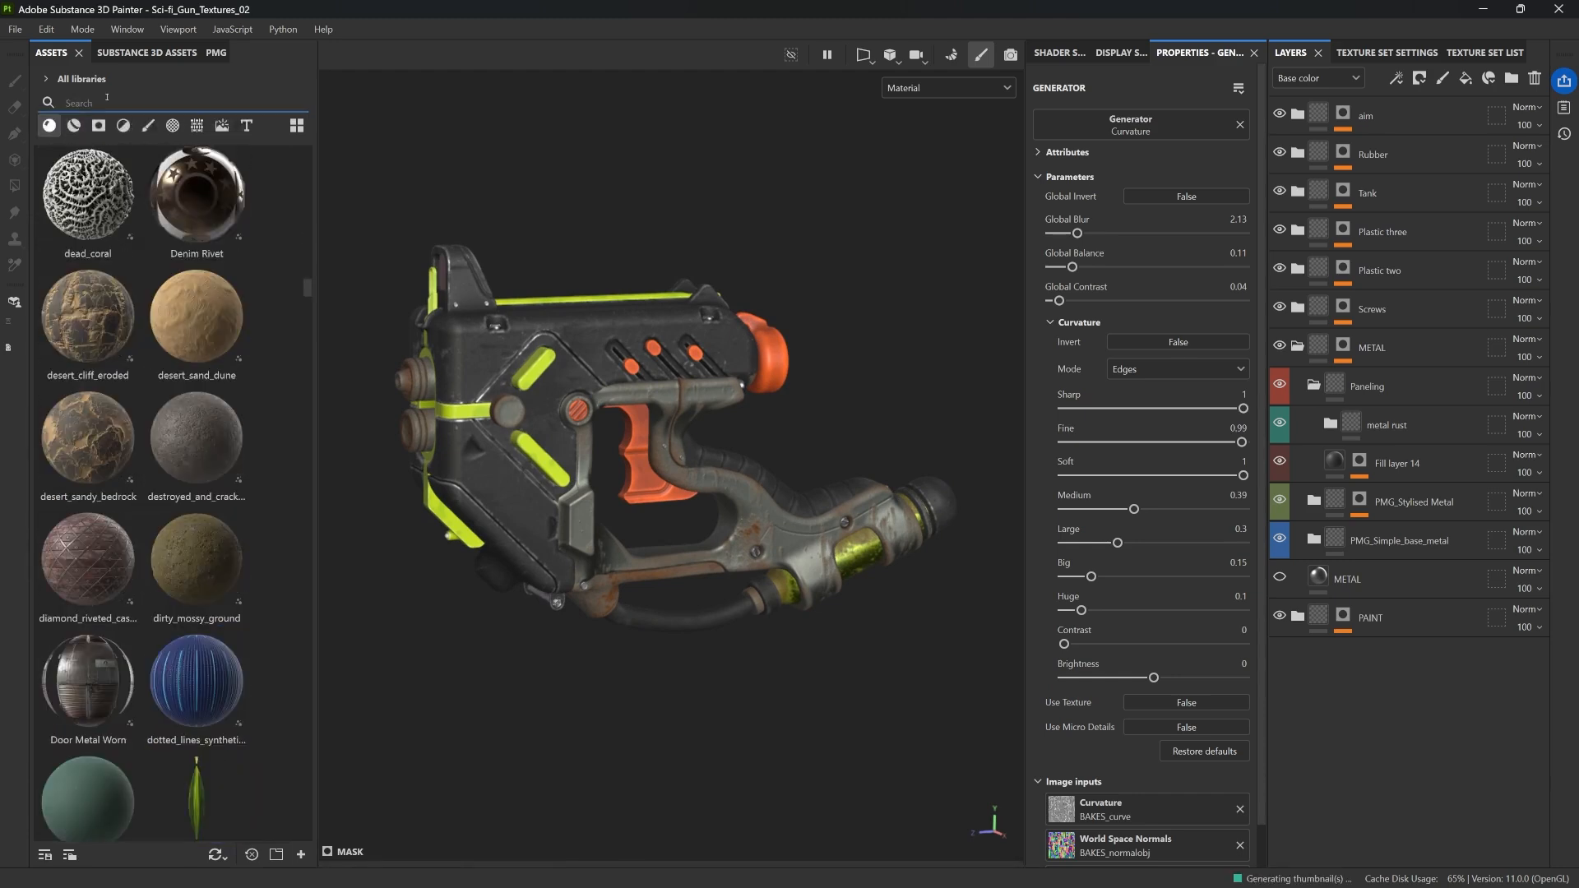
pyautogui.write('plastic')
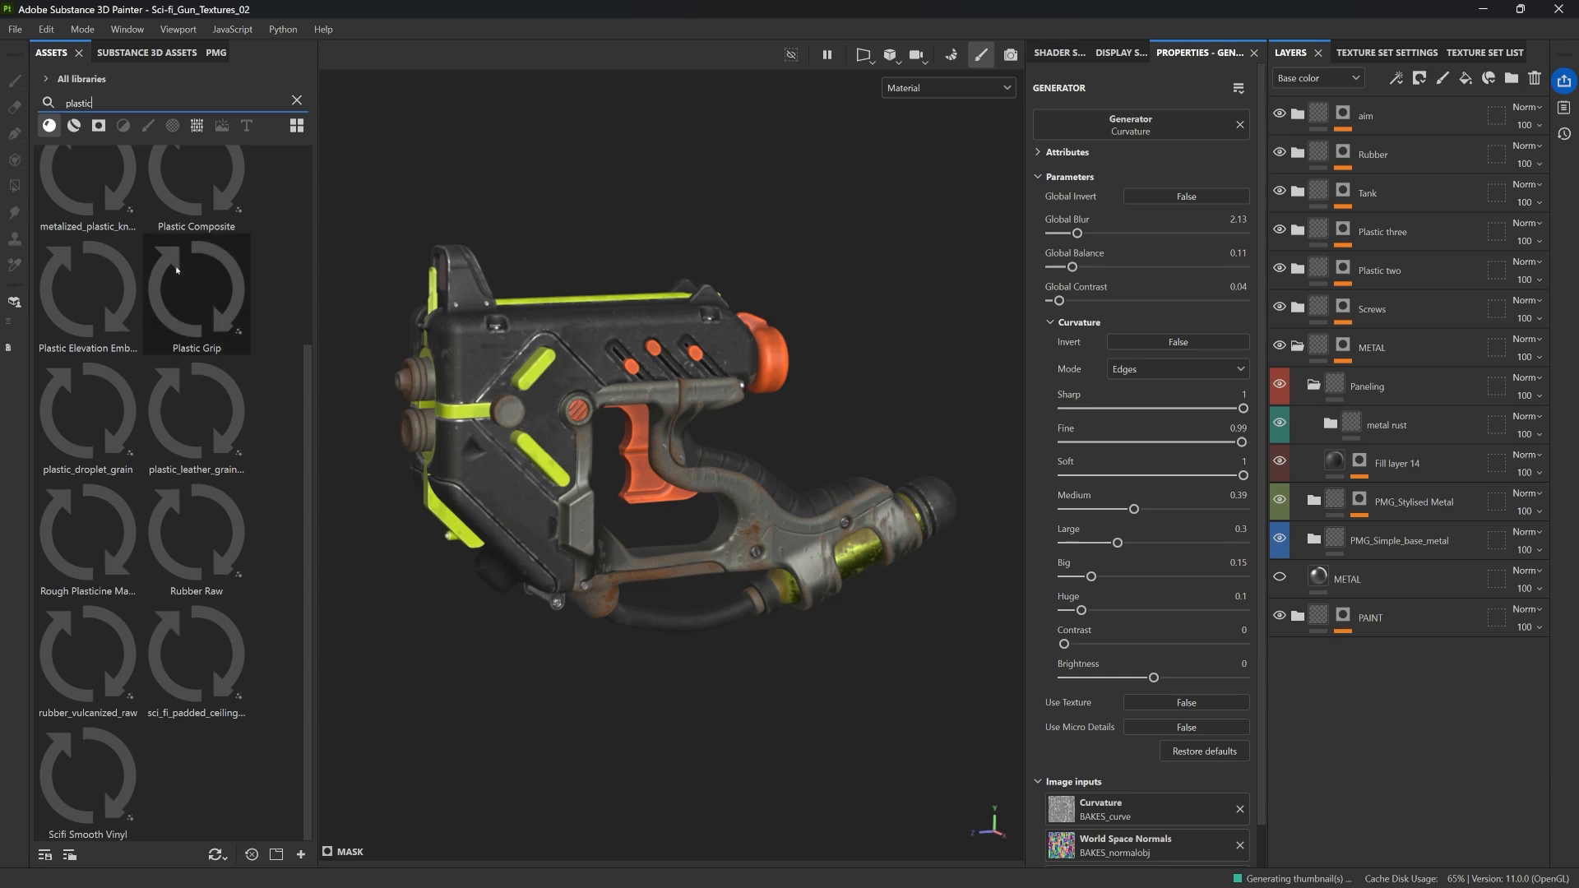
pyautogui.click(1299, 347)
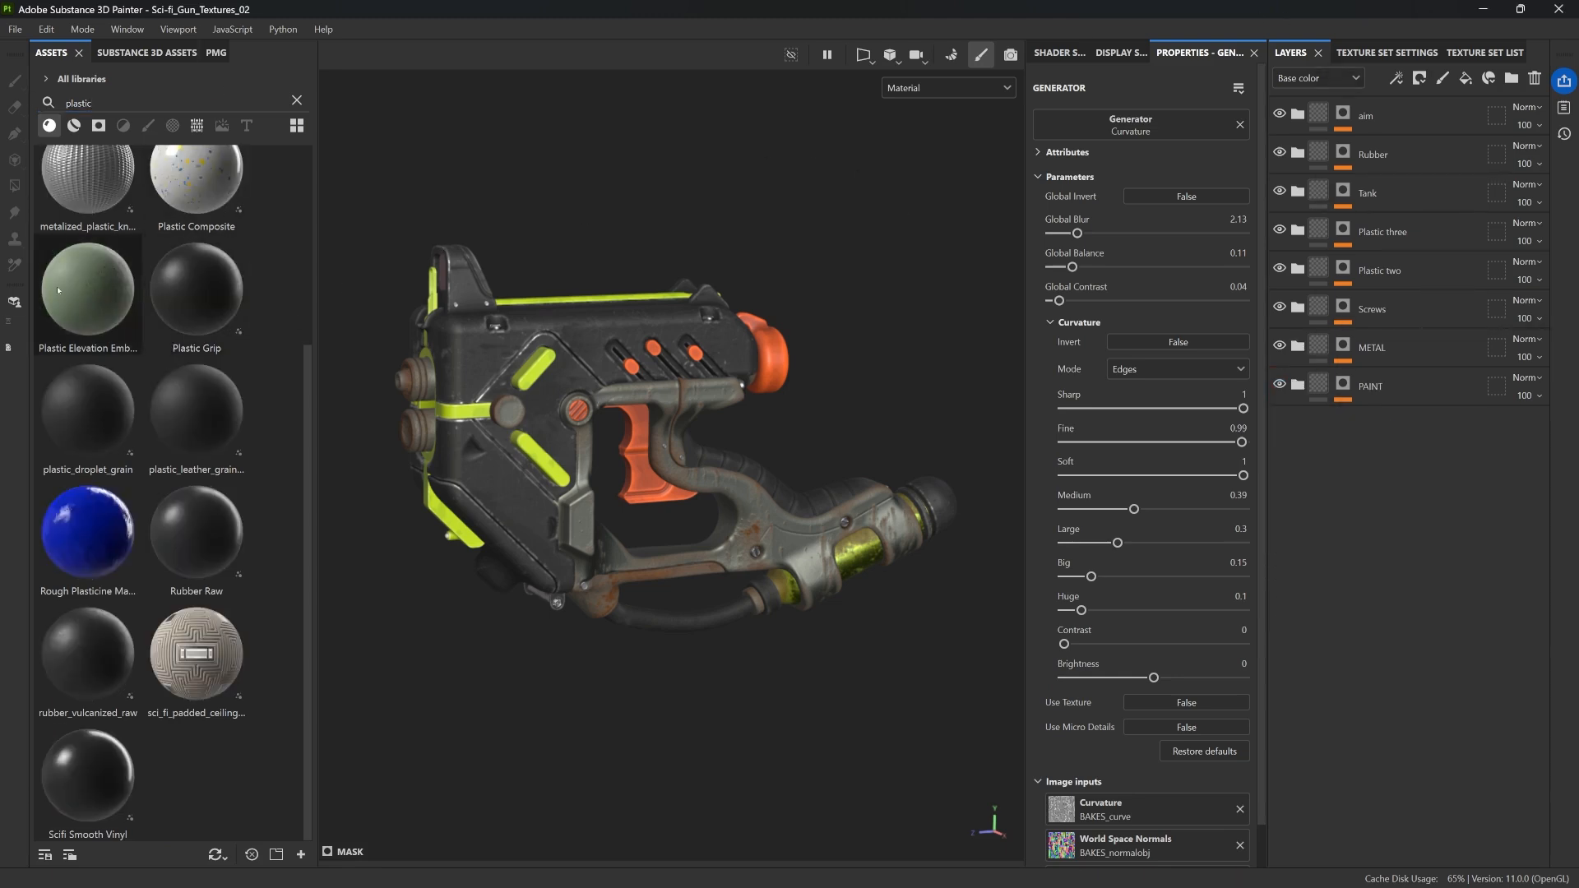
# Step: Try the Plastic Elevation Emboss material as a fill over the whole gun and delete its layer
pyautogui.moveTo(76, 285); pyautogui.dragTo(520, 323)
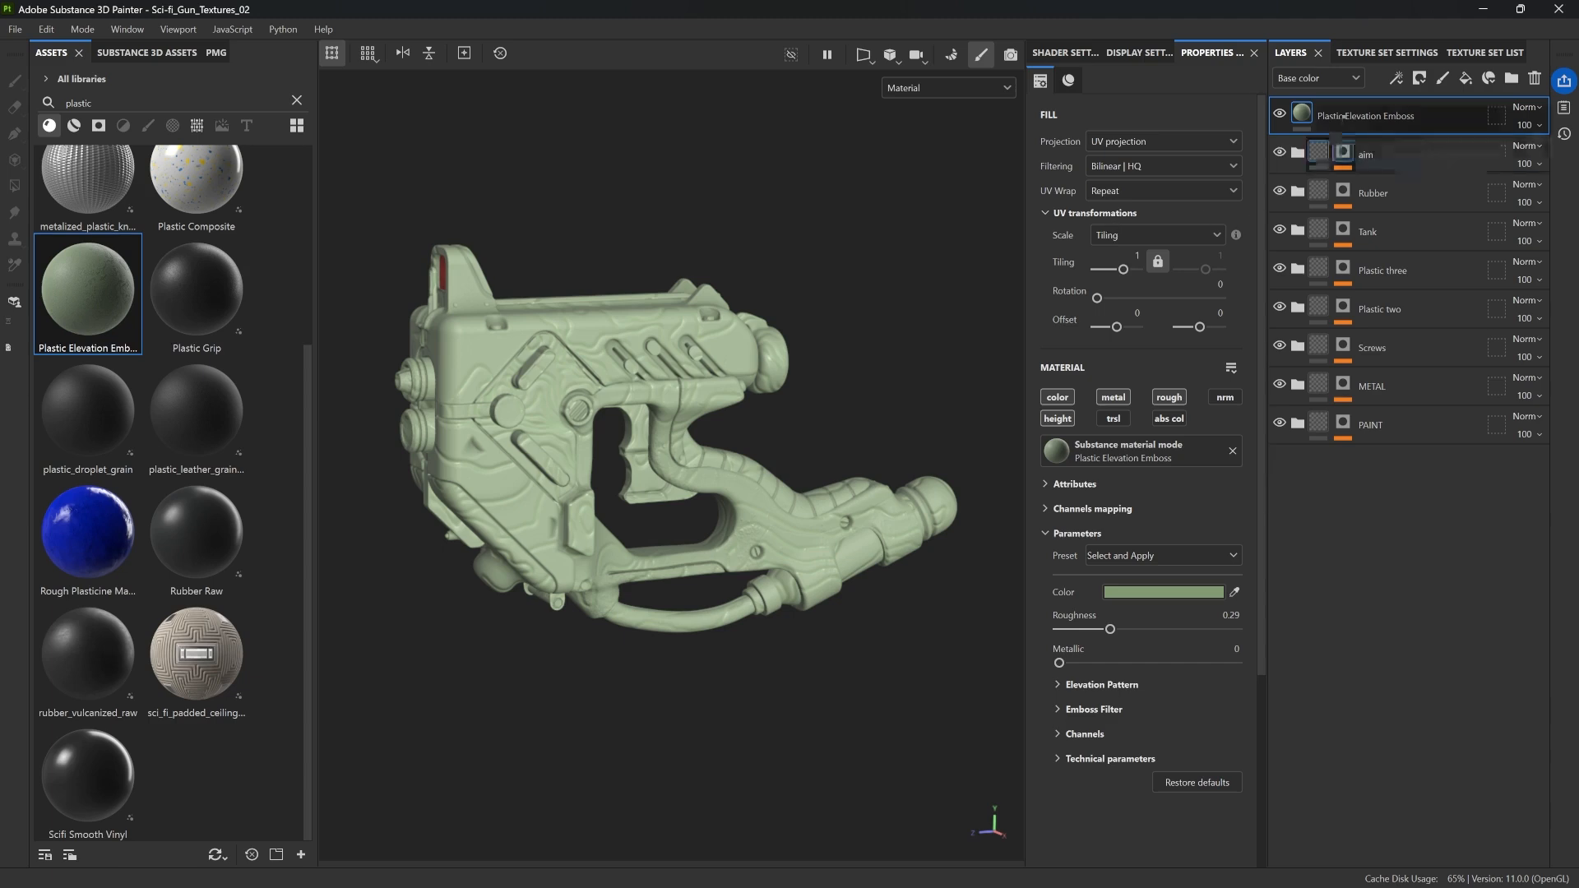
pyautogui.press('Delete')
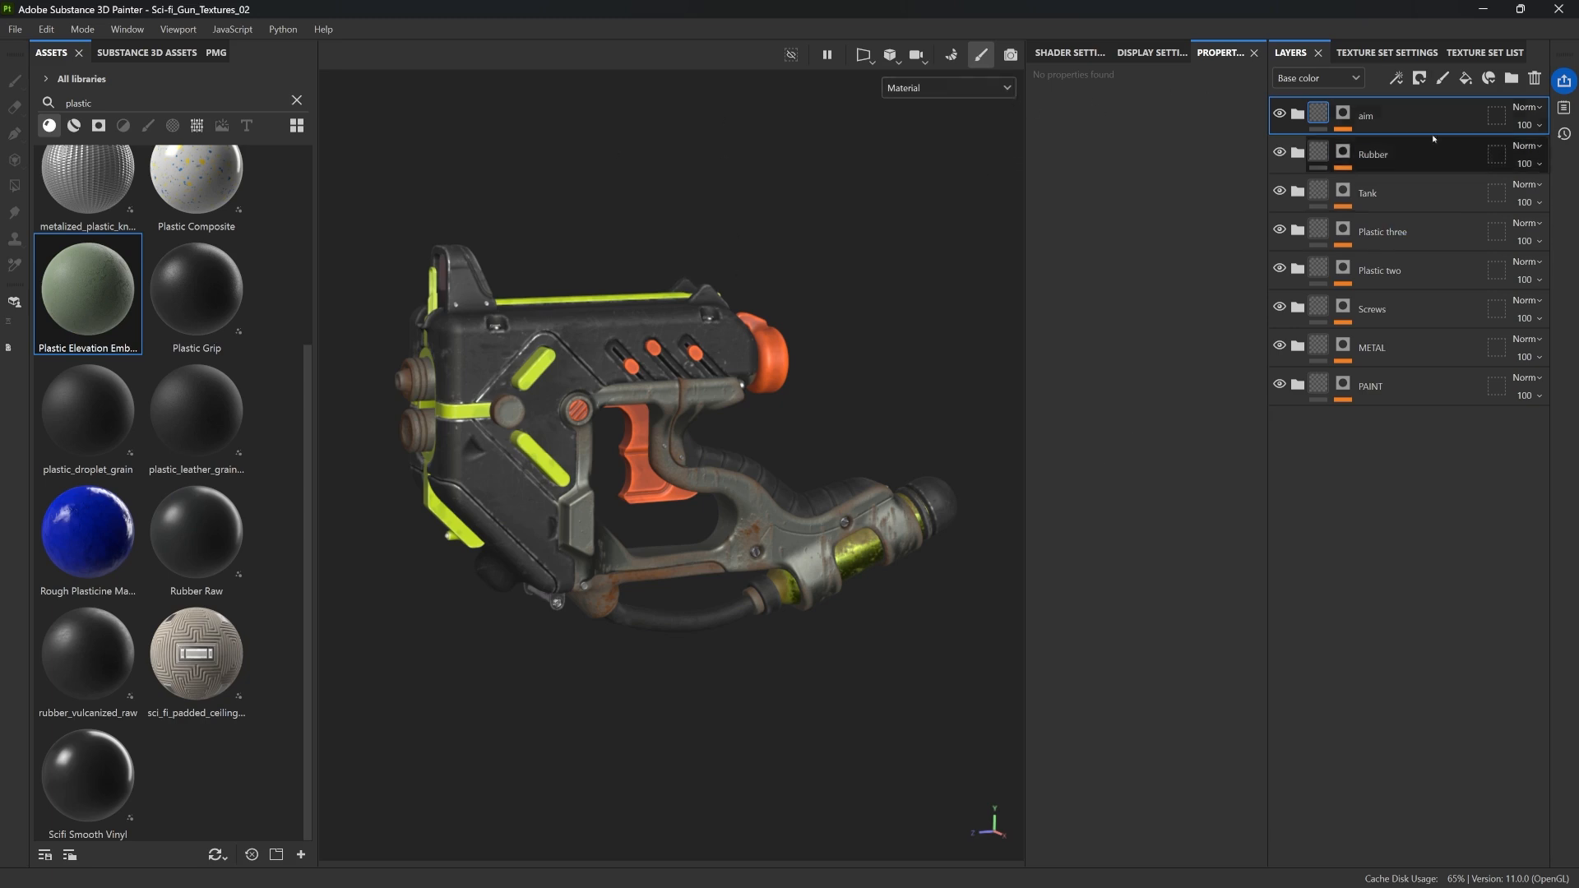
# Step: Create a new folder above the aim folder and name it PLASTIC
pyautogui.click(1512, 80)
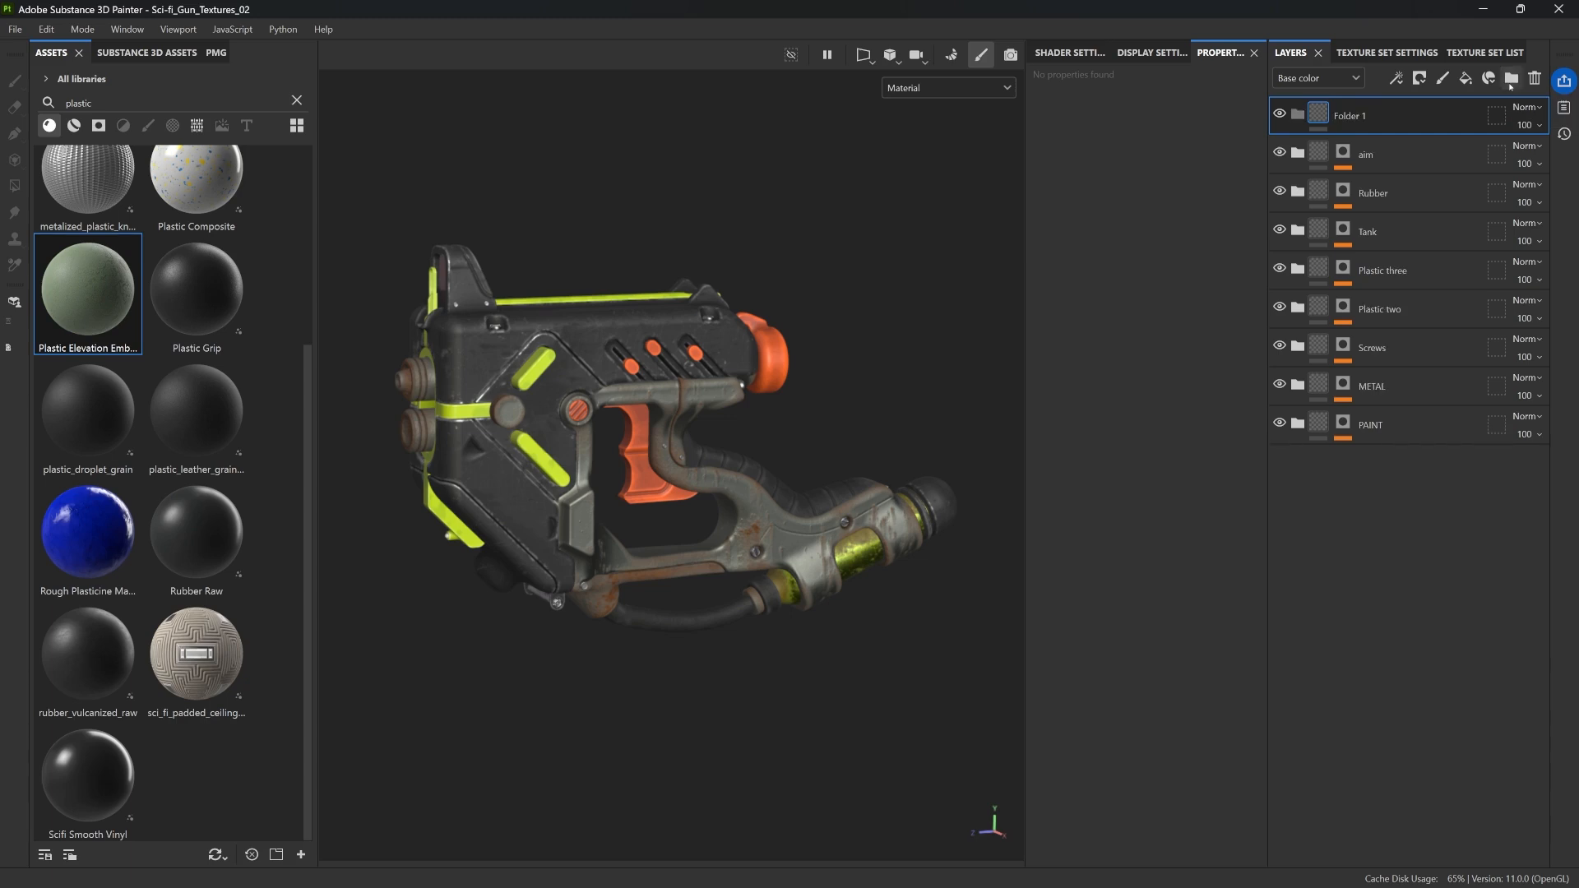
pyautogui.doubleClick(1364, 115)
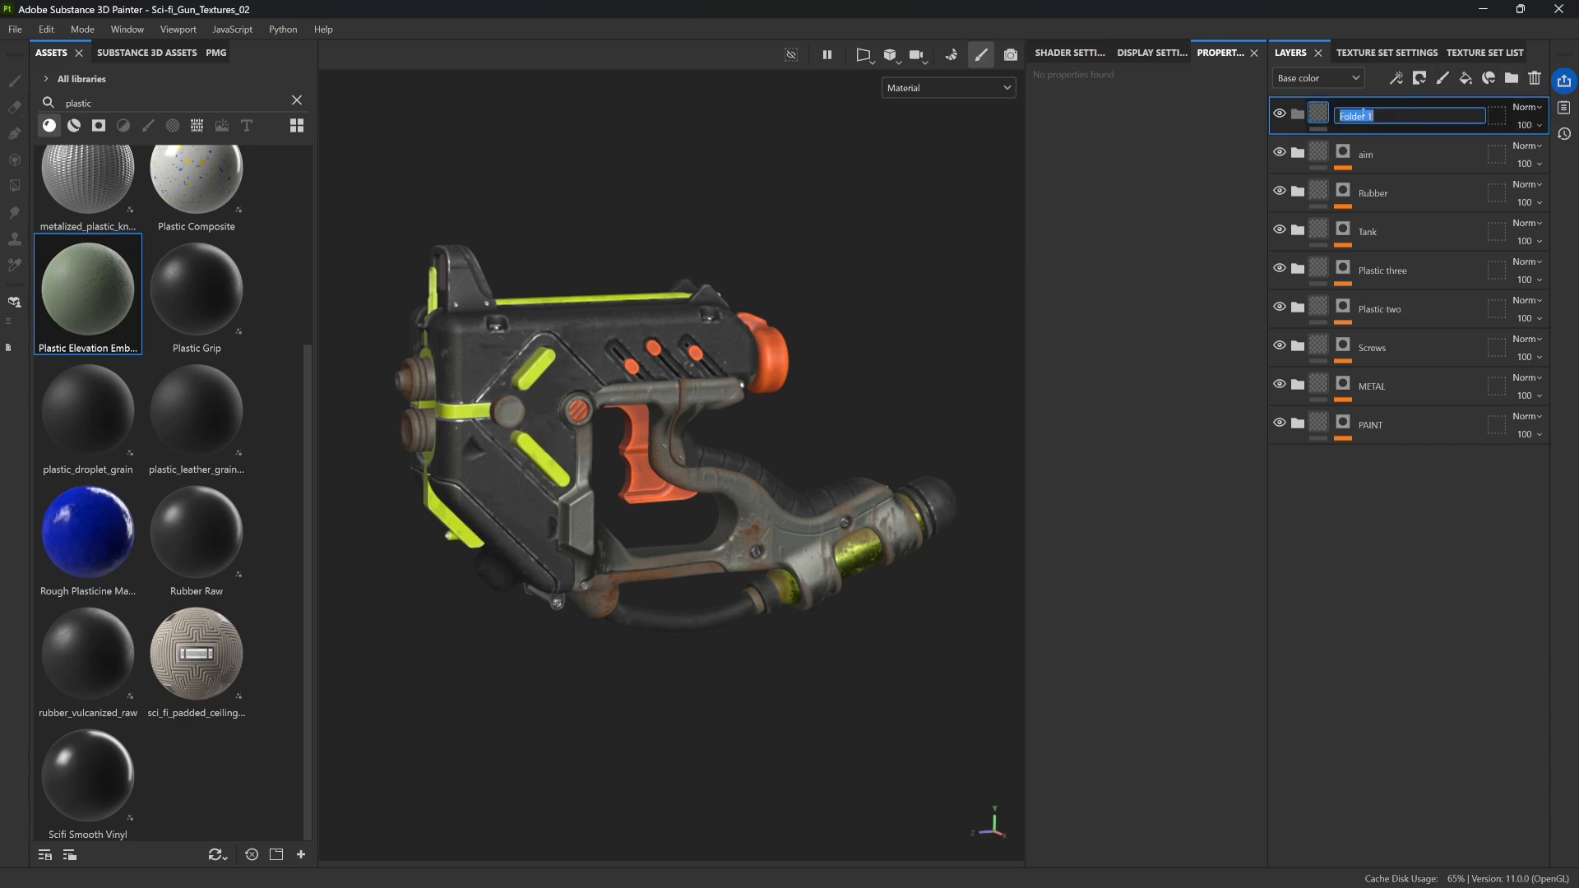
pyautogui.write('PLASTIC')
pyautogui.press('Return')
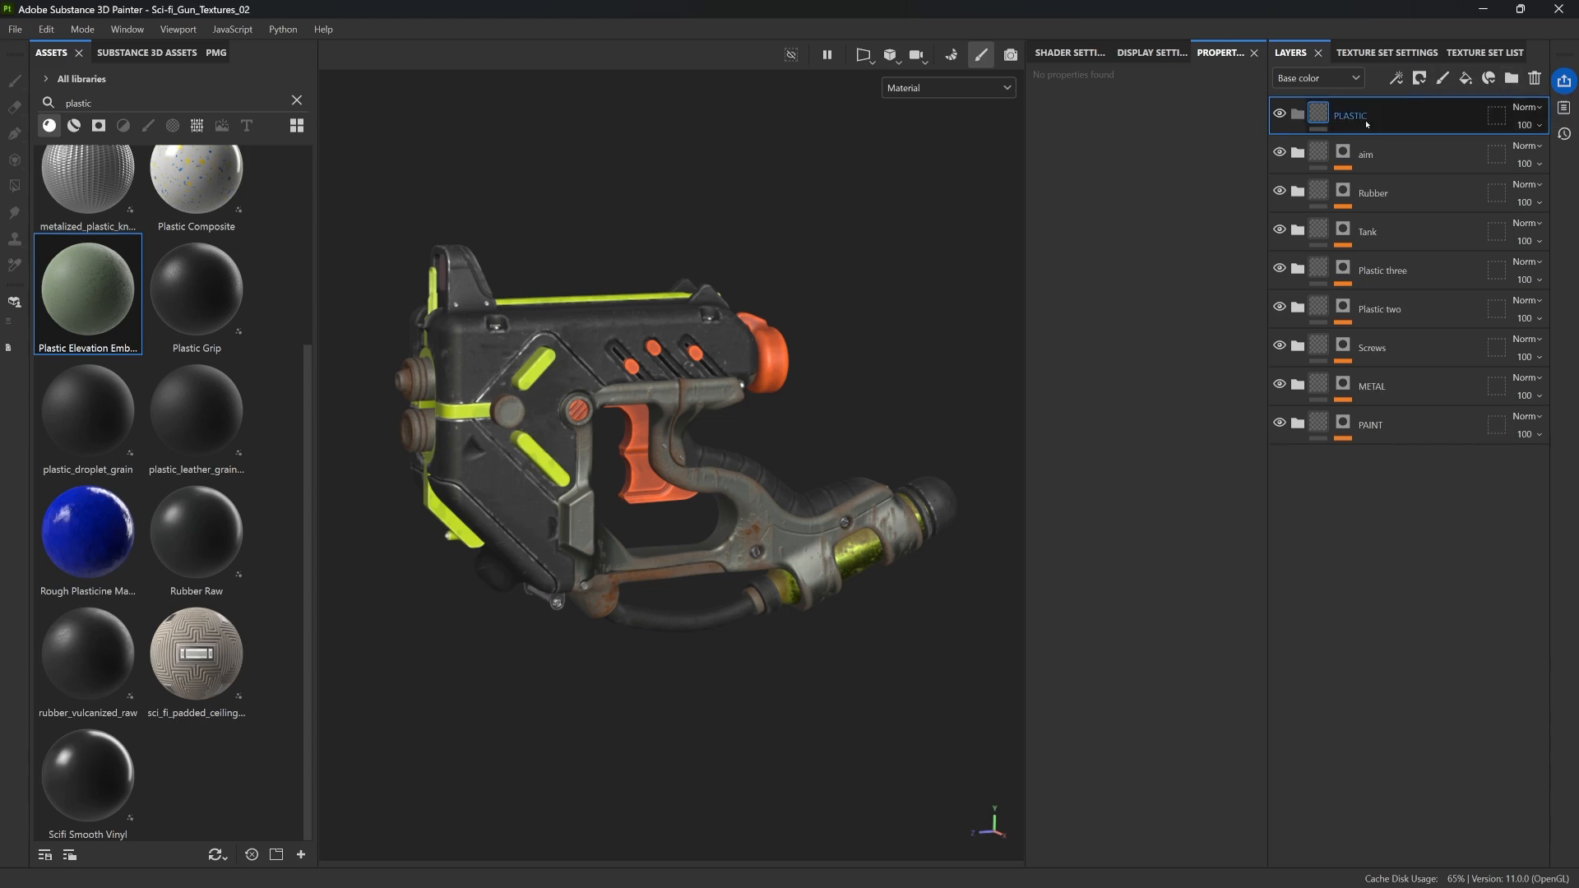
# Step: Add a fill layer inside the PLASTIC folder and rename it "Plastic base"
pyautogui.click(1466, 78)
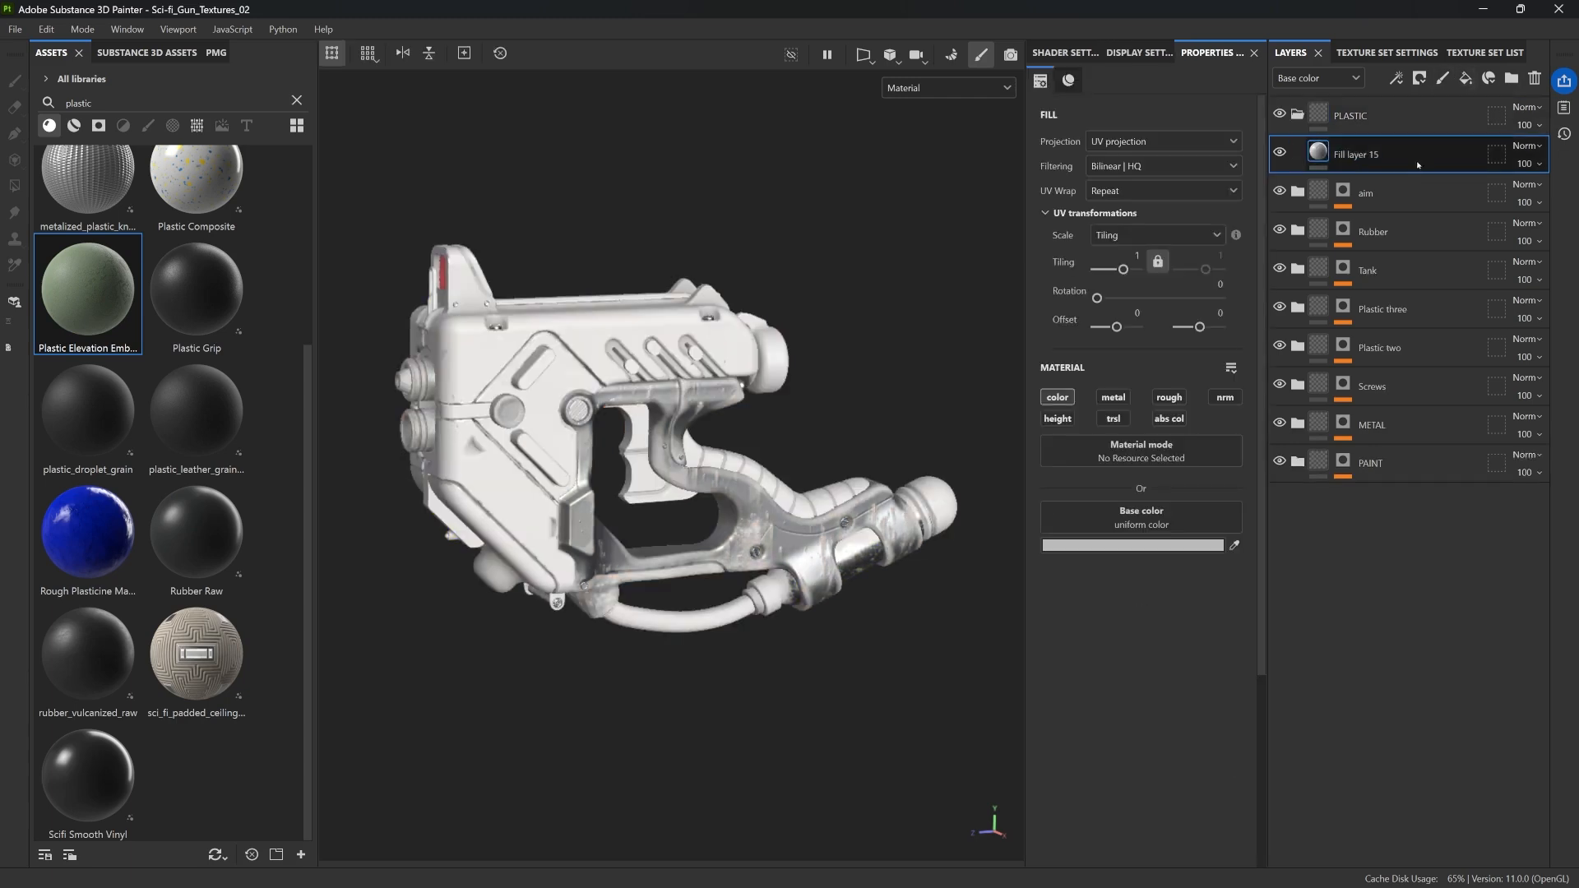
pyautogui.doubleClick(1366, 155)
pyautogui.write('Plastic bas')
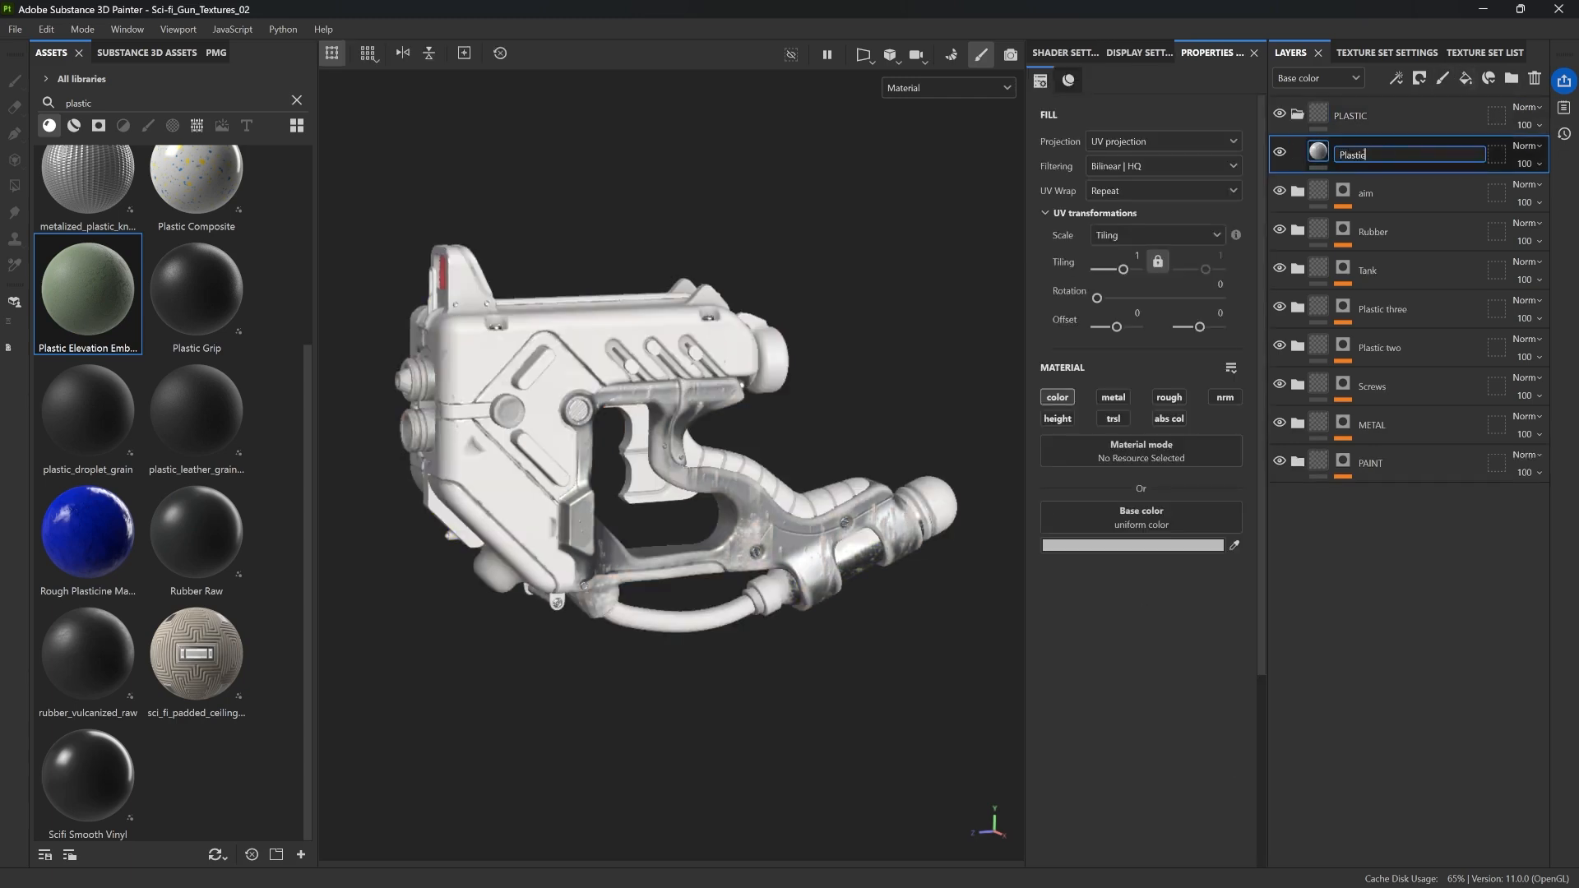
pyautogui.write('e')
pyautogui.press('Return')
# Step: Enable the metallic, roughness, normal and height channels on the Plastic base fill layer
pyautogui.scroll(5, 821, 548)
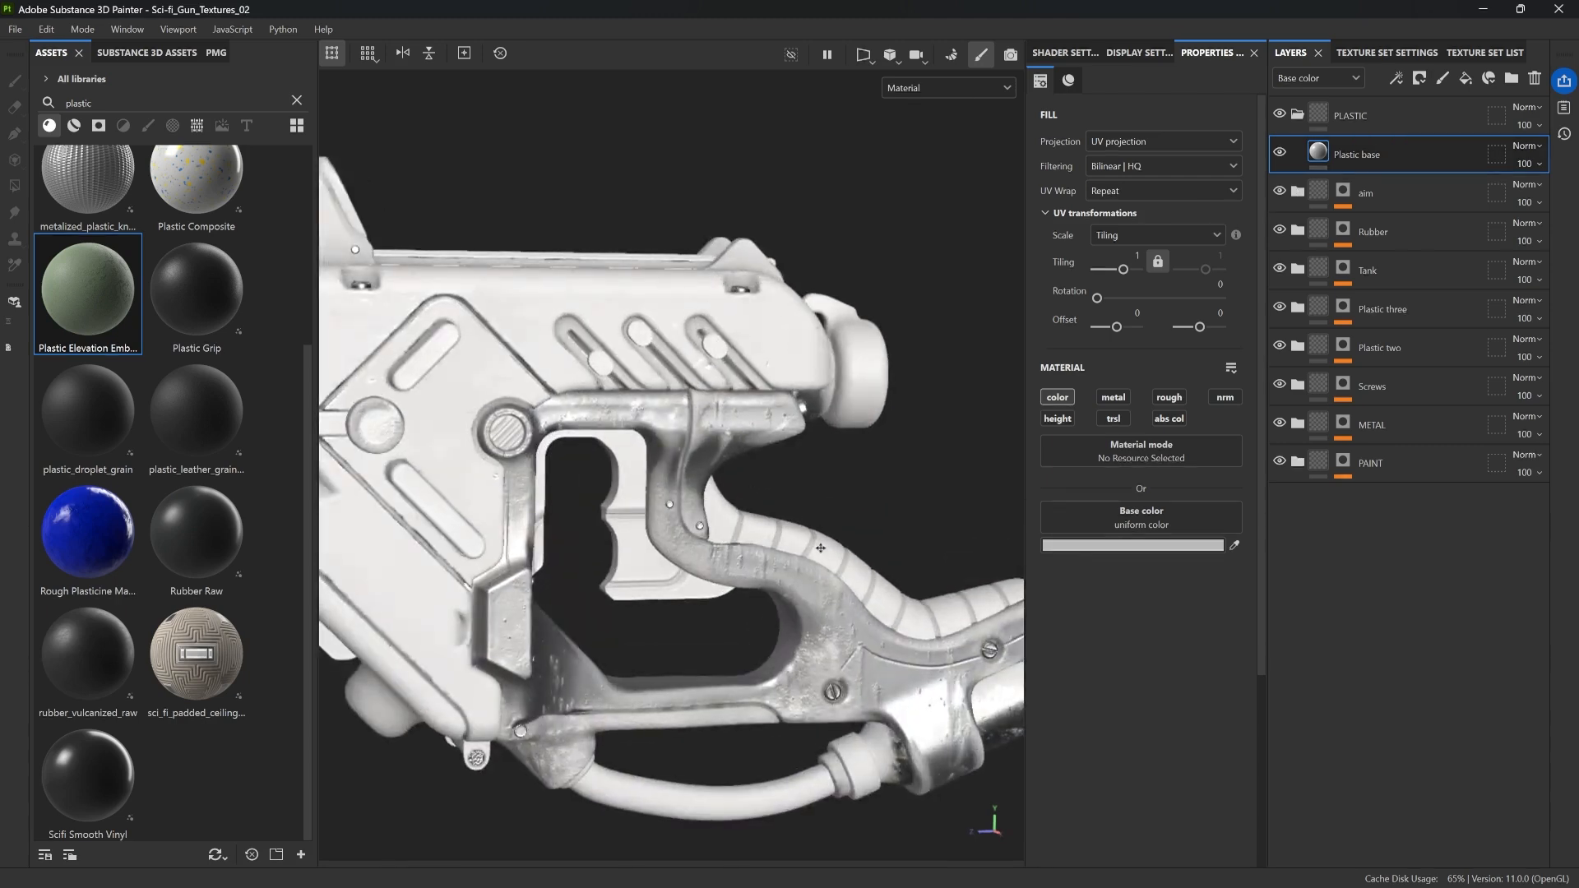
pyautogui.keyDown('alt'); pyautogui.moveTo(820, 548); pyautogui.dragTo(781, 504); pyautogui.keyUp('alt')
pyautogui.click(1114, 398)
pyautogui.click(1169, 398)
pyautogui.click(1225, 397)
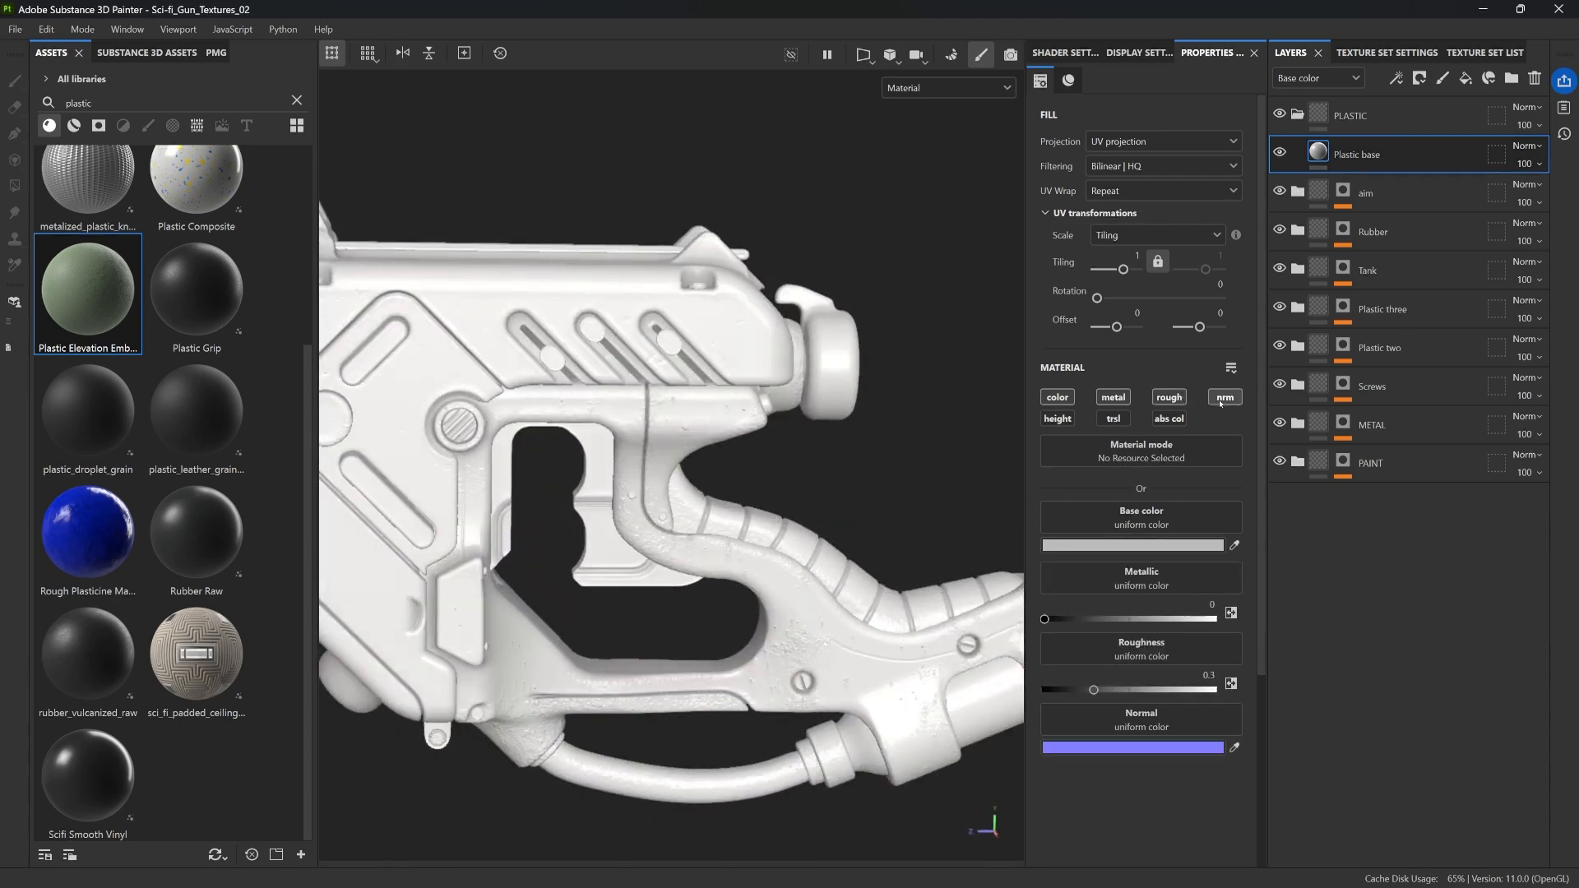
pyautogui.click(1059, 419)
# Step: Examine the surface relief on the gun's body, grip and muzzle beneath the plain fill
pyautogui.scroll(-3, 856, 486)
pyautogui.keyDown('alt'); pyautogui.moveTo(847, 494); pyautogui.dragTo(897, 491); pyautogui.keyUp('alt')
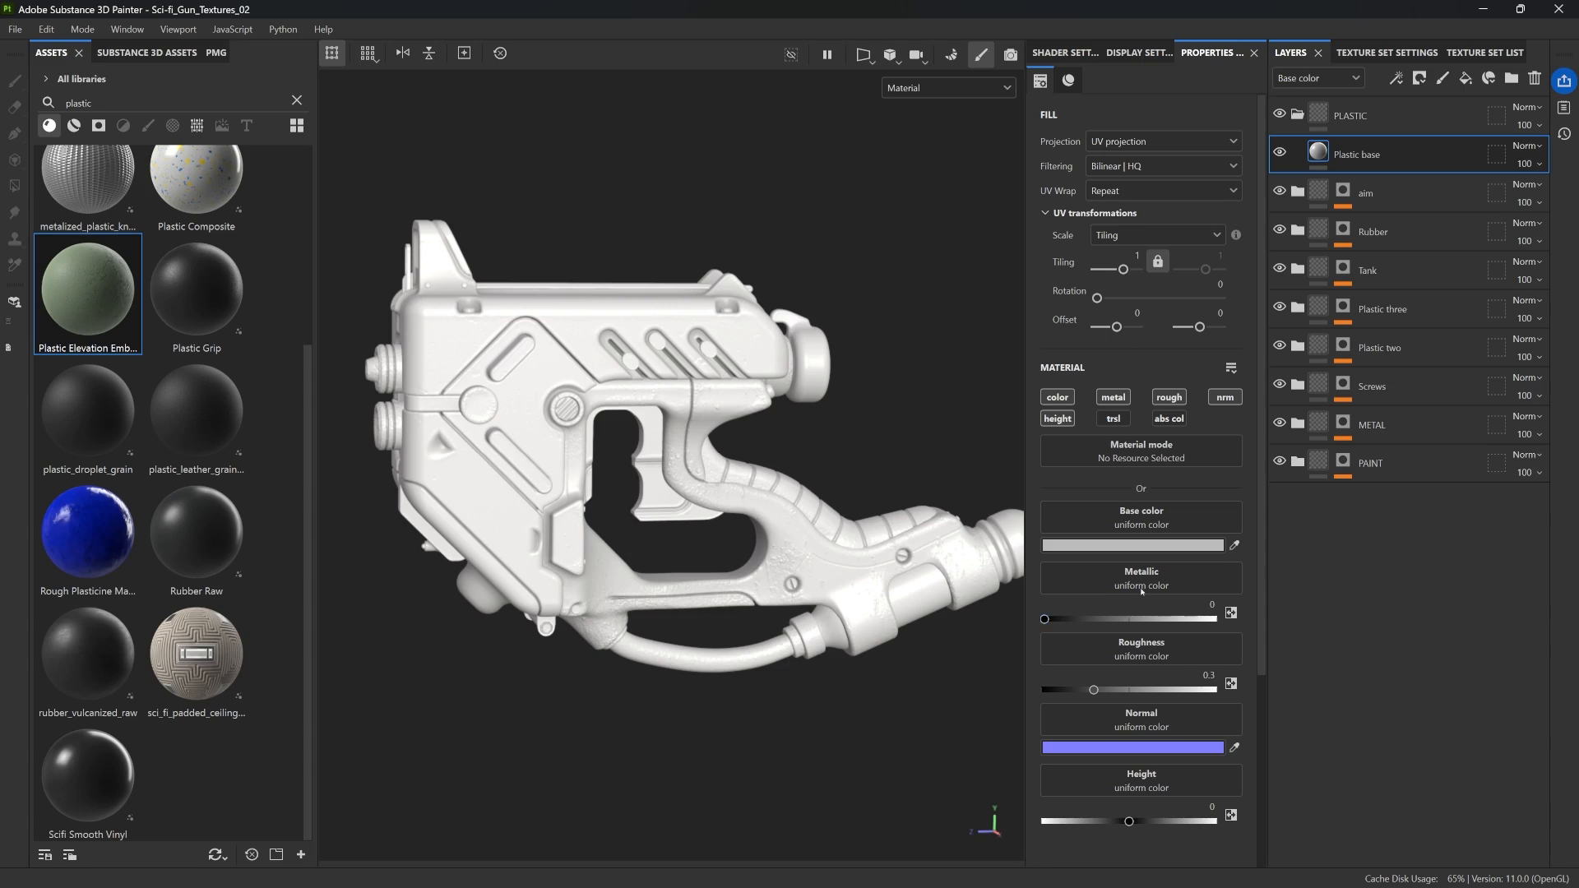
pyautogui.scroll(-2, 1106, 575)
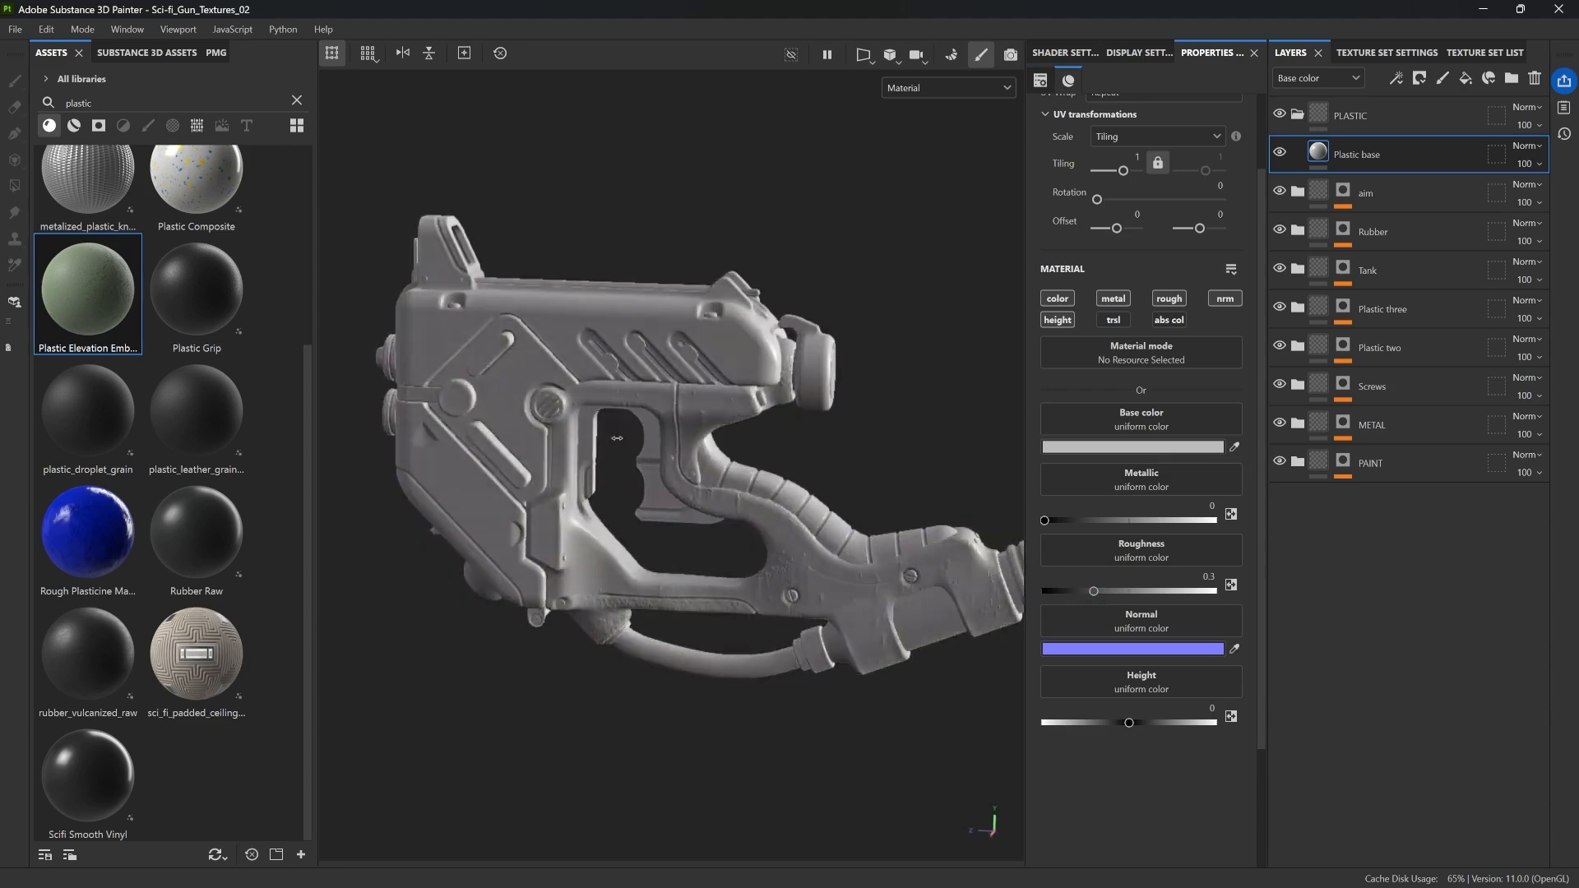
pyautogui.scroll(3, 692, 253)
pyautogui.scroll(2, 692, 253)
pyautogui.keyDown('alt'); pyautogui.moveTo(691, 253); pyautogui.dragTo(635, 263, button='middle'); pyautogui.keyUp('alt')
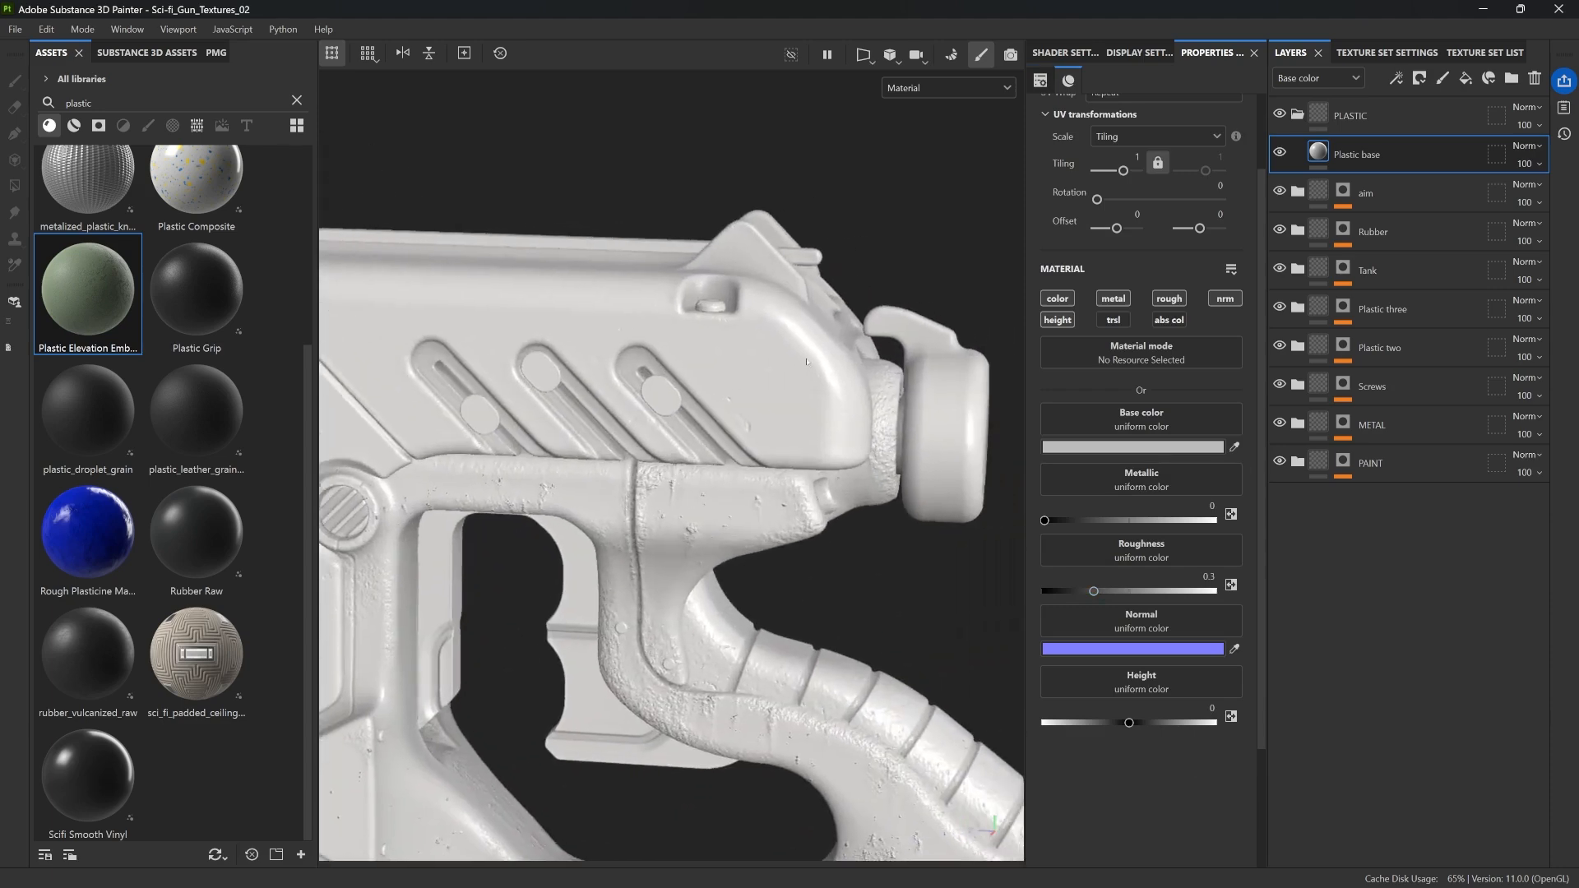
pyautogui.scroll(5, 822, 354)
pyautogui.keyDown('shift'); pyautogui.moveTo(819, 352); pyautogui.dragTo(782, 355, button='right'); pyautogui.keyUp('shift')
pyautogui.scroll(-8, 714, 374)
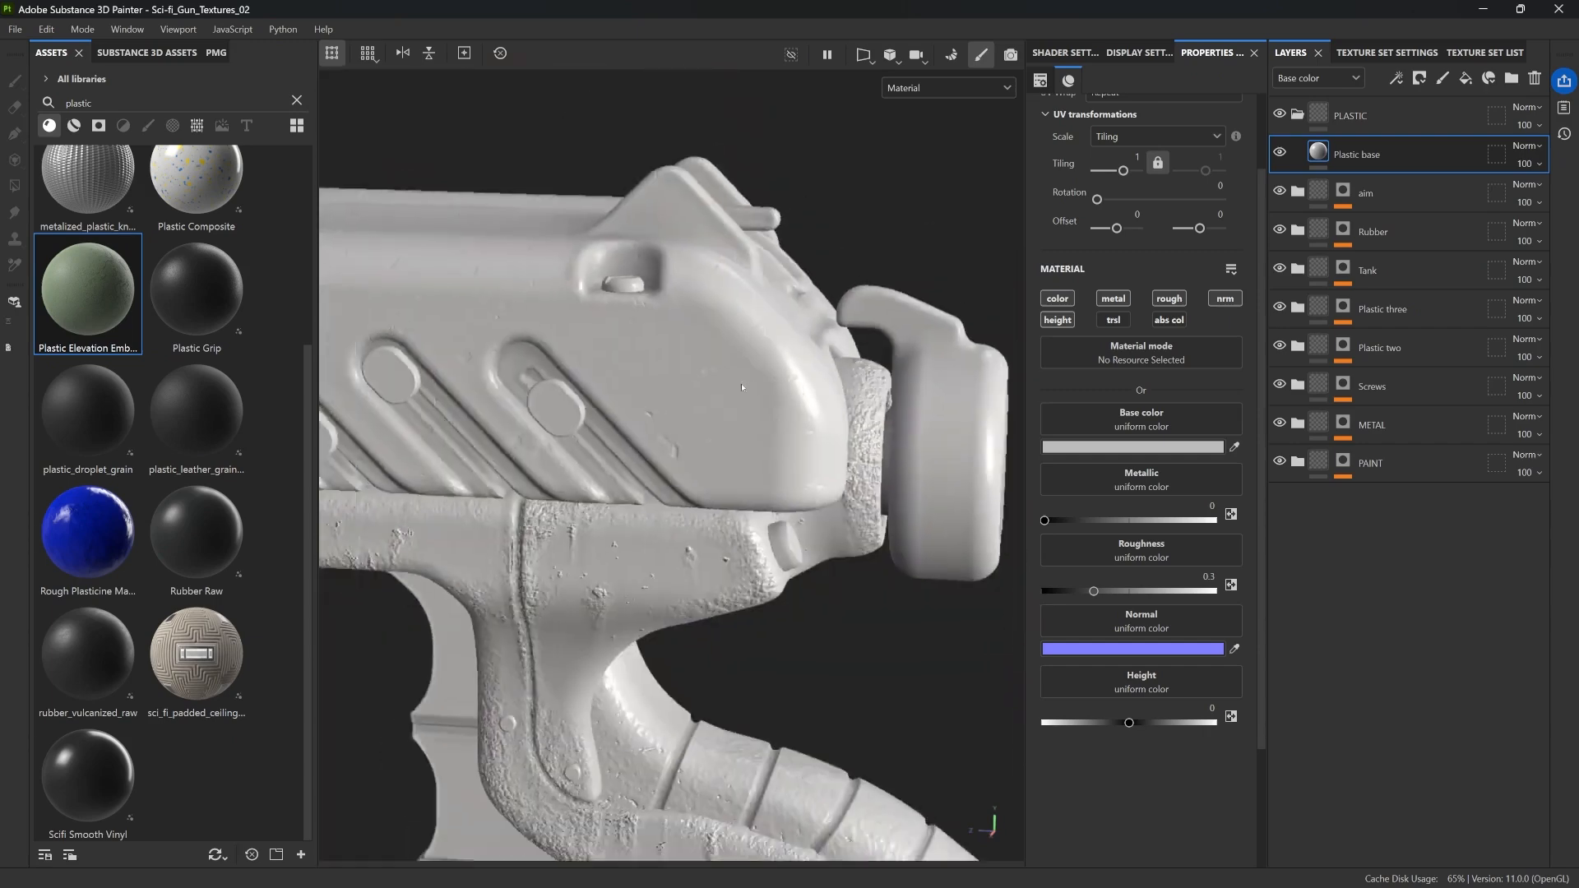
pyautogui.keyDown('alt'); pyautogui.moveTo(705, 392); pyautogui.dragTo(749, 400, button='middle'); pyautogui.keyUp('alt')
pyautogui.keyDown('shift'); pyautogui.moveTo(749, 400); pyautogui.dragTo(765, 378, button='right'); pyautogui.keyUp('shift')
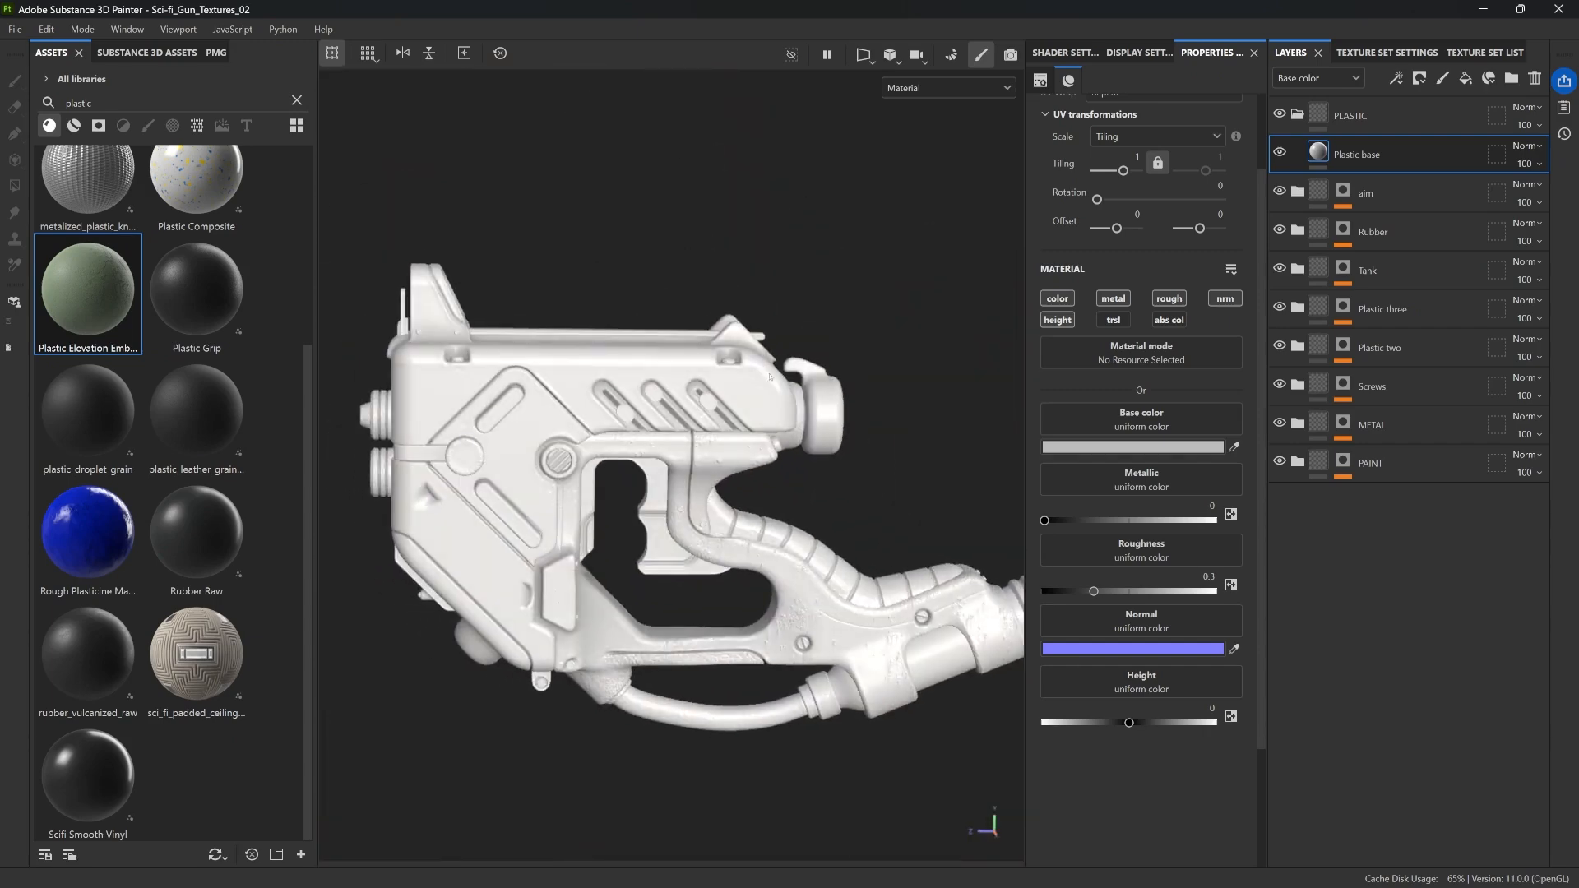
# Step: Change the Plastic base layer's base color to a muted yellow-green
pyautogui.click(1222, 449)
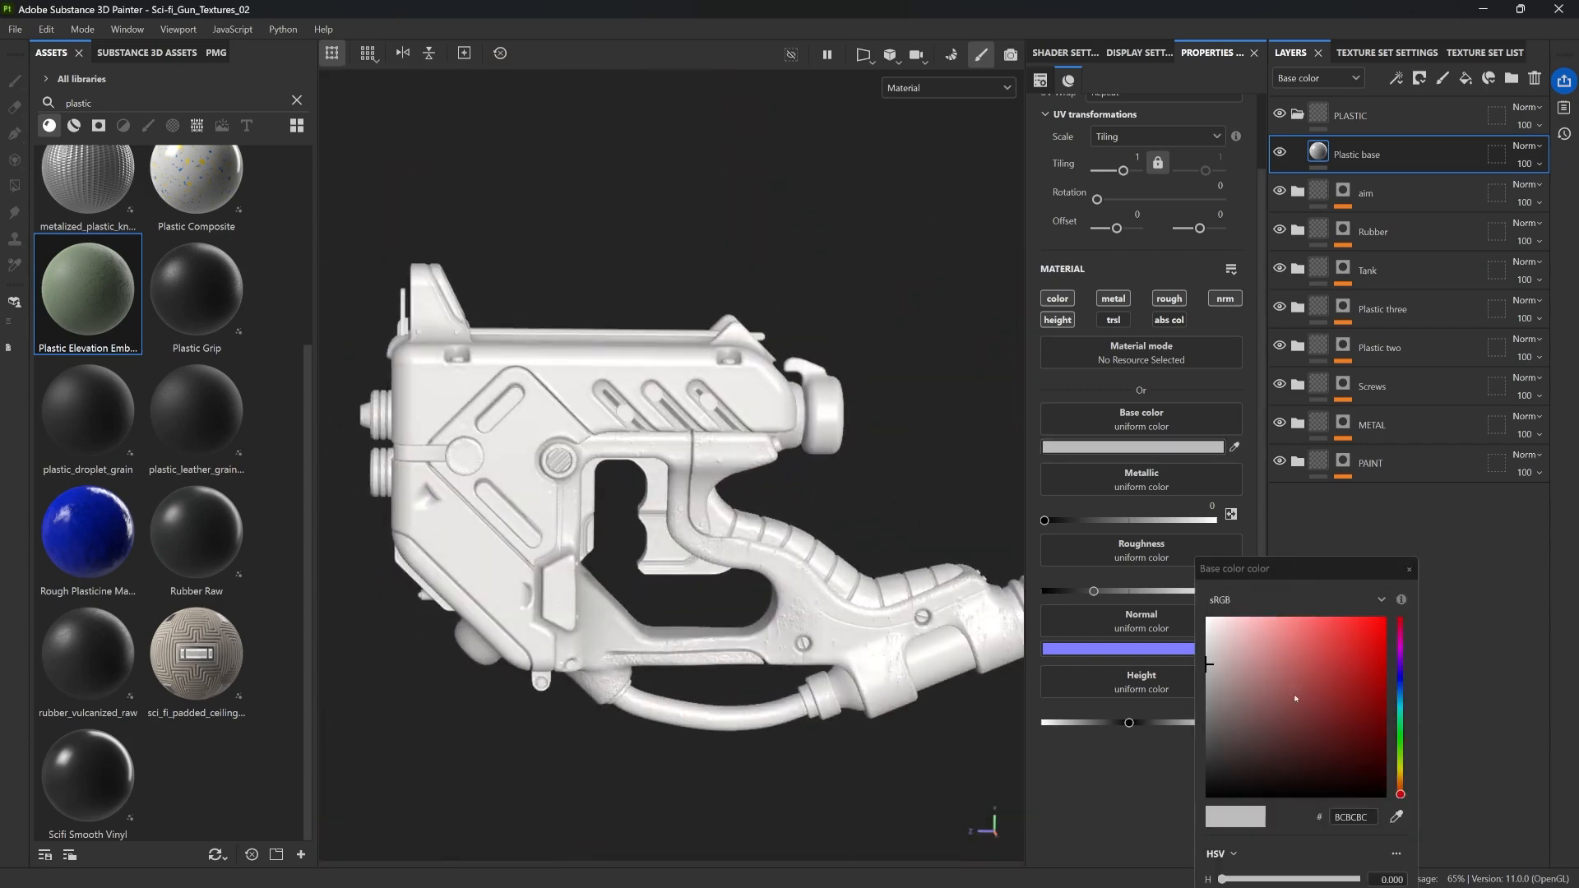
pyautogui.click(1401, 747)
pyautogui.click(1292, 685)
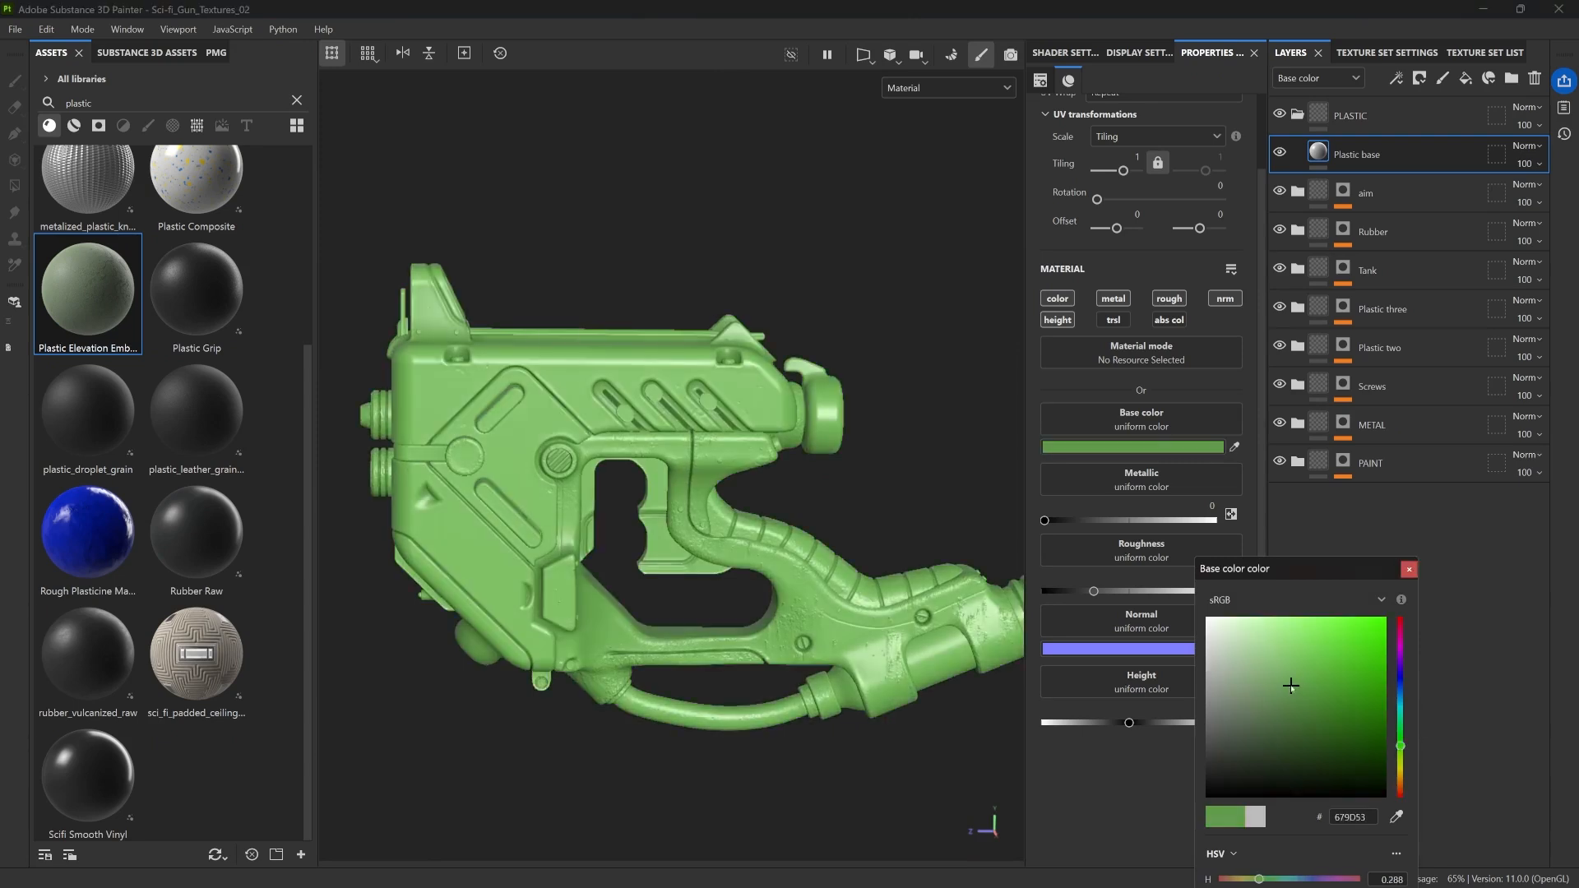
pyautogui.moveTo(1402, 758); pyautogui.dragTo(1401, 755)
pyautogui.moveTo(1303, 683); pyautogui.dragTo(1313, 684)
pyautogui.click(1401, 765)
pyautogui.keyDown('alt'); pyautogui.moveTo(905, 338); pyautogui.dragTo(979, 387); pyautogui.keyUp('alt')
pyautogui.click(1405, 575)
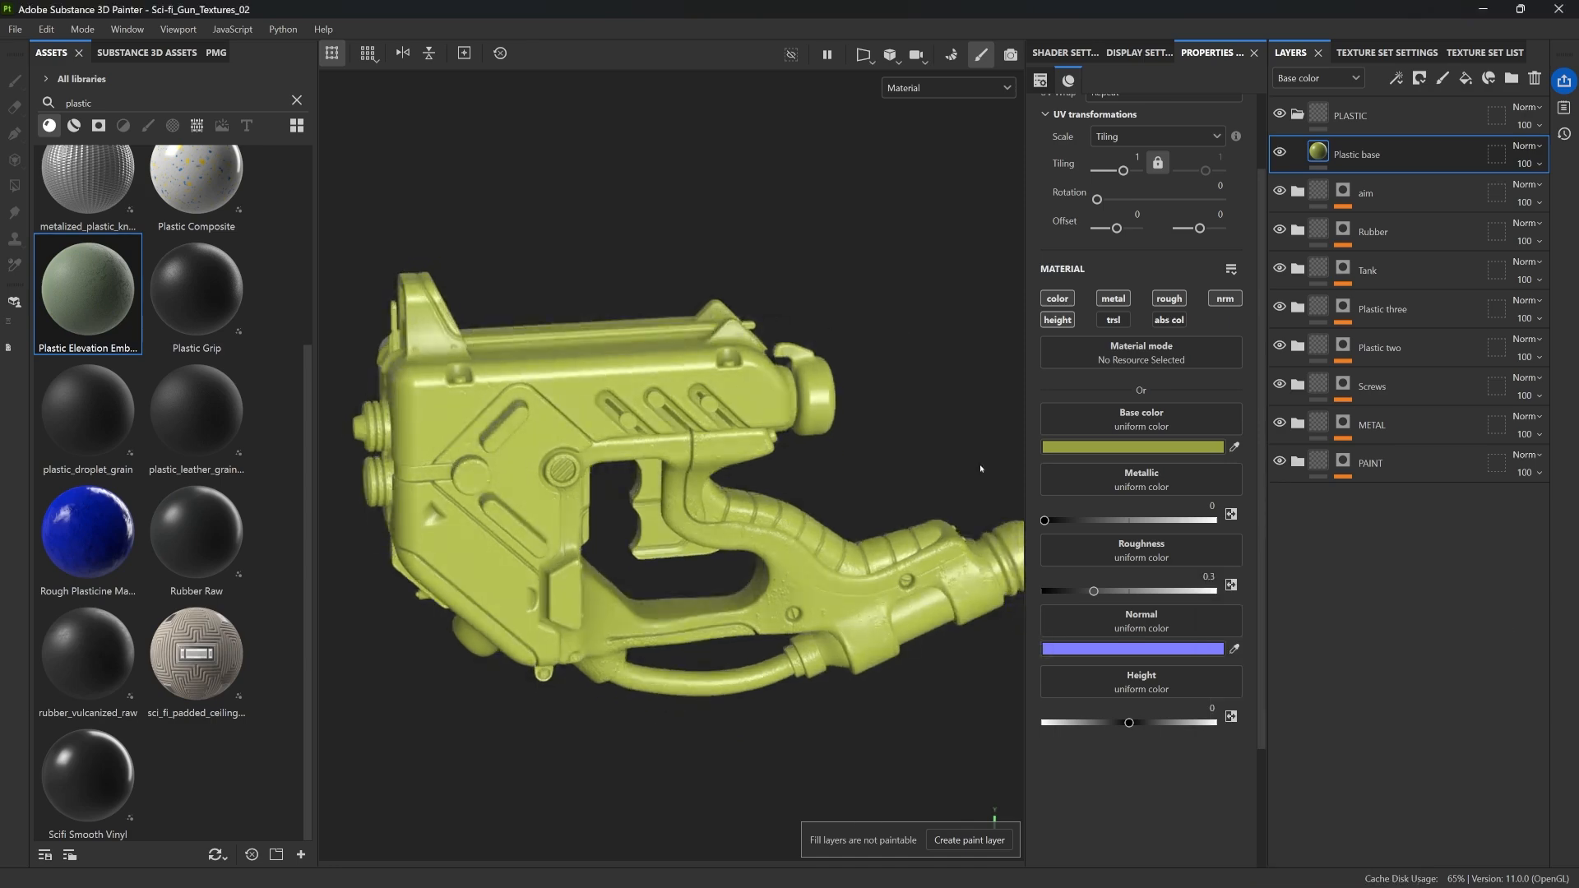
# Step: Switch the layer stack to the Height channel and set the Plastic base layer's blend mode to Replace
pyautogui.keyDown('alt'); pyautogui.moveTo(428, 373); pyautogui.dragTo(617, 402, button='right'); pyautogui.keyUp('alt')
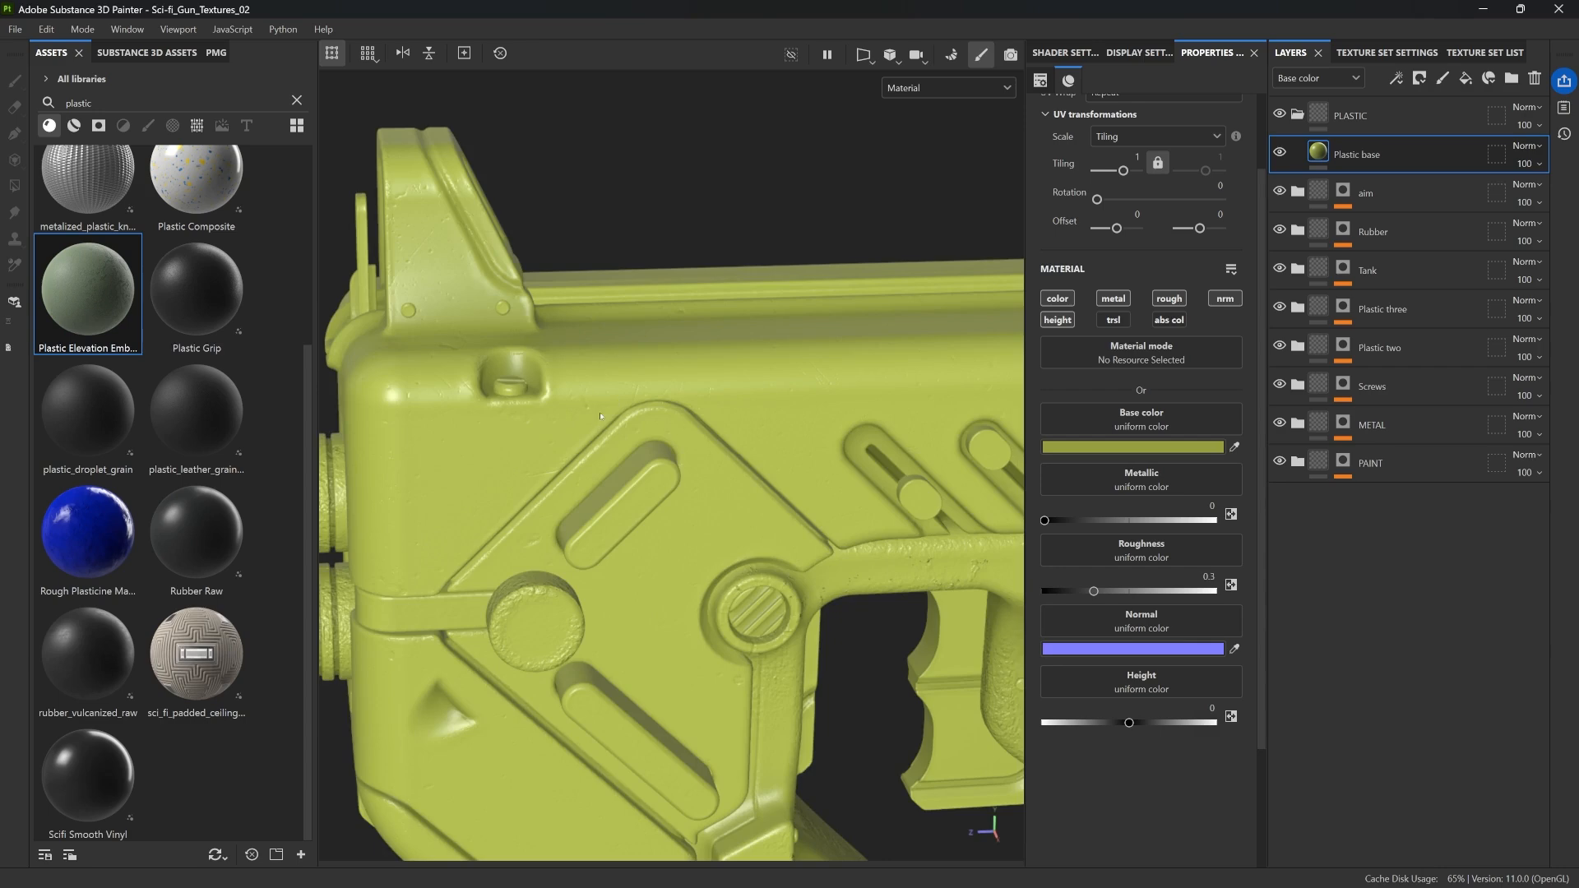
pyautogui.keyDown('alt'); pyautogui.moveTo(719, 388); pyautogui.dragTo(705, 426, button='right'); pyautogui.keyUp('alt')
pyautogui.keyDown('alt'); pyautogui.moveTo(704, 426); pyautogui.dragTo(700, 389, button='middle'); pyautogui.keyUp('alt')
pyautogui.keyDown('alt'); pyautogui.moveTo(701, 391); pyautogui.dragTo(673, 303); pyautogui.keyUp('alt')
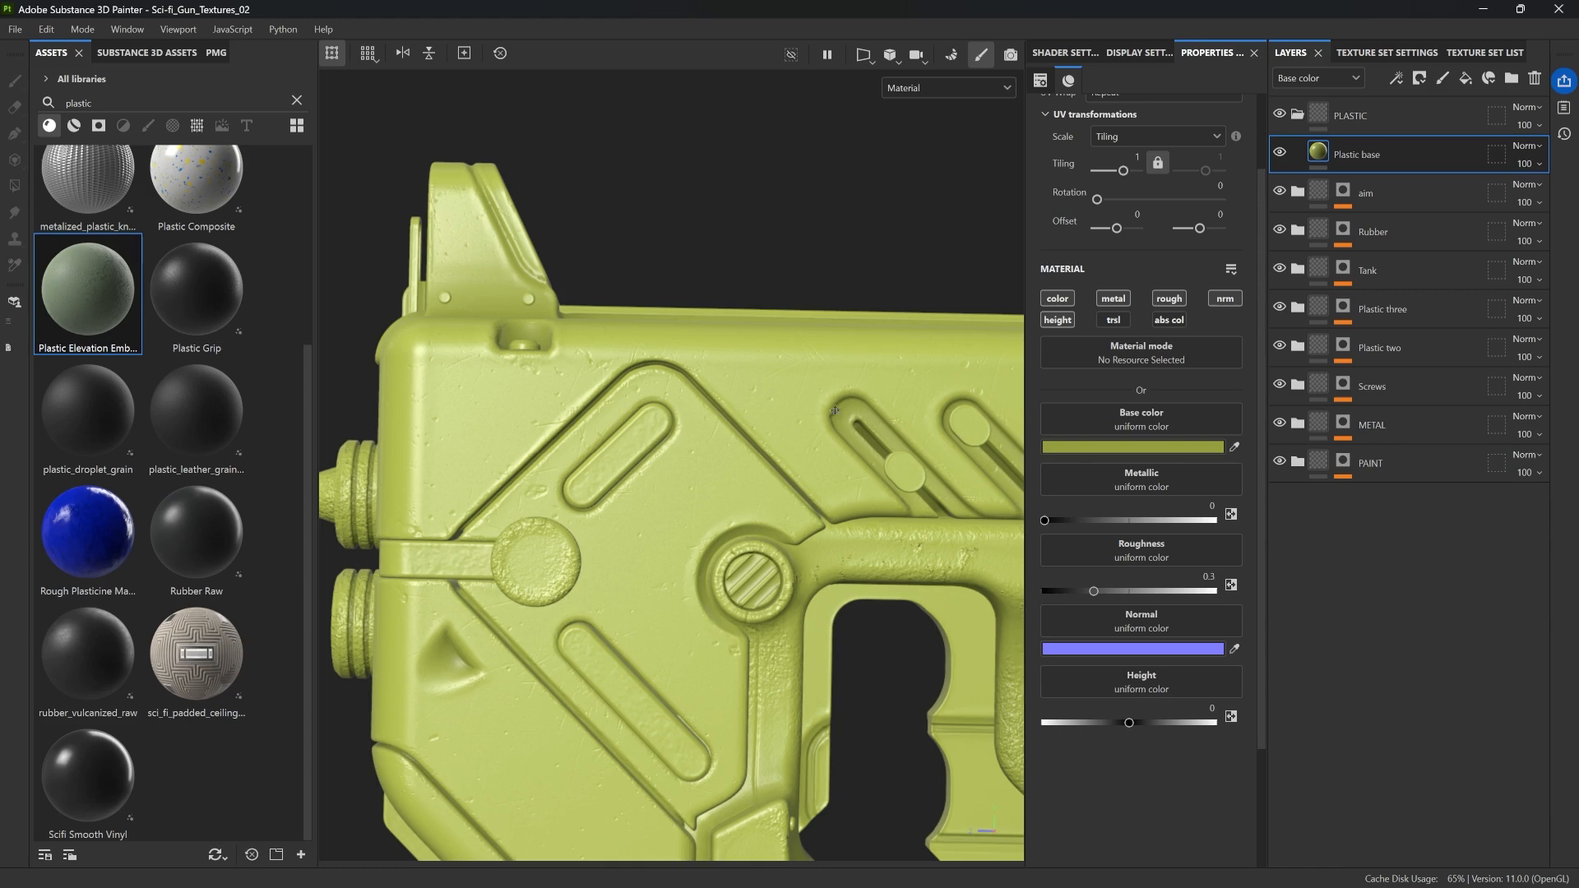
pyautogui.keyDown('alt'); pyautogui.moveTo(836, 407); pyautogui.dragTo(751, 451, button='middle'); pyautogui.keyUp('alt')
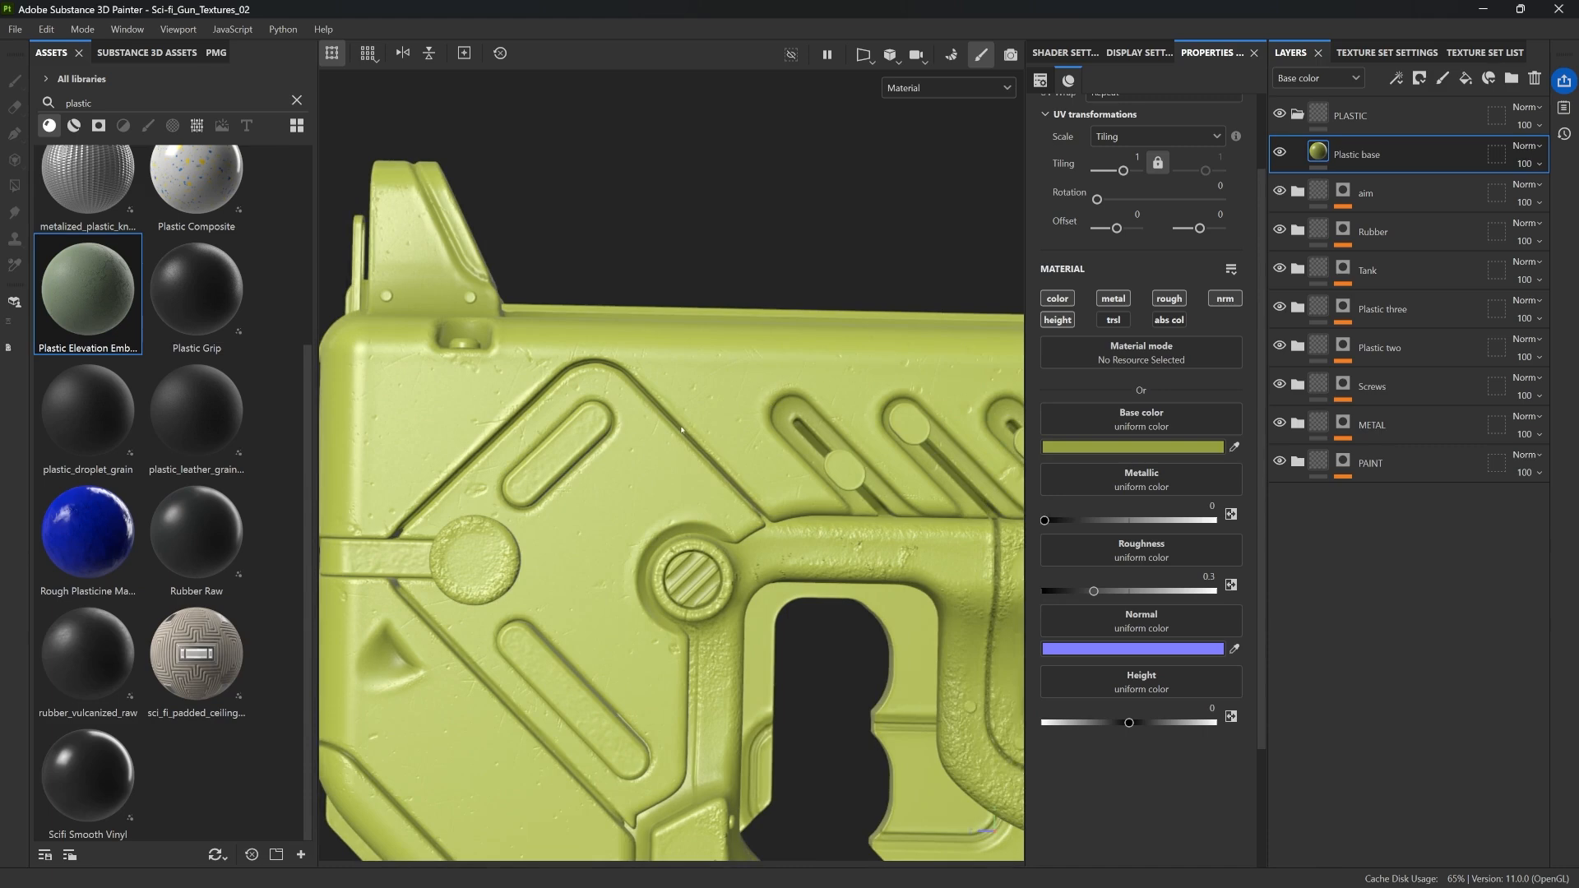
pyautogui.click(1326, 81)
pyautogui.click(1297, 162)
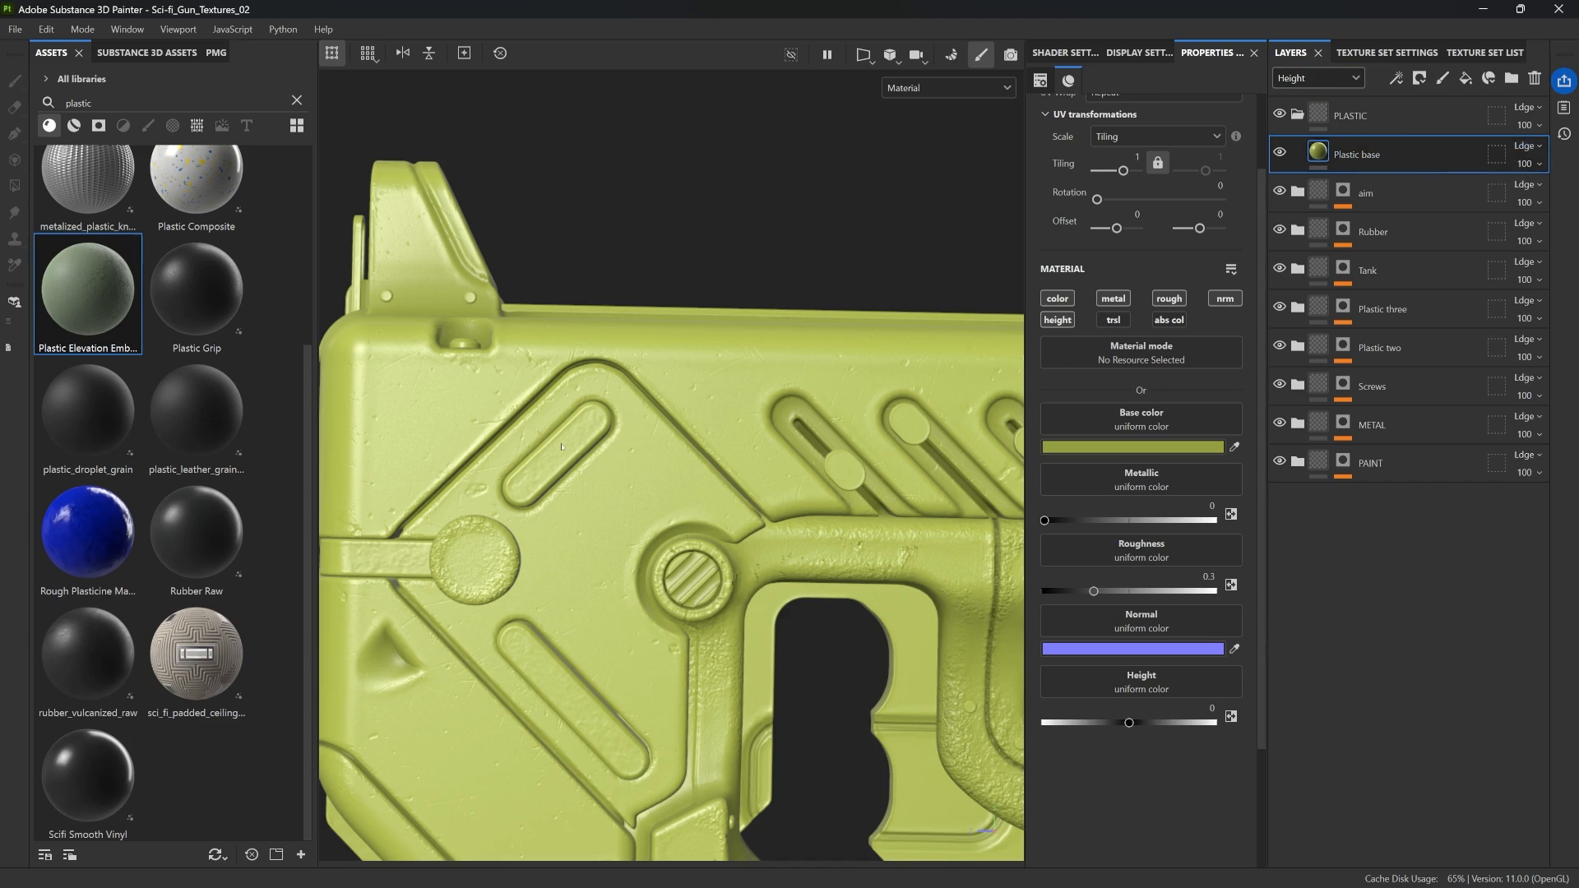
pyautogui.click(1524, 146)
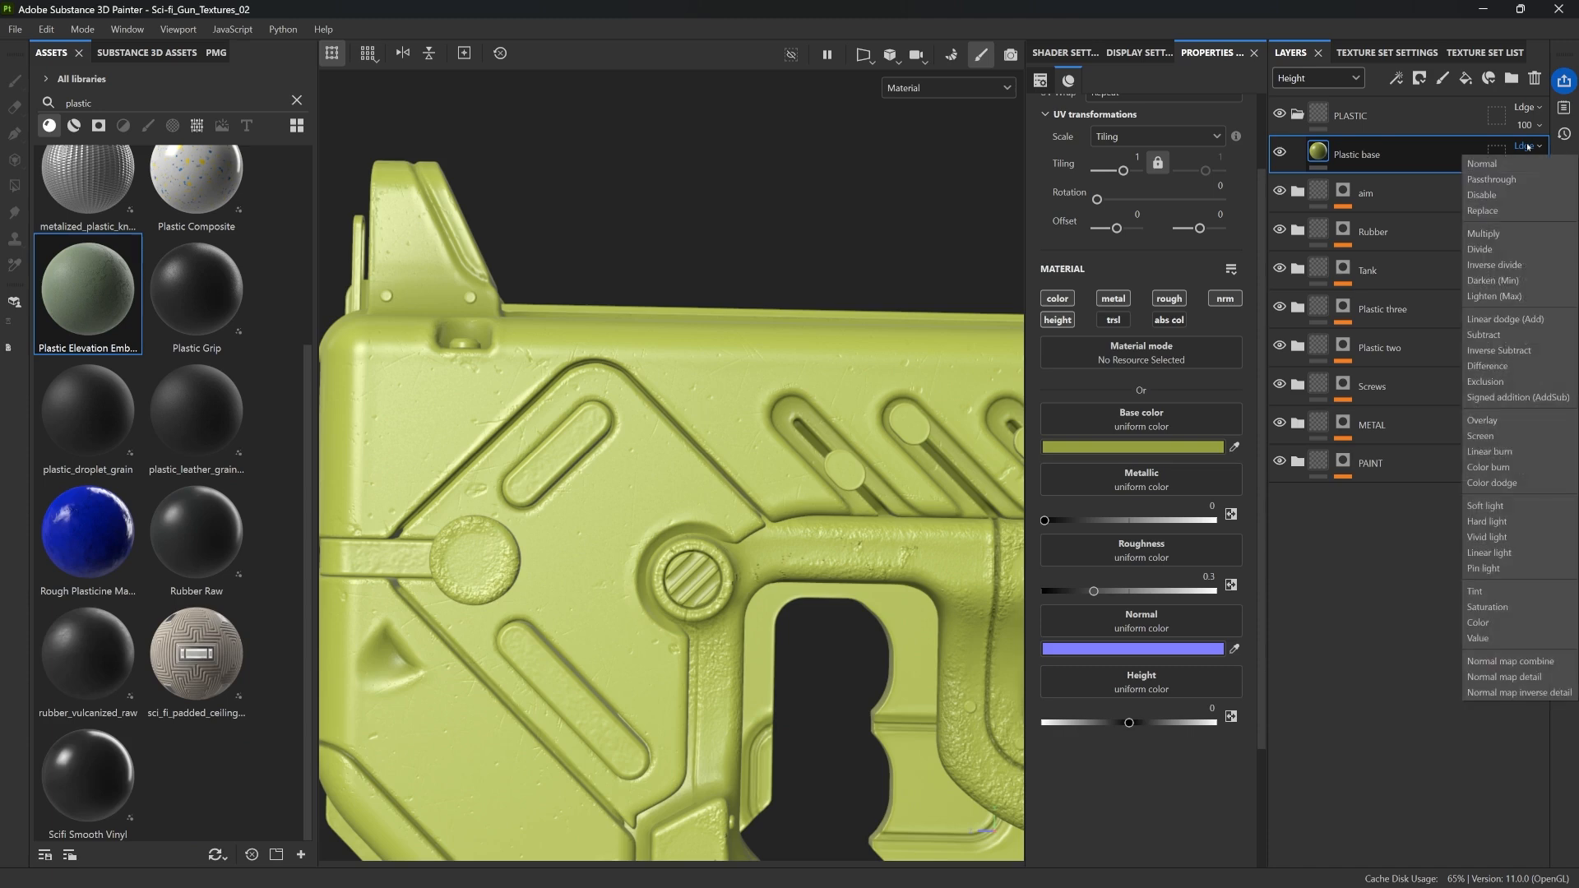
pyautogui.click(1488, 211)
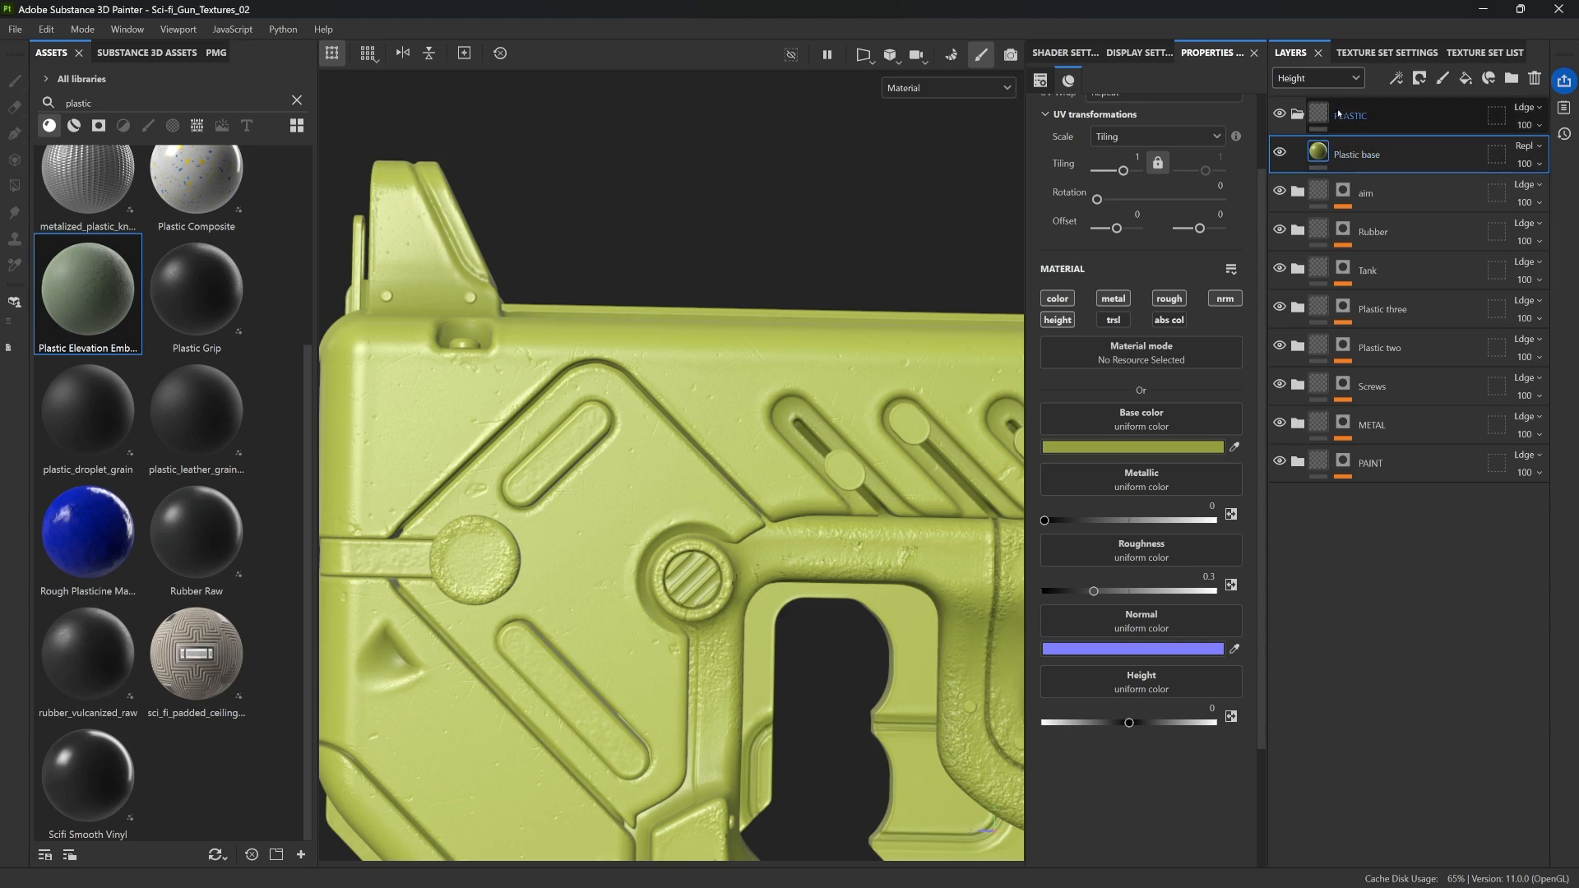
# Step: Move the Plastic base layer out above the PLASTIC folder to compare the relief, and return it inside
pyautogui.moveTo(1346, 154); pyautogui.dragTo(1349, 99)
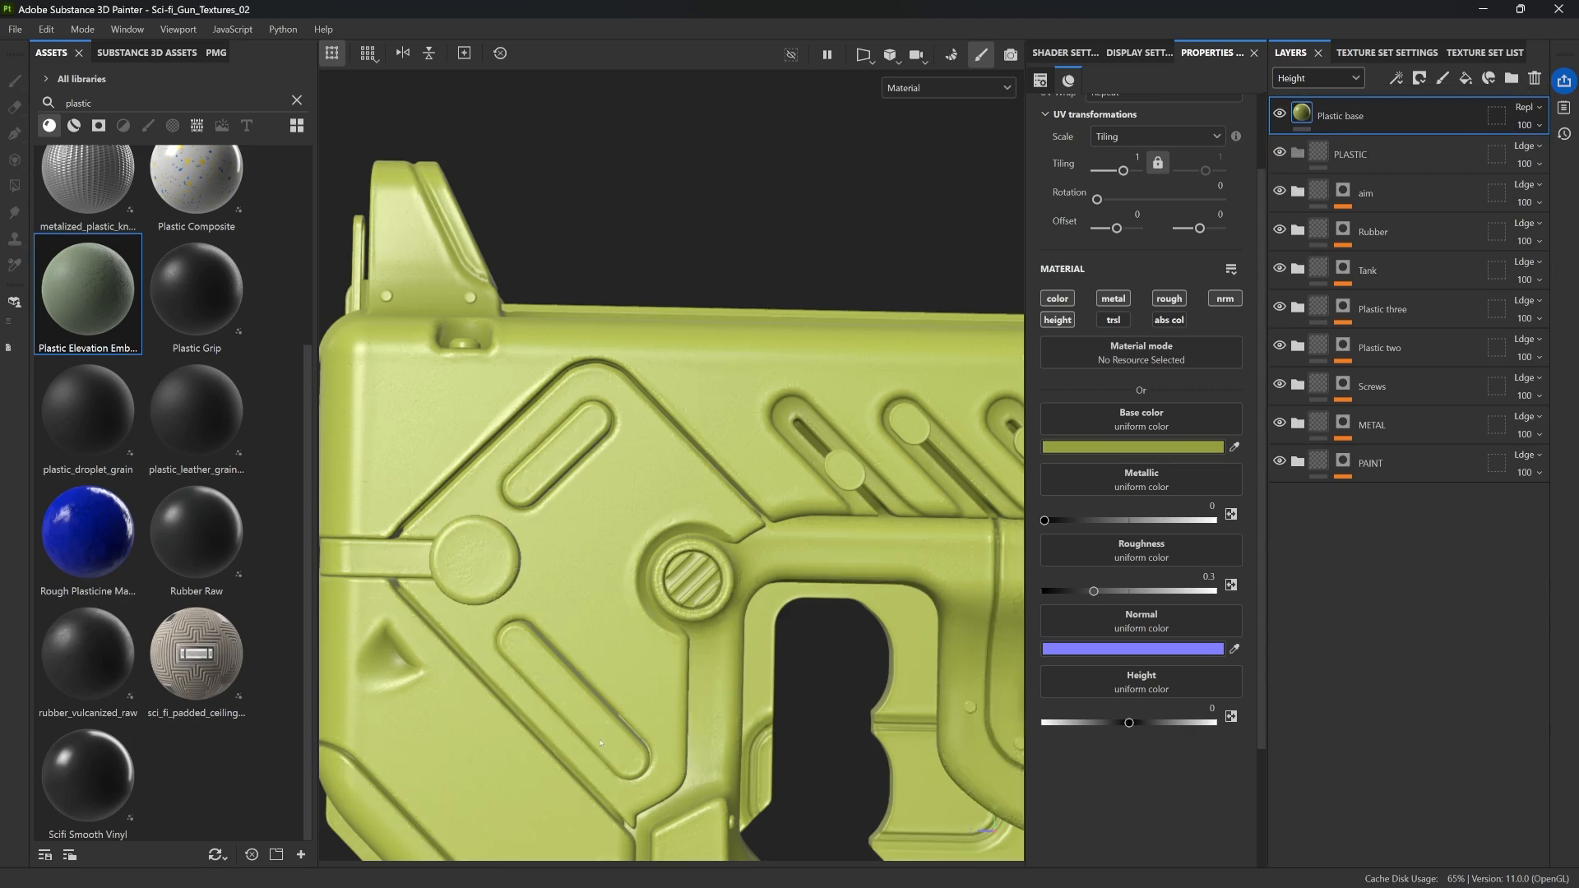
pyautogui.moveTo(1349, 116); pyautogui.dragTo(1366, 155)
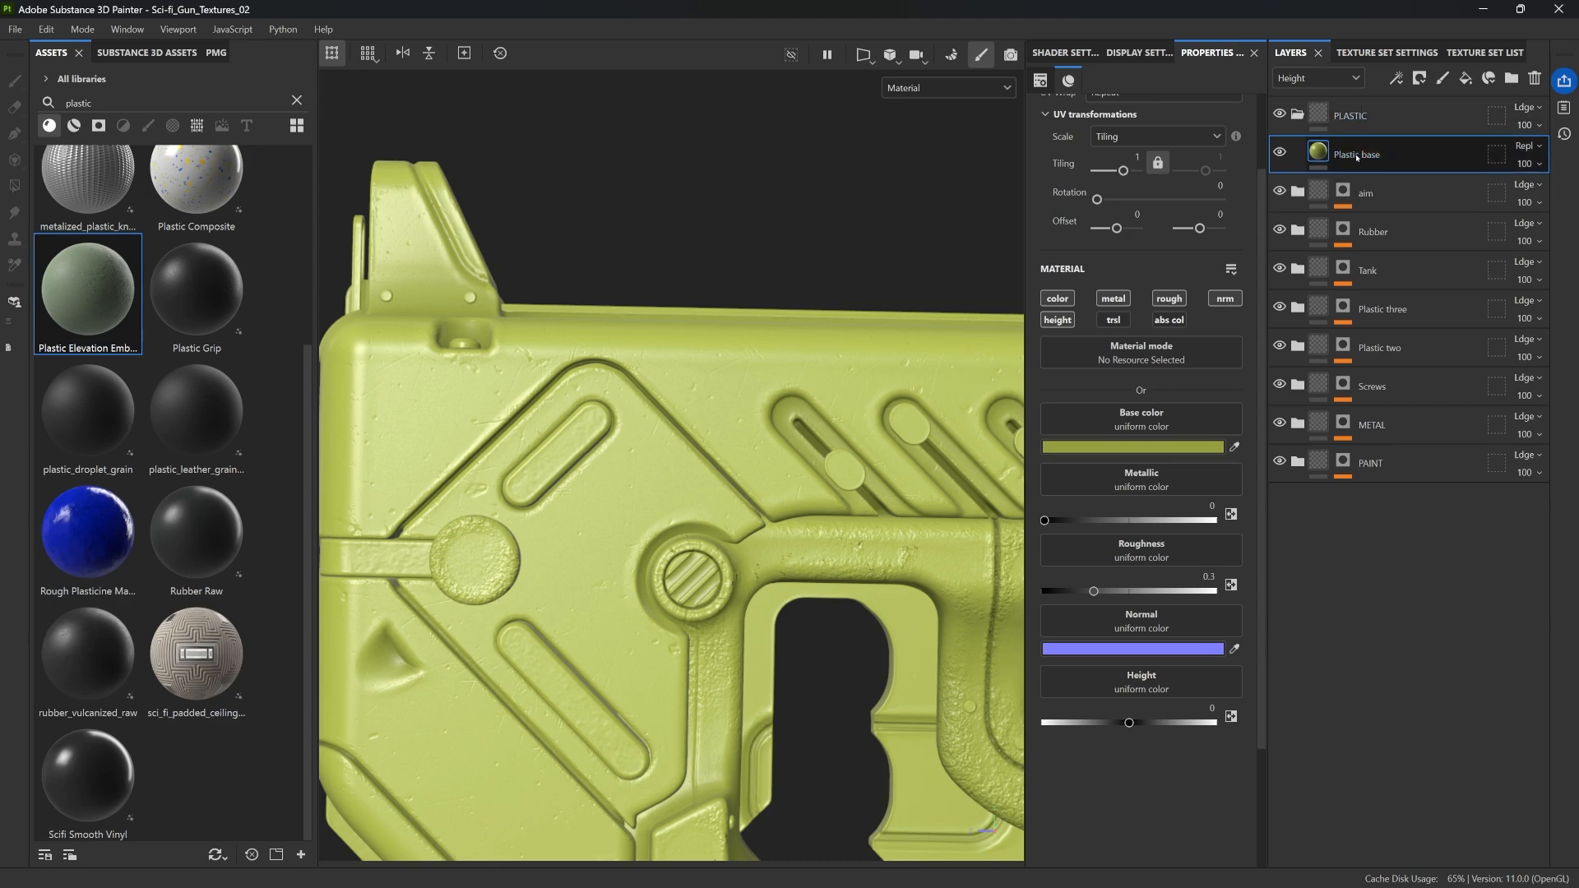
# Step: Set the PLASTIC folder's blend mode to Replace for the Height channel
pyautogui.click(1380, 115)
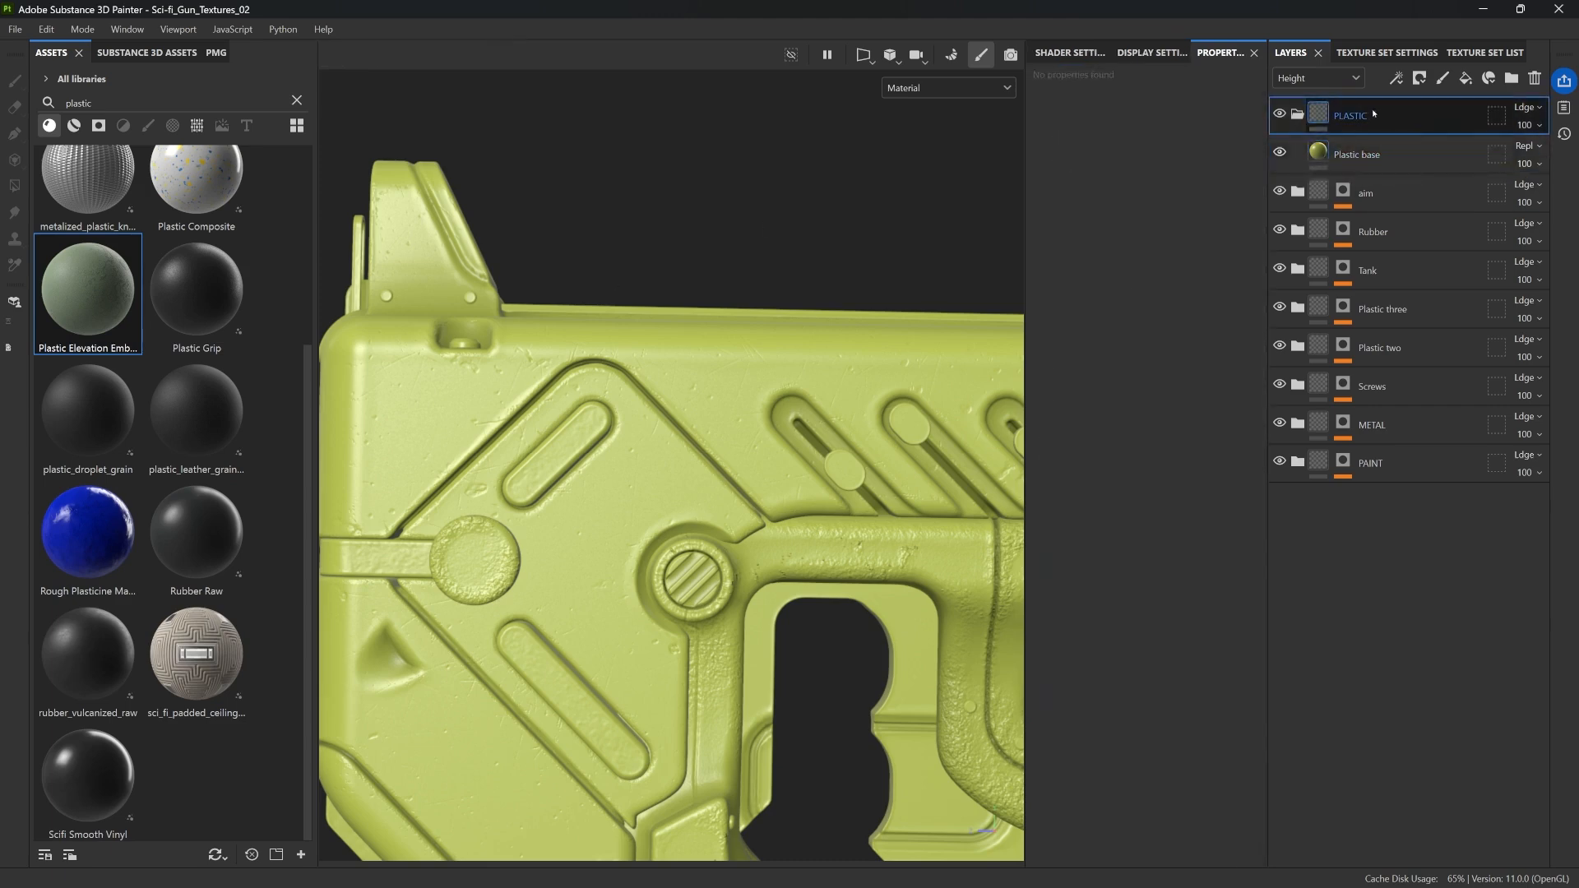
pyautogui.click(1535, 109)
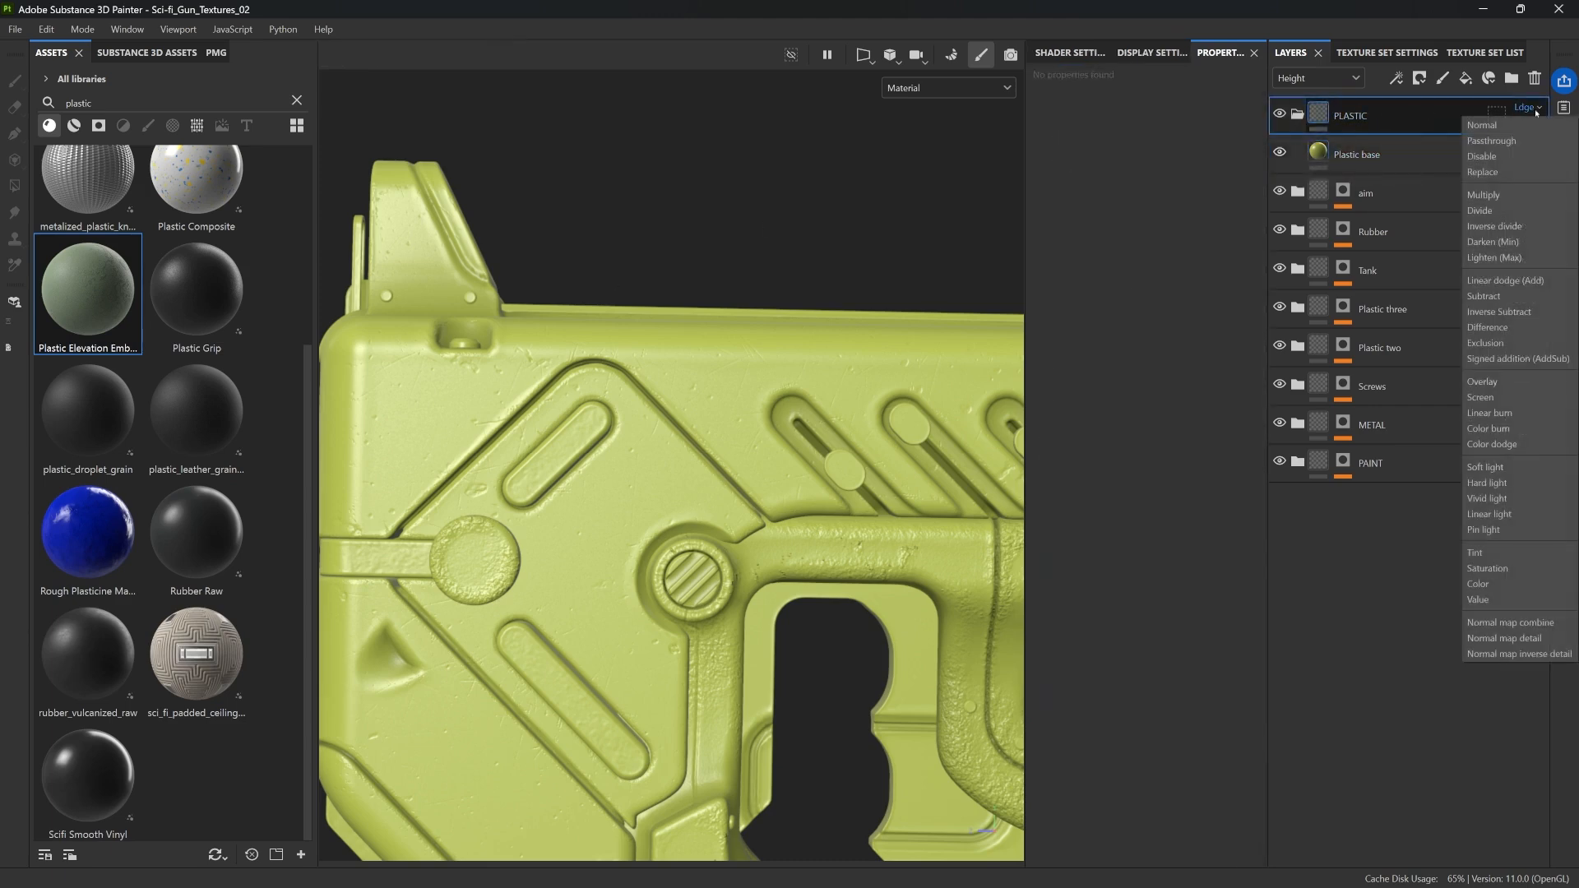
pyautogui.click(1484, 172)
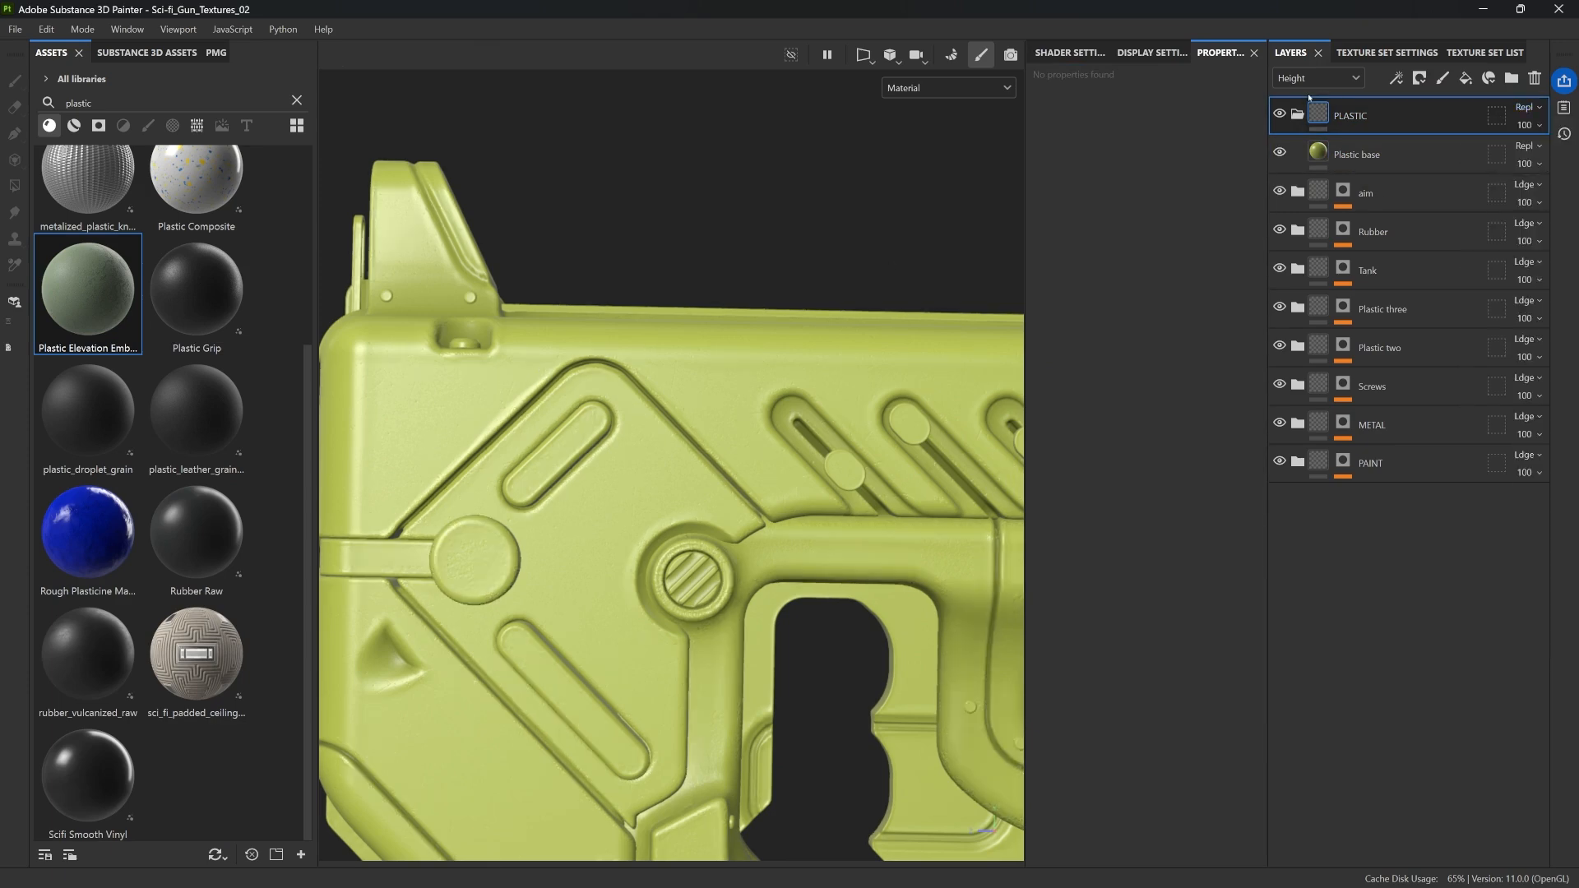
# Step: Set the PLASTIC folder's blend mode to Passthrough for the Height channel
pyautogui.click(1528, 107)
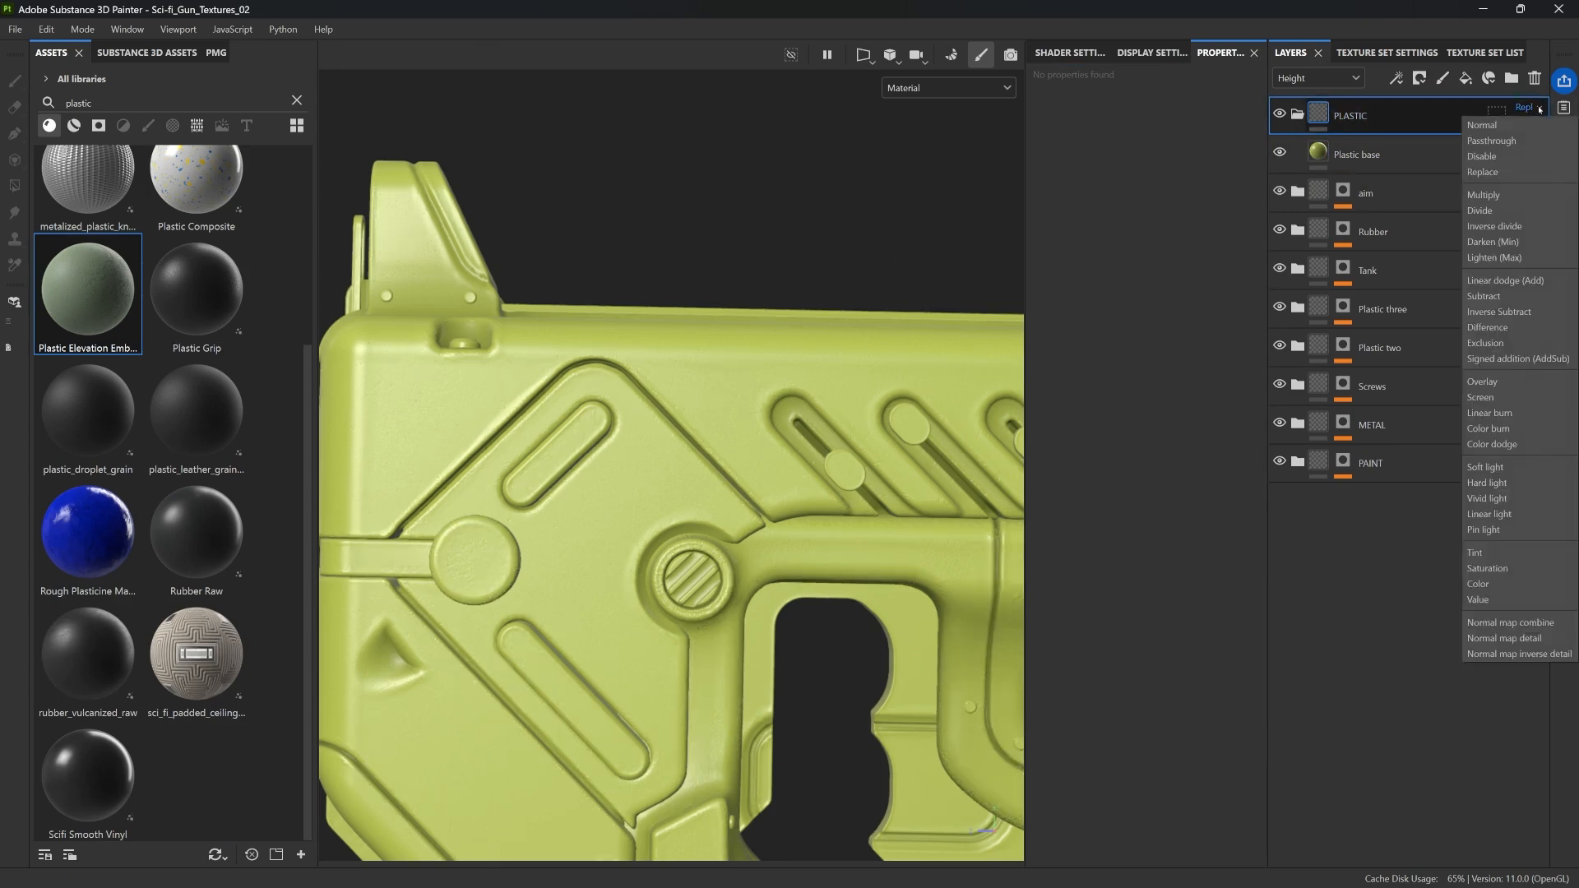
pyautogui.click(1504, 139)
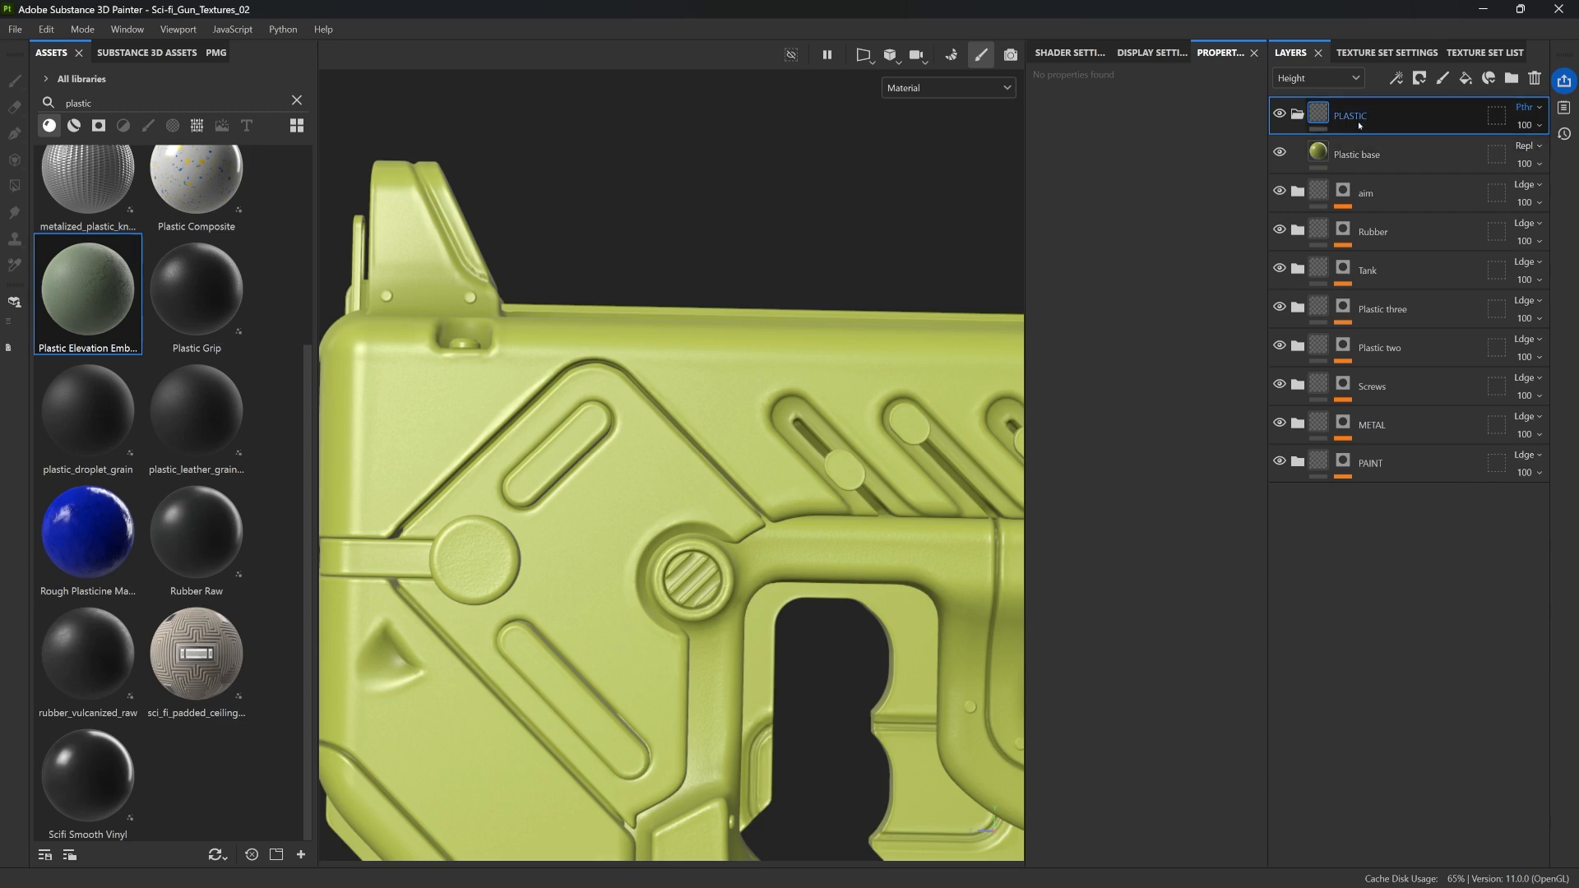
pyautogui.click(1388, 154)
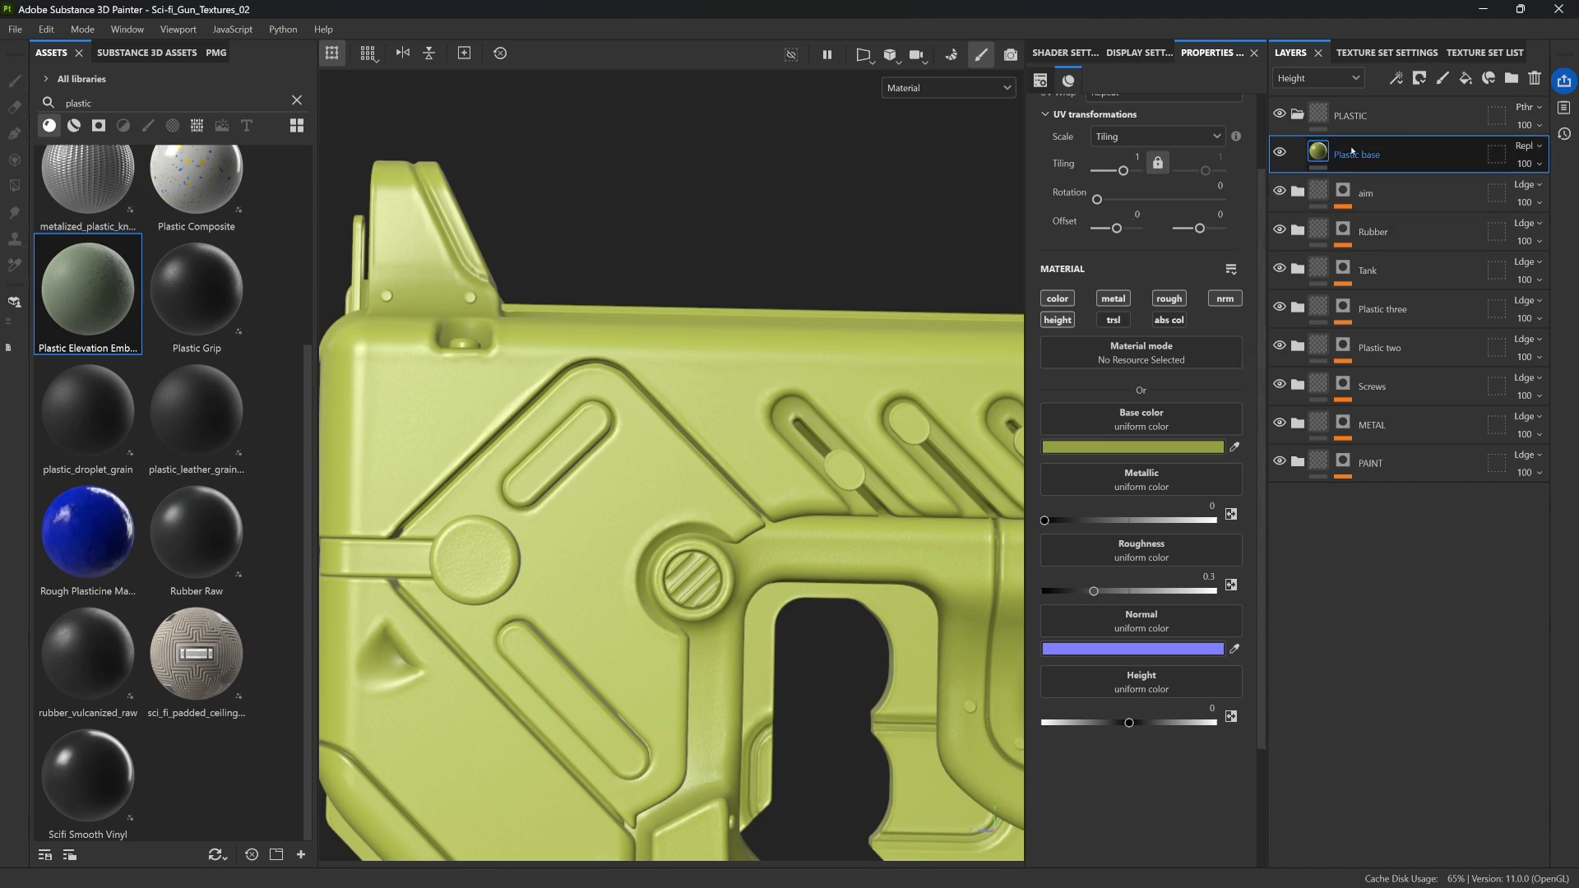
pyautogui.click(1309, 76)
pyautogui.click(1309, 76)
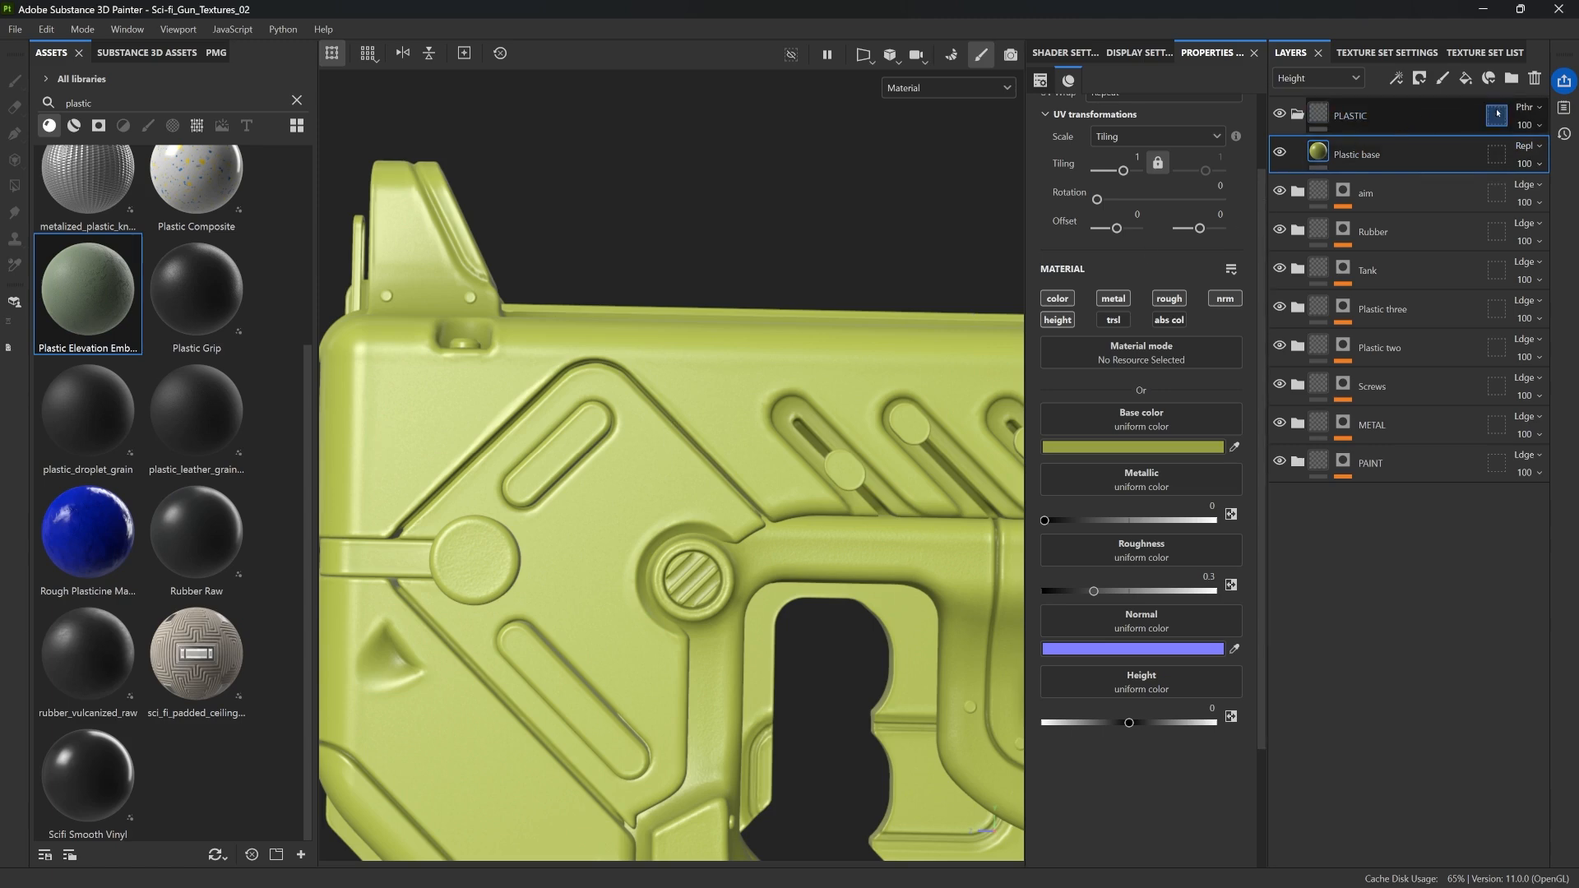
pyautogui.click(1529, 107)
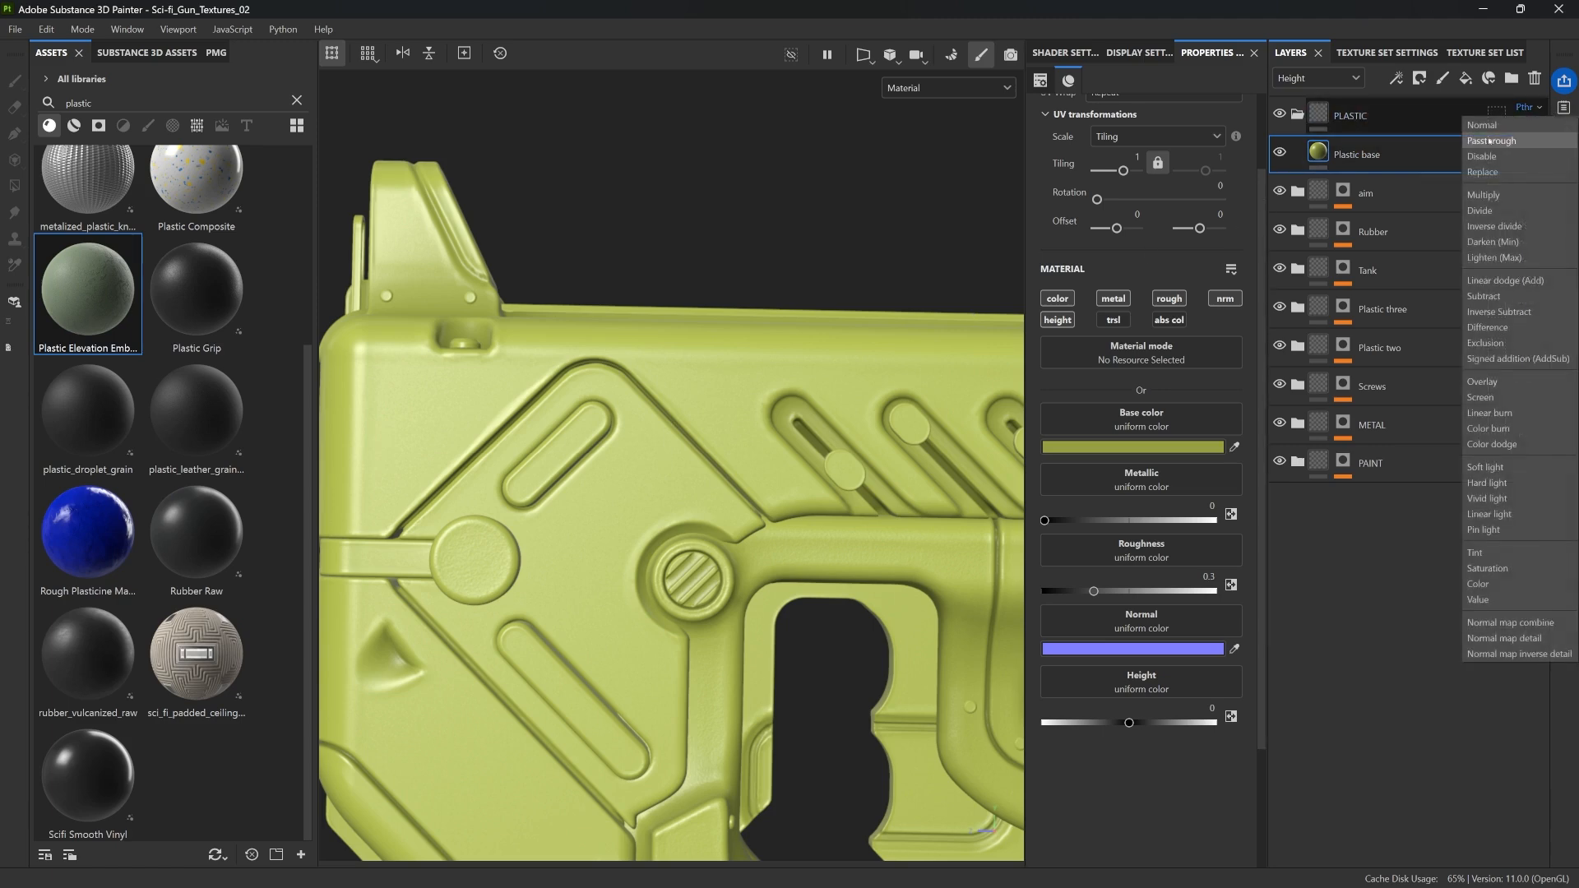
pyautogui.click(1358, 122)
# Step: Switch the layer stack to the Base color channel and duplicate the Plastic base layer
pyautogui.click(1319, 77)
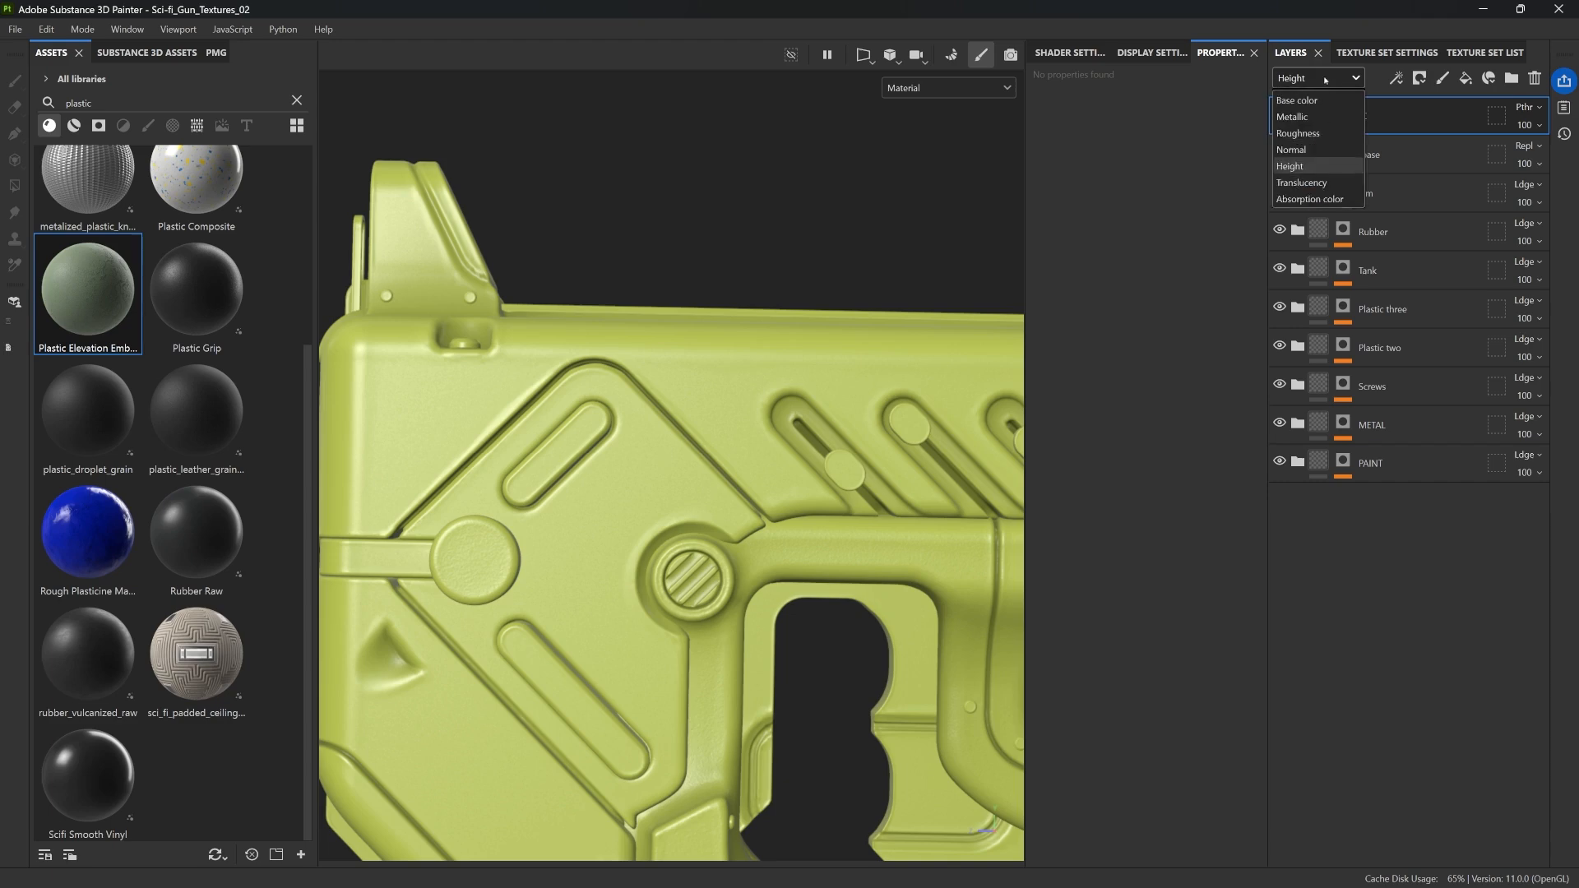
pyautogui.click(1300, 100)
pyautogui.click(1412, 159)
pyautogui.keyDown('alt'); pyautogui.moveTo(632, 355); pyautogui.dragTo(709, 363); pyautogui.keyUp('alt')
pyautogui.scroll(-4, 723, 383)
pyautogui.scroll(3, 668, 379)
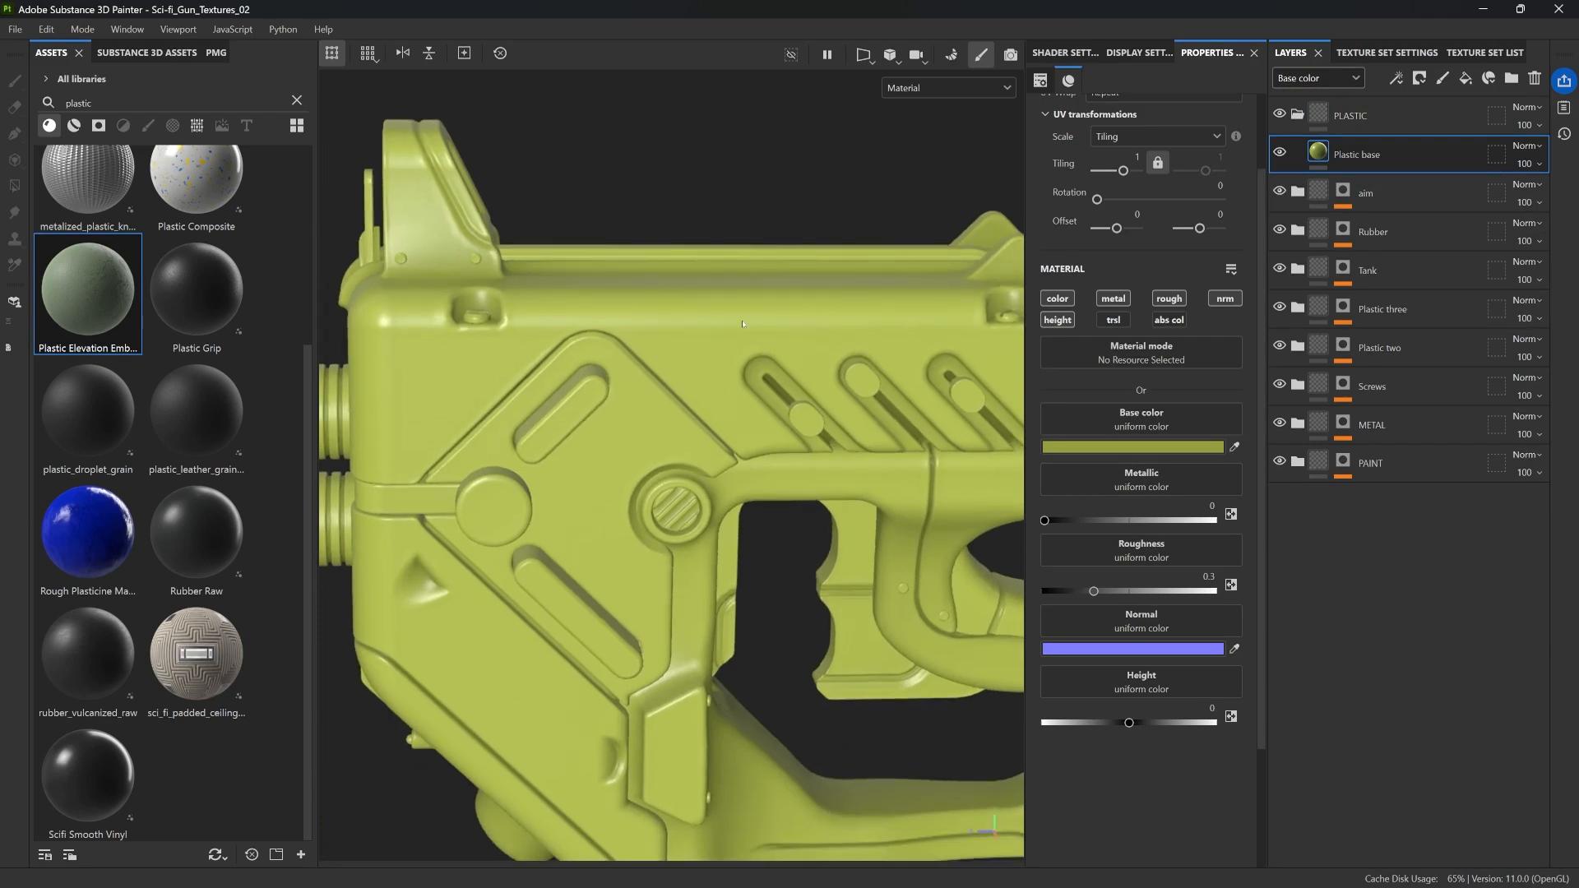
pyautogui.doubleClick(1363, 155)
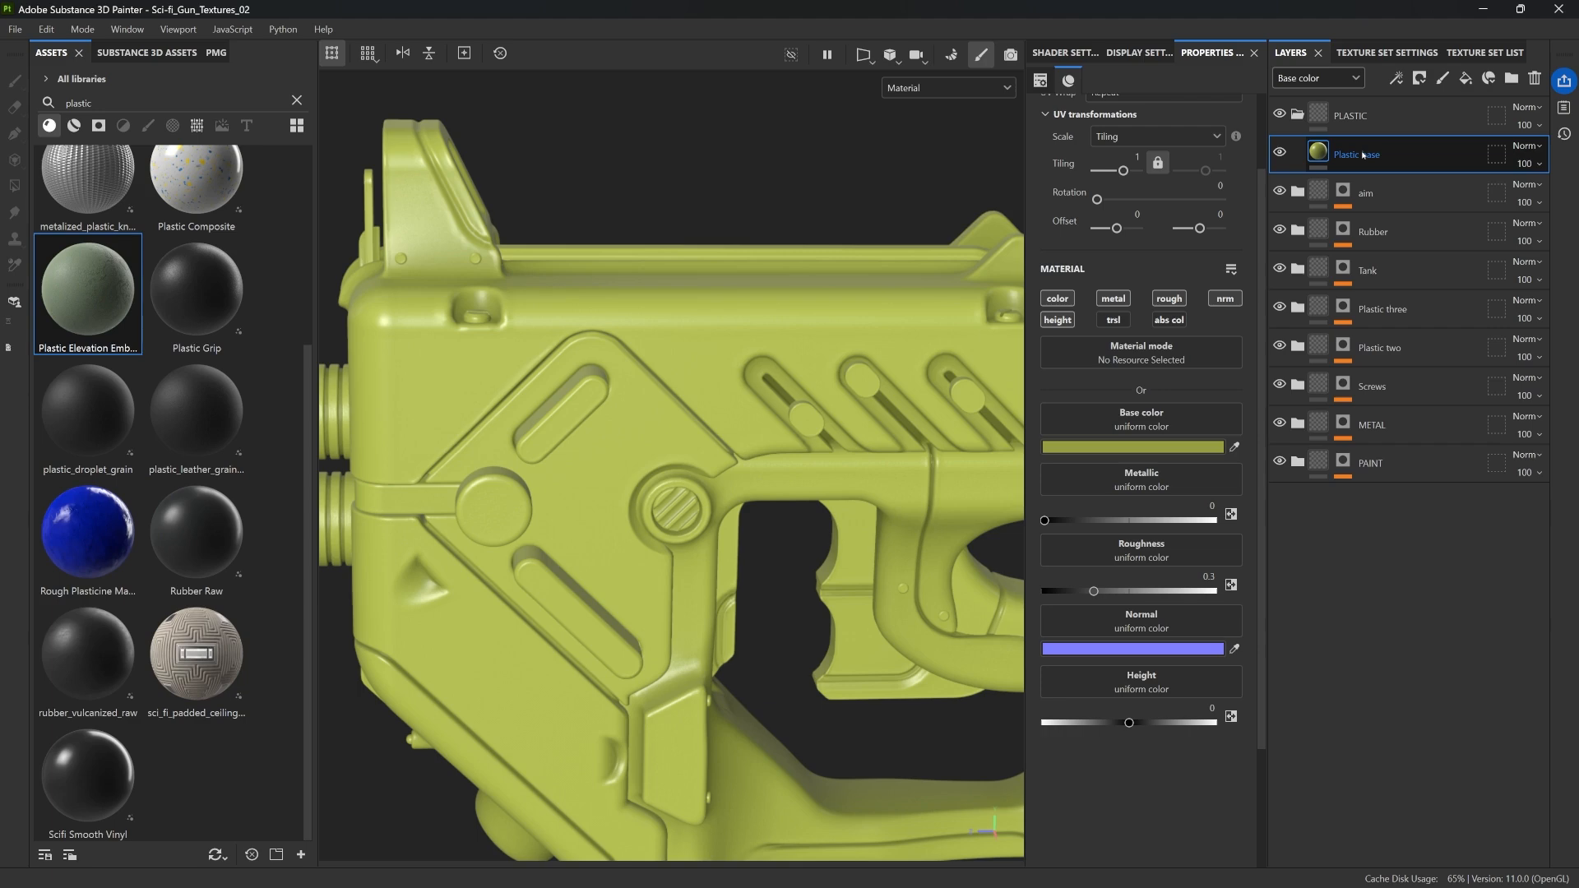
pyautogui.hotkey('ctrl', 'd')
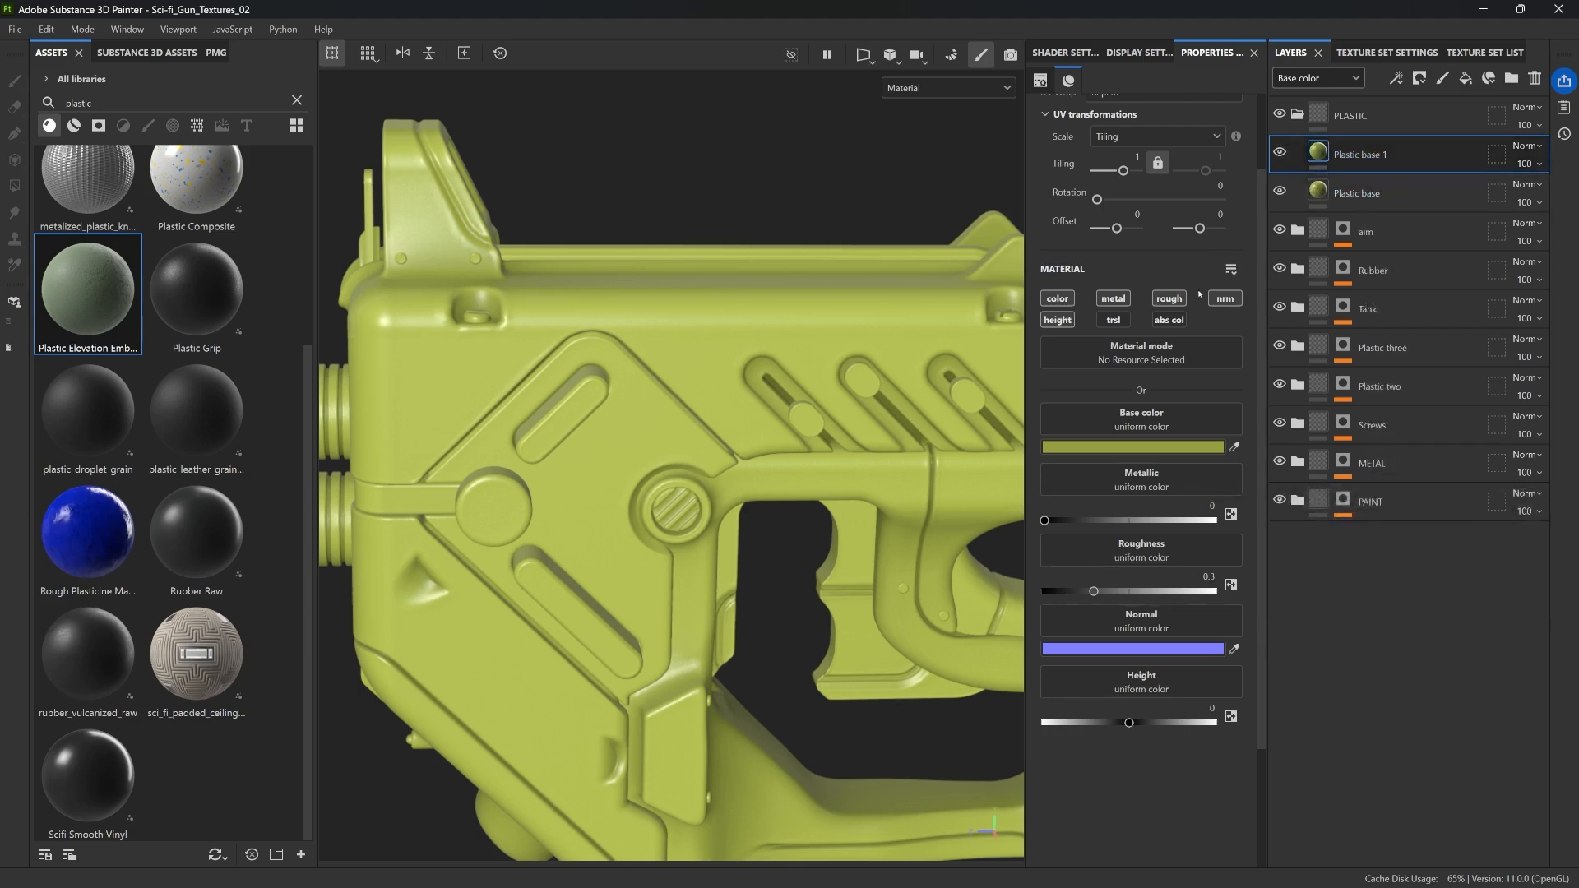
# Step: Limit the duplicated layer to the color channel and darken its base color slightly to 889340
pyautogui.click(1059, 299)
pyautogui.click(1133, 447)
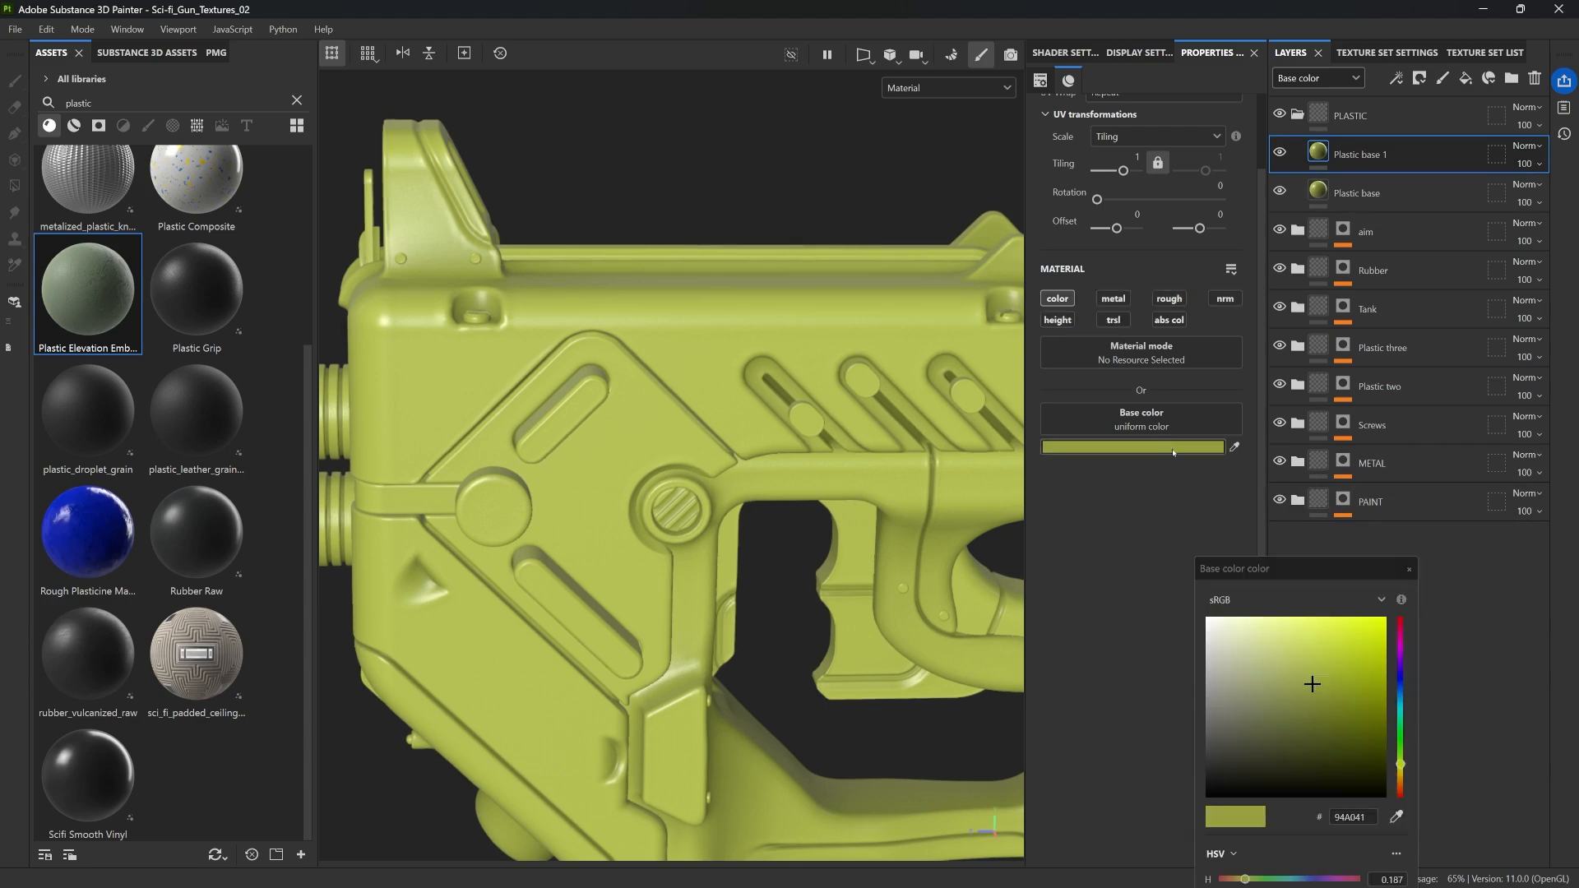
pyautogui.click(1308, 693)
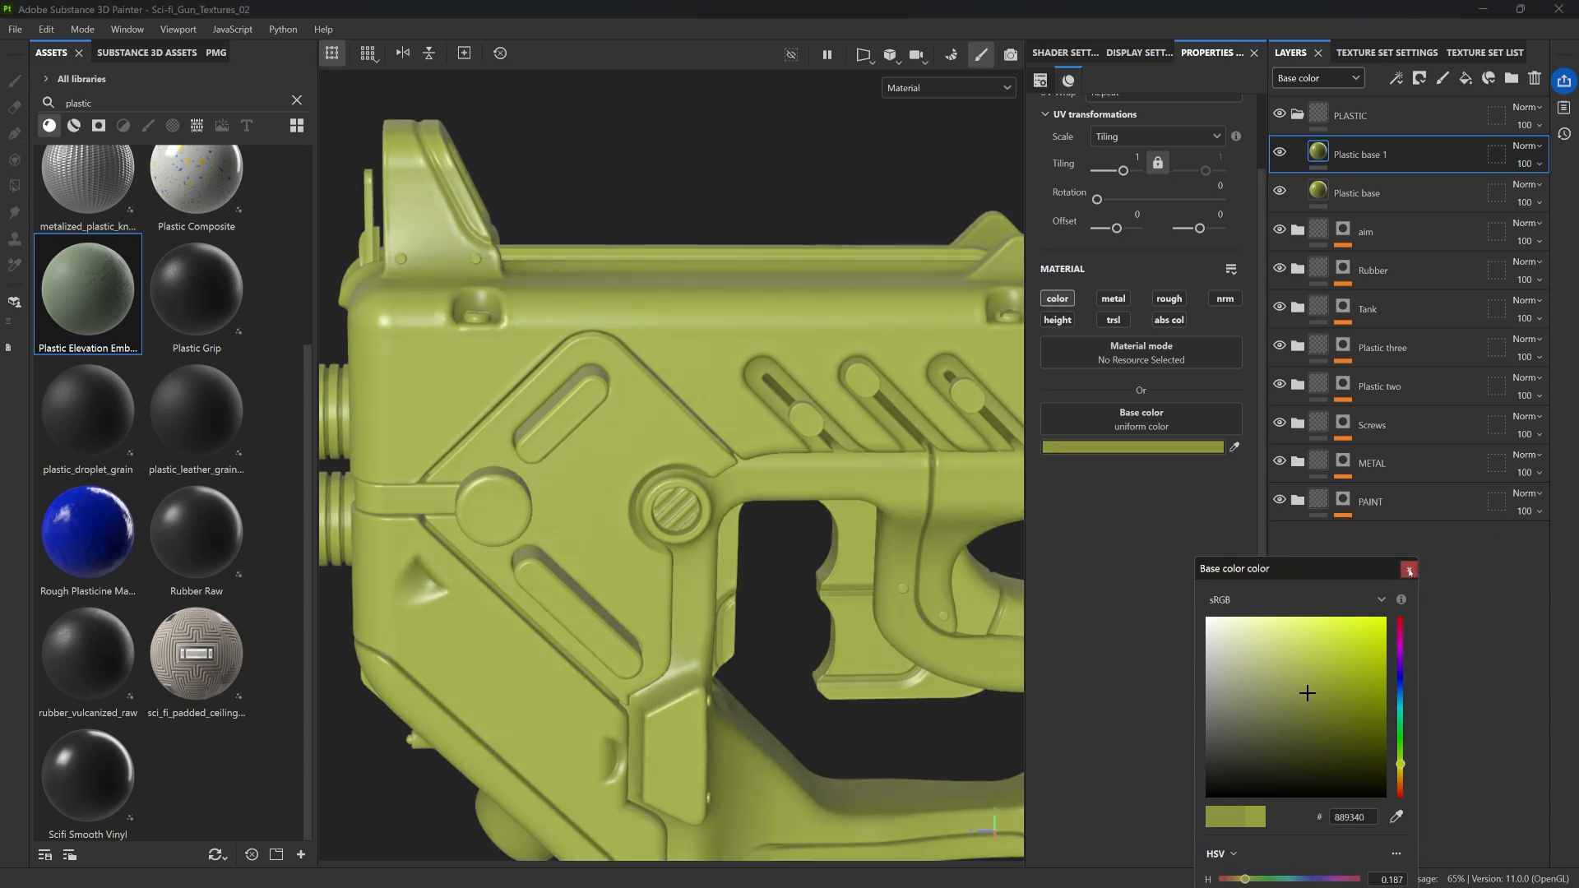
pyautogui.click(1410, 569)
pyautogui.moveTo(746, 313); pyautogui.dragTo(705, 349, button='middle')
pyautogui.keyDown('alt'); pyautogui.moveTo(706, 350); pyautogui.dragTo(701, 365); pyautogui.keyUp('alt')
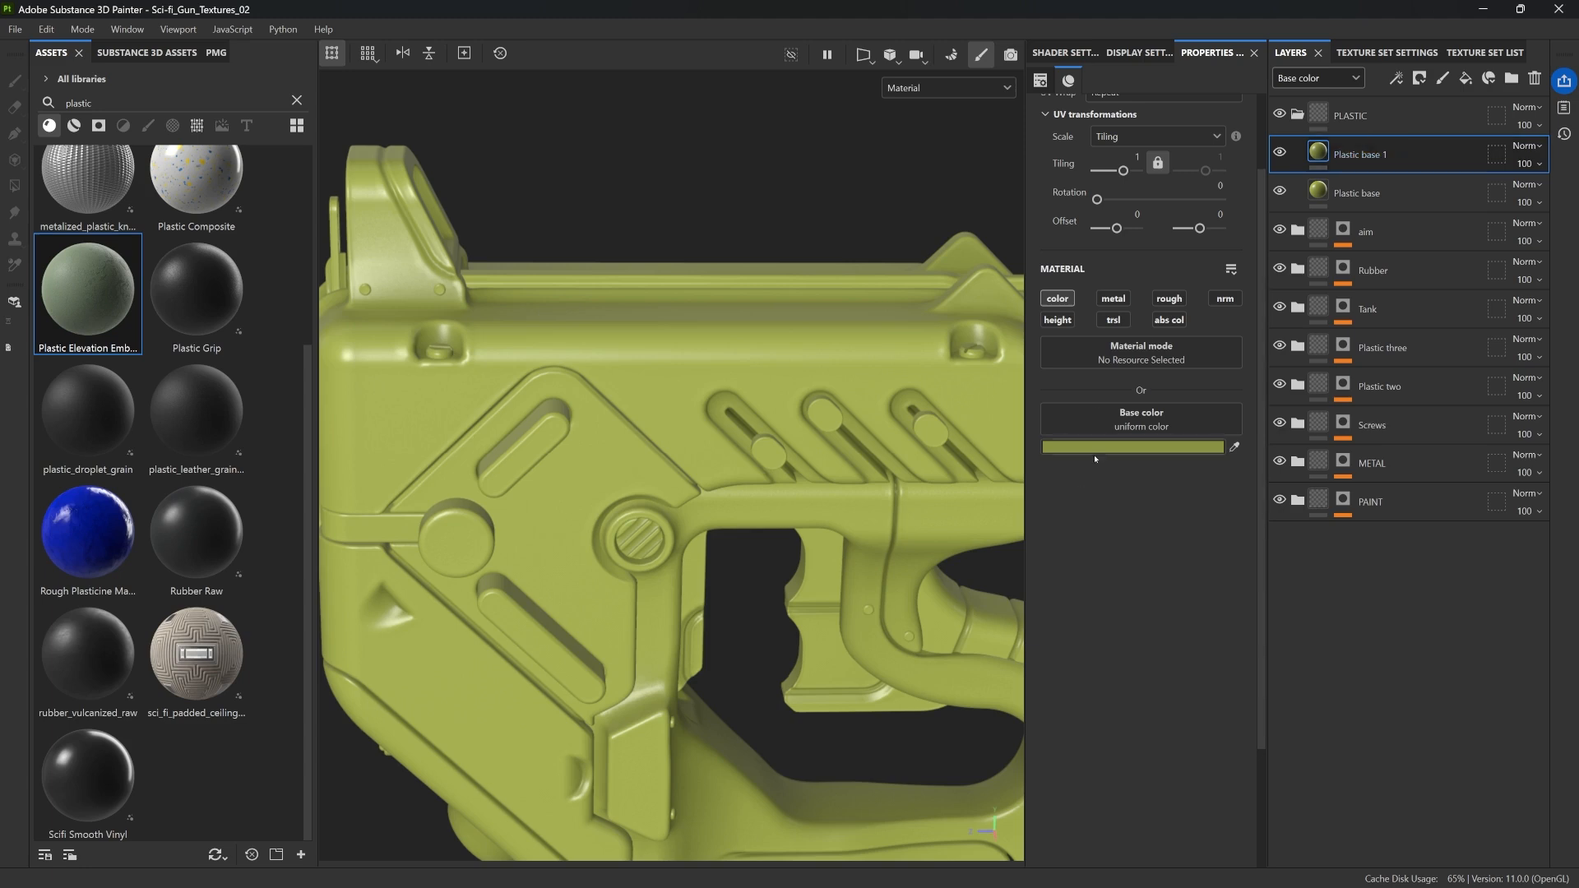
# Step: Clear the plastic search and search the texture assets for "grung"
pyautogui.click(1420, 78)
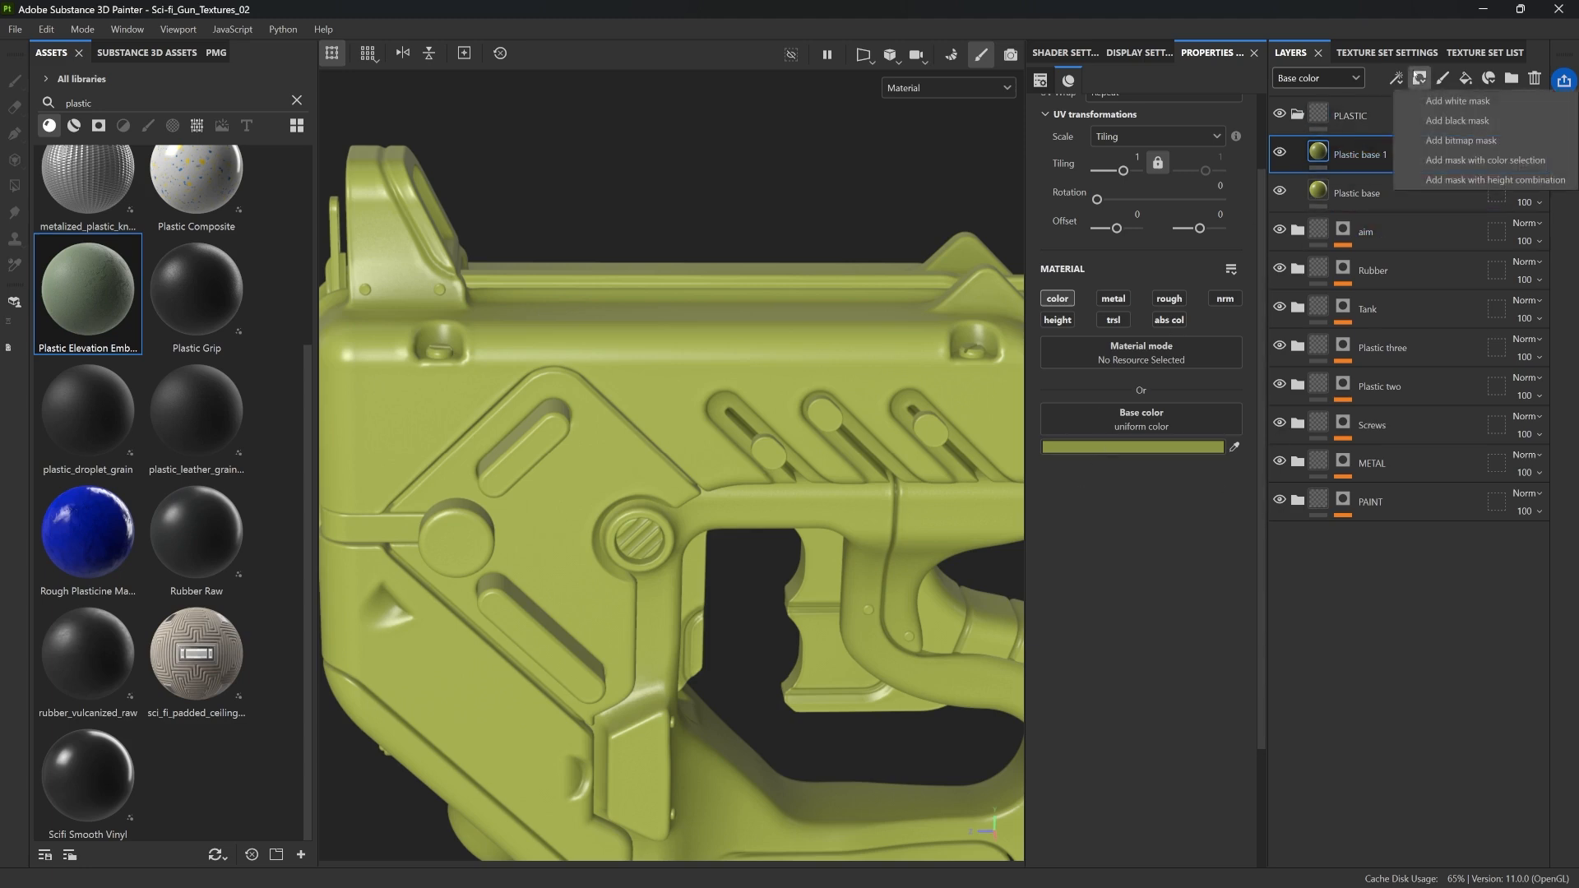
pyautogui.click(1429, 79)
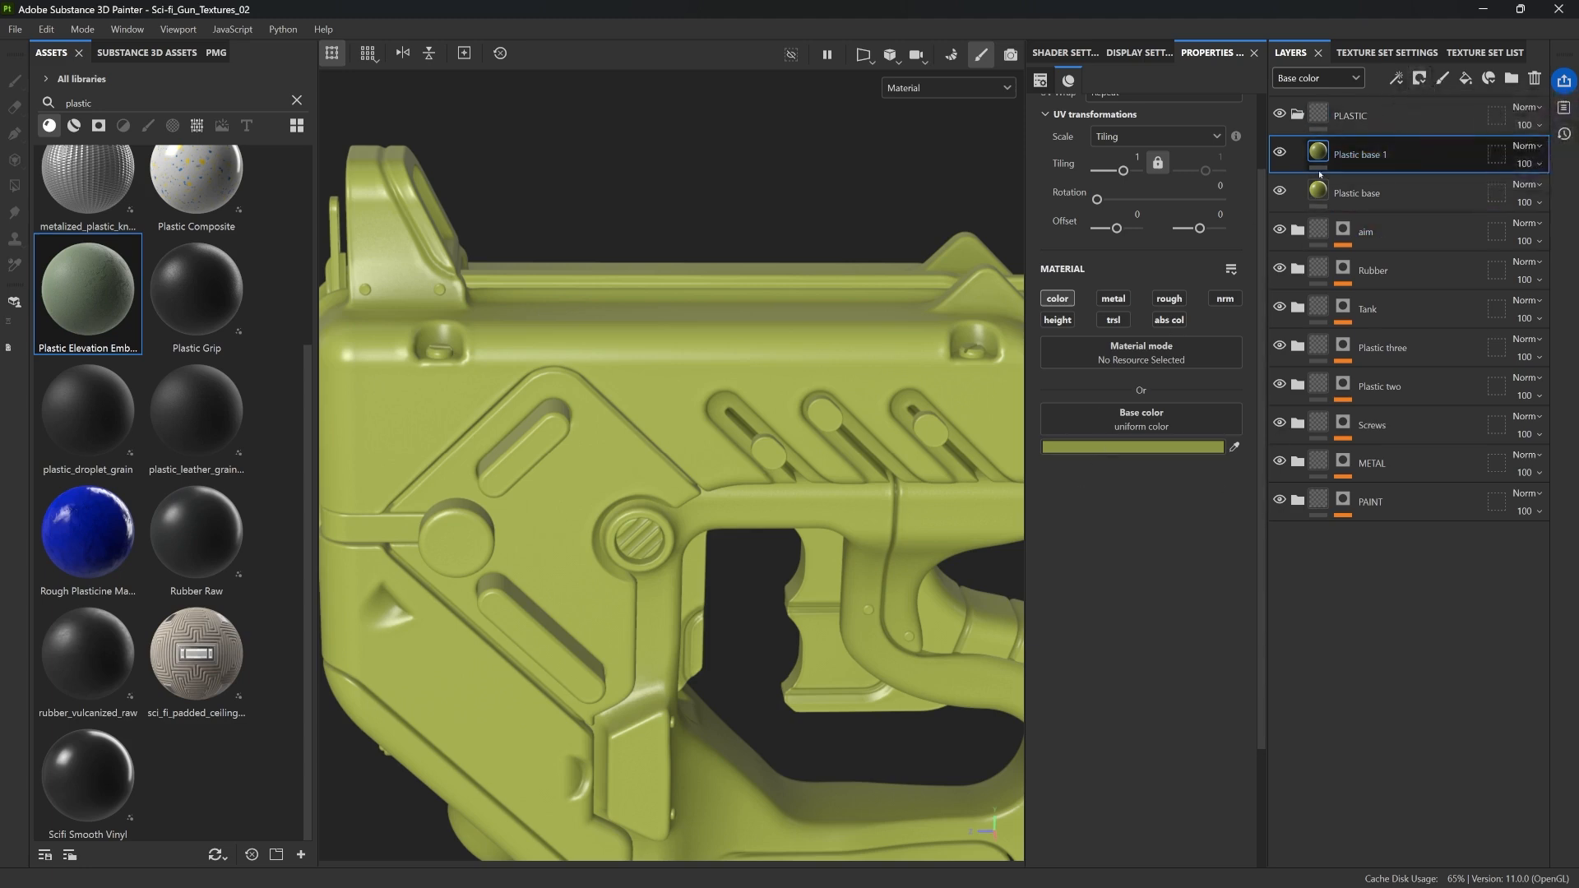
pyautogui.click(297, 99)
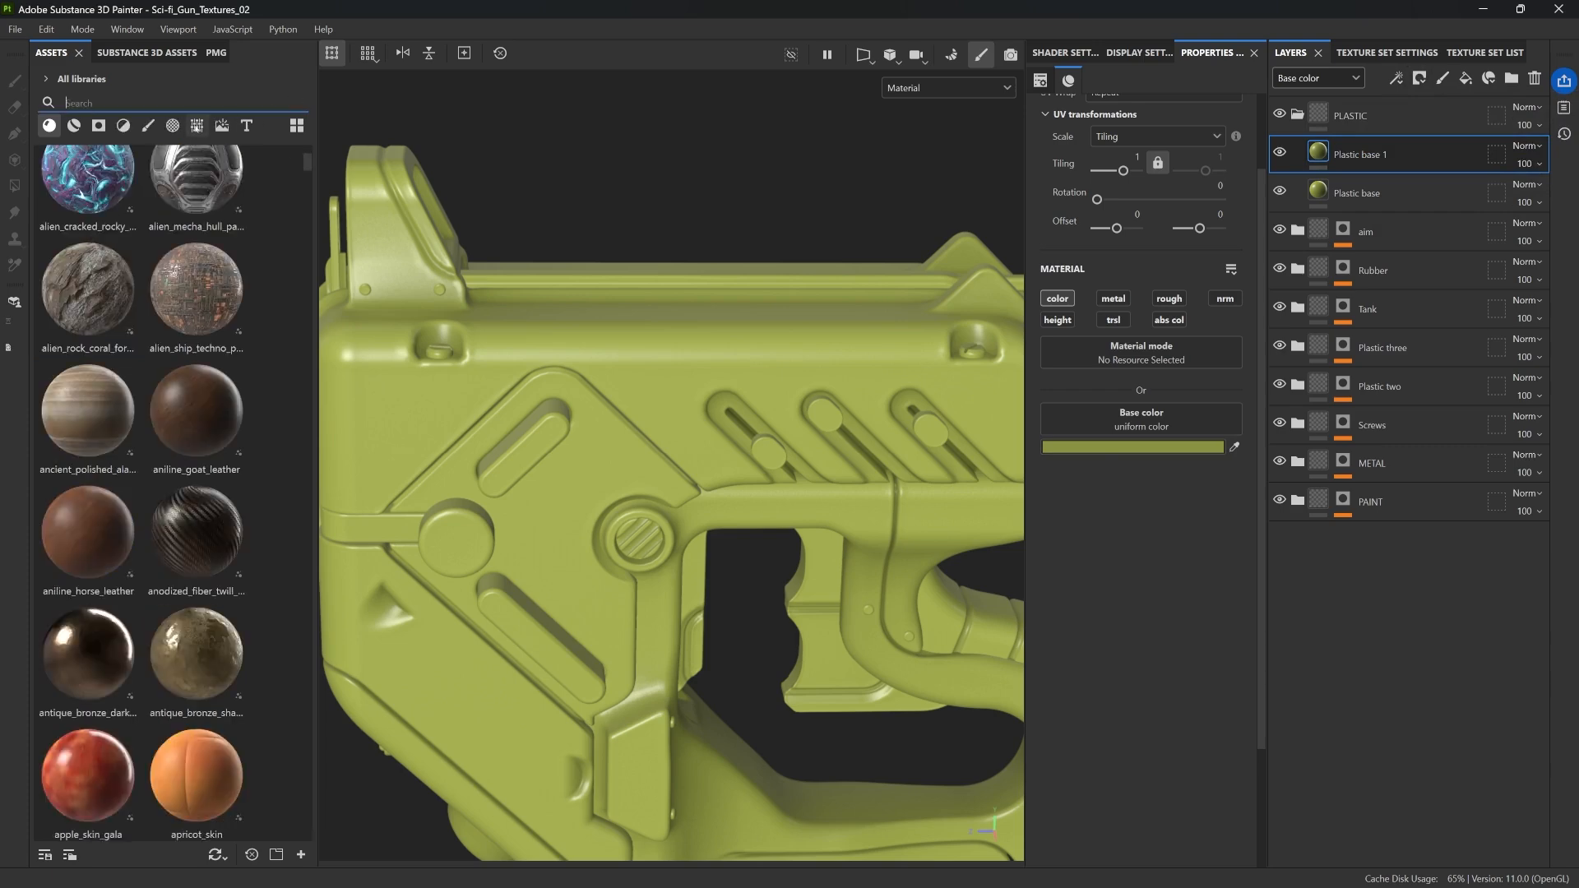
pyautogui.click(194, 126)
pyautogui.click(184, 99)
pyautogui.write('grung')
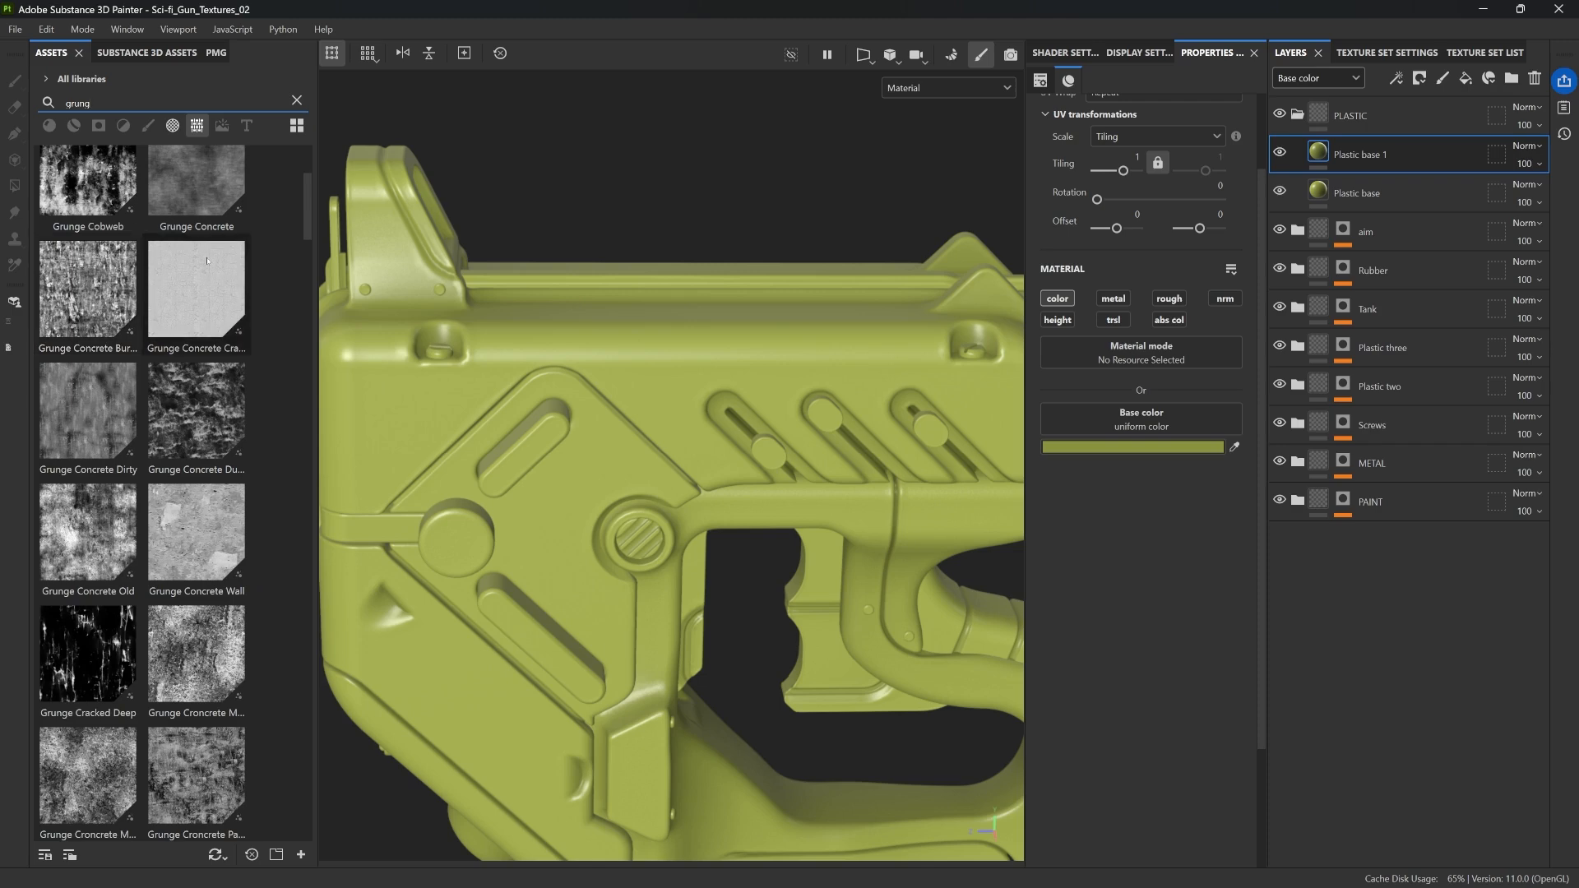
pyautogui.scroll(-3, 207, 261)
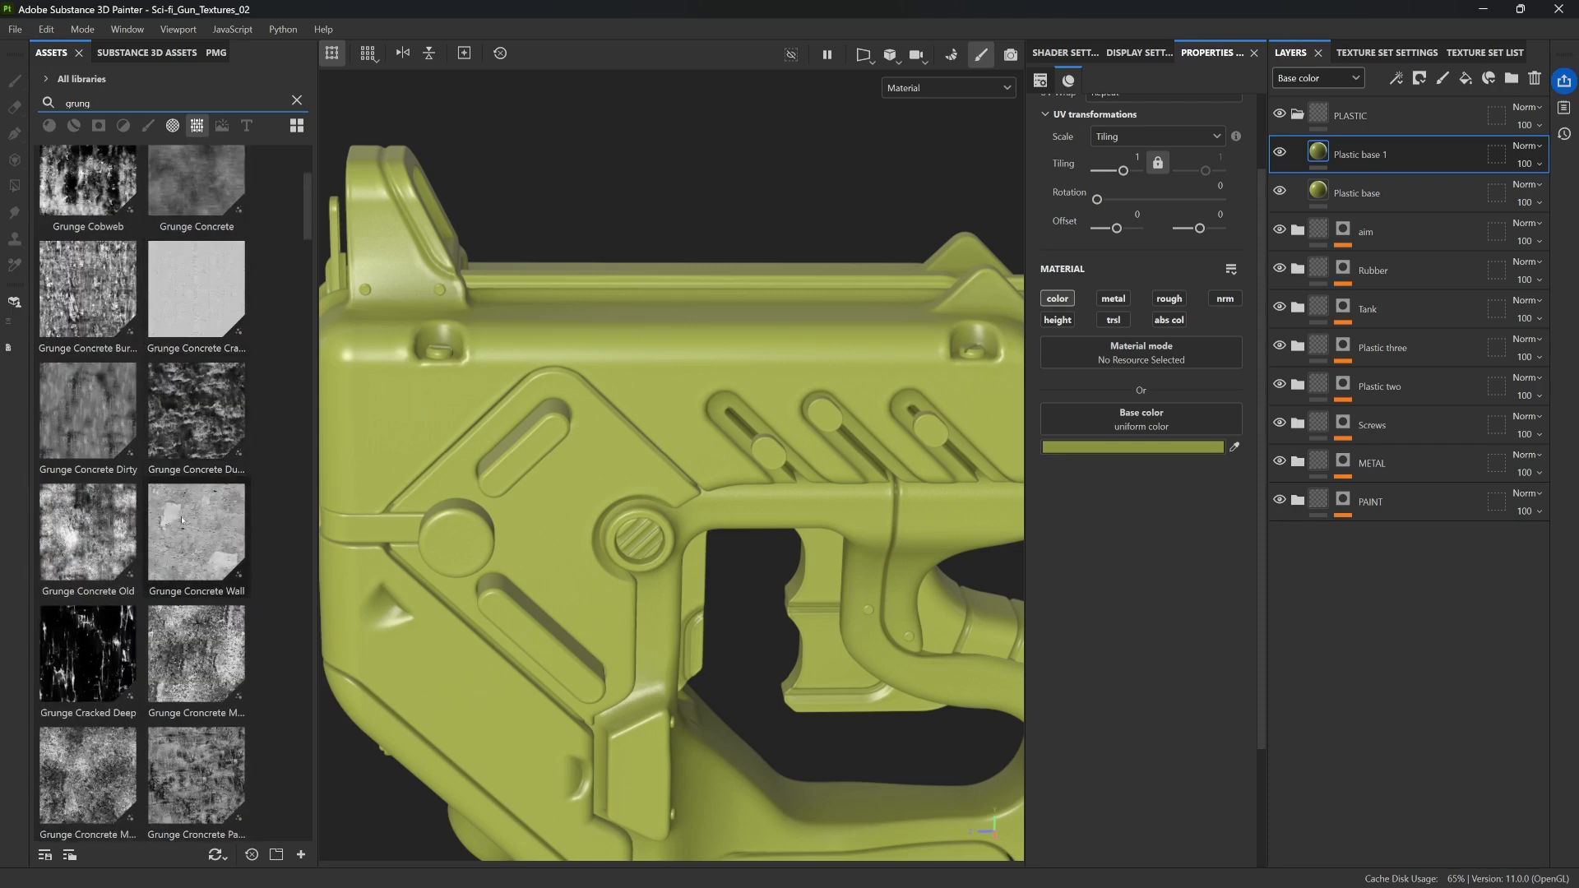
# Step: Apply the Grunge Concrete Old texture as a mask on the duplicated plastic layer
pyautogui.click(88, 543)
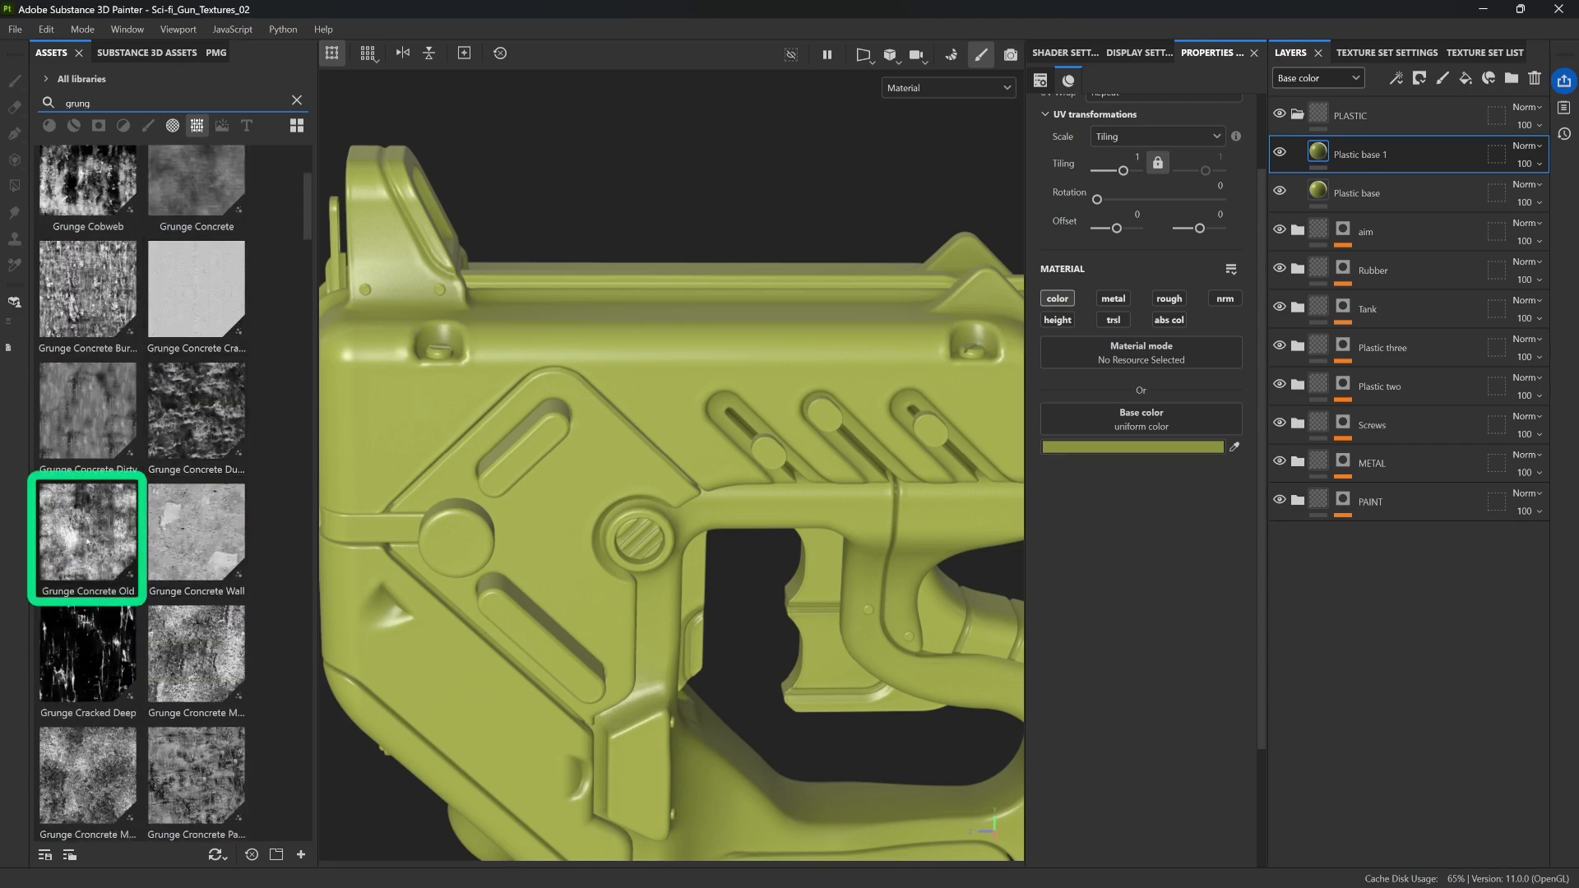
pyautogui.moveTo(90, 535); pyautogui.dragTo(690, 382)
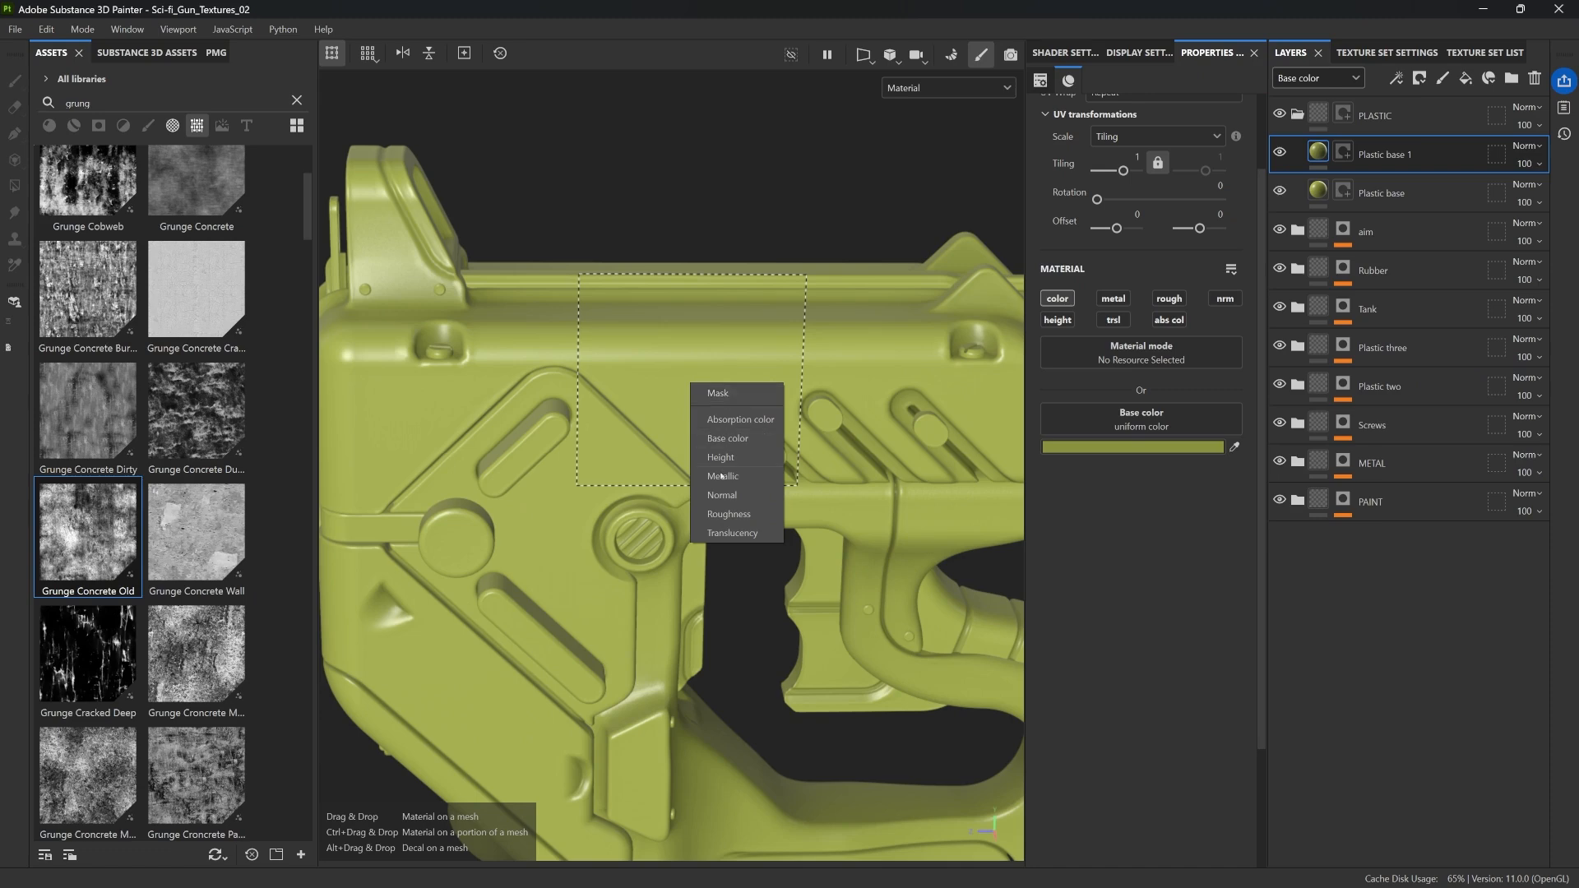
pyautogui.click(695, 353)
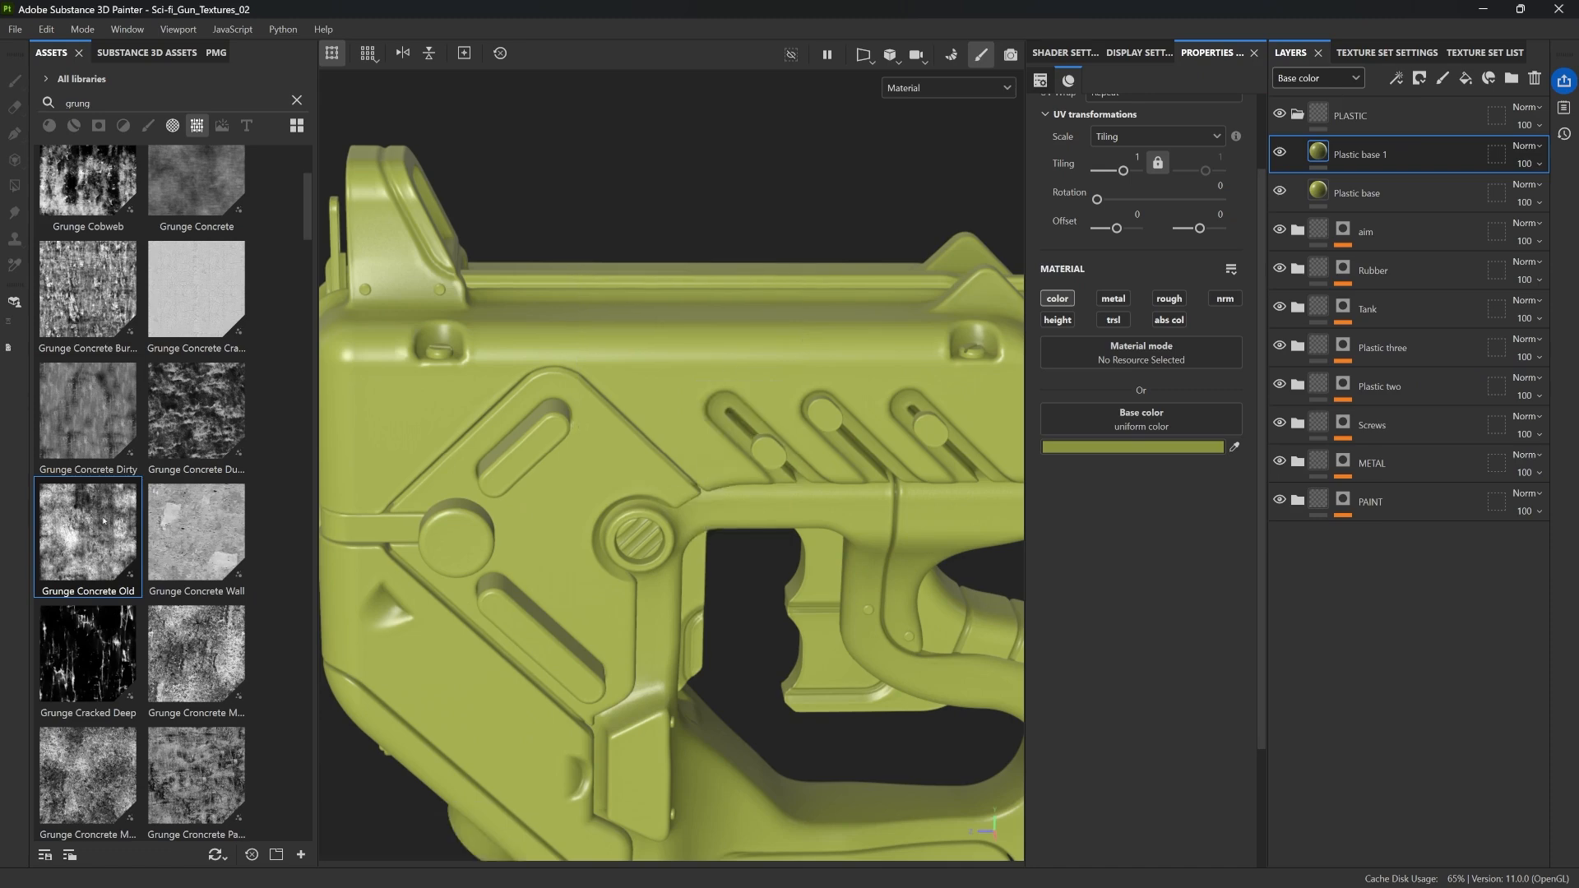
pyautogui.moveTo(113, 522); pyautogui.dragTo(1349, 152)
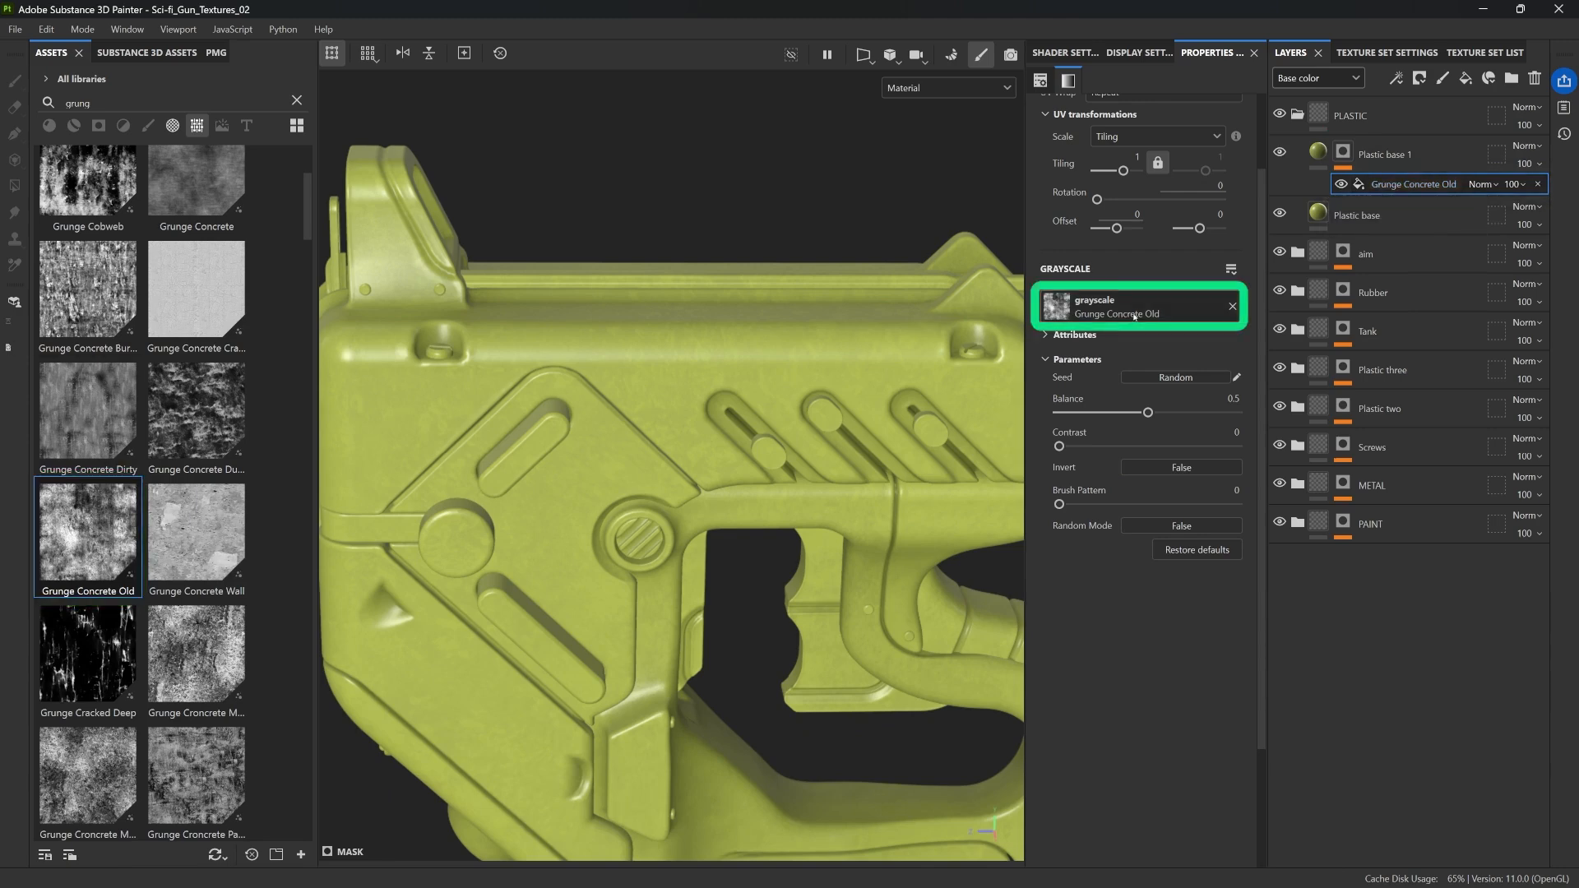
pyautogui.scroll(6, 751, 339)
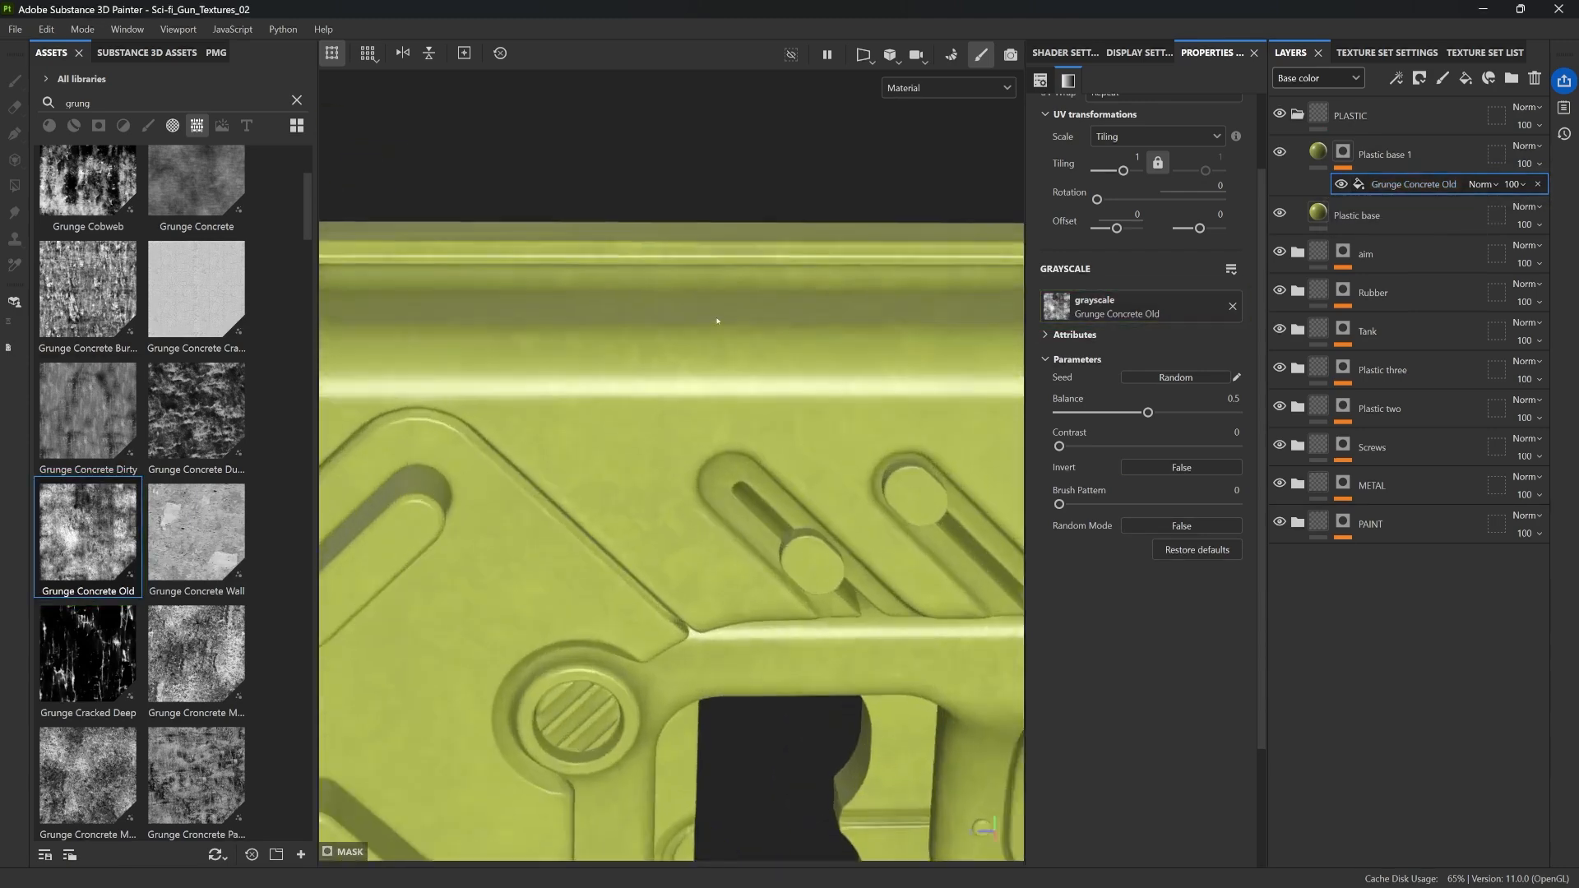
pyautogui.scroll(-5, 687, 350)
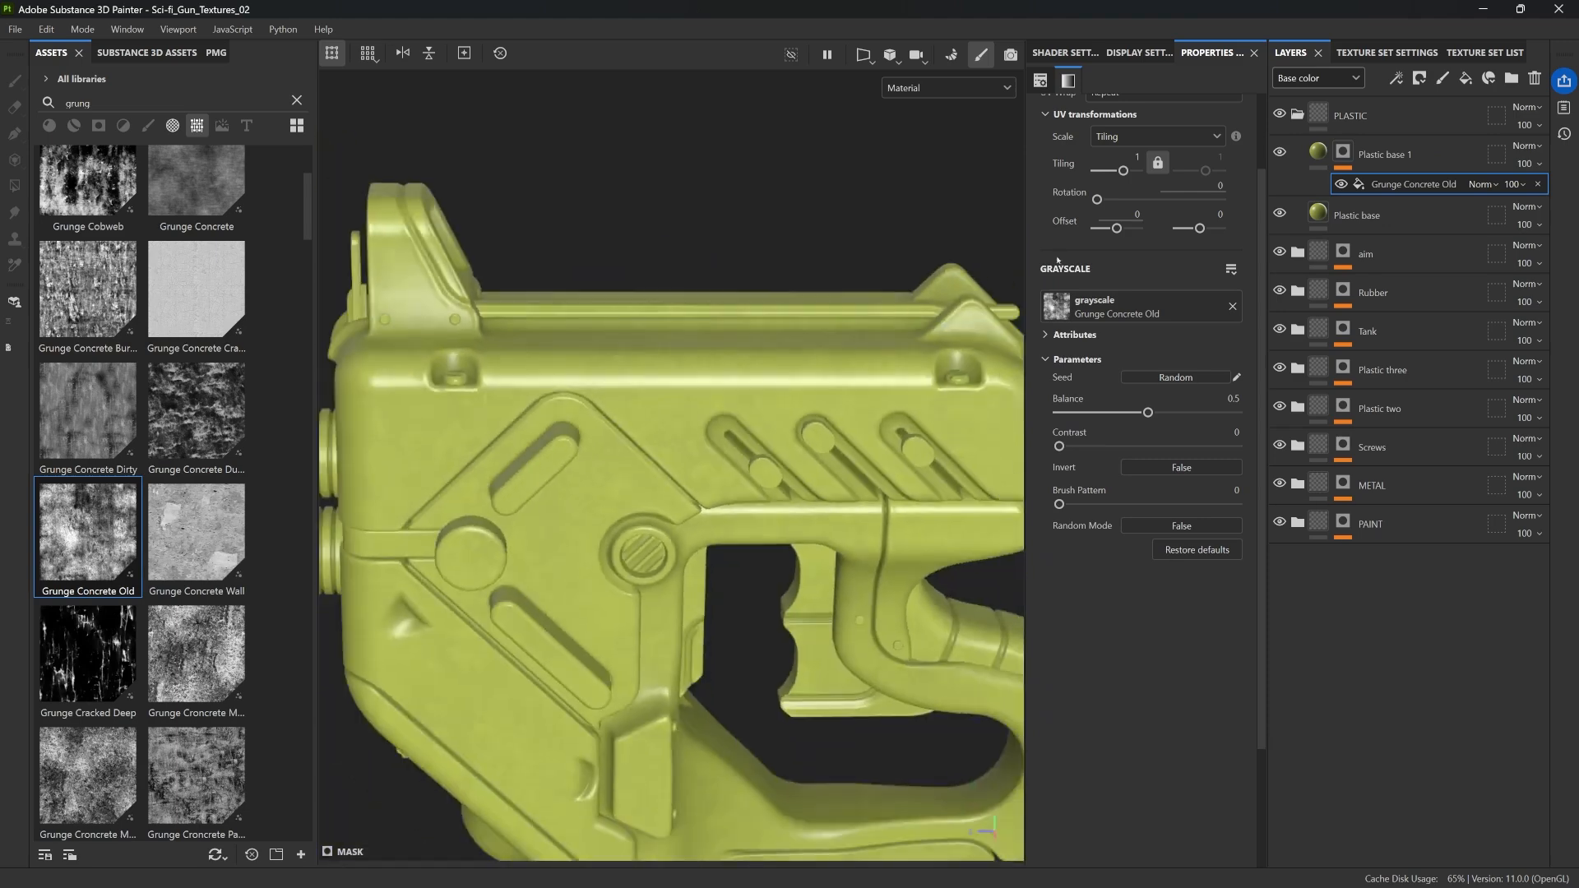
# Step: Set the Grunge Concrete Old mask's tiling to 2.31, balance to 0.6 and contrast to 0.16
pyautogui.keyDown('alt'); pyautogui.click(1343, 153); pyautogui.keyUp('alt')
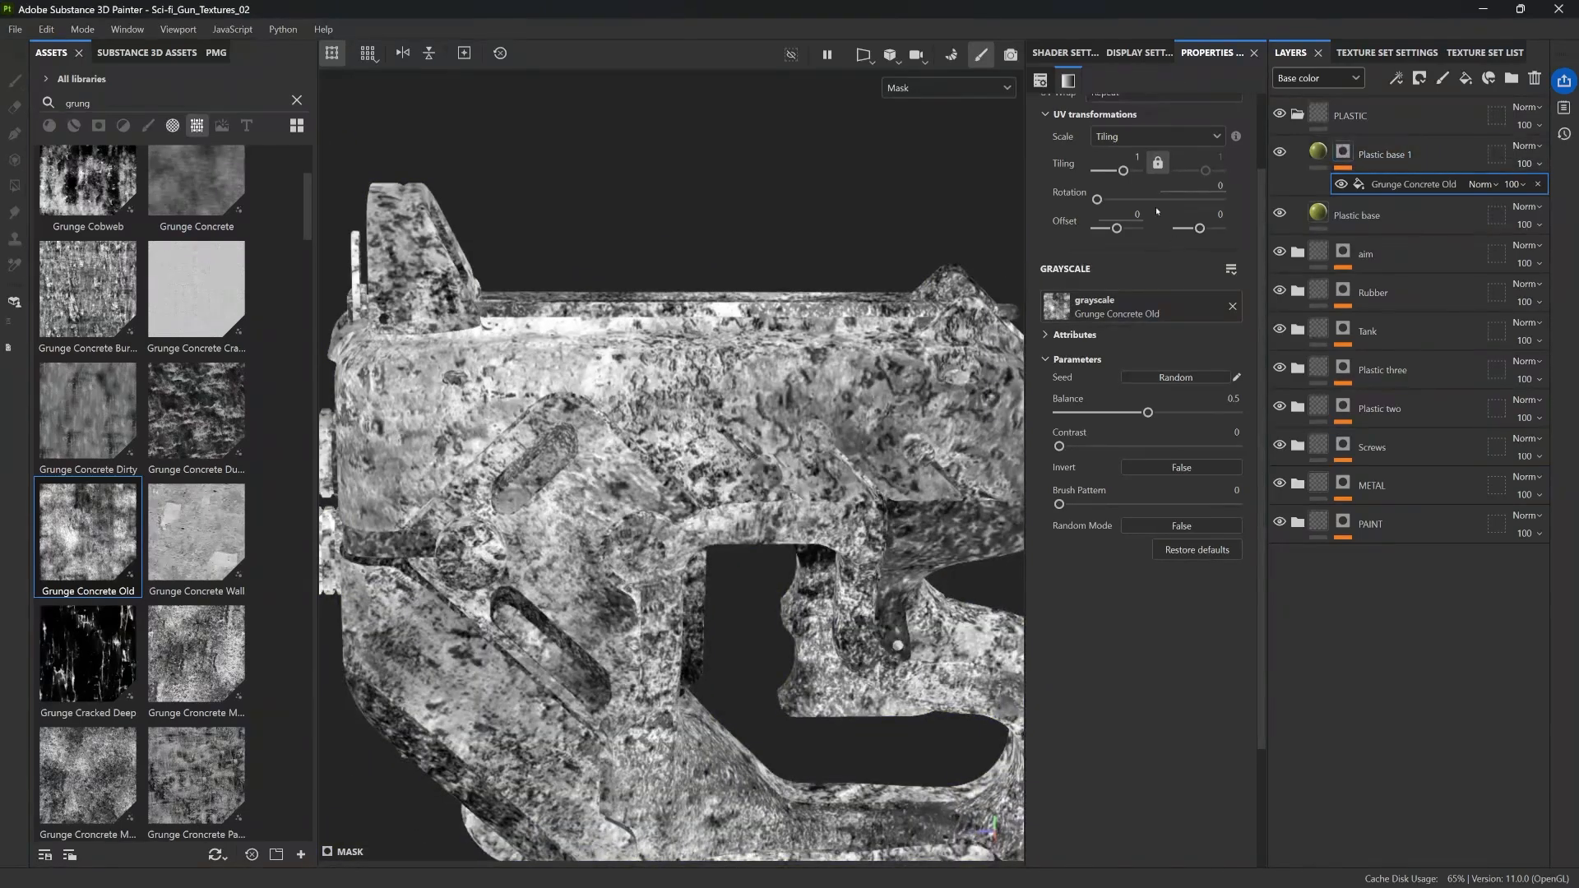
pyautogui.moveTo(1124, 170); pyautogui.dragTo(1126, 170)
pyautogui.keyDown('alt'); pyautogui.click(1343, 153); pyautogui.keyUp('alt')
pyautogui.click(1408, 184)
pyautogui.moveTo(1148, 412); pyautogui.dragTo(1166, 412)
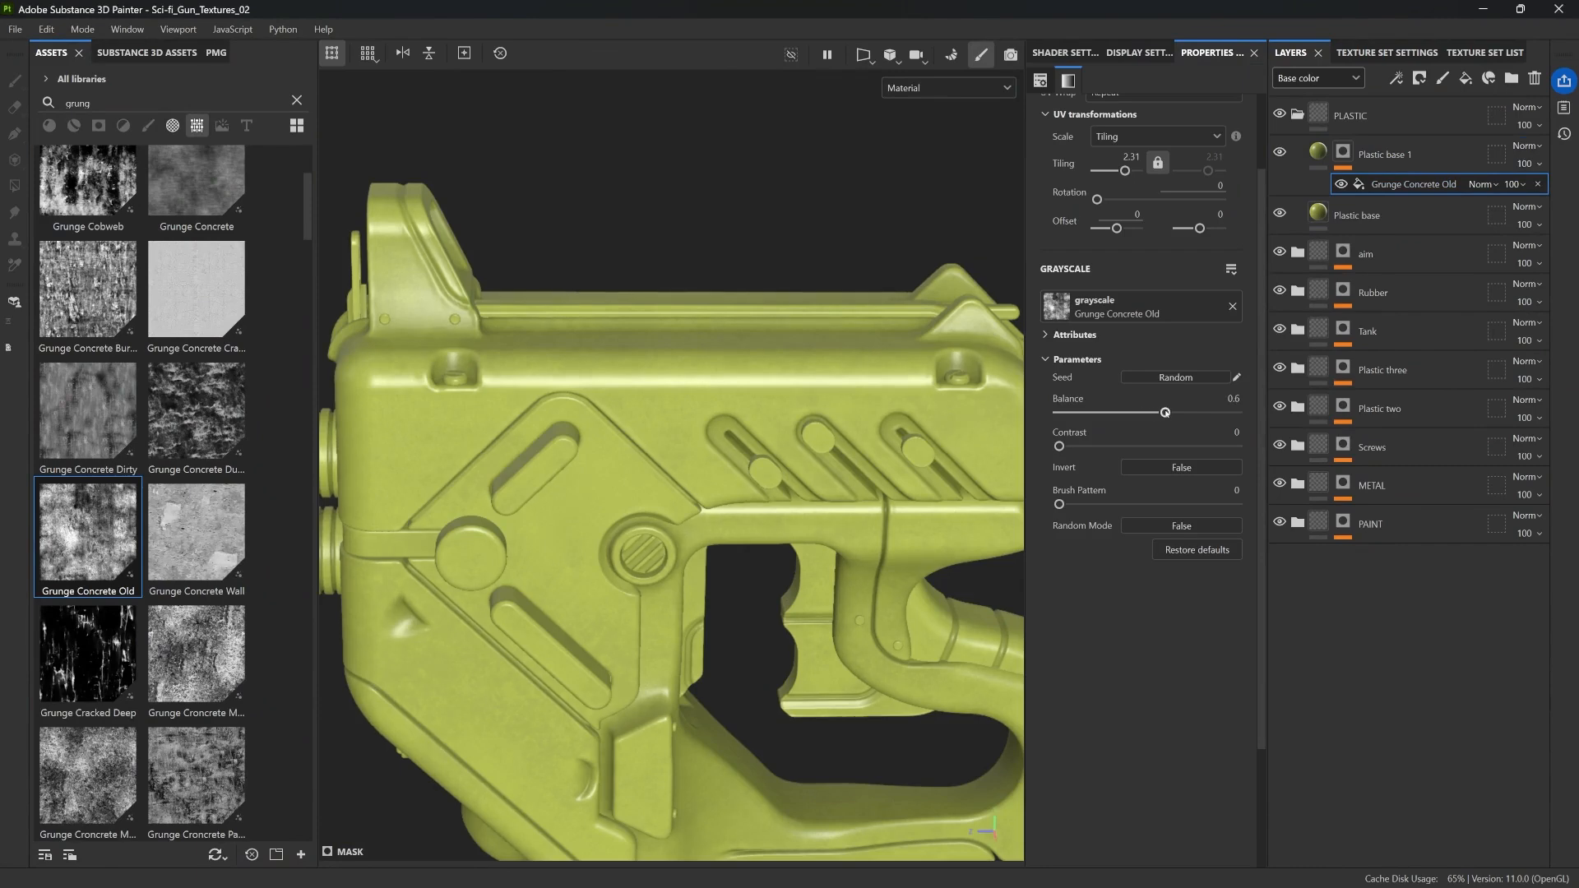
pyautogui.moveTo(1060, 445); pyautogui.dragTo(1087, 446)
pyautogui.scroll(10, 718, 304)
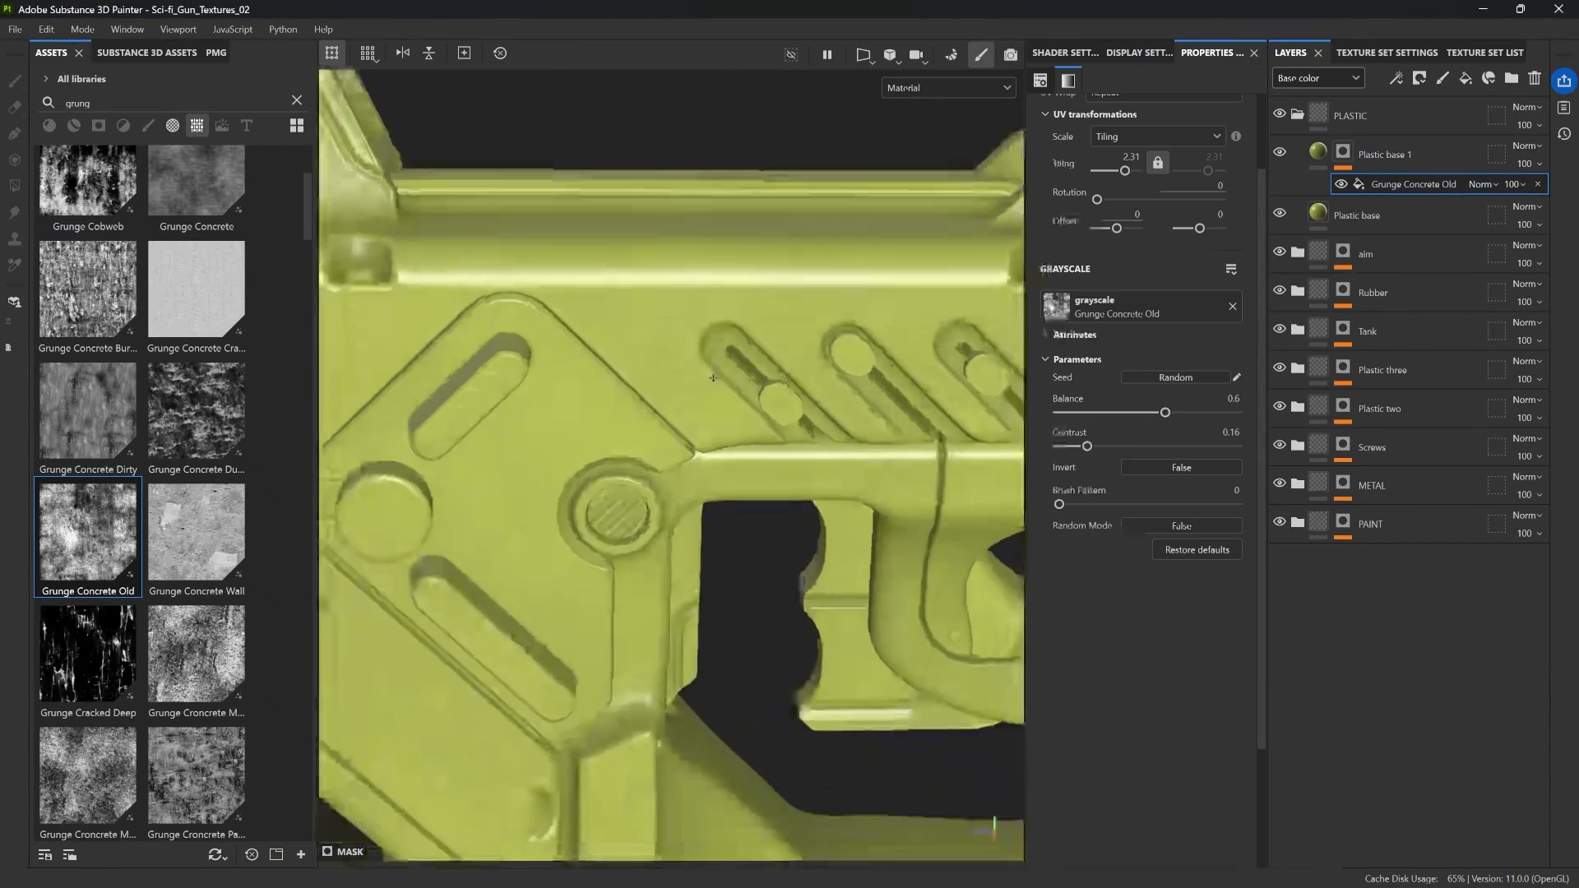
pyautogui.moveTo(640, 365)
pyautogui.keyDown('alt'); pyautogui.mouseDown()
pyautogui.moveTo(637, 394)
pyautogui.moveTo(636, 378)
pyautogui.mouseUp(); pyautogui.keyUp('alt')
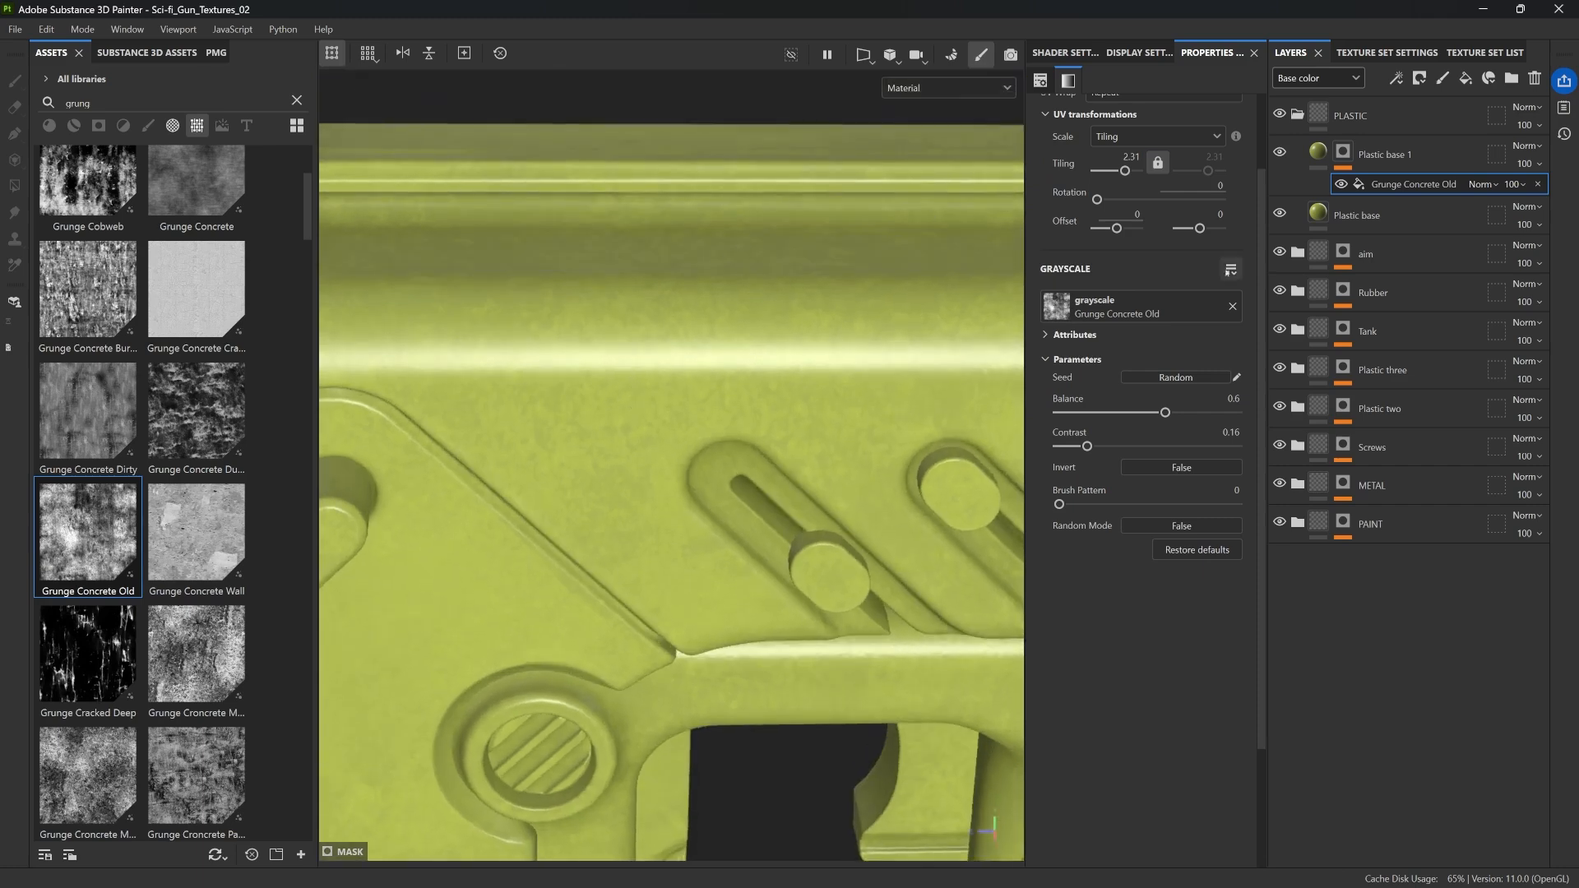
# Step: Lighten the duplicated layer's base color slightly so the grunge variation is subtler
pyautogui.click(1319, 152)
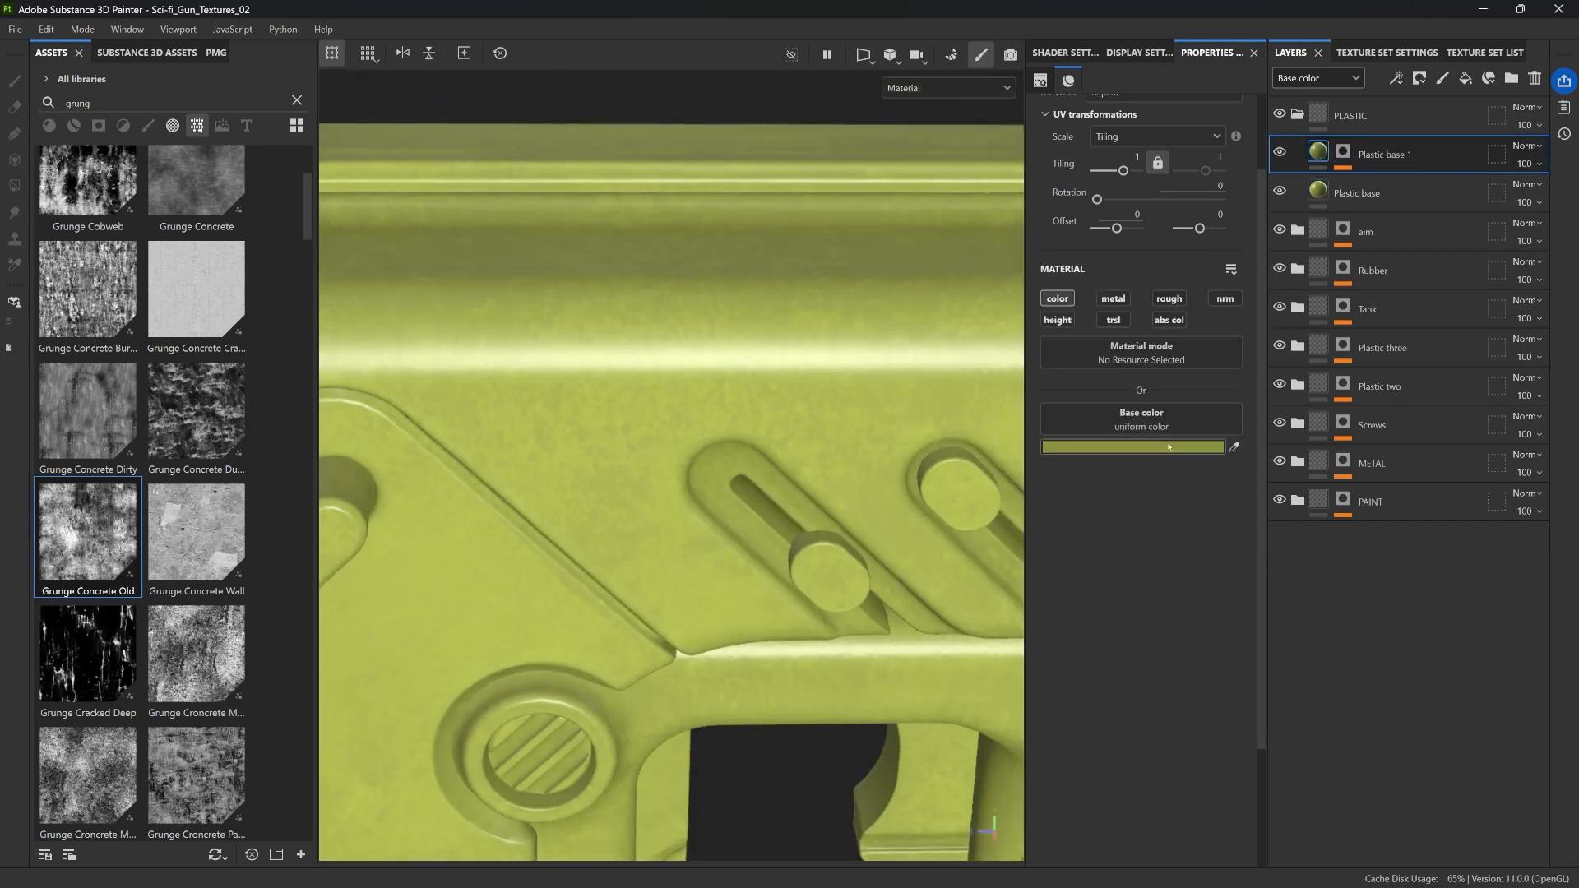
pyautogui.click(1169, 446)
pyautogui.click(1308, 691)
pyautogui.moveTo(1308, 691); pyautogui.dragTo(1308, 687)
pyautogui.click(1409, 570)
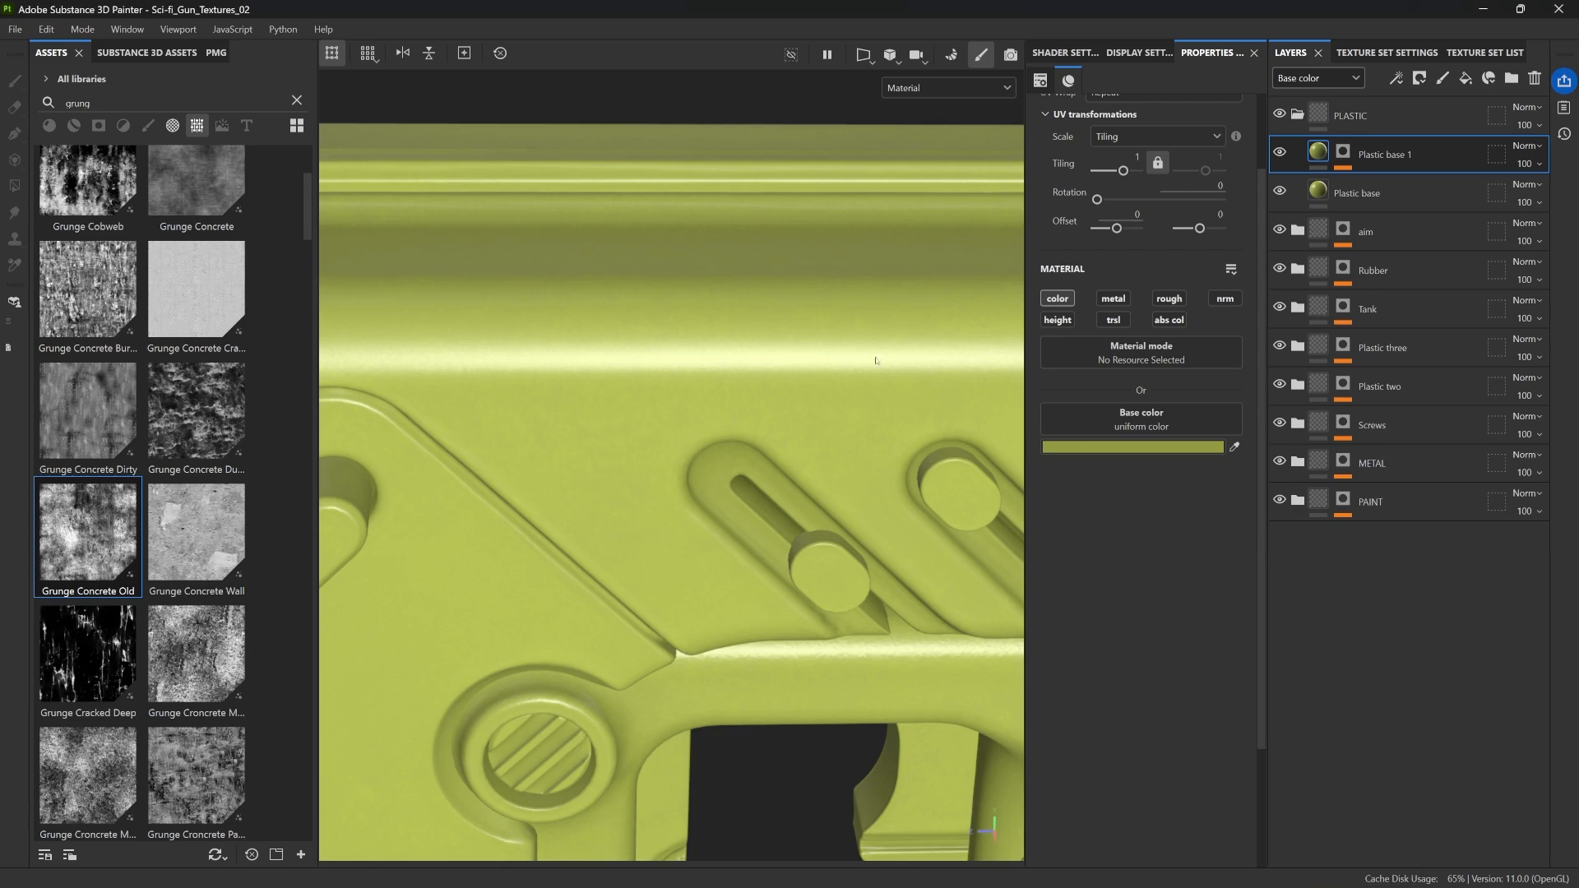
# Step: Examine the subtle color variation on the gun with only the Base color channel displayed, and return to the Material view
pyautogui.click(925, 93)
pyautogui.click(909, 166)
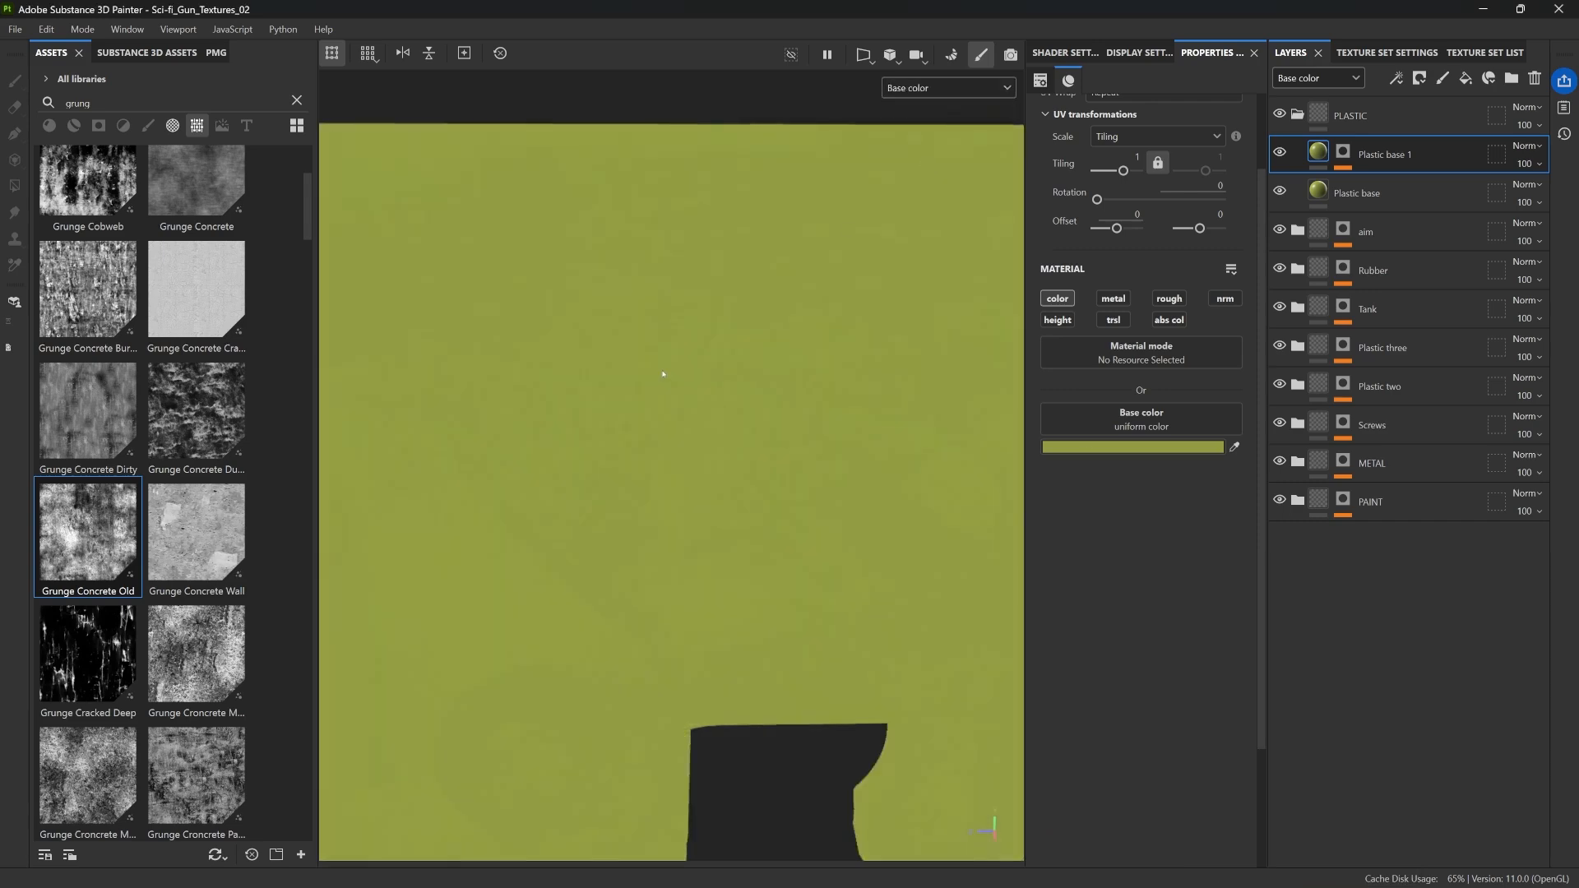
pyautogui.scroll(3, 681, 361)
pyautogui.press('Tab')
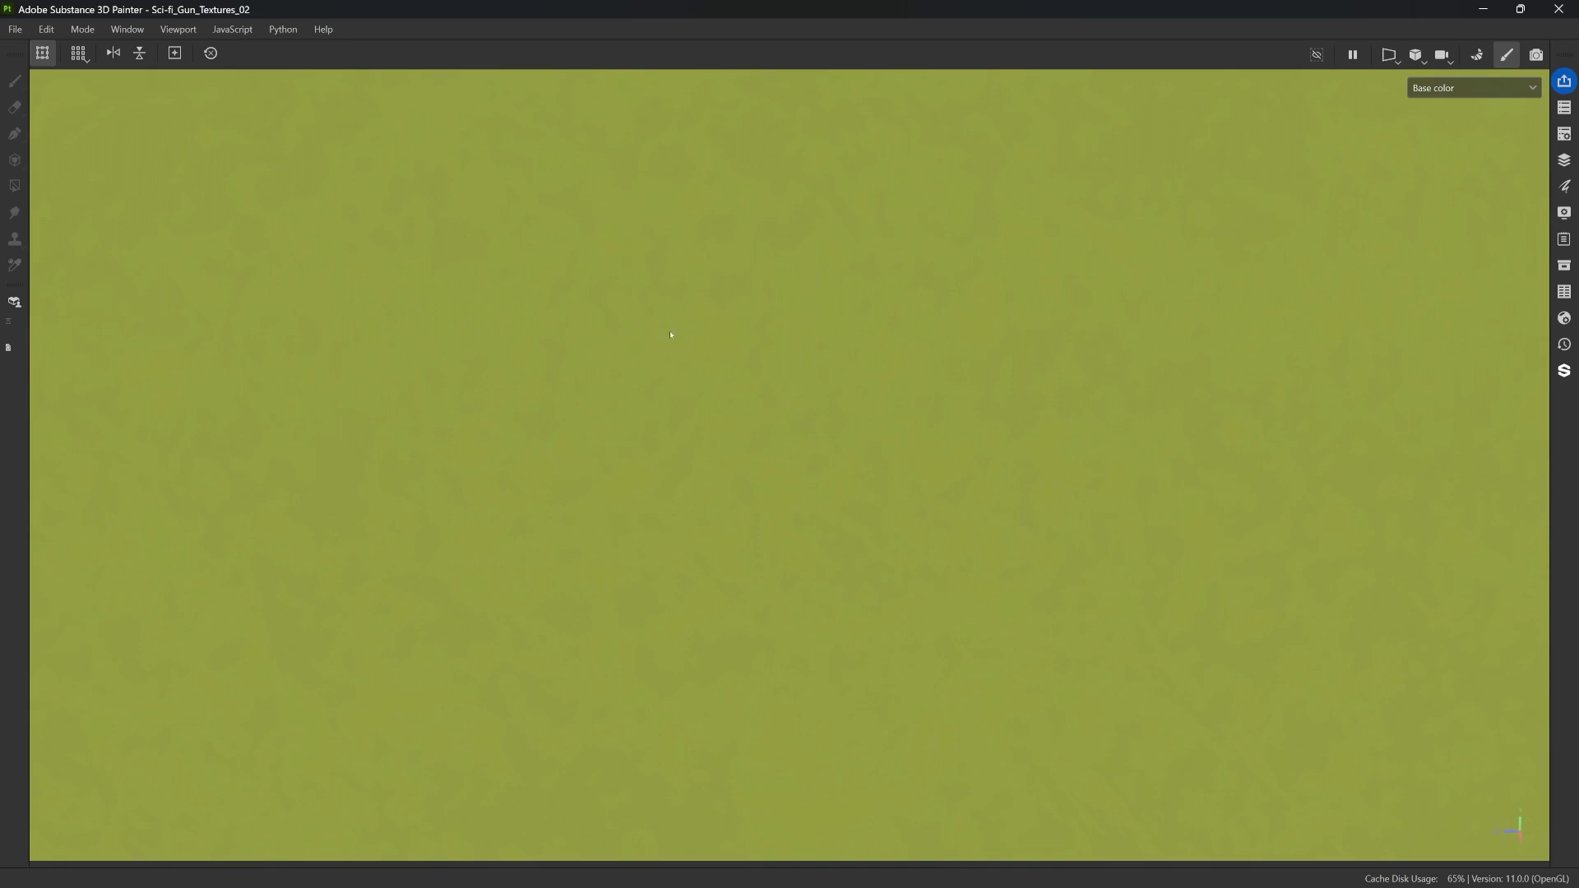
pyautogui.press('Tab')
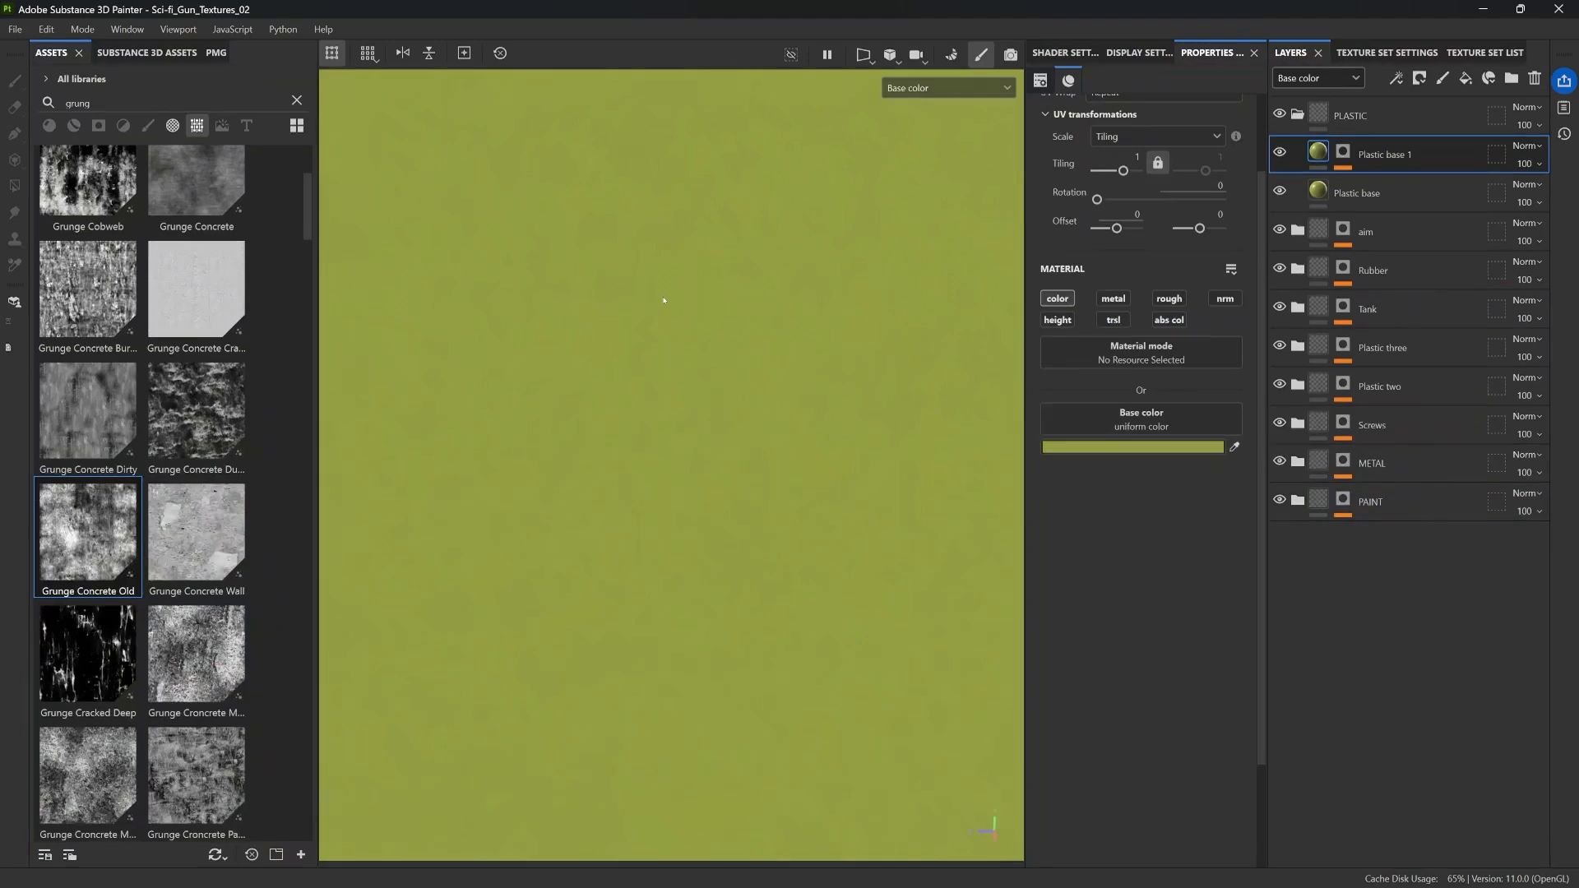
pyautogui.scroll(-3, 664, 300)
pyautogui.keyDown('alt'); pyautogui.moveTo(668, 299); pyautogui.dragTo(703, 348); pyautogui.keyUp('alt')
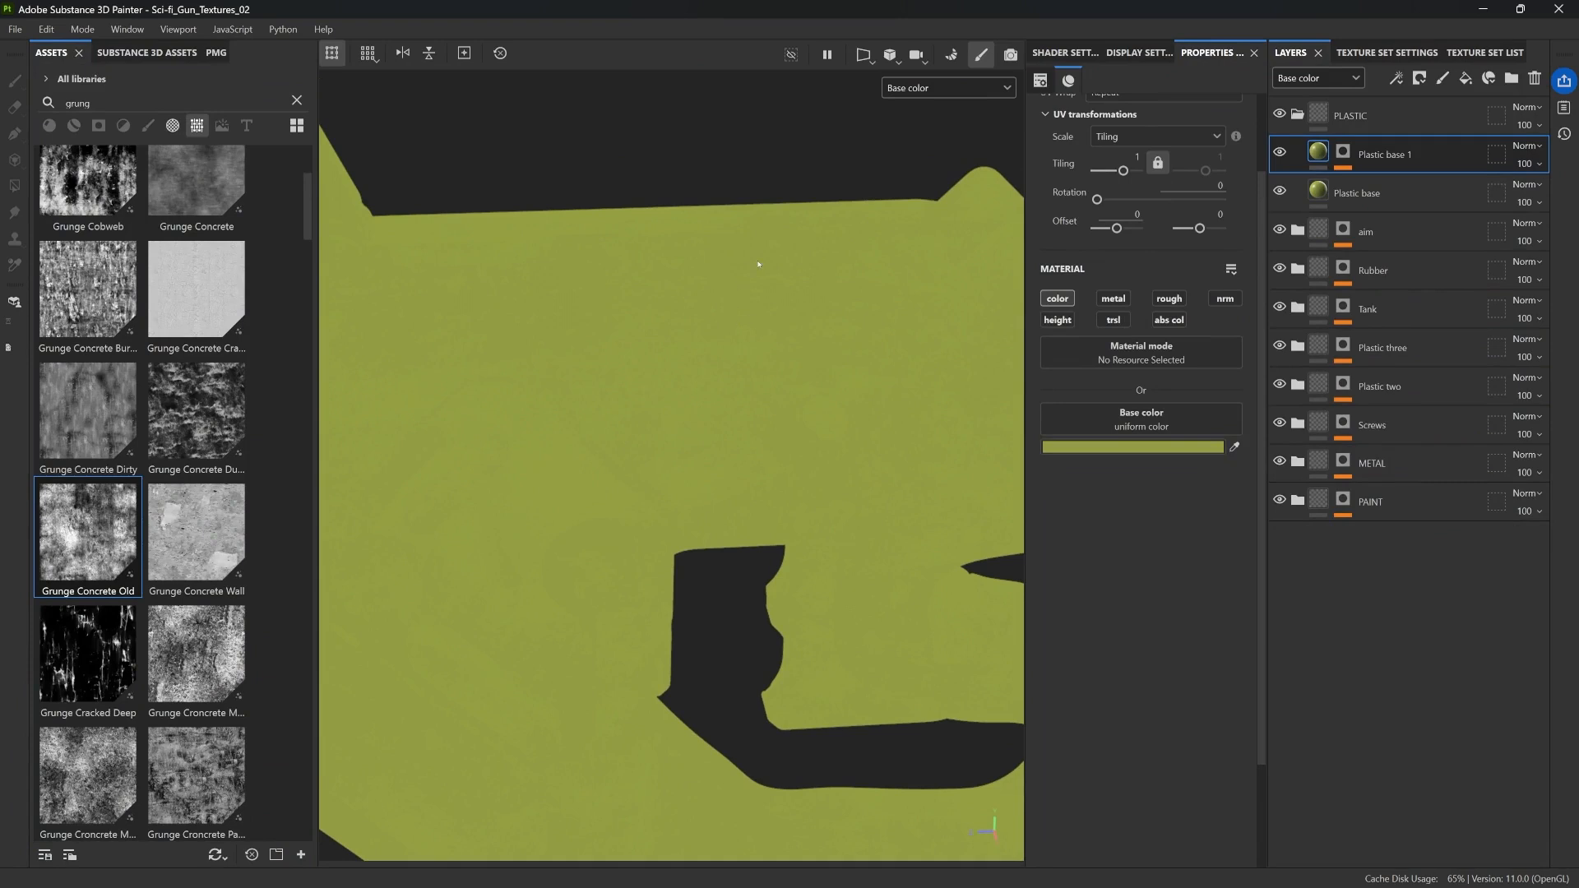
pyautogui.press('m')
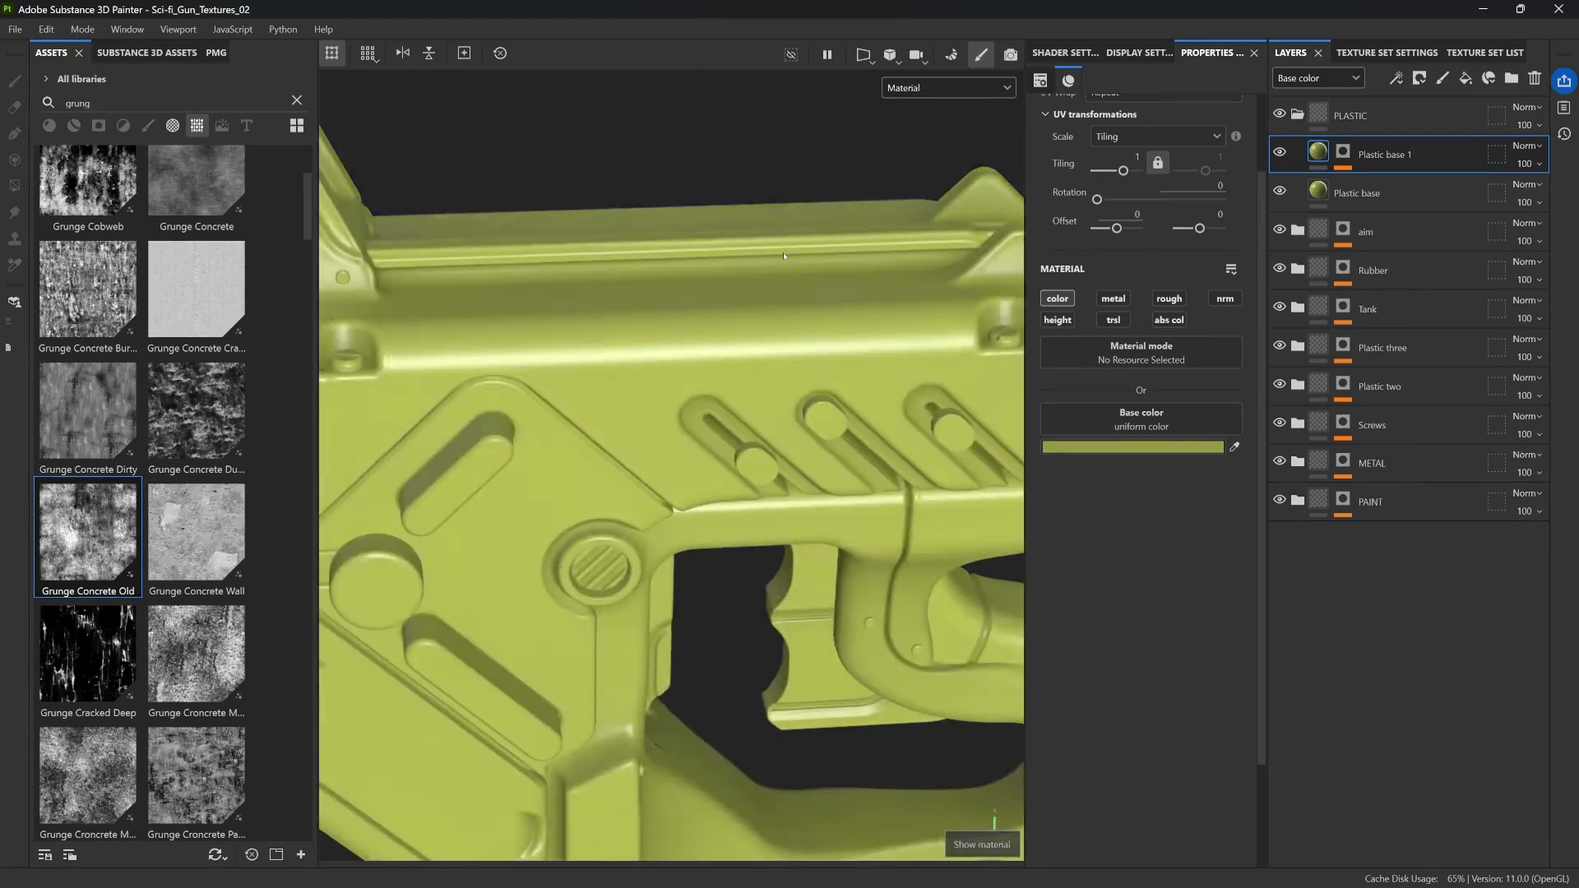
# Step: Rename the Plastic base 1 layer as "Colour var 1" and duplicate it
pyautogui.doubleClick(1368, 153)
pyautogui.write('Col')
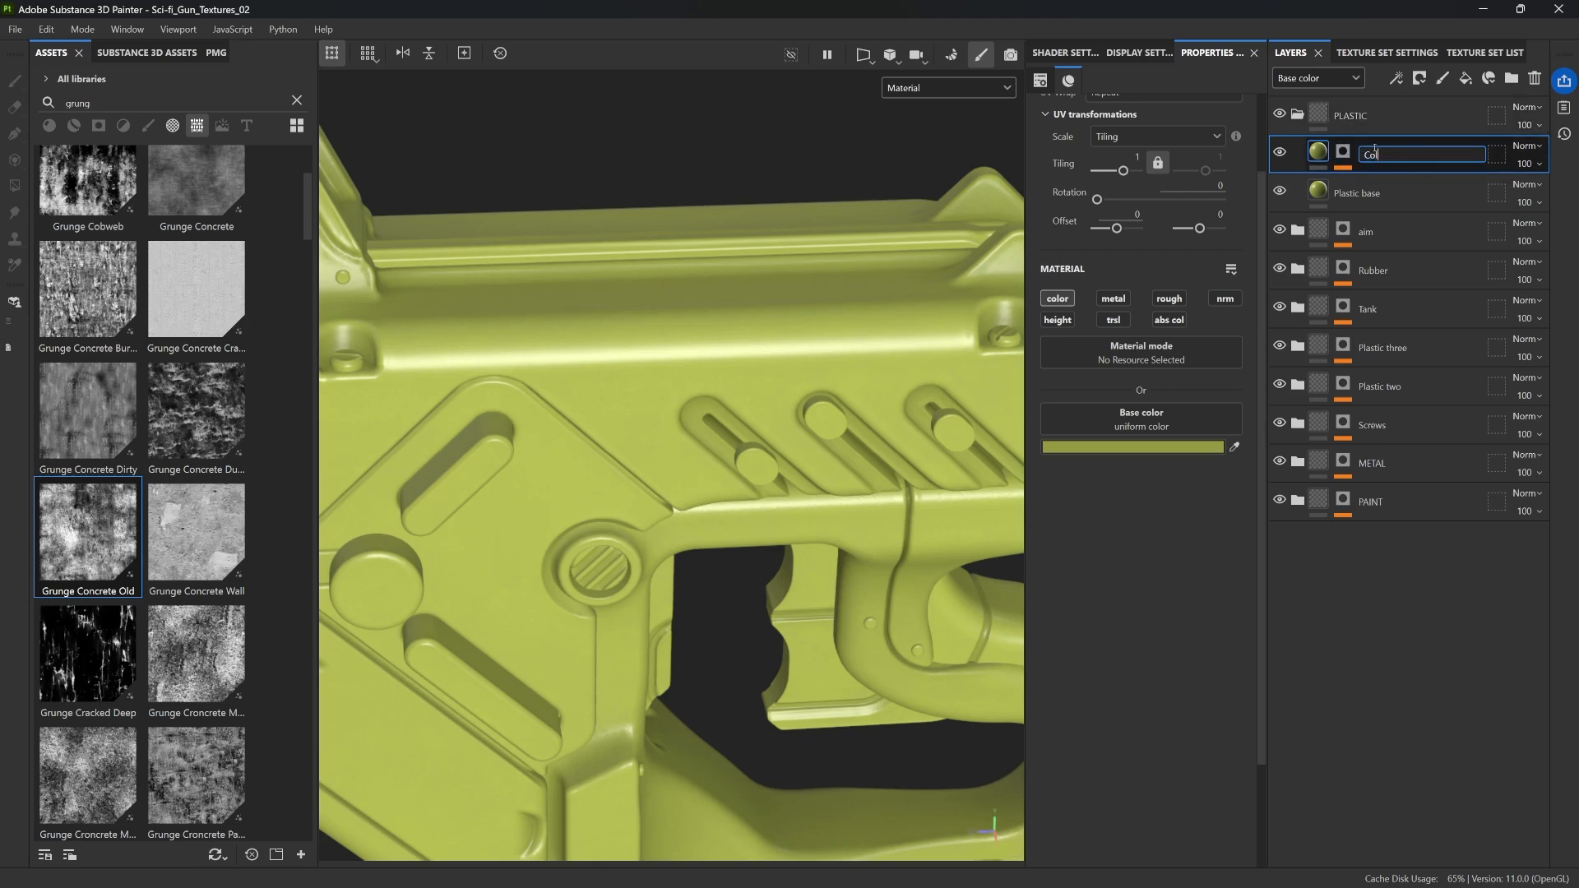
pyautogui.write('our var 1')
pyautogui.press('Return')
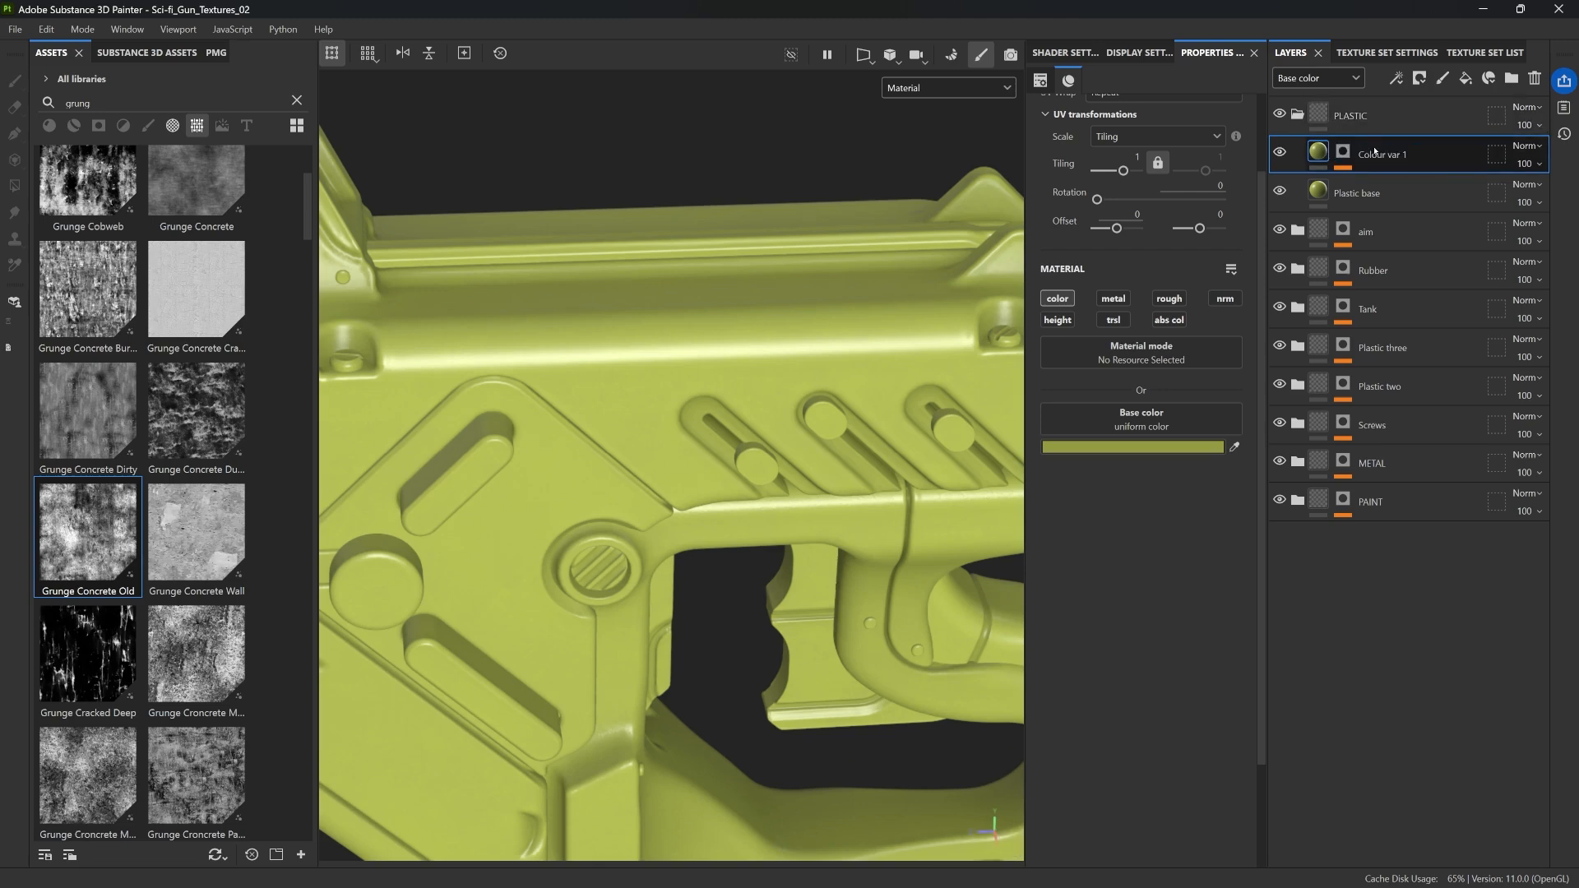
pyautogui.hotkey('ctrl', 'd')
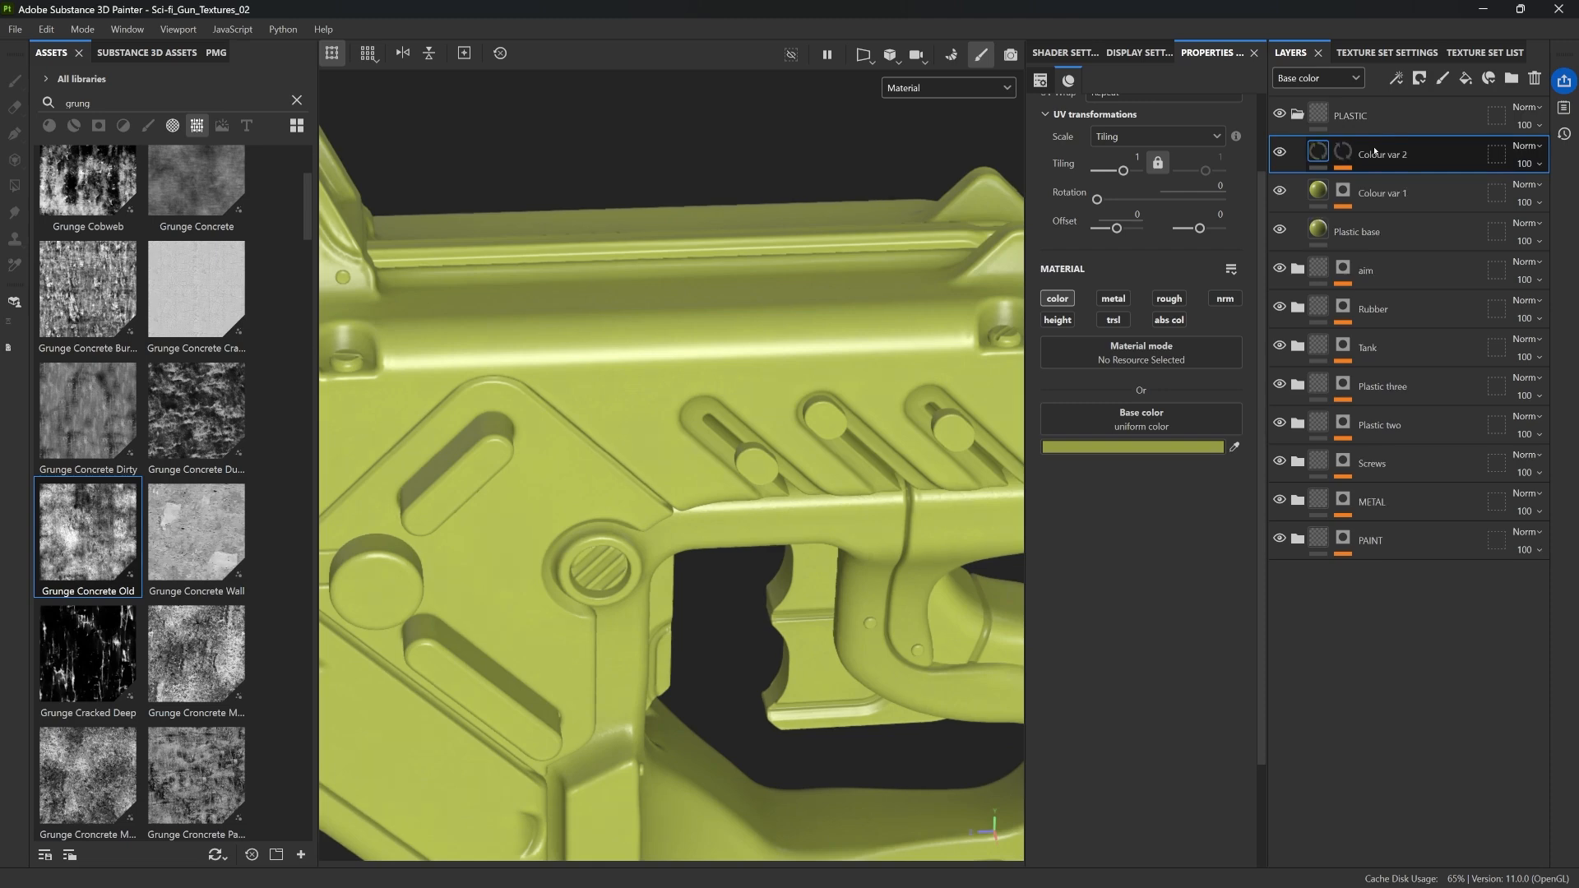
# Step: Replace the Grunge Concrete Old texture in the Colour var 2 layer's mask with the Grunge Concrete Du... texture
pyautogui.click(1342, 150)
pyautogui.click(1343, 148)
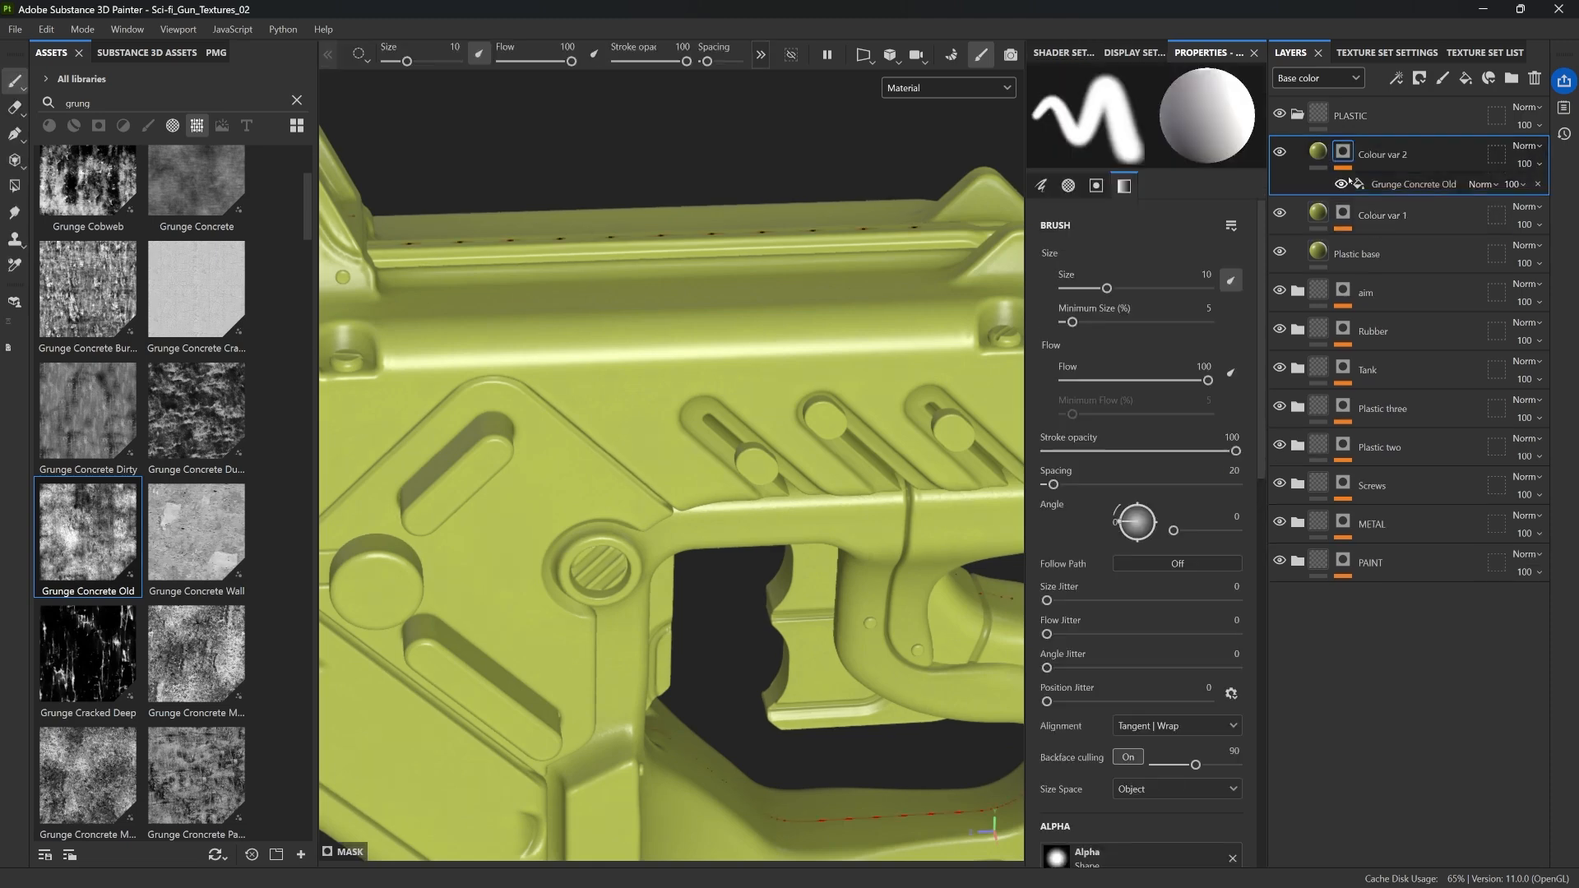
pyautogui.click(1404, 185)
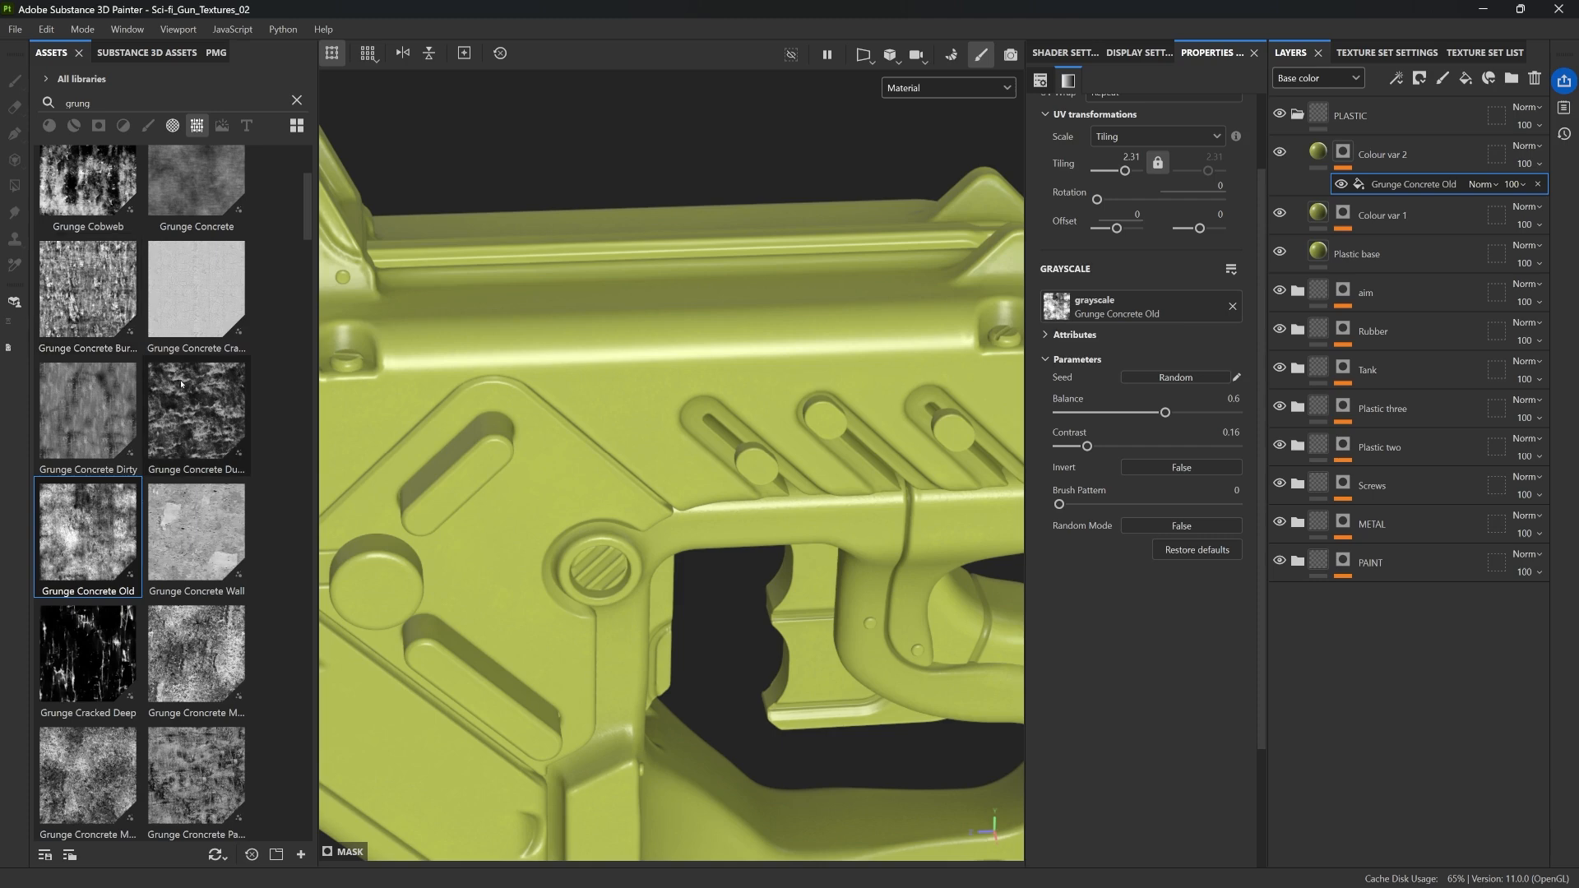
pyautogui.moveTo(1029, 325); pyautogui.dragTo(1139, 306)
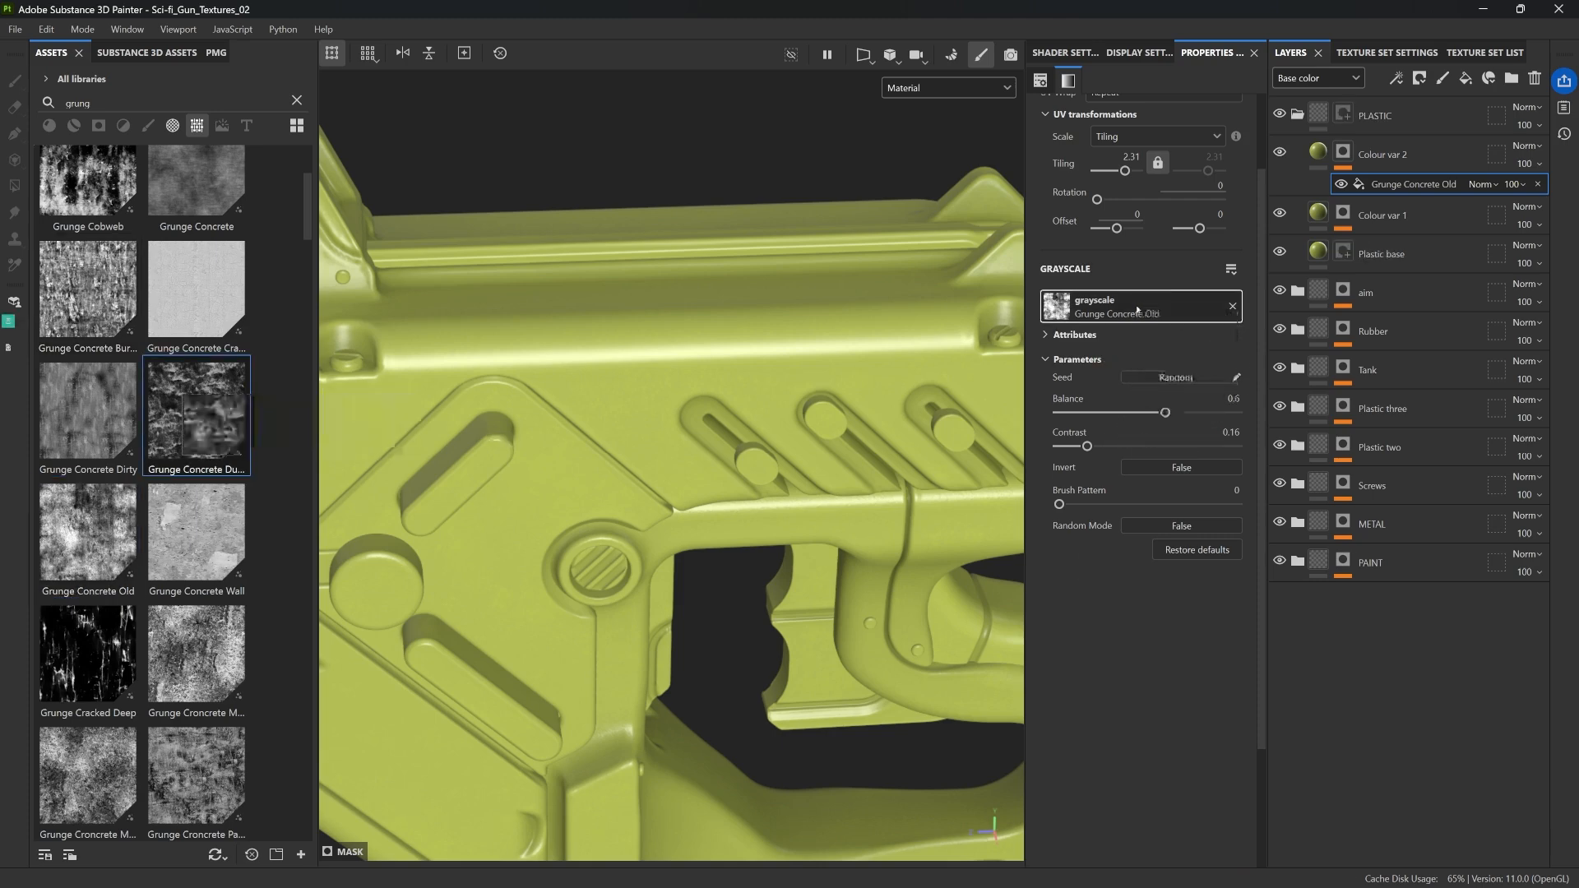
pyautogui.scroll(4, 601, 329)
pyautogui.keyDown('alt'); pyautogui.moveTo(815, 317); pyautogui.dragTo(831, 416); pyautogui.keyUp('alt')
# Step: Shift the Colour var 2 layer's base color to a yellower olive, 928E40
pyautogui.click(1313, 156)
pyautogui.click(1134, 446)
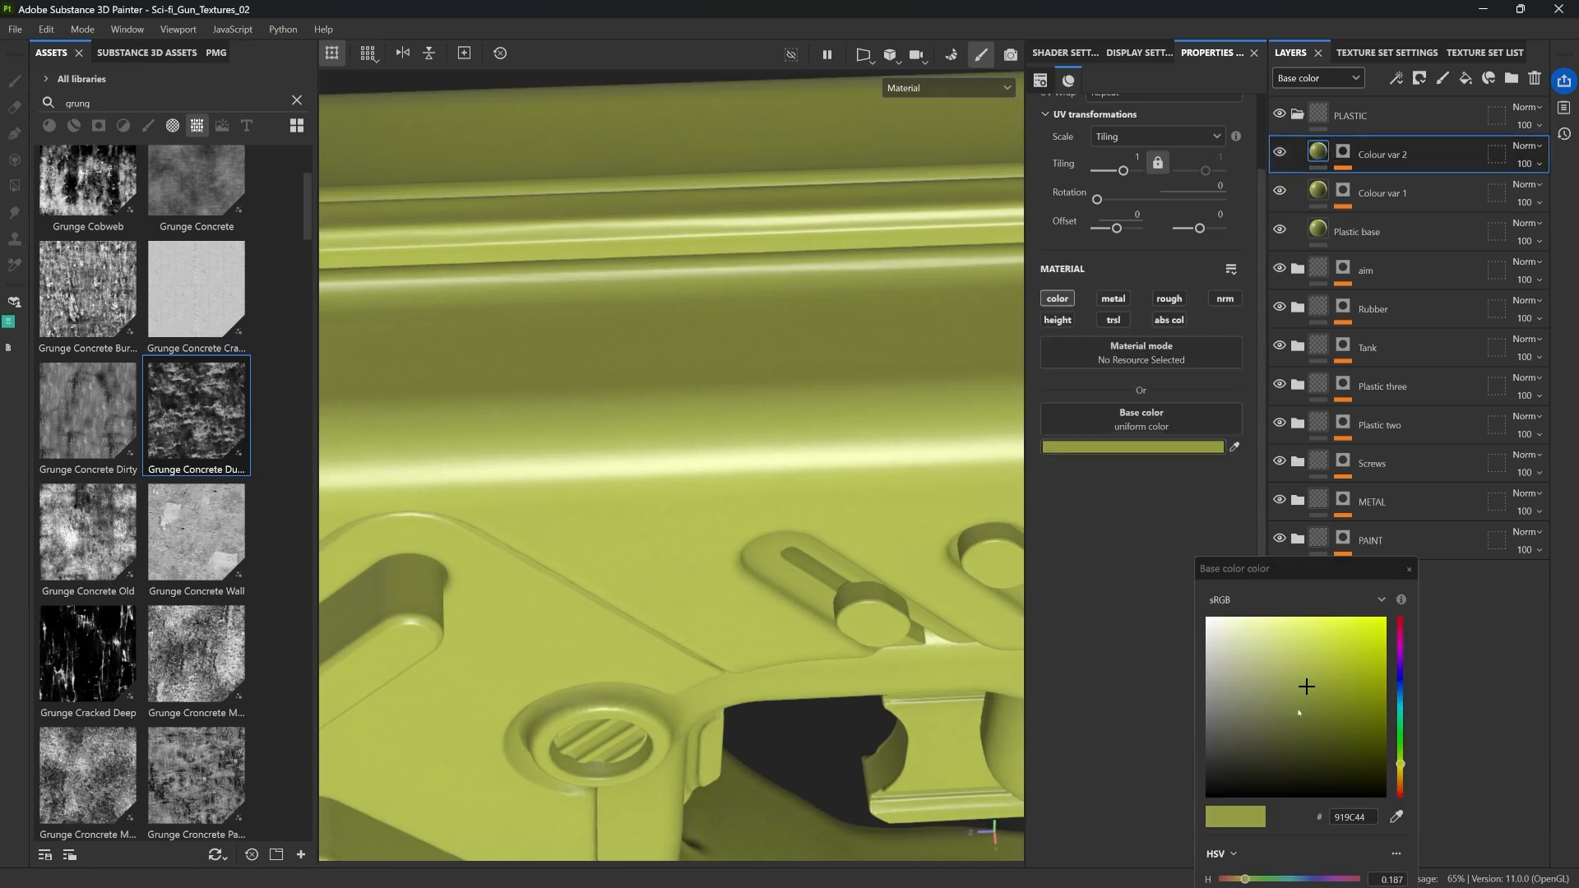
pyautogui.moveTo(1313, 713)
pyautogui.mouseDown()
pyautogui.moveTo(1318, 762)
pyautogui.moveTo(1303, 692)
pyautogui.mouseUp()
pyautogui.click(1402, 770)
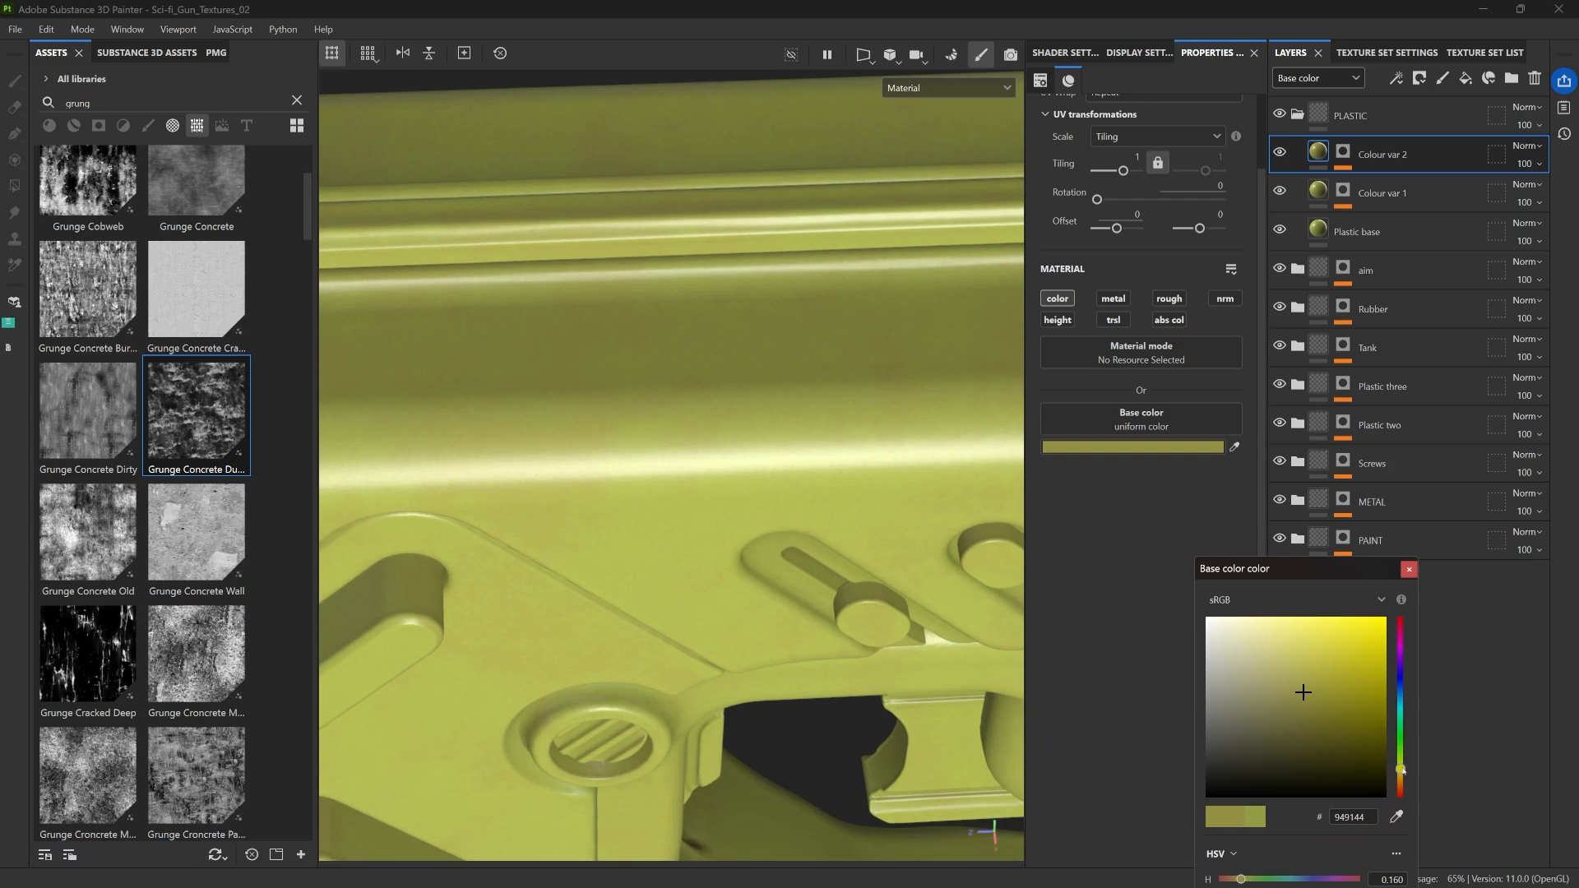
pyautogui.moveTo(1303, 692)
pyautogui.mouseDown()
pyautogui.moveTo(1309, 680)
pyautogui.moveTo(1306, 694)
pyautogui.mouseUp()
pyautogui.keyDown('alt'); pyautogui.moveTo(806, 461); pyautogui.dragTo(658, 394, button='right'); pyautogui.keyUp('alt')
pyautogui.keyDown('alt'); pyautogui.moveTo(658, 394); pyautogui.dragTo(640, 289); pyautogui.keyUp('alt')
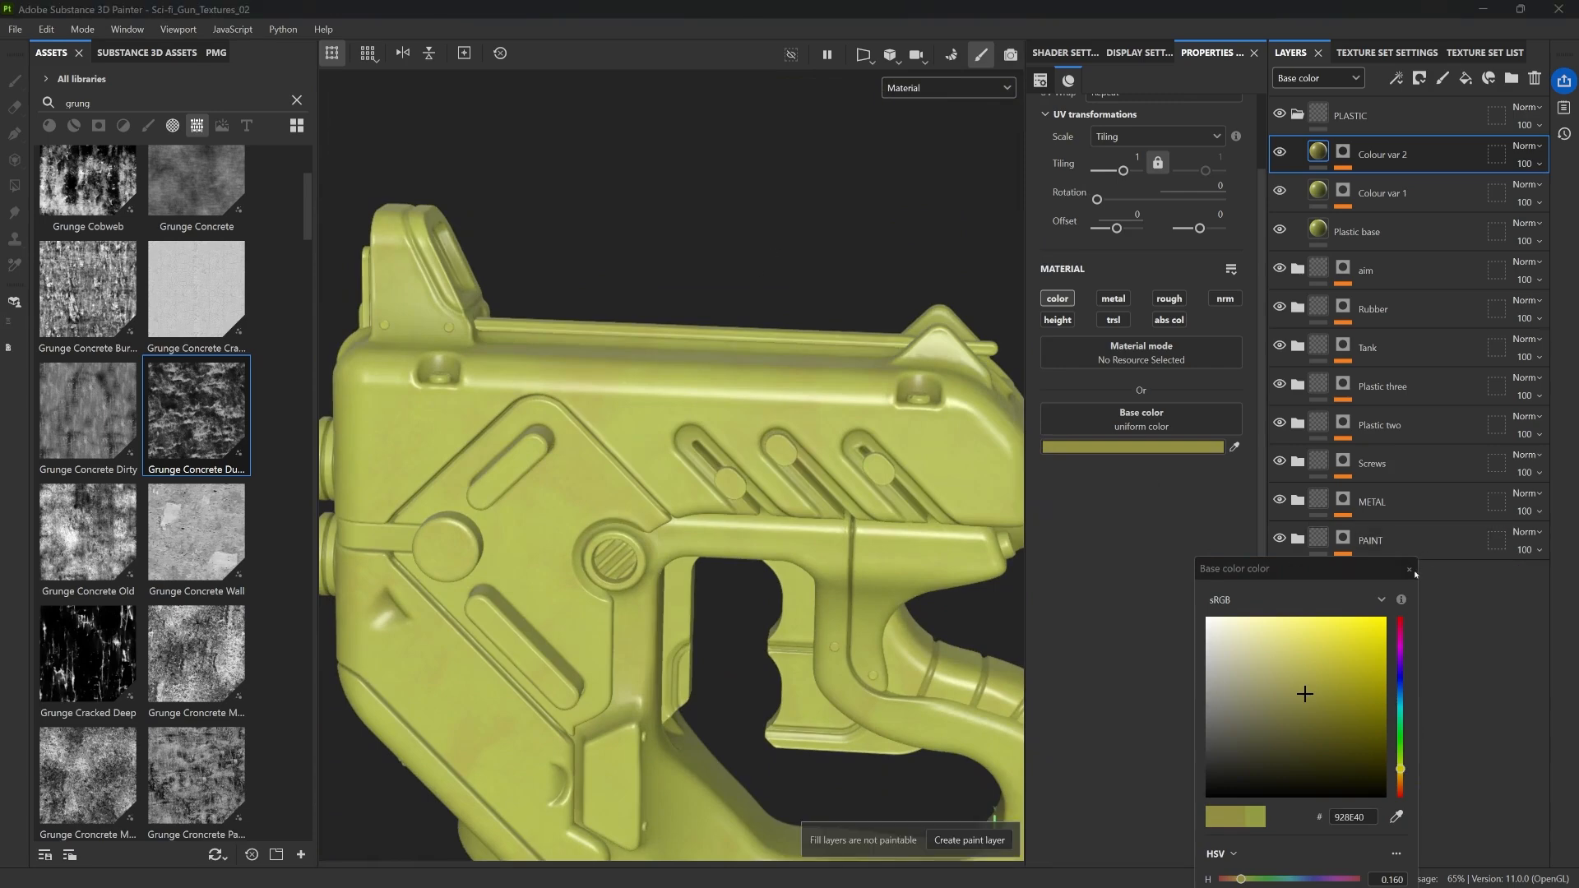
pyautogui.click(1065, 540)
pyautogui.click(1409, 569)
# Step: Lower the Colour var 2 layer's opacity to 75 and check the softened variation on the gun
pyautogui.keyDown('alt'); pyautogui.moveTo(692, 395); pyautogui.dragTo(731, 325); pyautogui.keyUp('alt')
pyautogui.keyDown('alt'); pyautogui.moveTo(731, 325); pyautogui.dragTo(568, 278, button='right'); pyautogui.keyUp('alt')
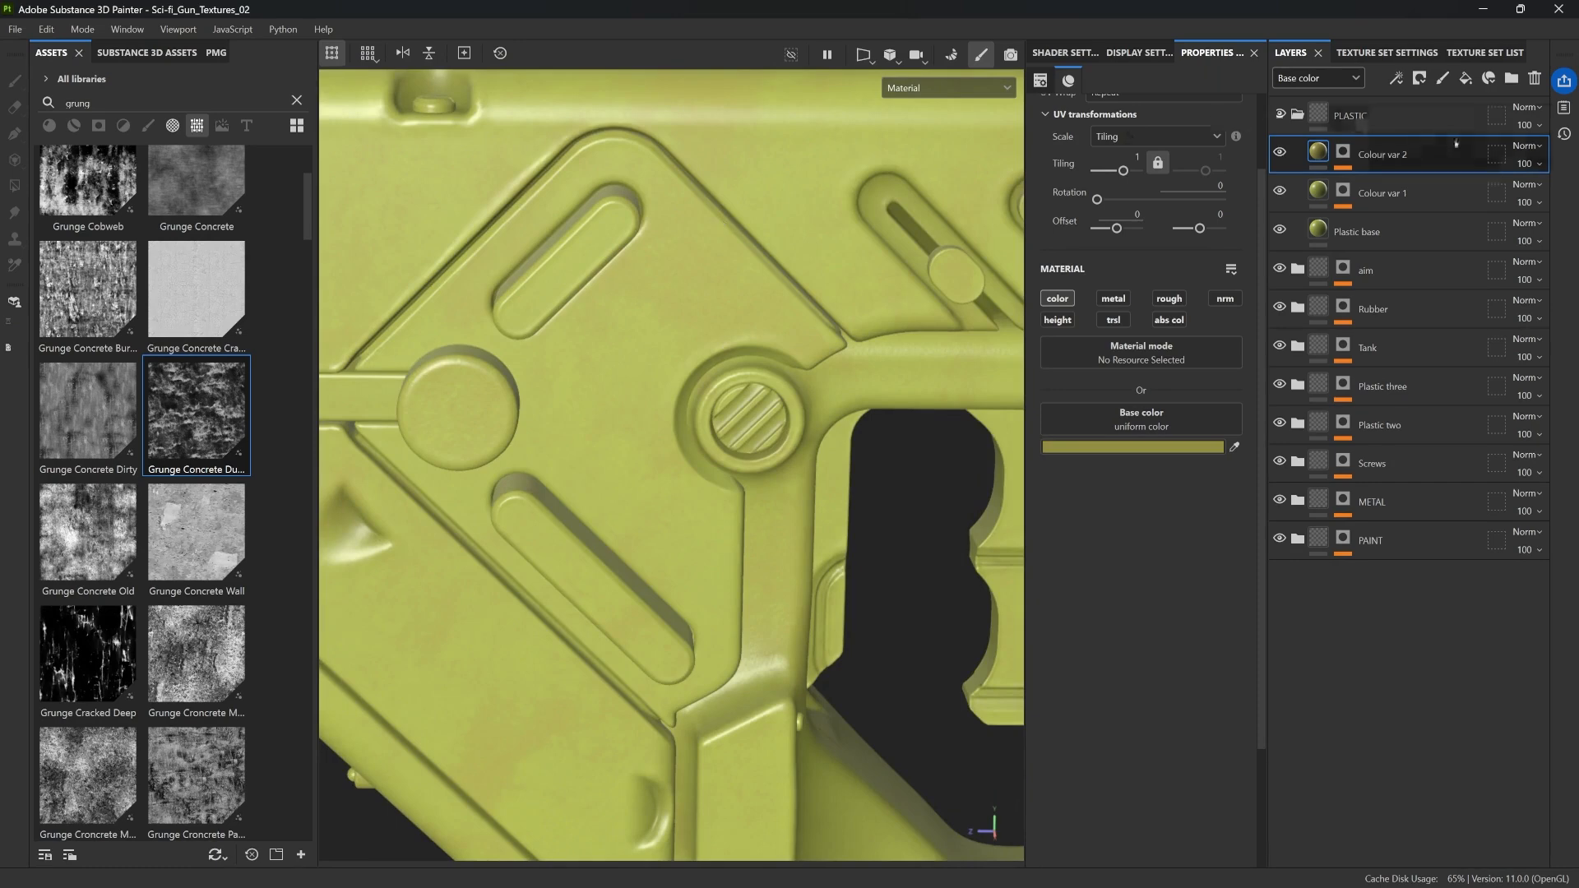
pyautogui.click(1542, 167)
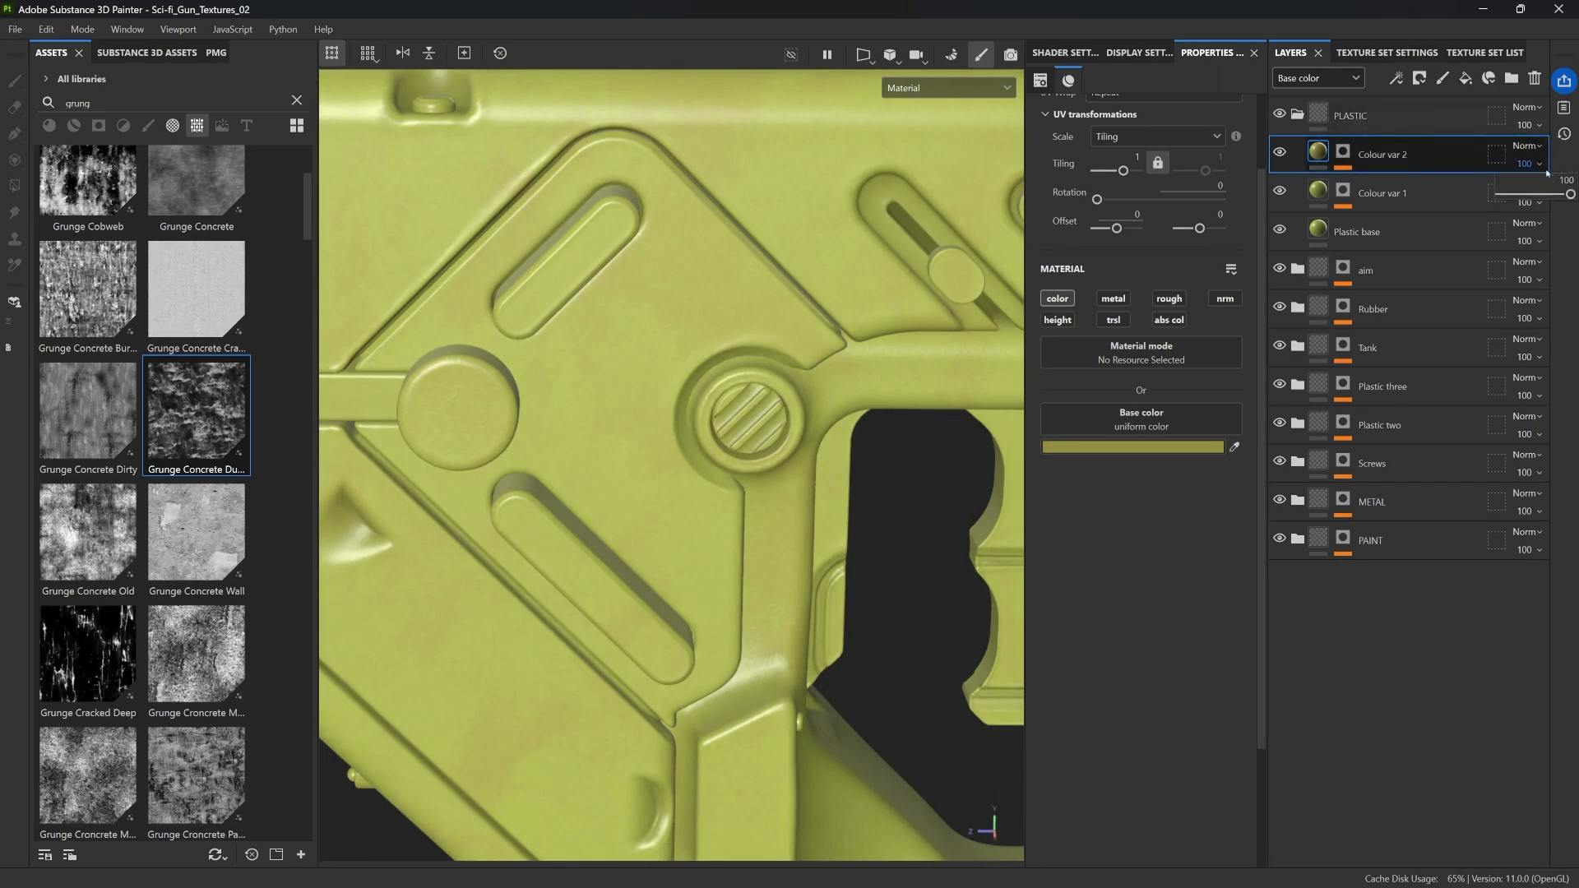
pyautogui.moveTo(1570, 194)
pyautogui.mouseDown()
pyautogui.moveTo(1535, 194)
pyautogui.moveTo(1553, 194)
pyautogui.mouseUp()
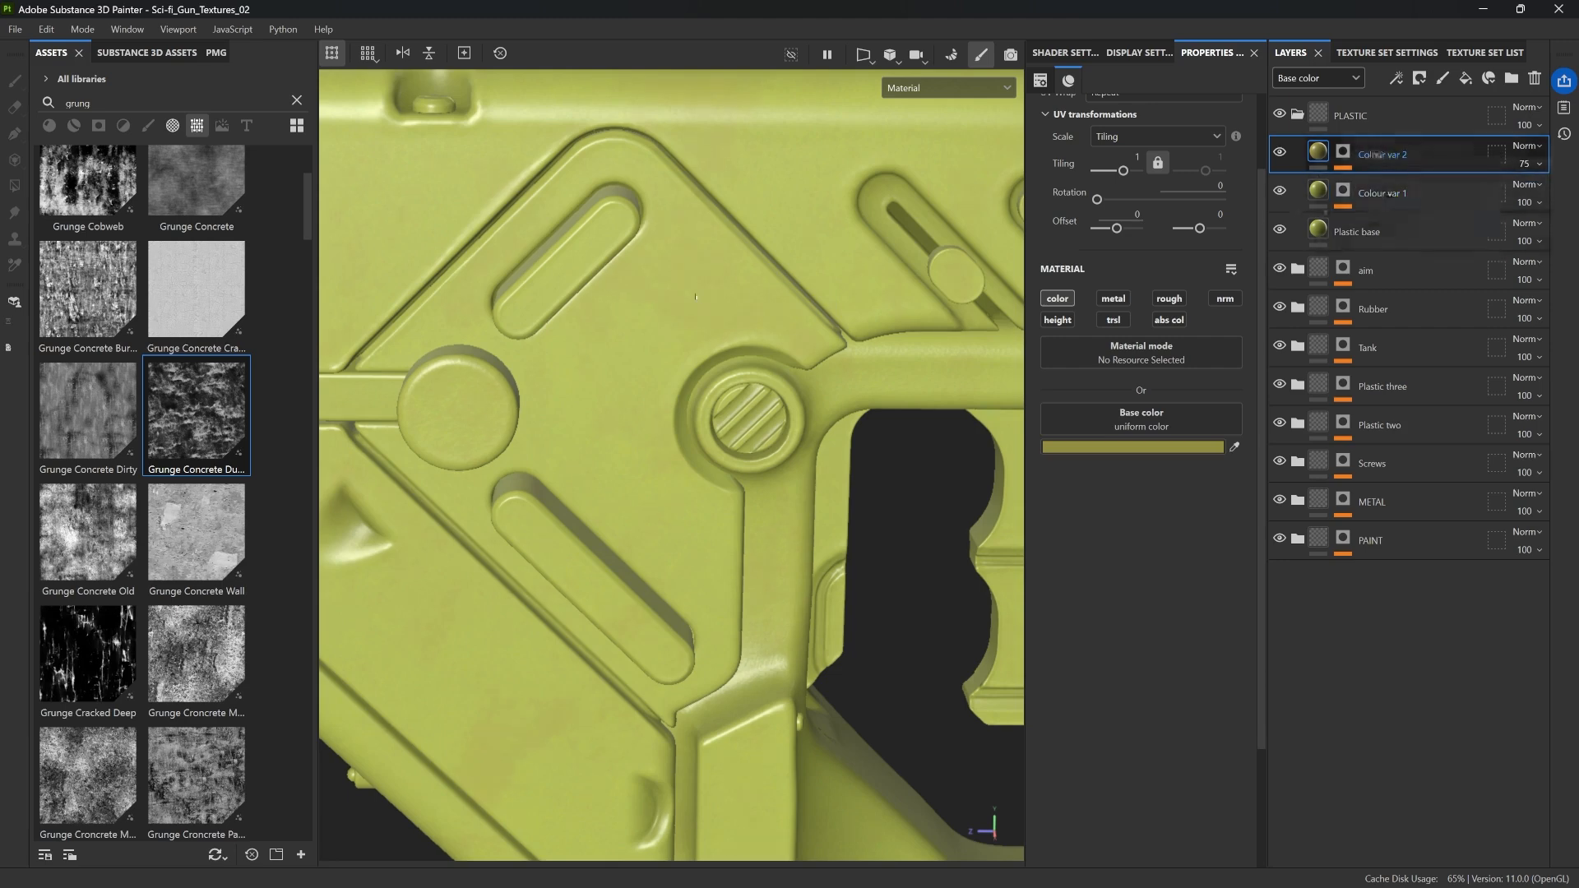
pyautogui.scroll(-5, 757, 268)
pyautogui.keyDown('alt'); pyautogui.moveTo(768, 265); pyautogui.dragTo(645, 341, button='middle'); pyautogui.keyUp('alt')
pyautogui.keyDown('alt'); pyautogui.moveTo(645, 340); pyautogui.dragTo(636, 305); pyautogui.keyUp('alt')
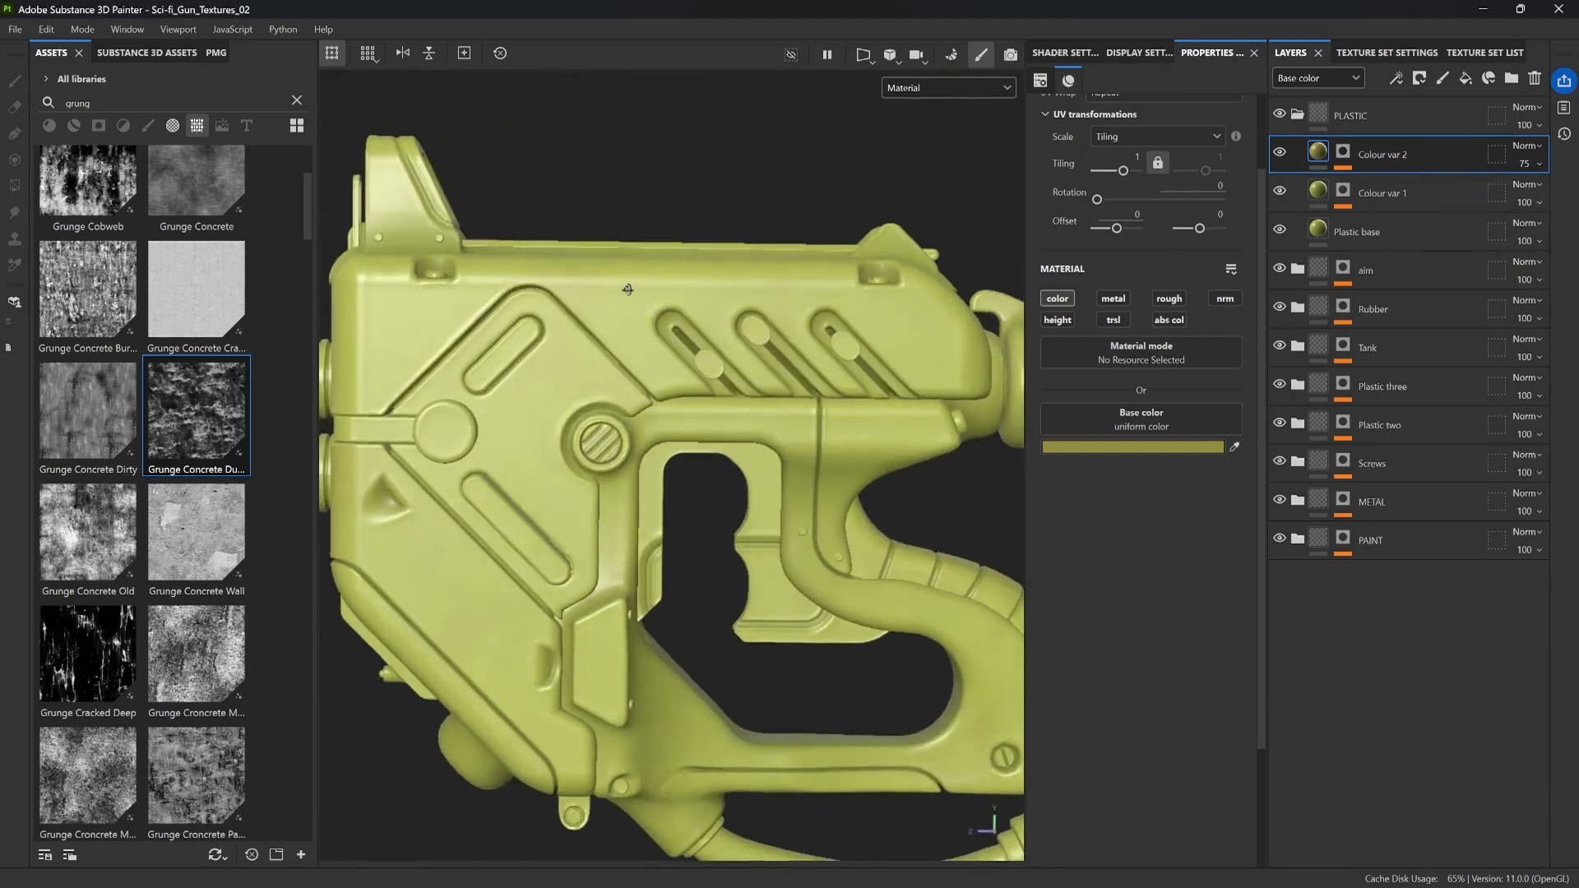
pyautogui.scroll(3, 625, 280)
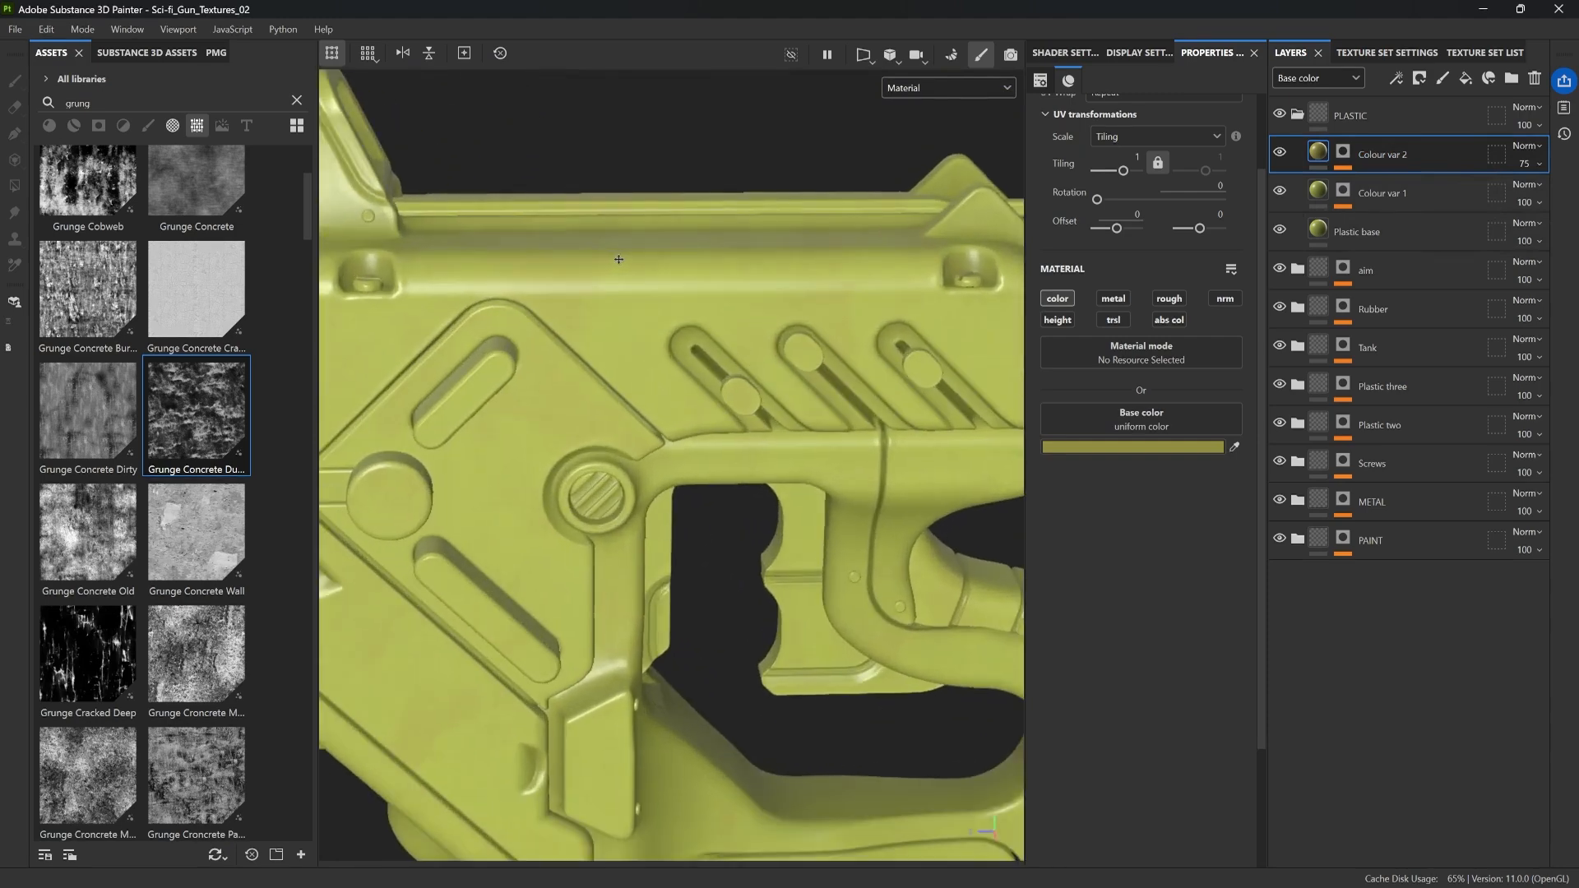
pyautogui.keyDown('alt'); pyautogui.moveTo(616, 259); pyautogui.dragTo(640, 260, button='middle'); pyautogui.keyUp('alt')
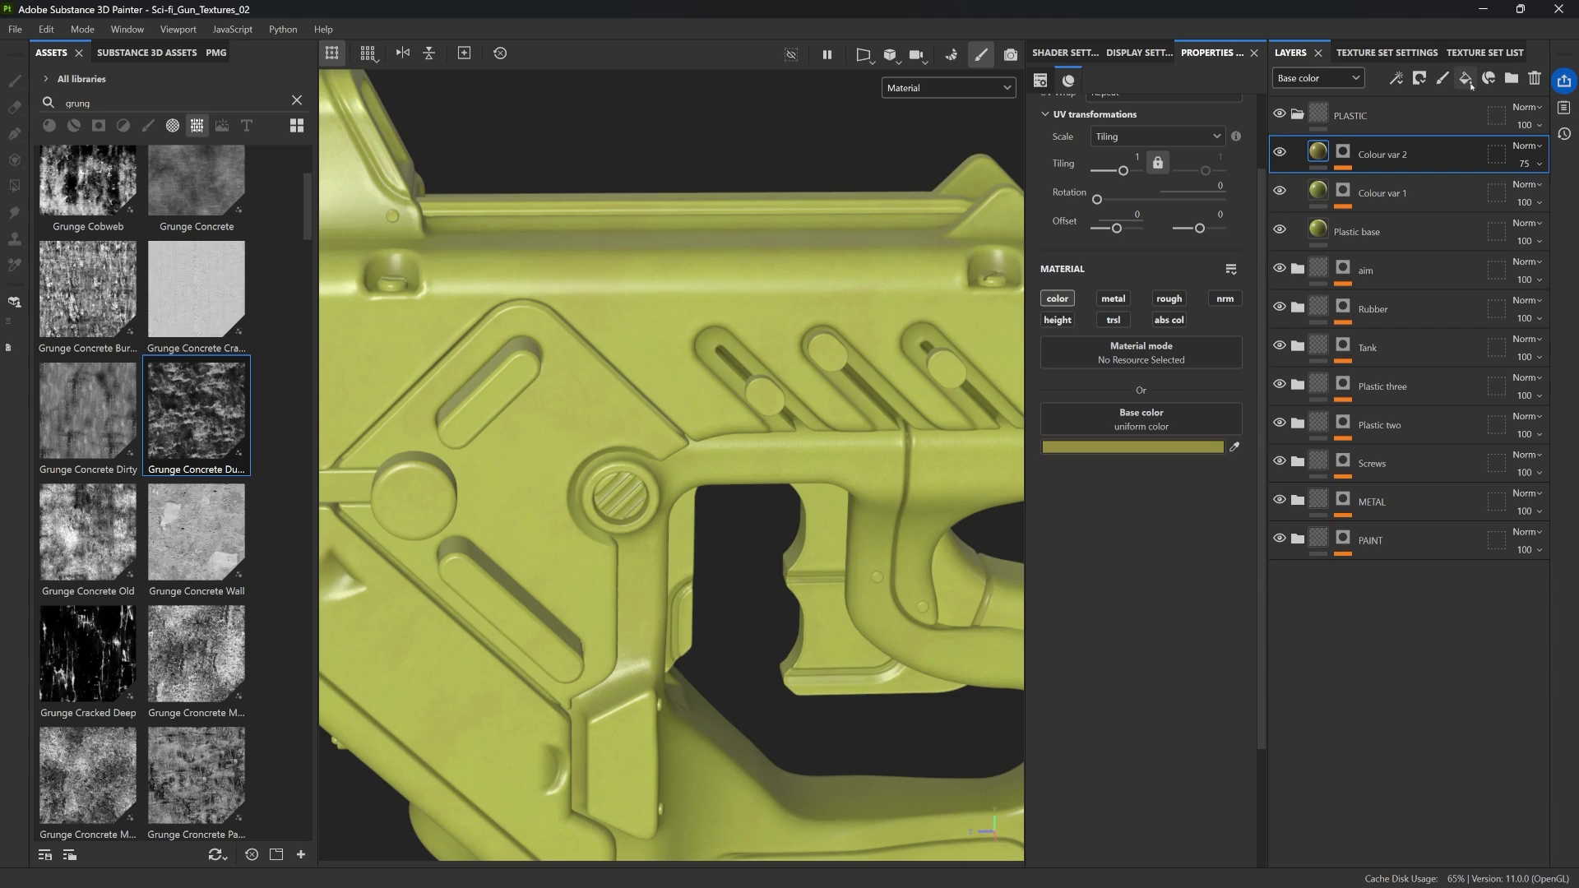
# Step: Add a new fill layer above Colour var 2 and give it a black mask
pyautogui.click(1469, 80)
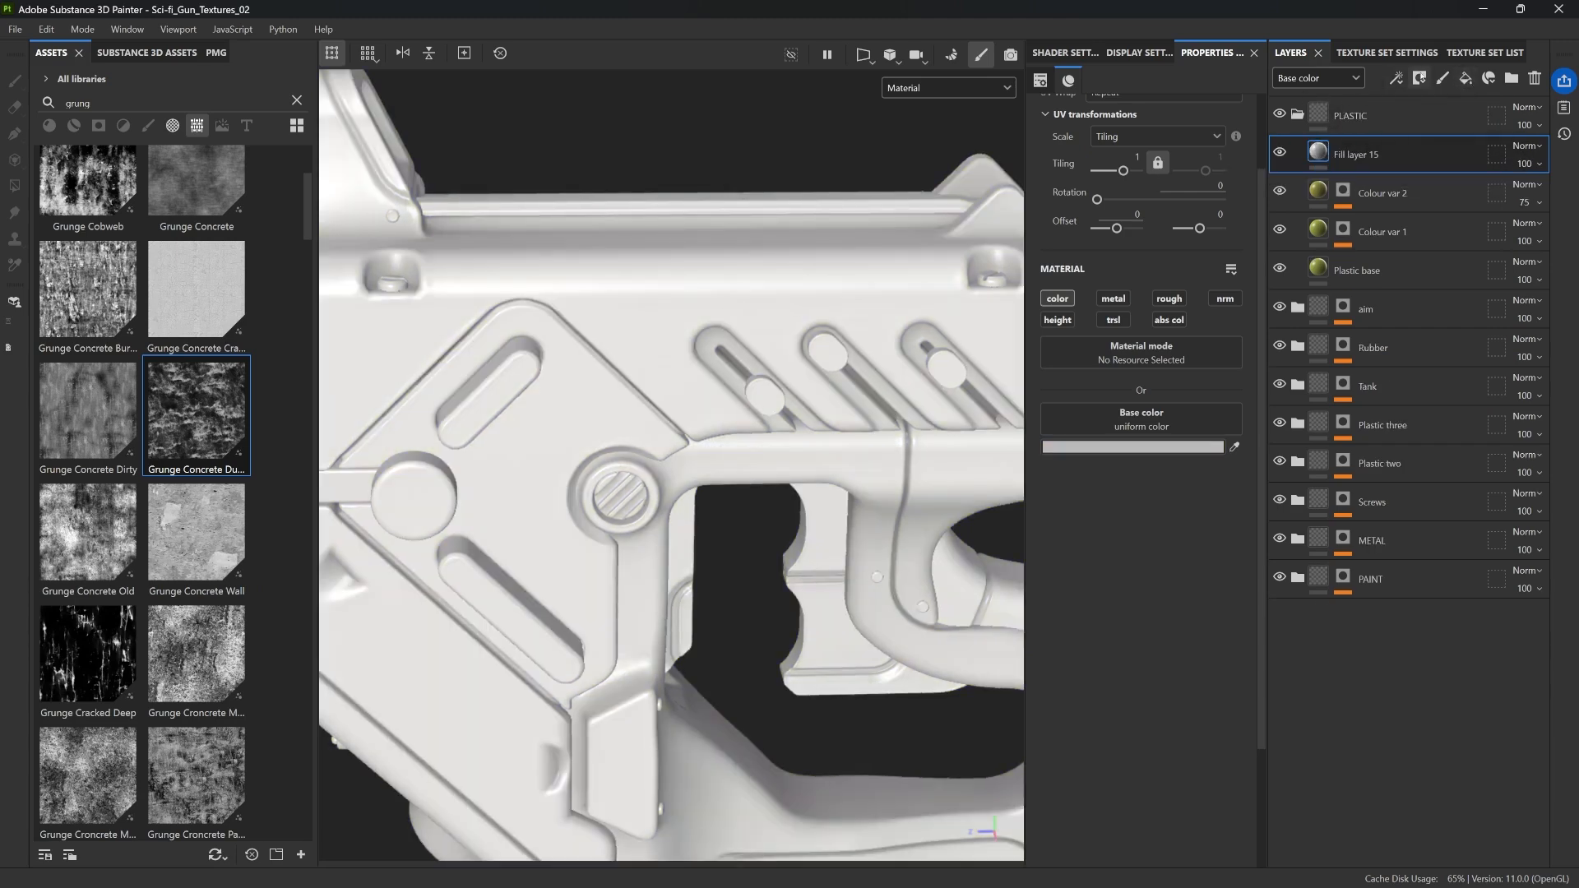
pyautogui.click(1419, 78)
pyautogui.click(1444, 120)
# Step: Add a Metal Edge Wear generator to the new fill layer's mask
pyautogui.click(1396, 78)
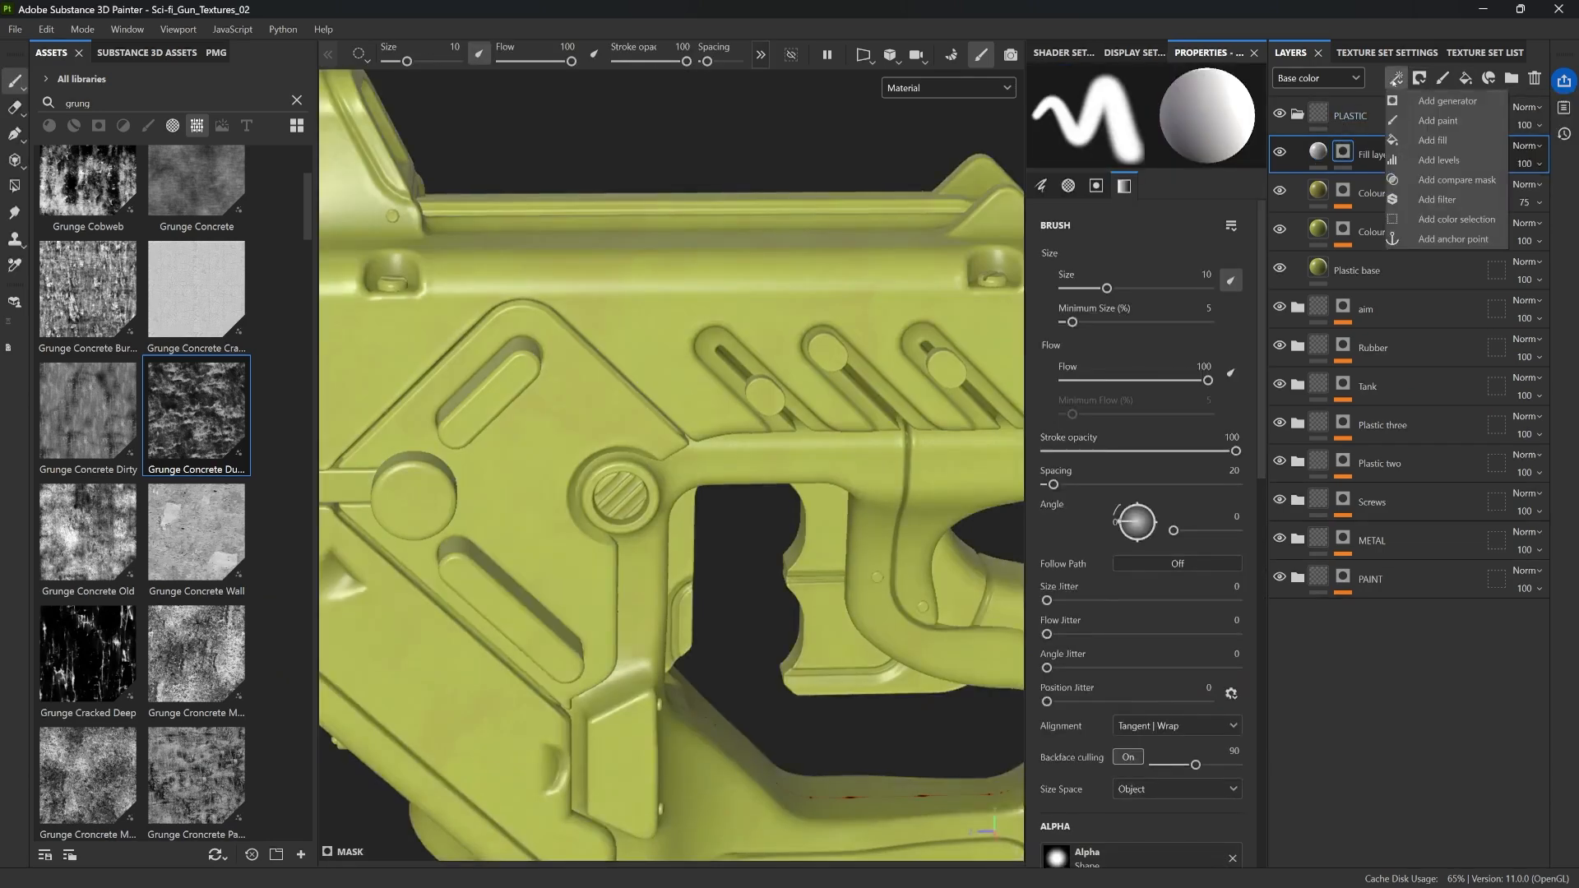
pyautogui.click(1435, 101)
pyautogui.click(1122, 127)
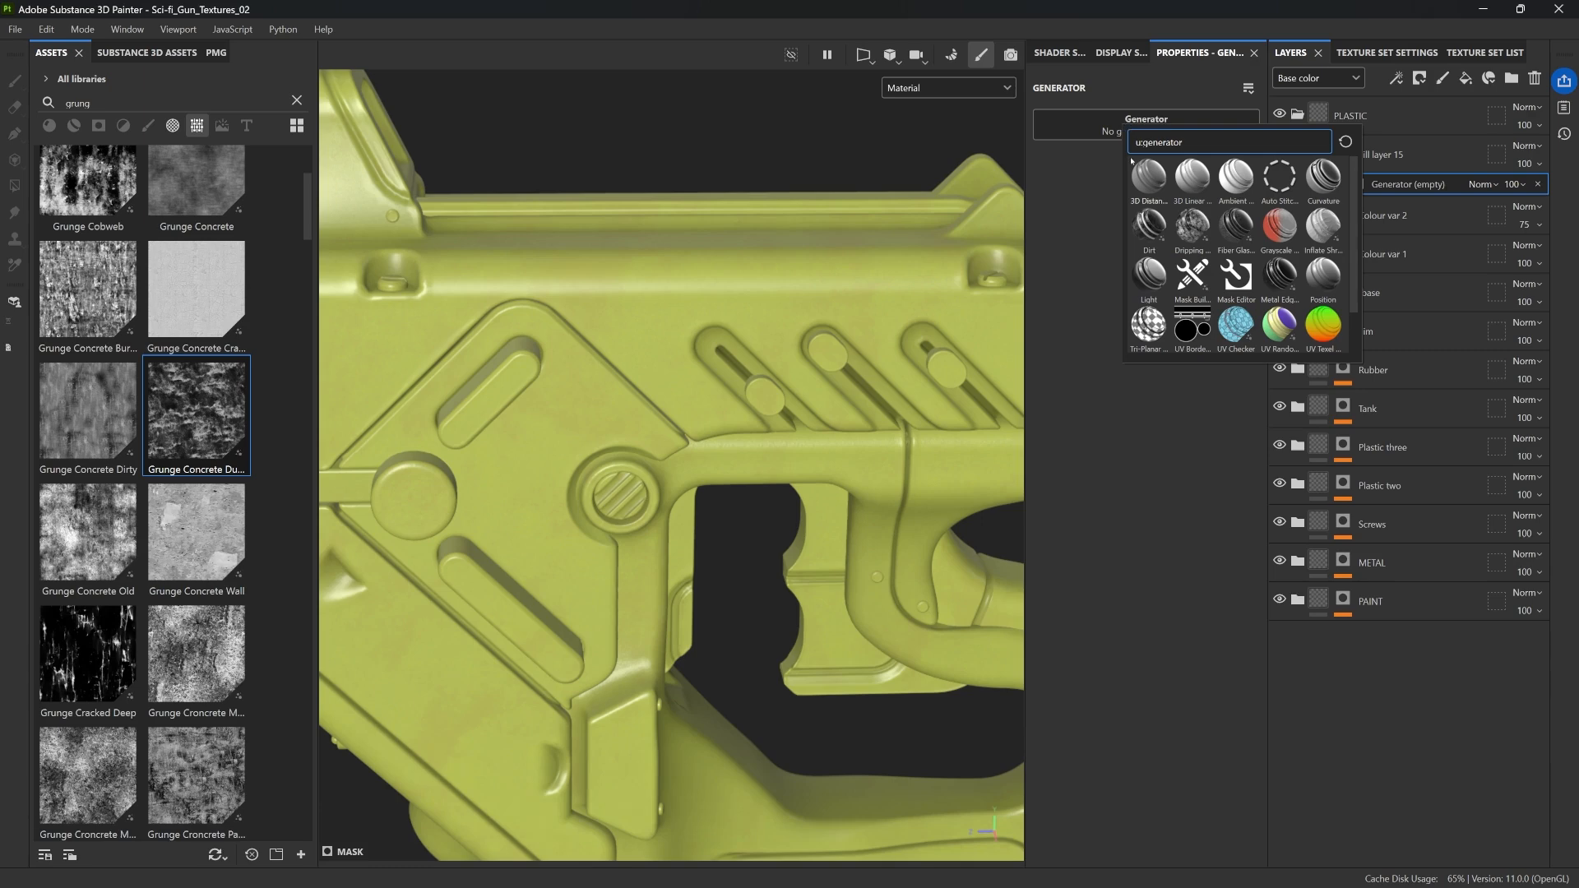
pyautogui.moveTo(1245, 223)
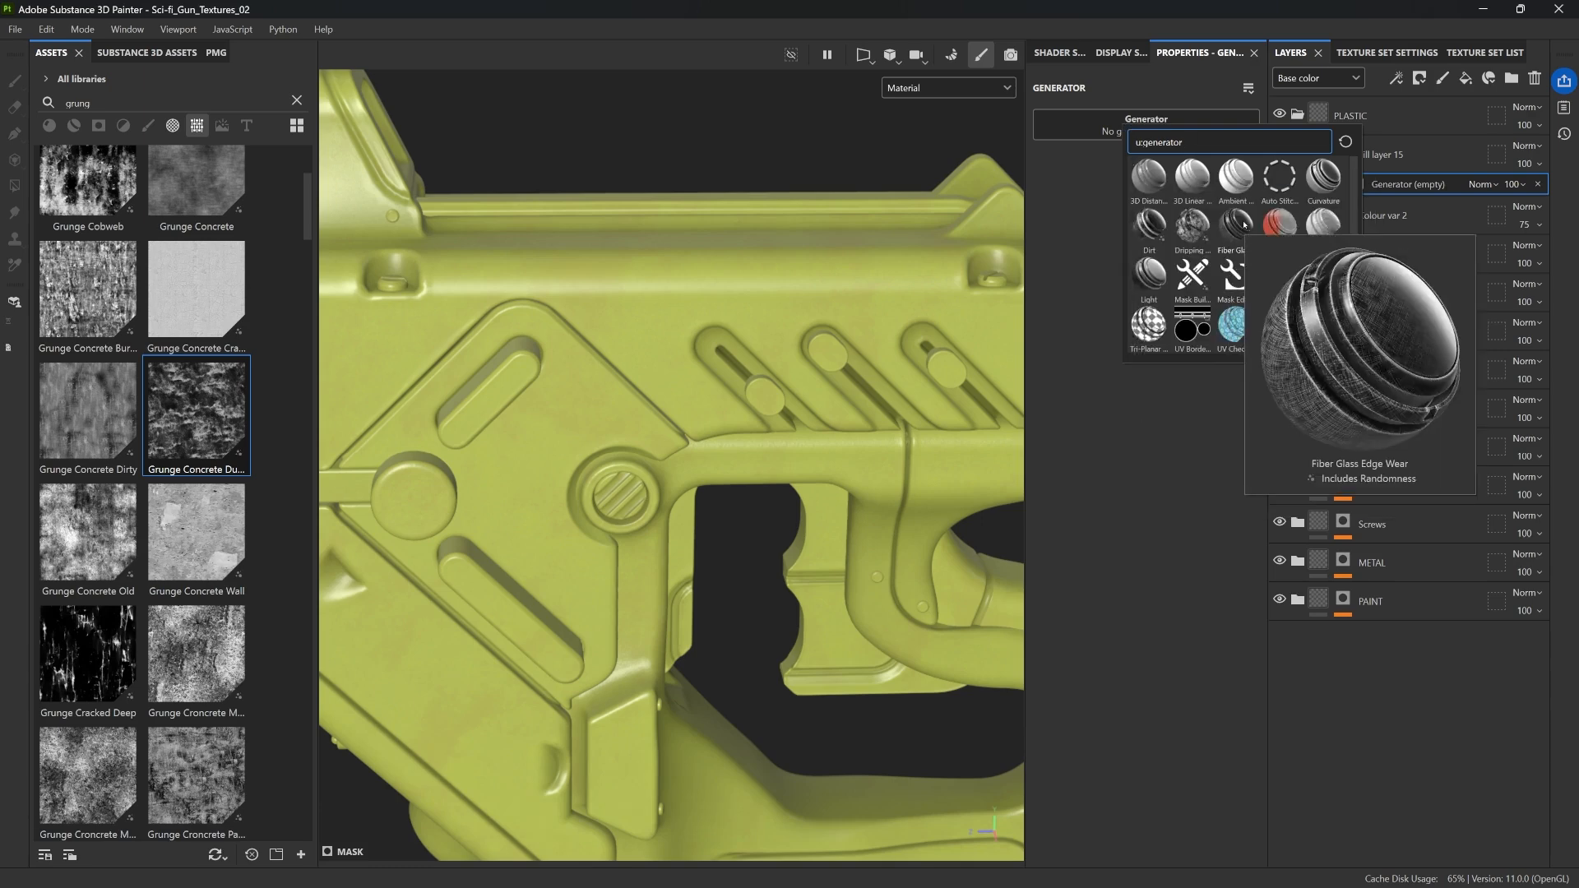
pyautogui.moveTo(1277, 275)
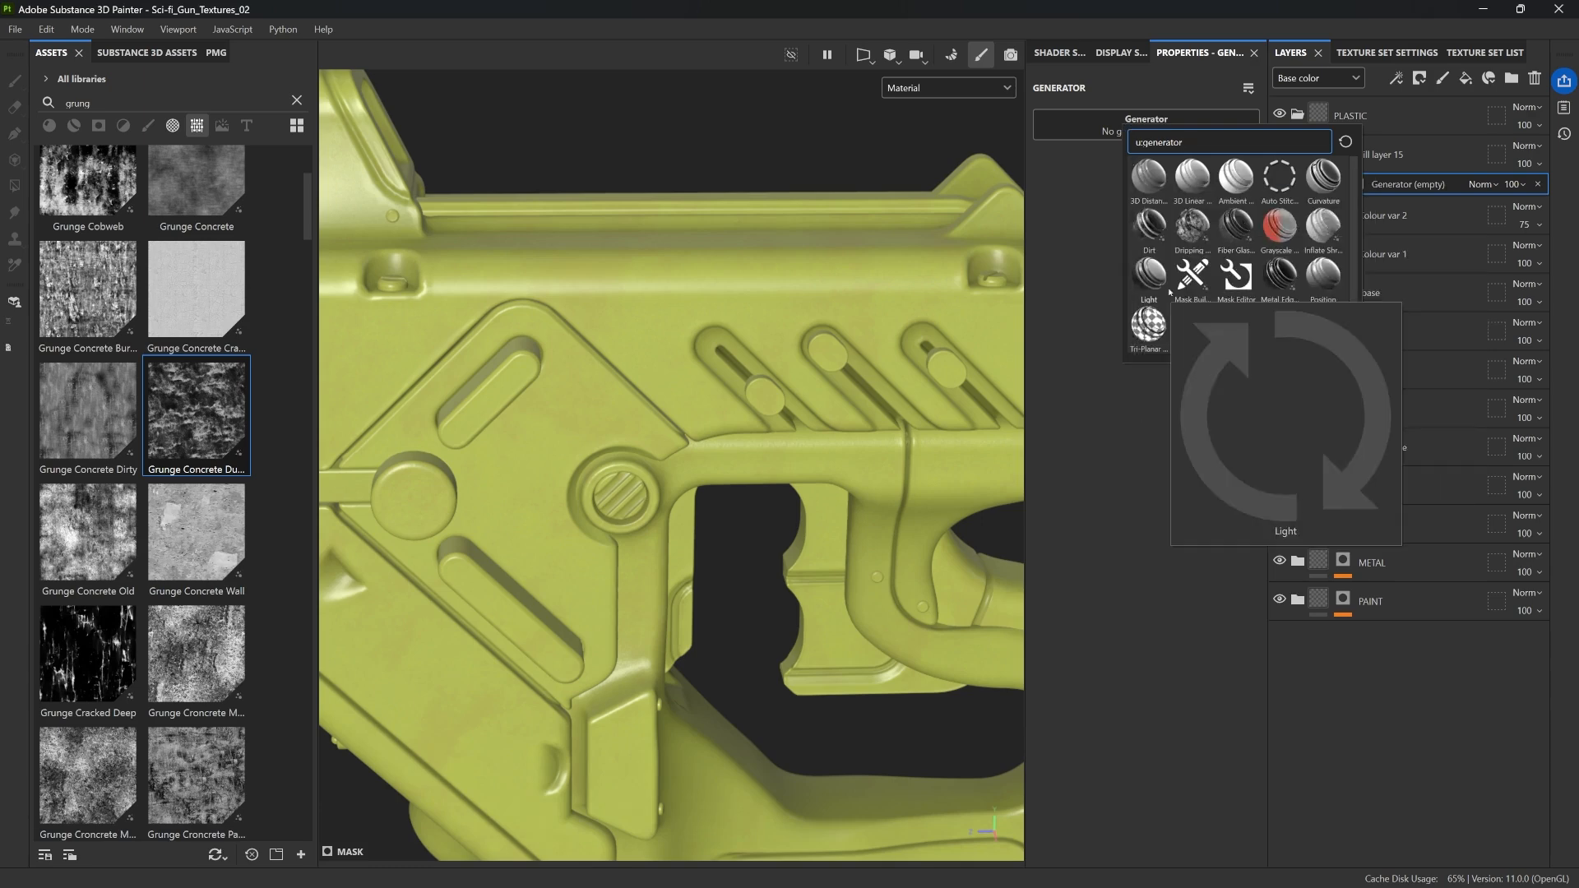
pyautogui.click(1280, 274)
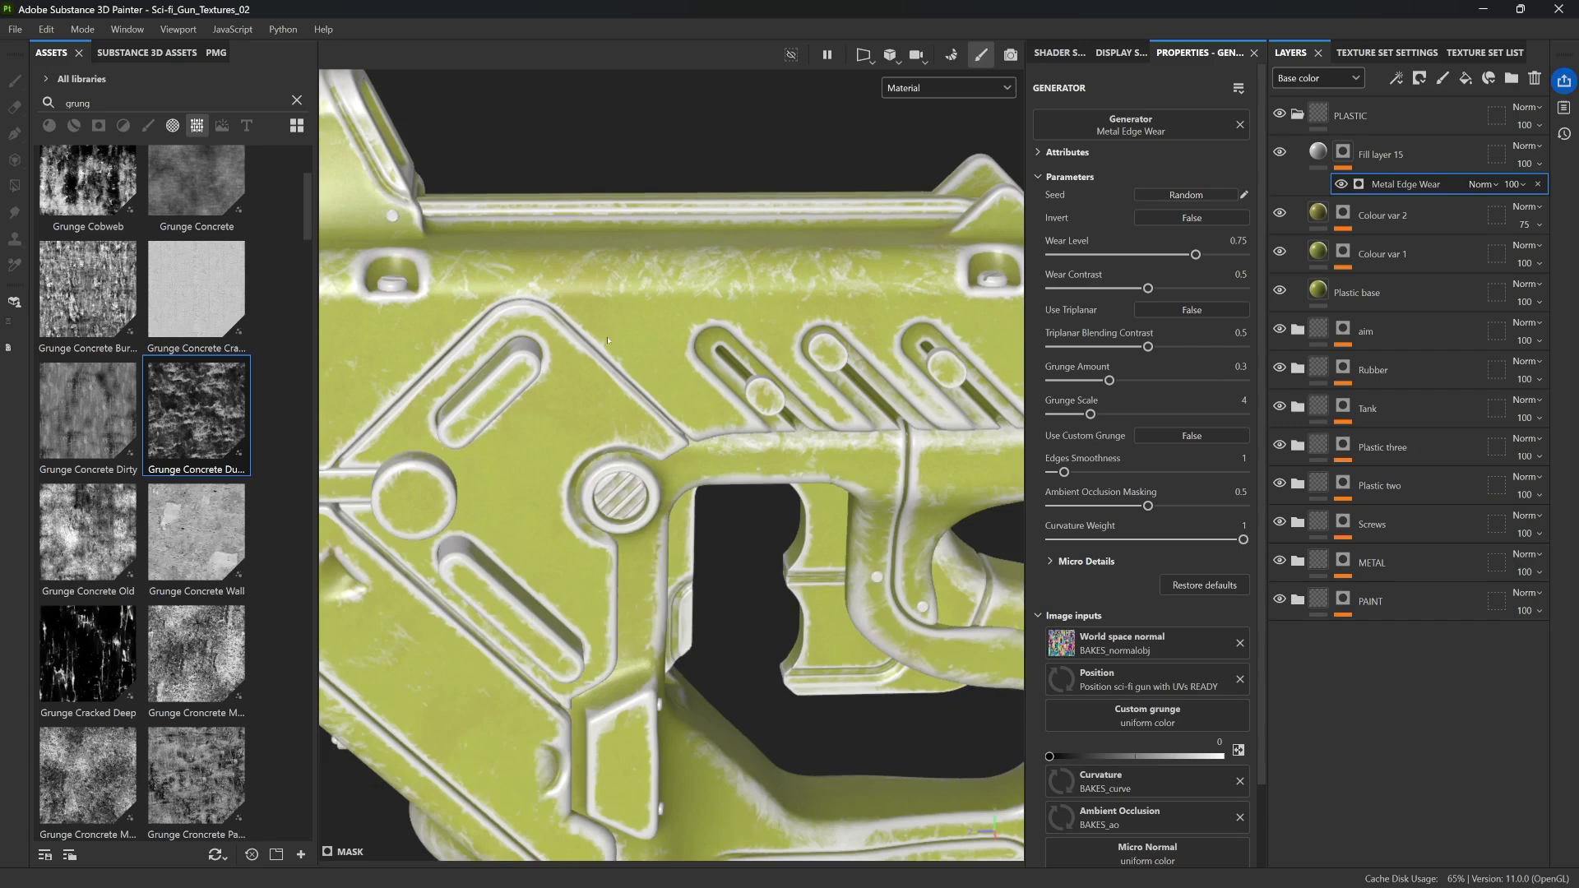
# Step: Set the Metal Edge Wear generator's grunge amount to 0.16 and grunge scale to 12
pyautogui.scroll(-2, 608, 339)
pyautogui.scroll(4, 545, 298)
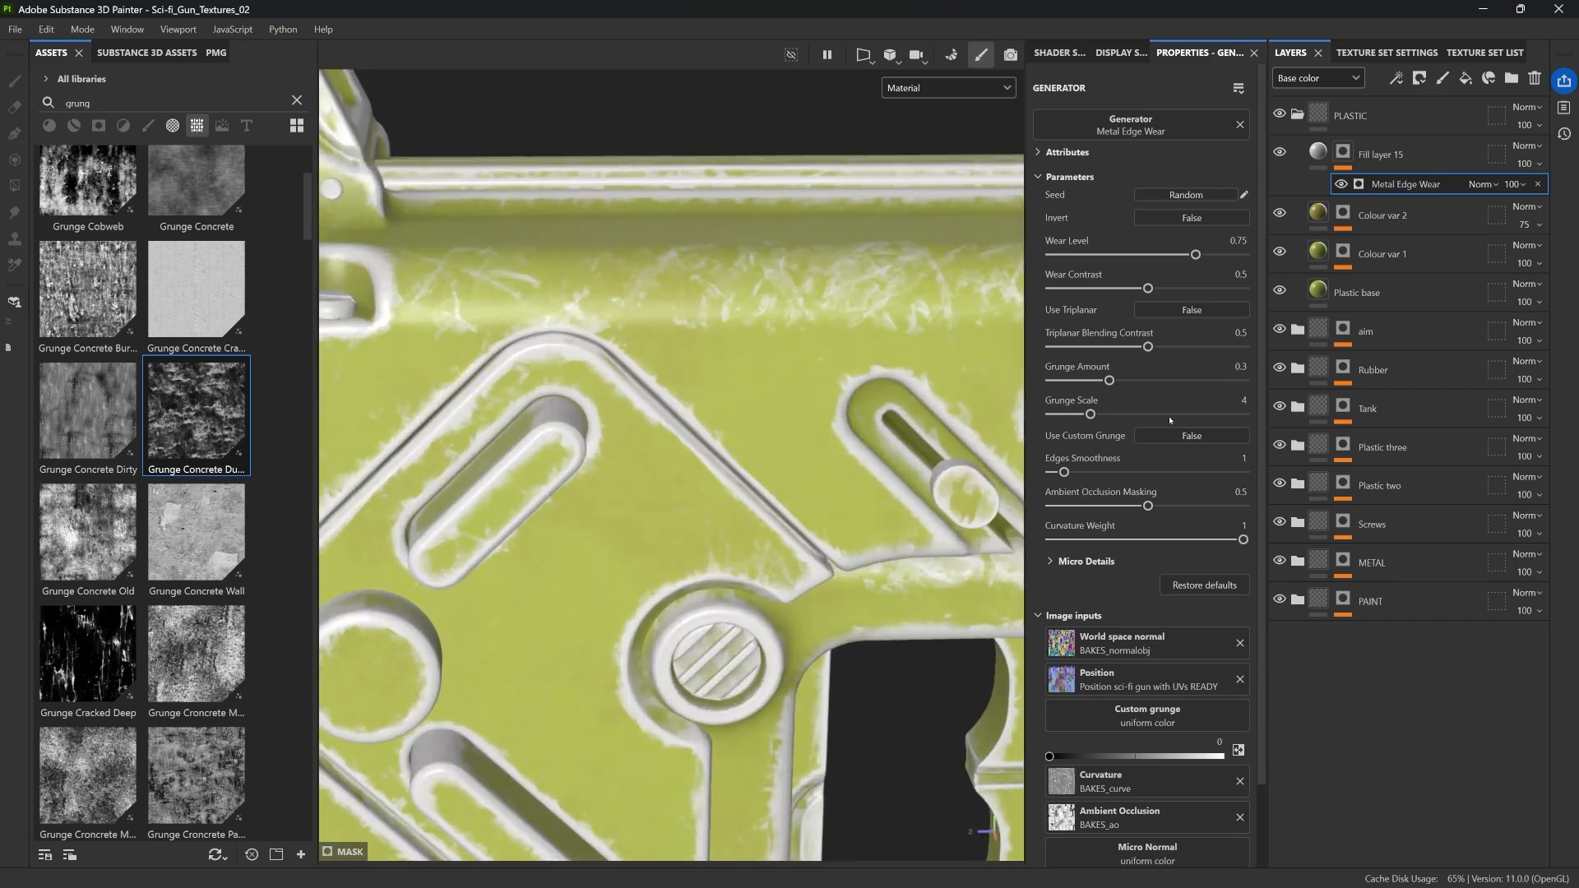
pyautogui.moveTo(1113, 381); pyautogui.dragTo(1152, 381)
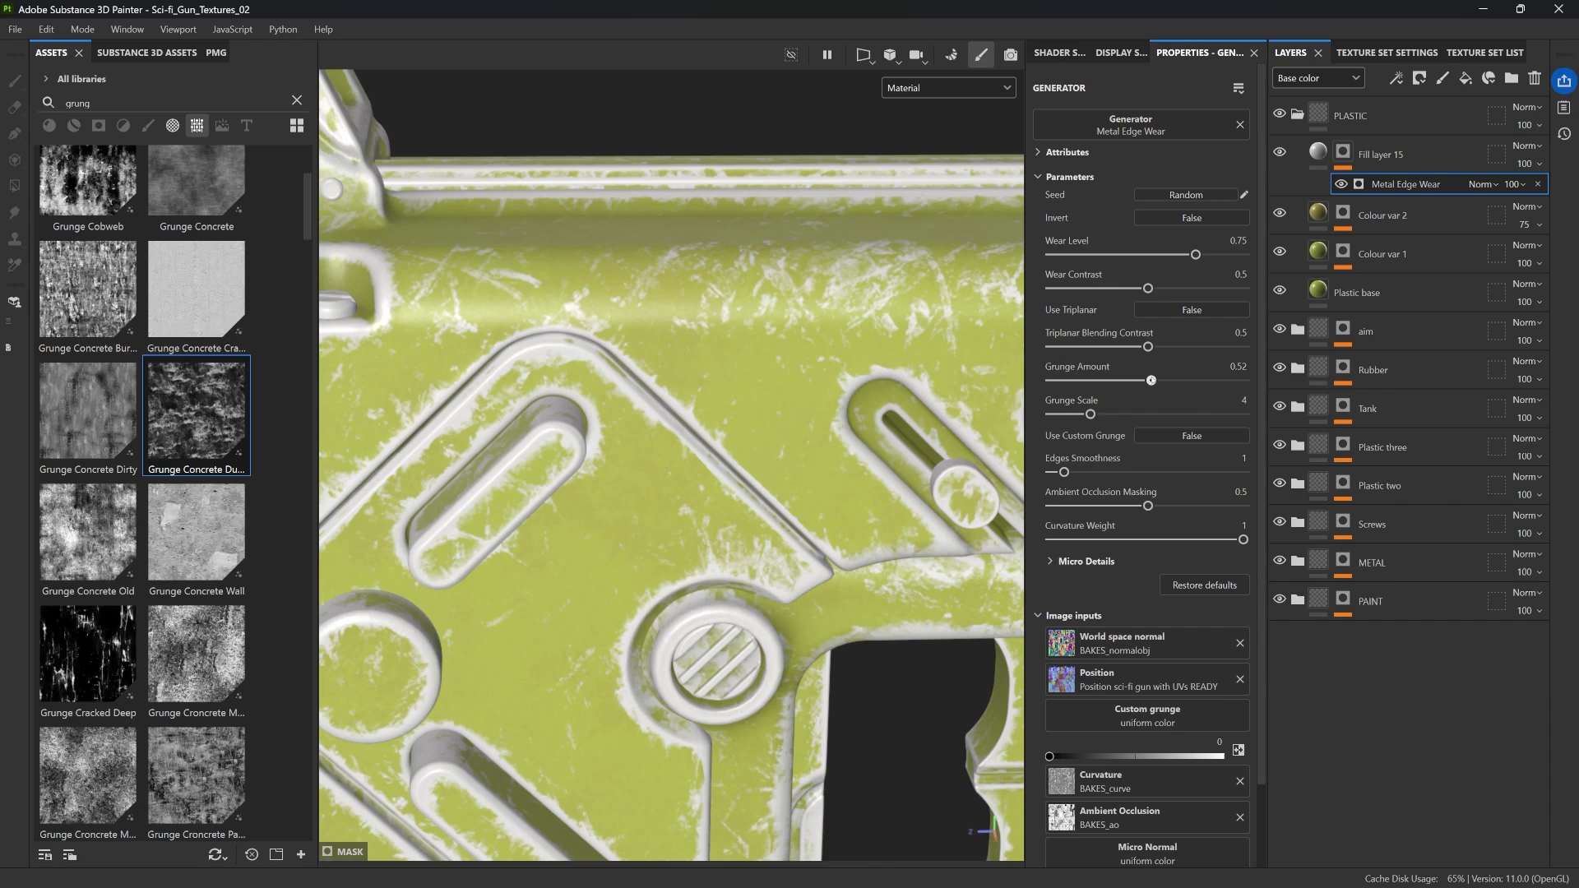
pyautogui.moveTo(1152, 381); pyautogui.dragTo(1191, 414)
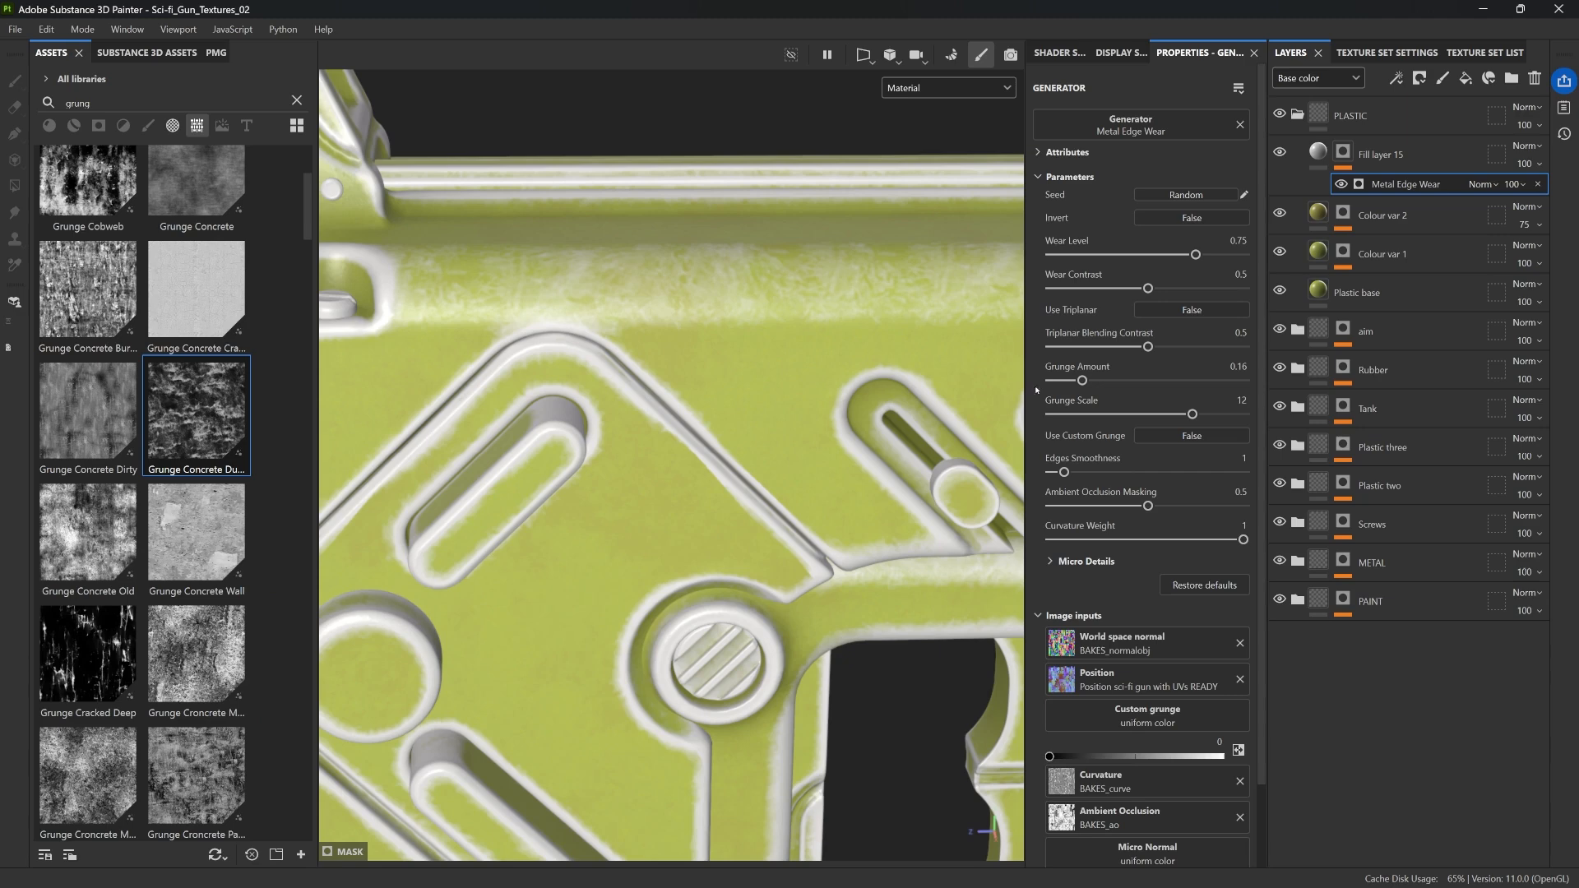
# Step: Set the edge wear's wear level to 0.71 and wear contrast to 0.06, and check the softened edges on the gun
pyautogui.moveTo(1146, 292); pyautogui.dragTo(1111, 290)
pyautogui.moveTo(1195, 255)
pyautogui.mouseDown()
pyautogui.moveTo(1154, 255)
pyautogui.moveTo(1201, 254)
pyautogui.moveTo(1188, 254)
pyautogui.mouseUp()
pyautogui.moveTo(1111, 289); pyautogui.dragTo(1083, 290)
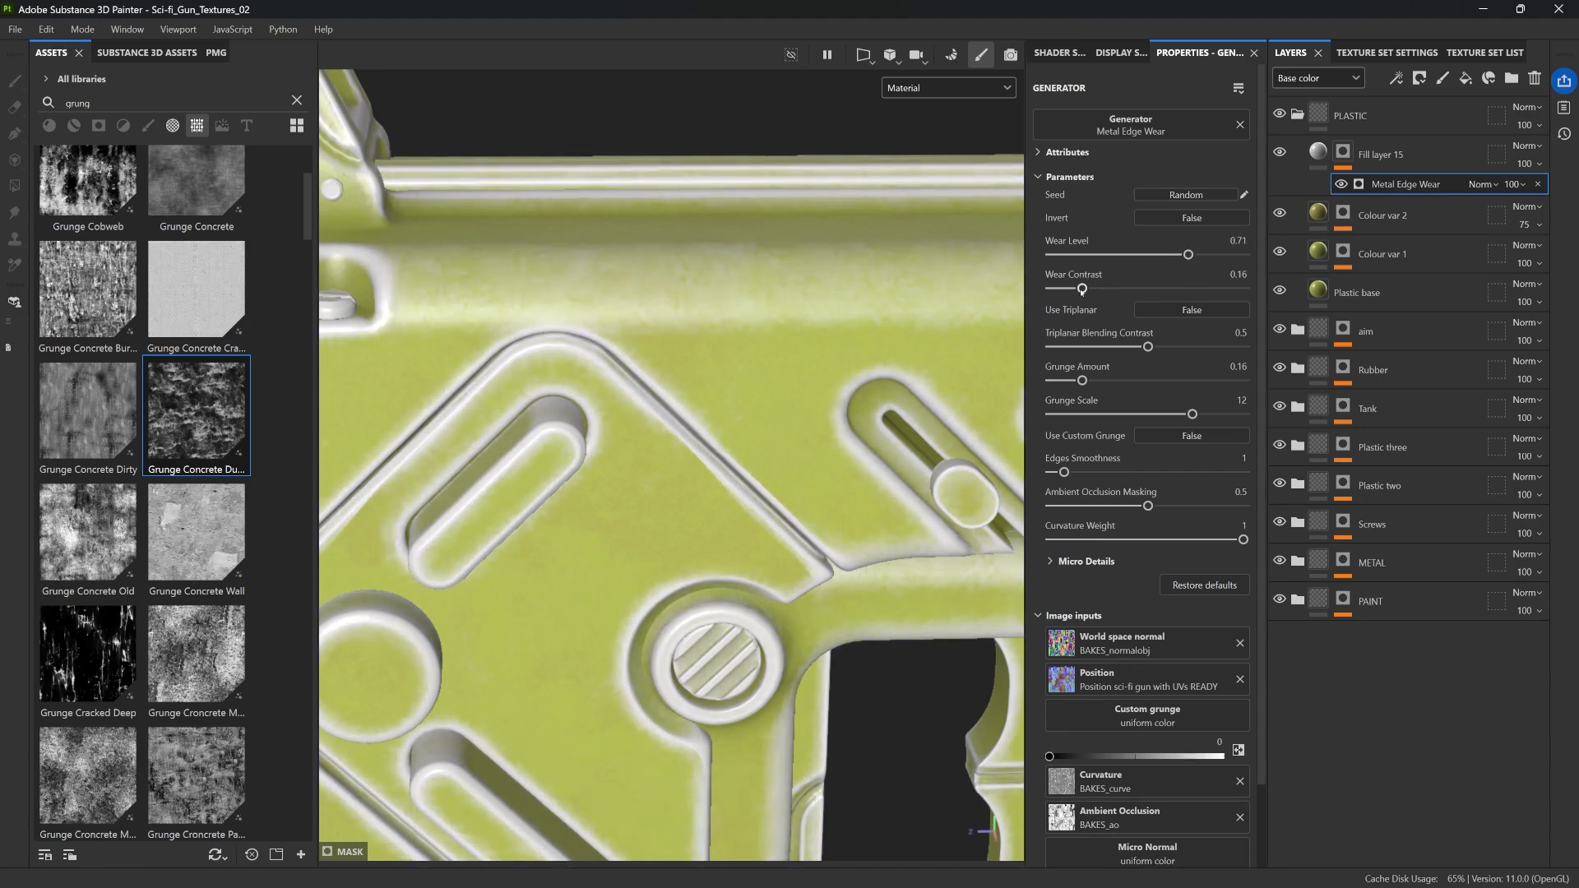
pyautogui.click(1064, 289)
pyautogui.keyDown('alt'); pyautogui.moveTo(696, 415); pyautogui.dragTo(737, 377); pyautogui.keyUp('alt')
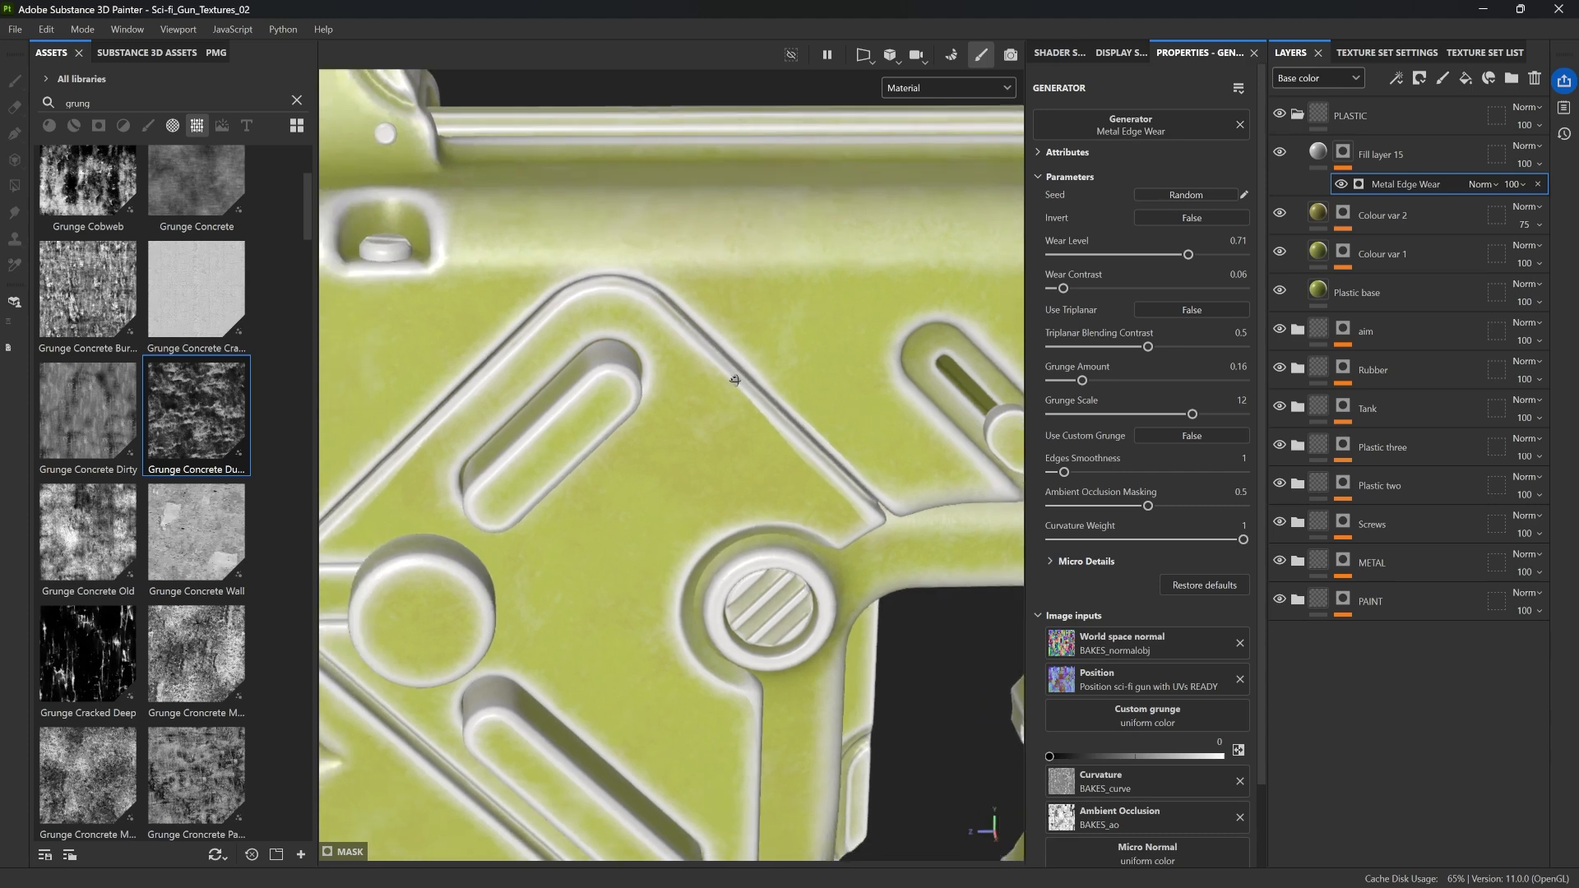
pyautogui.keyDown('alt'); pyautogui.moveTo(852, 267); pyautogui.dragTo(673, 371); pyautogui.keyUp('alt')
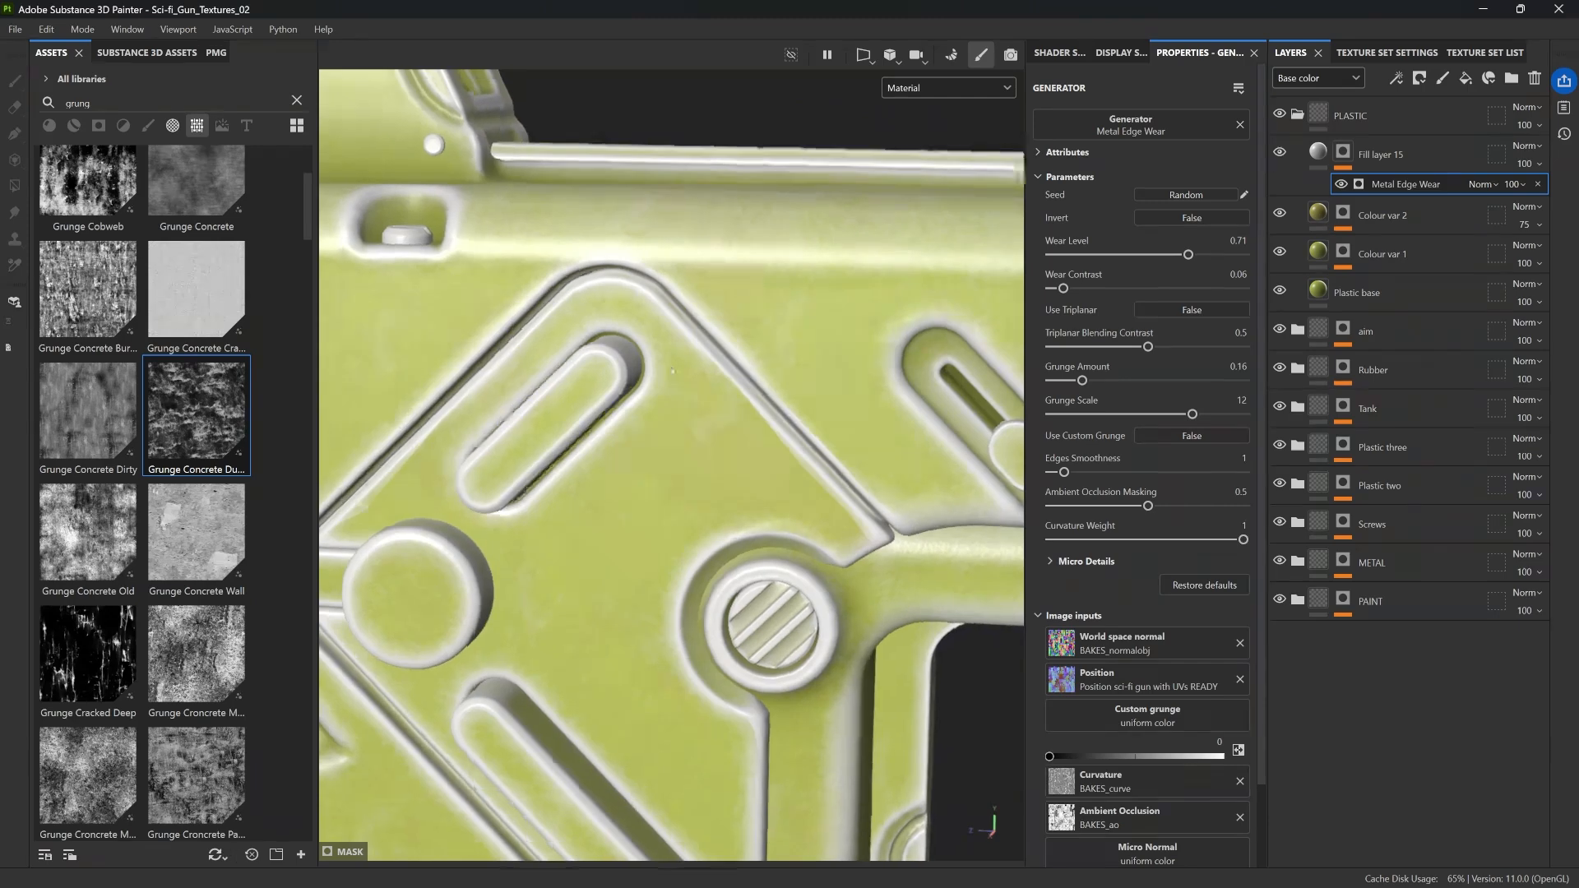
pyautogui.keyDown('alt'); pyautogui.moveTo(663, 249); pyautogui.dragTo(638, 290); pyautogui.keyUp('alt')
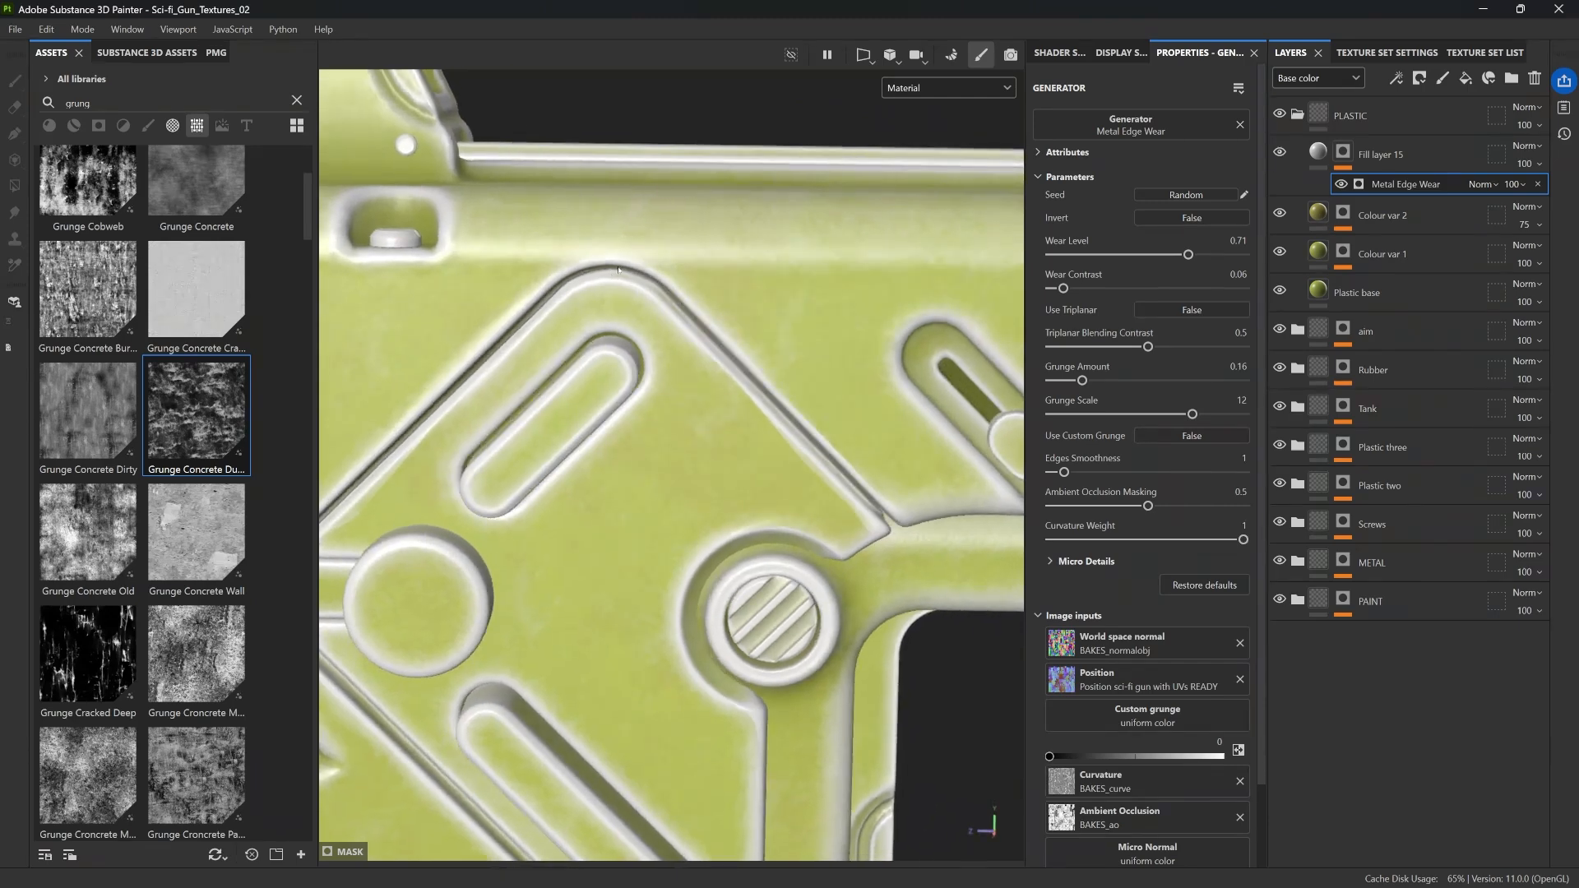
pyautogui.scroll(-5, 565, 298)
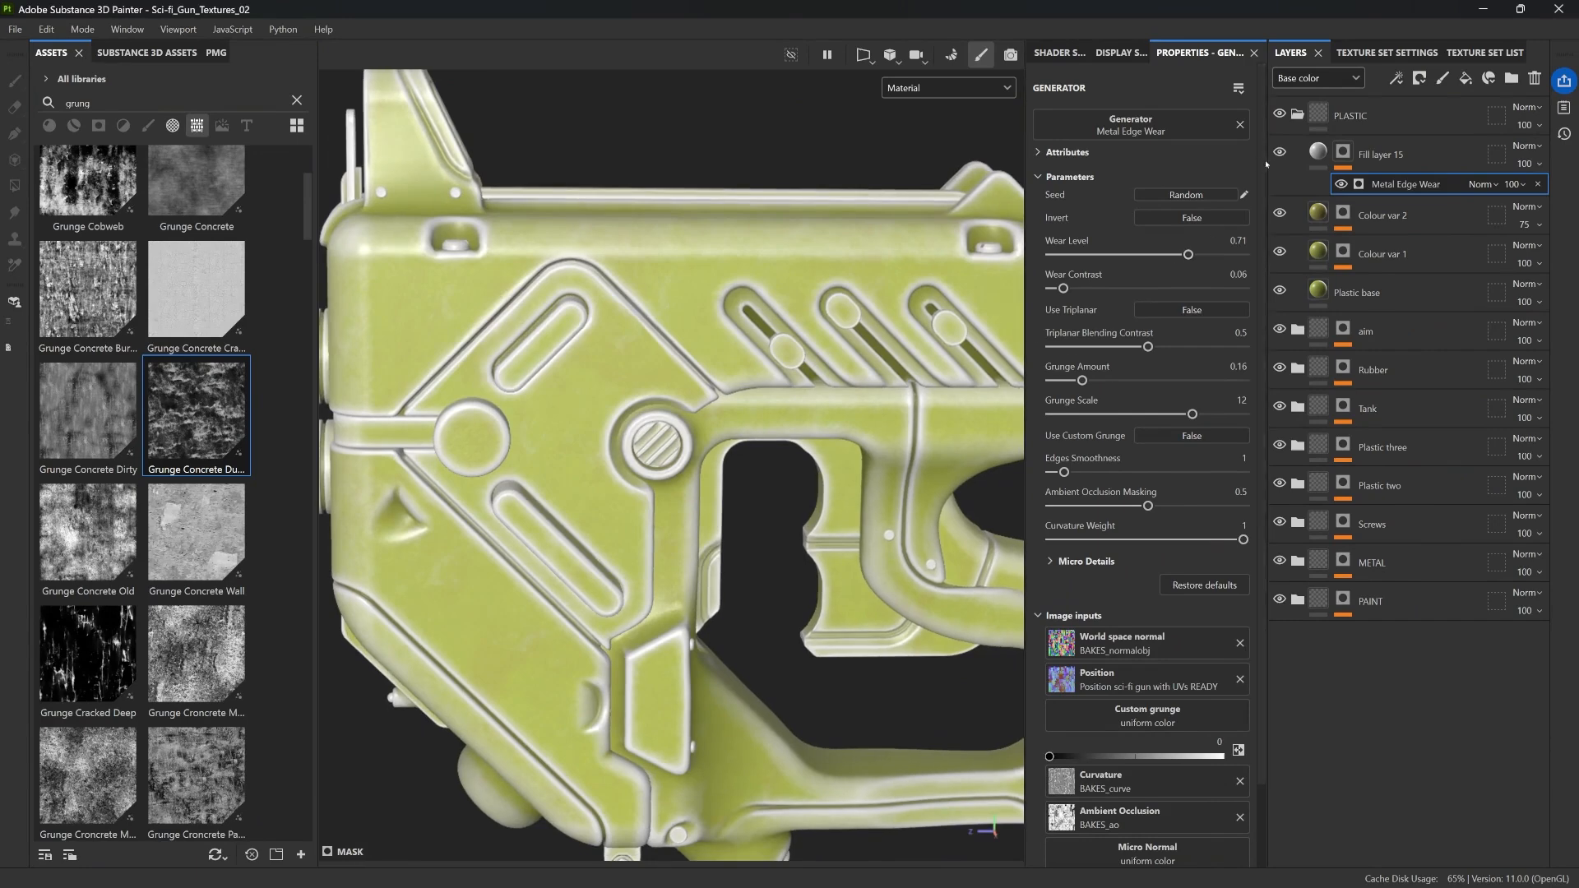
# Step: Sample the gun's yellow-green, B9C365, as the base color of the edge wear fill layer
pyautogui.click(1382, 155)
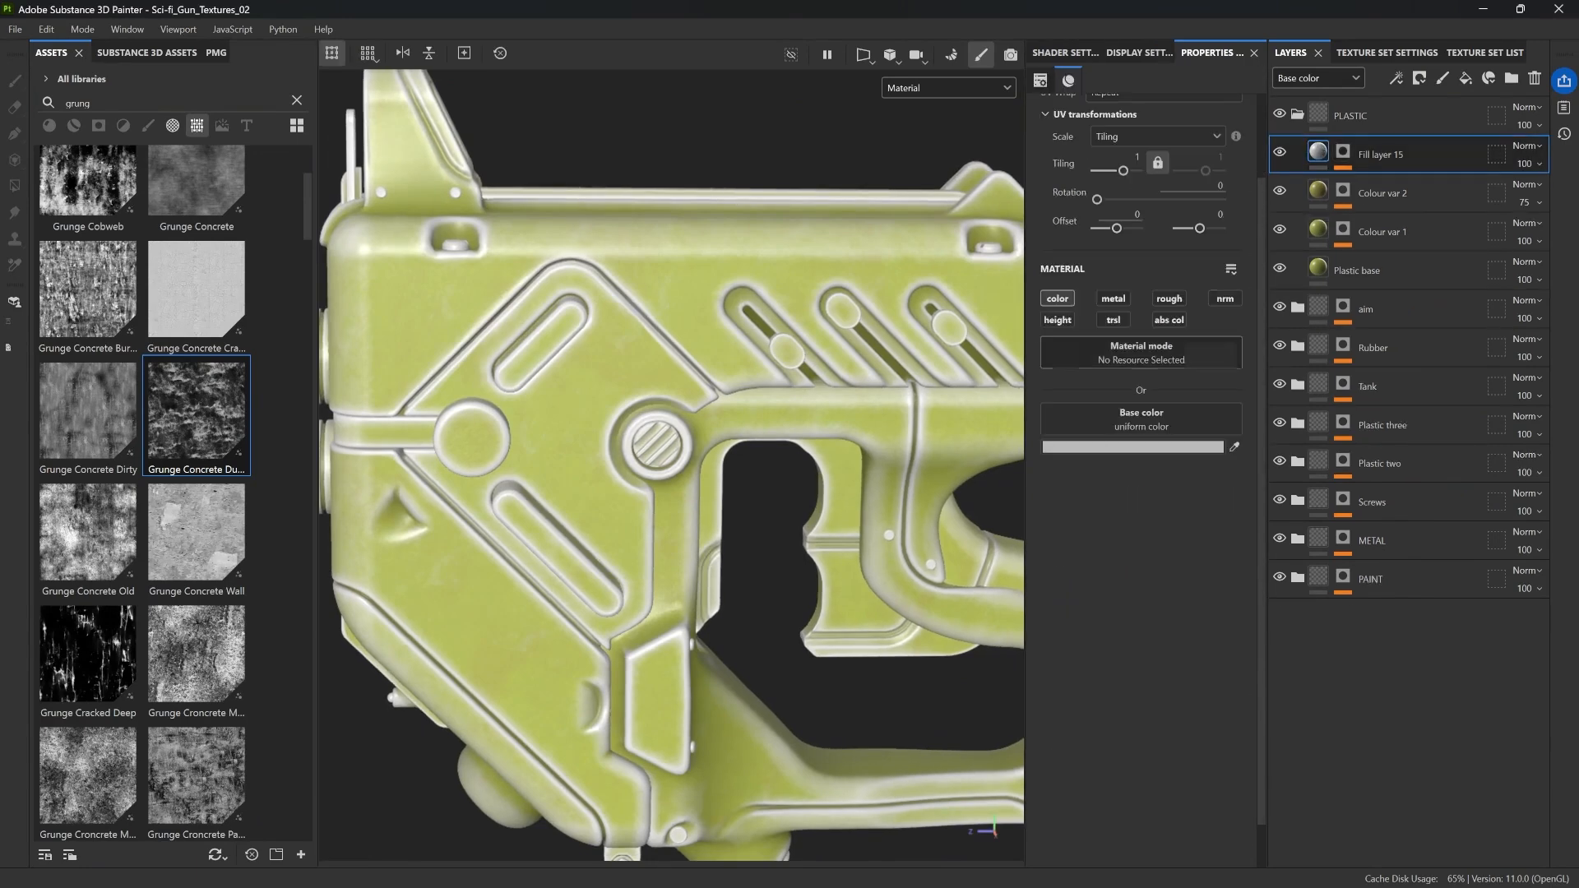
pyautogui.click(694, 310)
pyautogui.scroll(4, 692, 308)
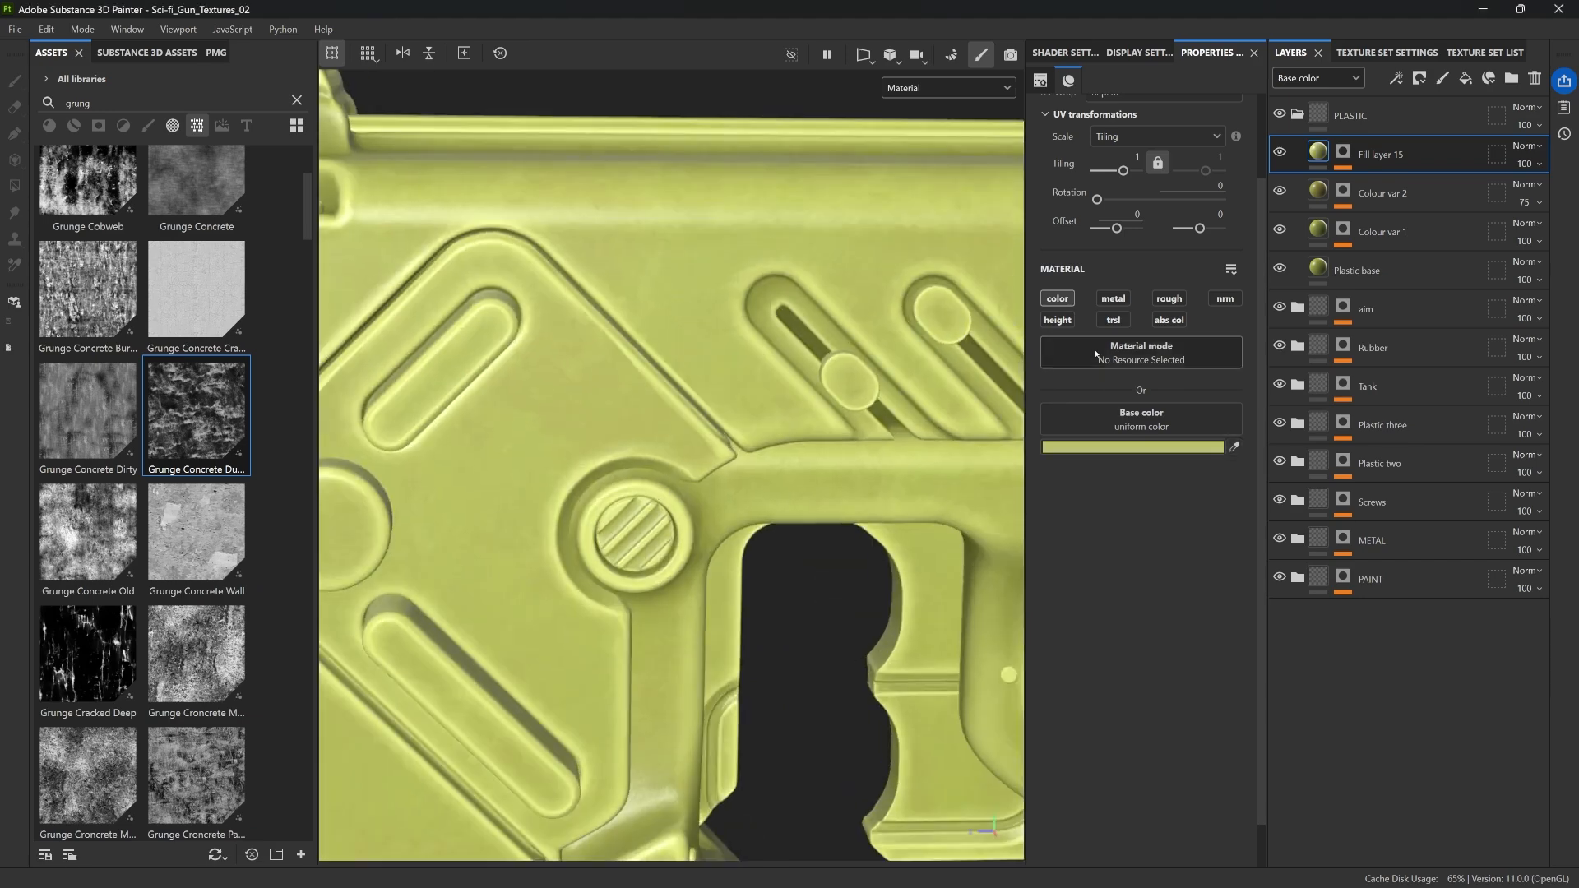
pyautogui.click(1234, 447)
pyautogui.scroll(5, 831, 321)
# Step: Darken the edge wear fill layer's base color slightly and compare the gun with the layer hidden and shown
pyautogui.click(1152, 448)
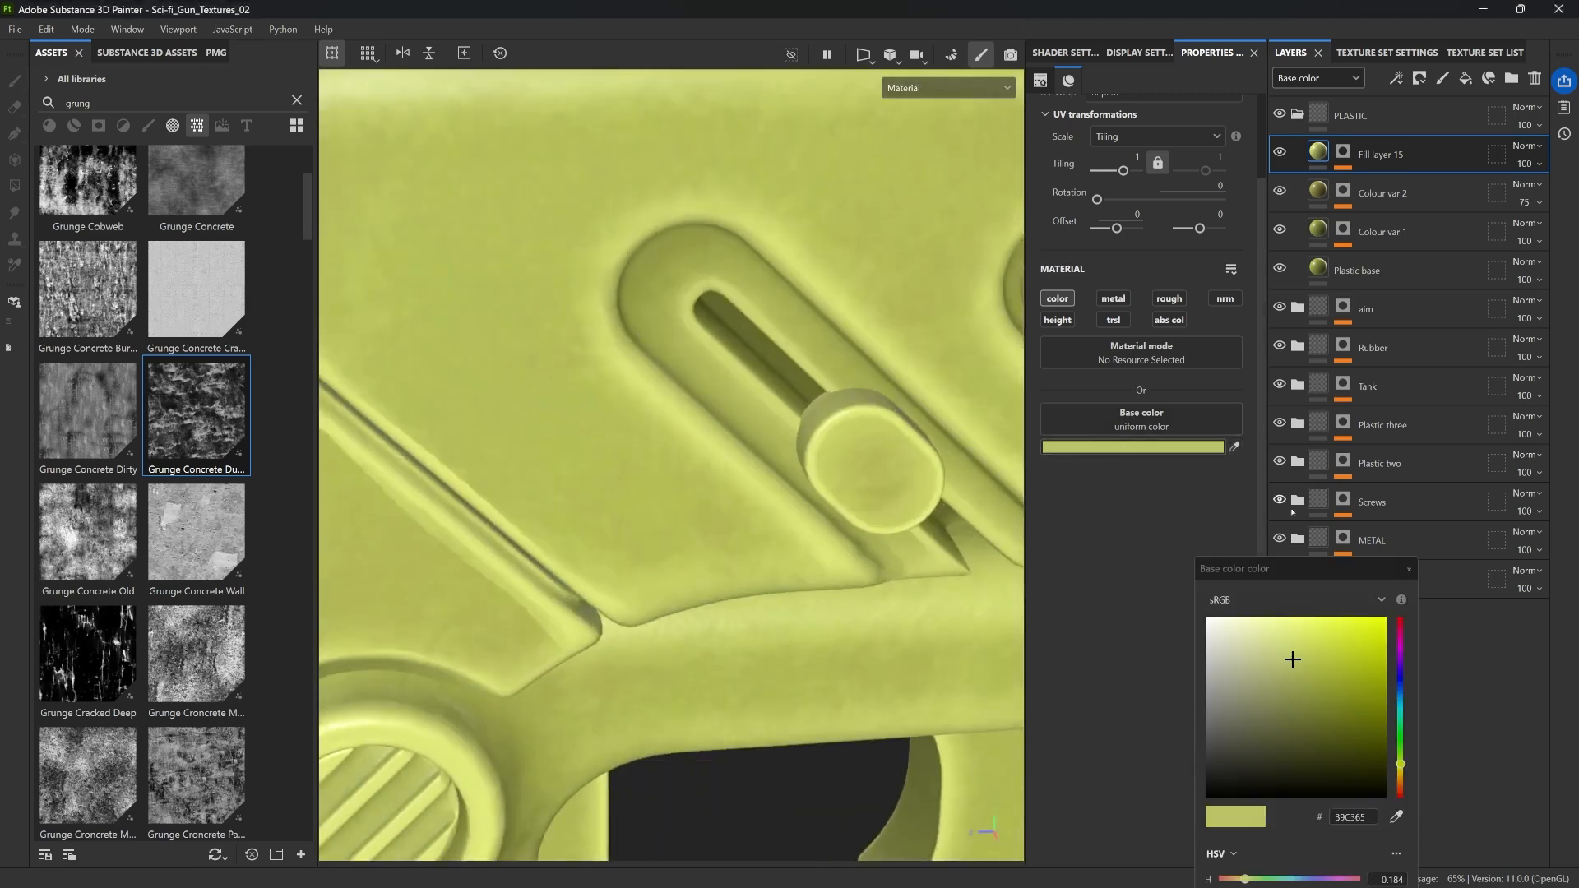
pyautogui.click(1305, 669)
pyautogui.scroll(-5, 596, 451)
pyautogui.moveTo(596, 451)
pyautogui.mouseDown(button='middle')
pyautogui.moveTo(659, 181)
pyautogui.moveTo(701, 213)
pyautogui.moveTo(633, 343)
pyautogui.mouseUp(button='middle')
pyautogui.click(1191, 506)
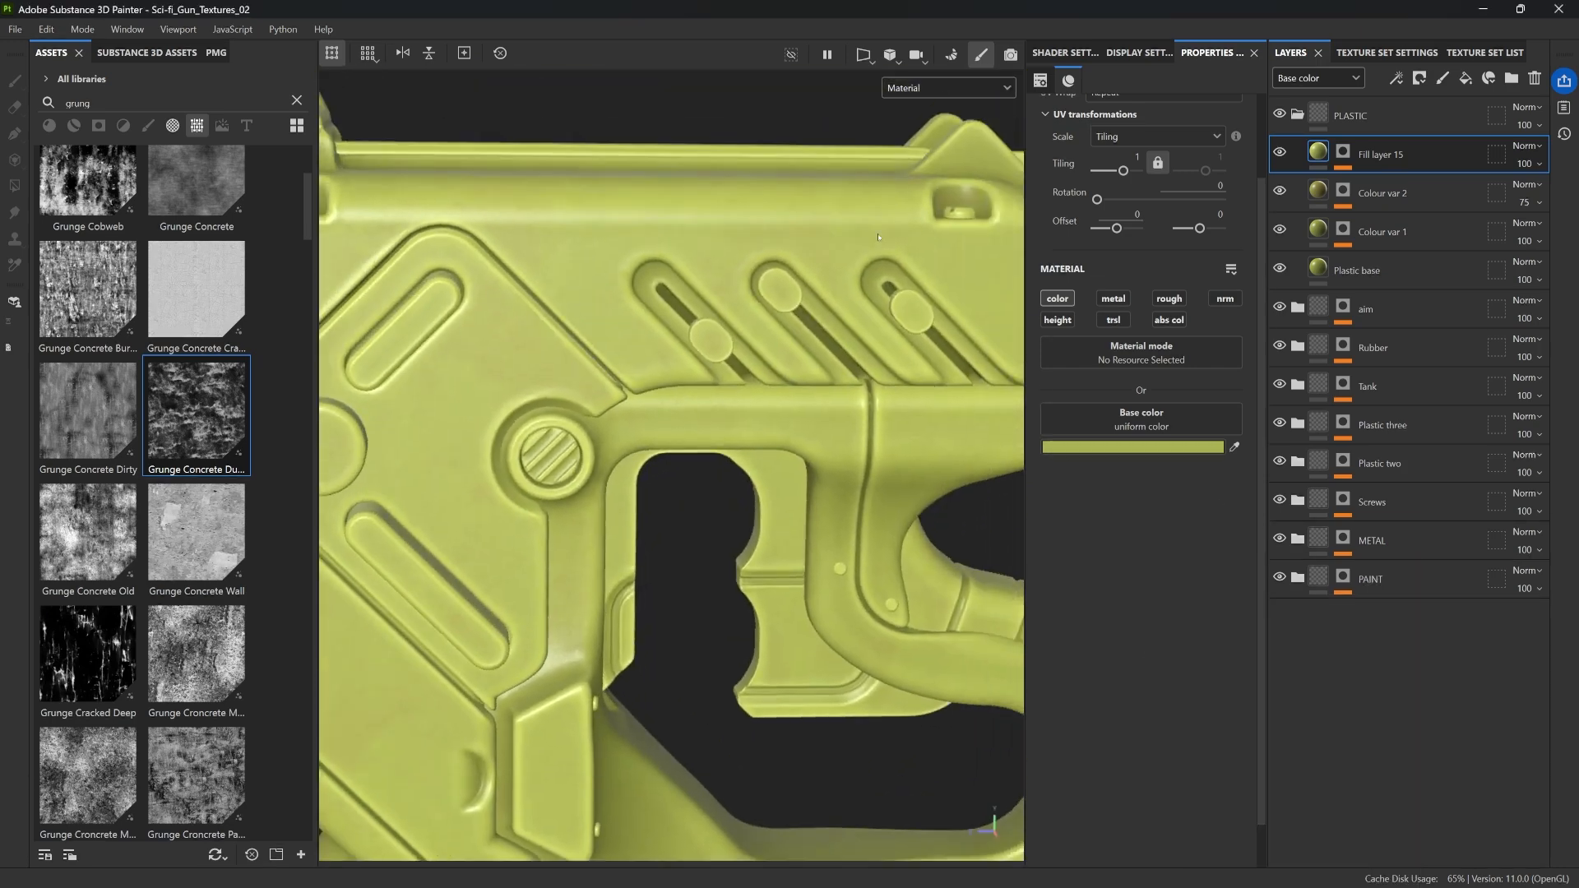
pyautogui.click(1281, 152)
pyautogui.click(1281, 152)
pyautogui.click(1281, 152)
pyautogui.click(1281, 152)
# Step: Set the edge wear fill layer's blending mode to Screen and lower its opacity to 39
pyautogui.click(1341, 156)
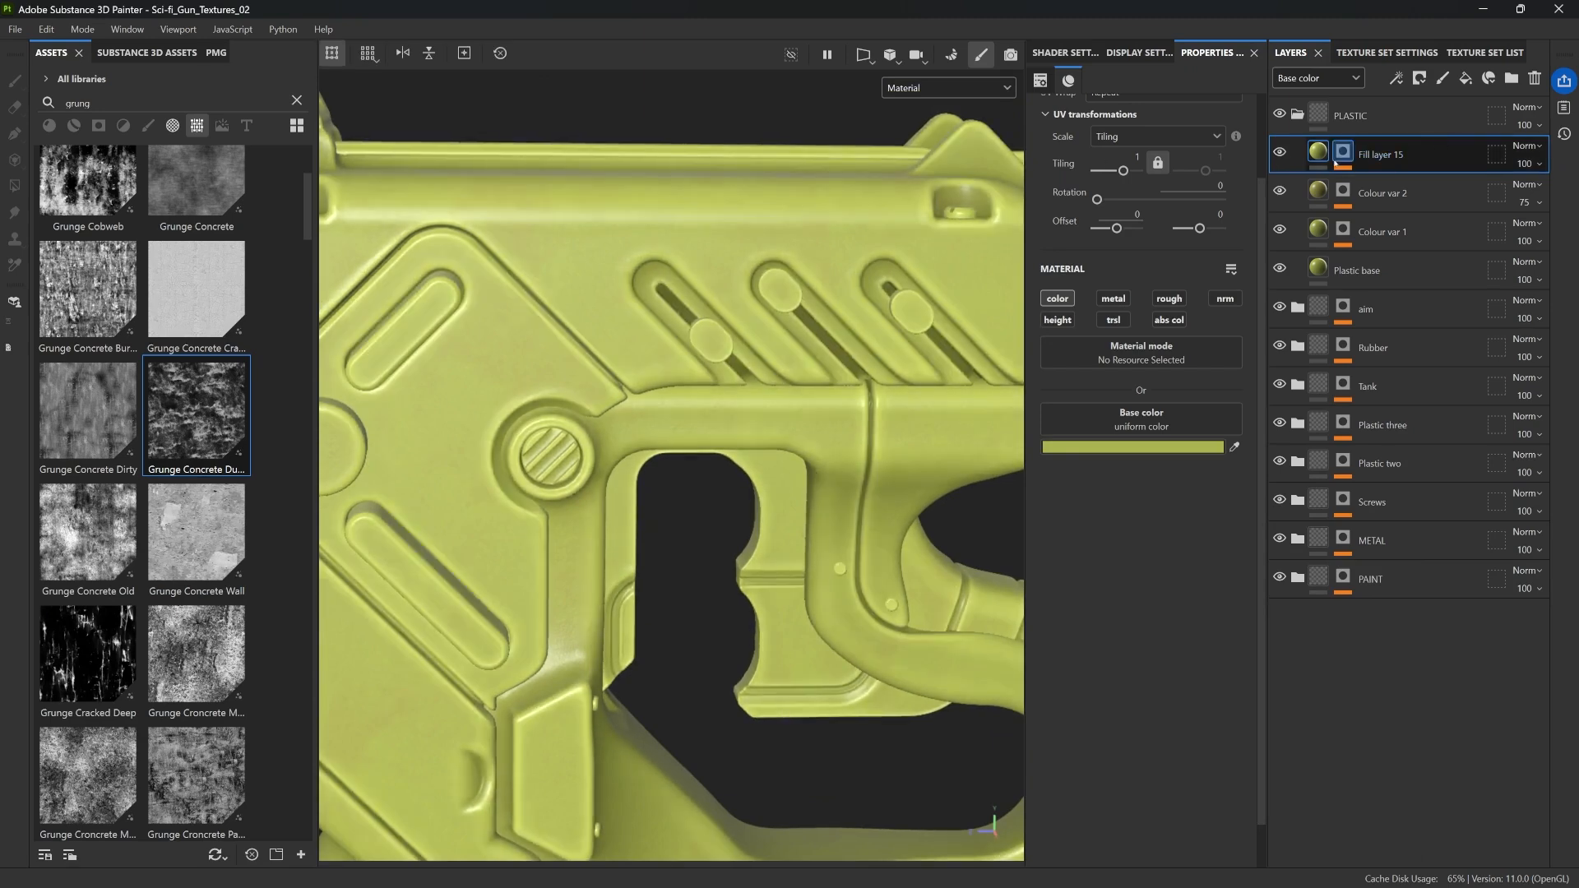
pyautogui.click(1527, 145)
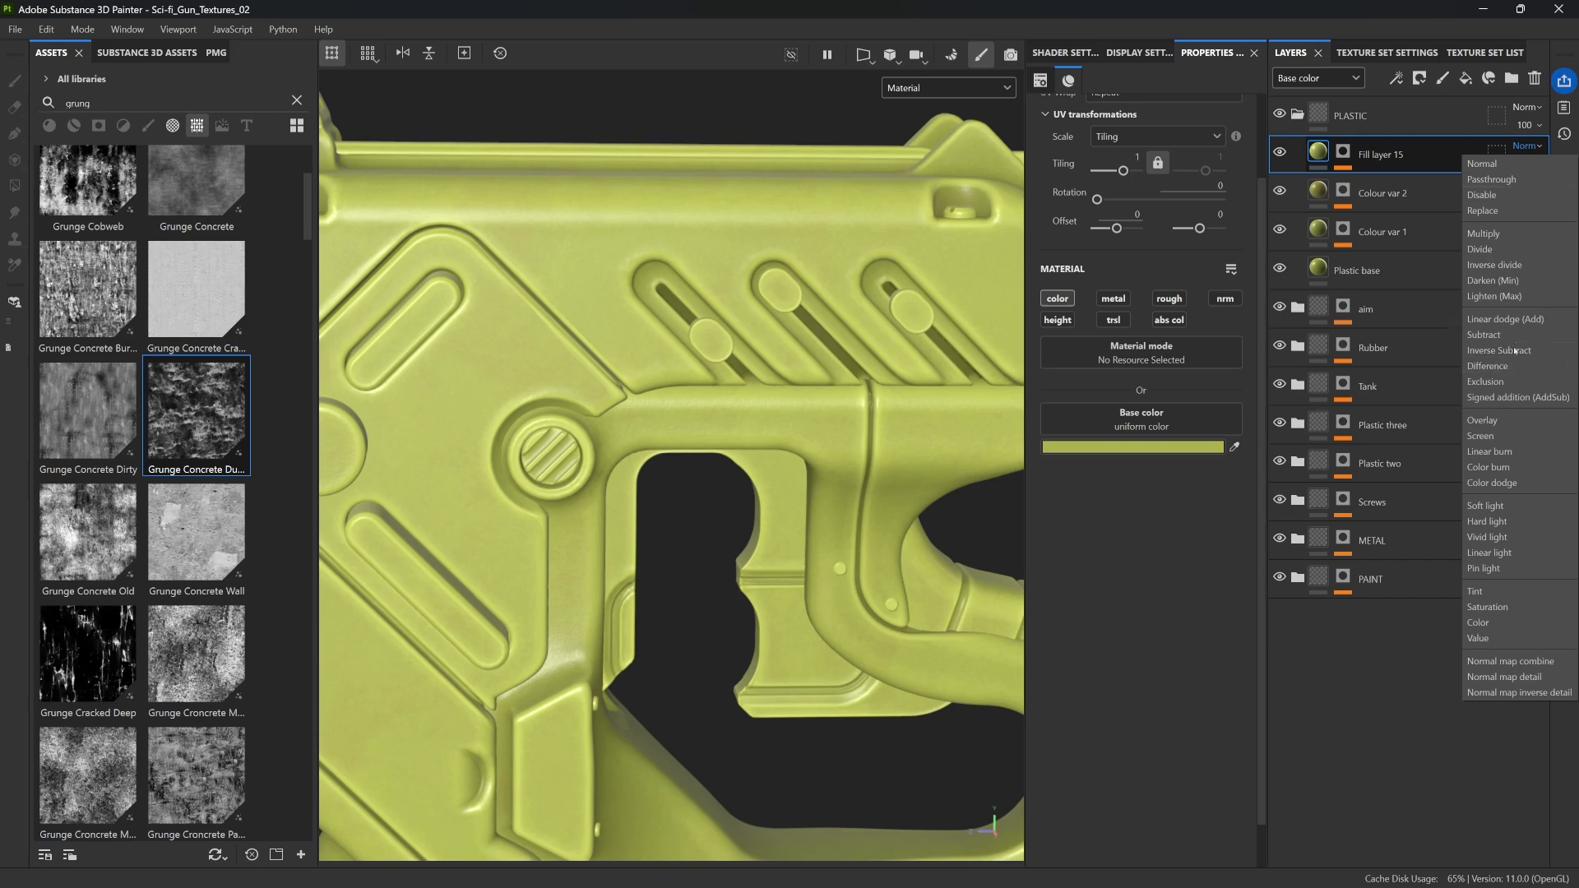
pyautogui.click(1480, 436)
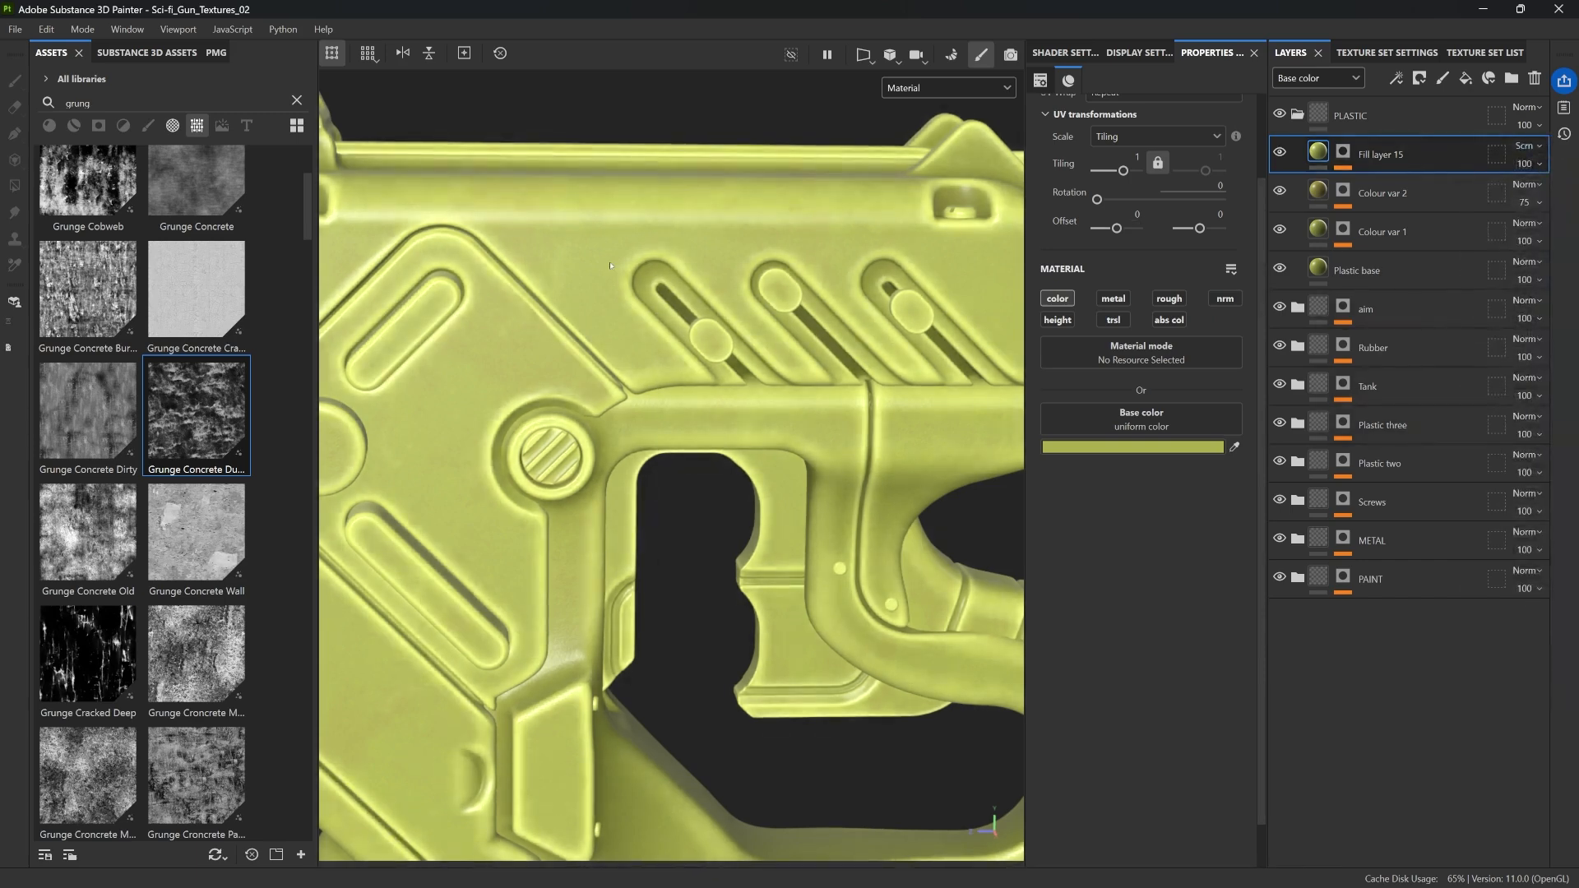
pyautogui.click(1537, 168)
pyautogui.moveTo(1570, 194); pyautogui.dragTo(1530, 194)
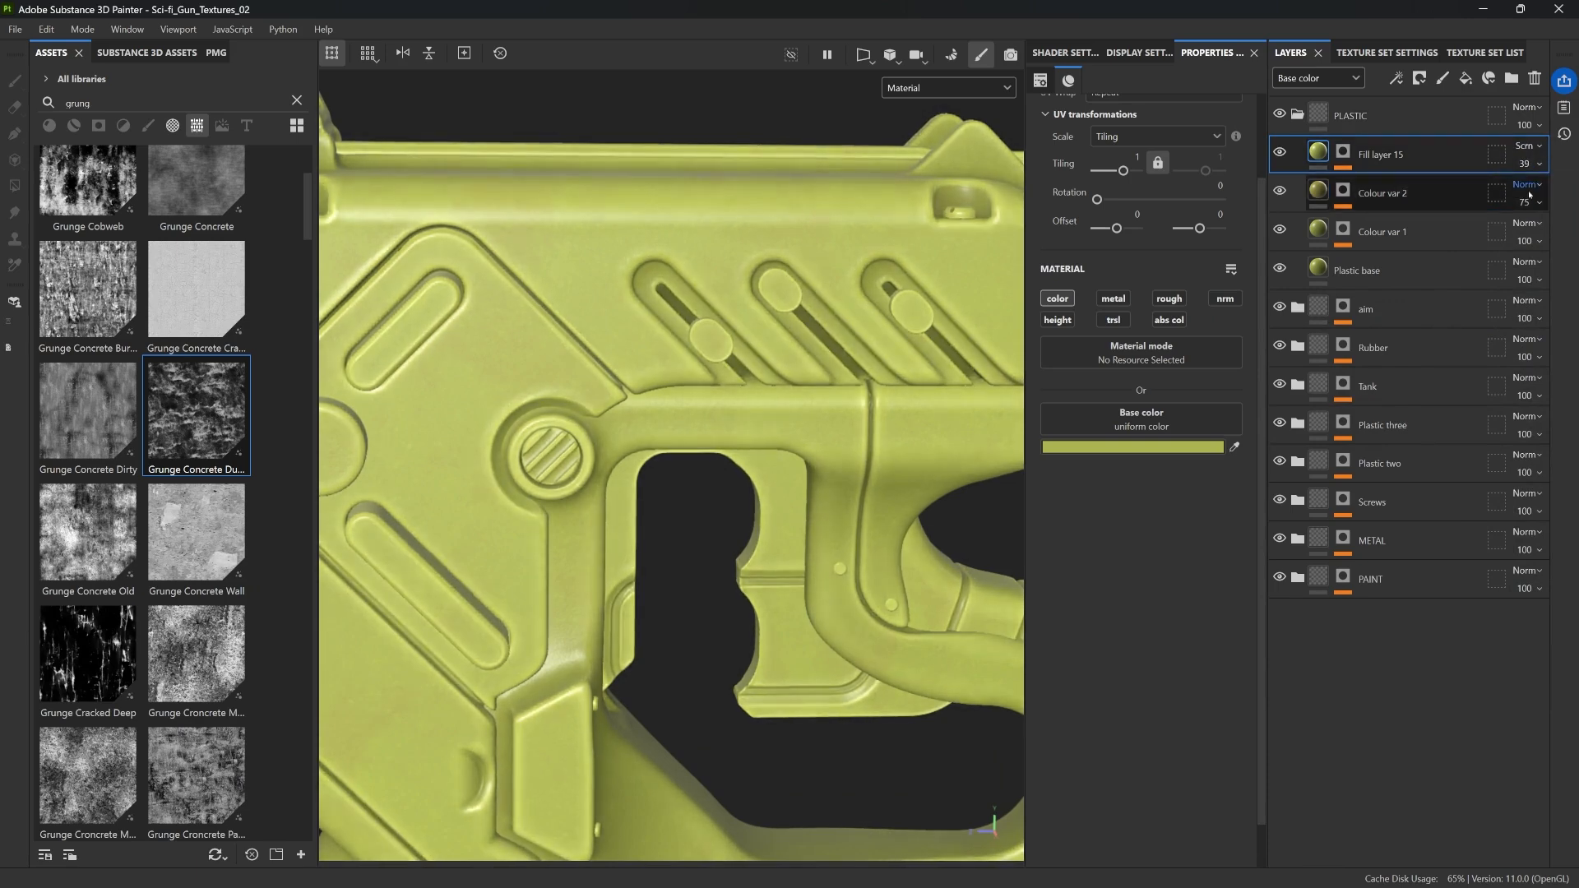
# Step: Compare the whole gun with the edge wear and both colour variation layers hidden and shown
pyautogui.moveTo(647, 322)
pyautogui.keyDown('alt'); pyautogui.mouseDown()
pyautogui.moveTo(666, 297)
pyautogui.moveTo(650, 322)
pyautogui.mouseUp(); pyautogui.keyUp('alt')
pyautogui.scroll(-4, 666, 298)
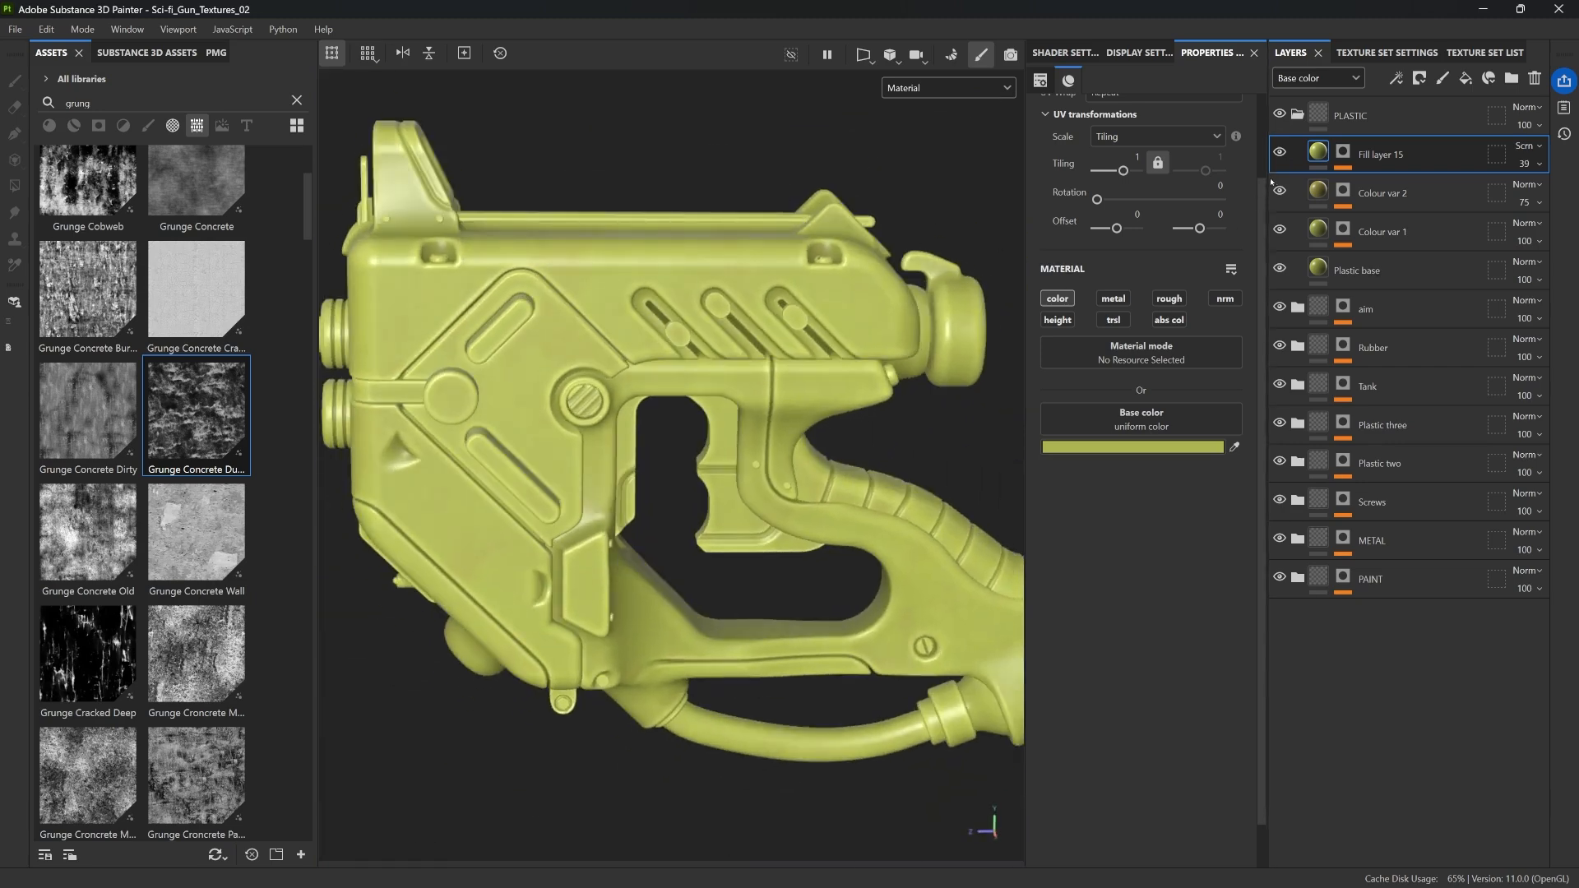
pyautogui.press('Tab')
pyautogui.keyDown('alt'); pyautogui.moveTo(1166, 239); pyautogui.dragTo(1089, 236); pyautogui.keyUp('alt')
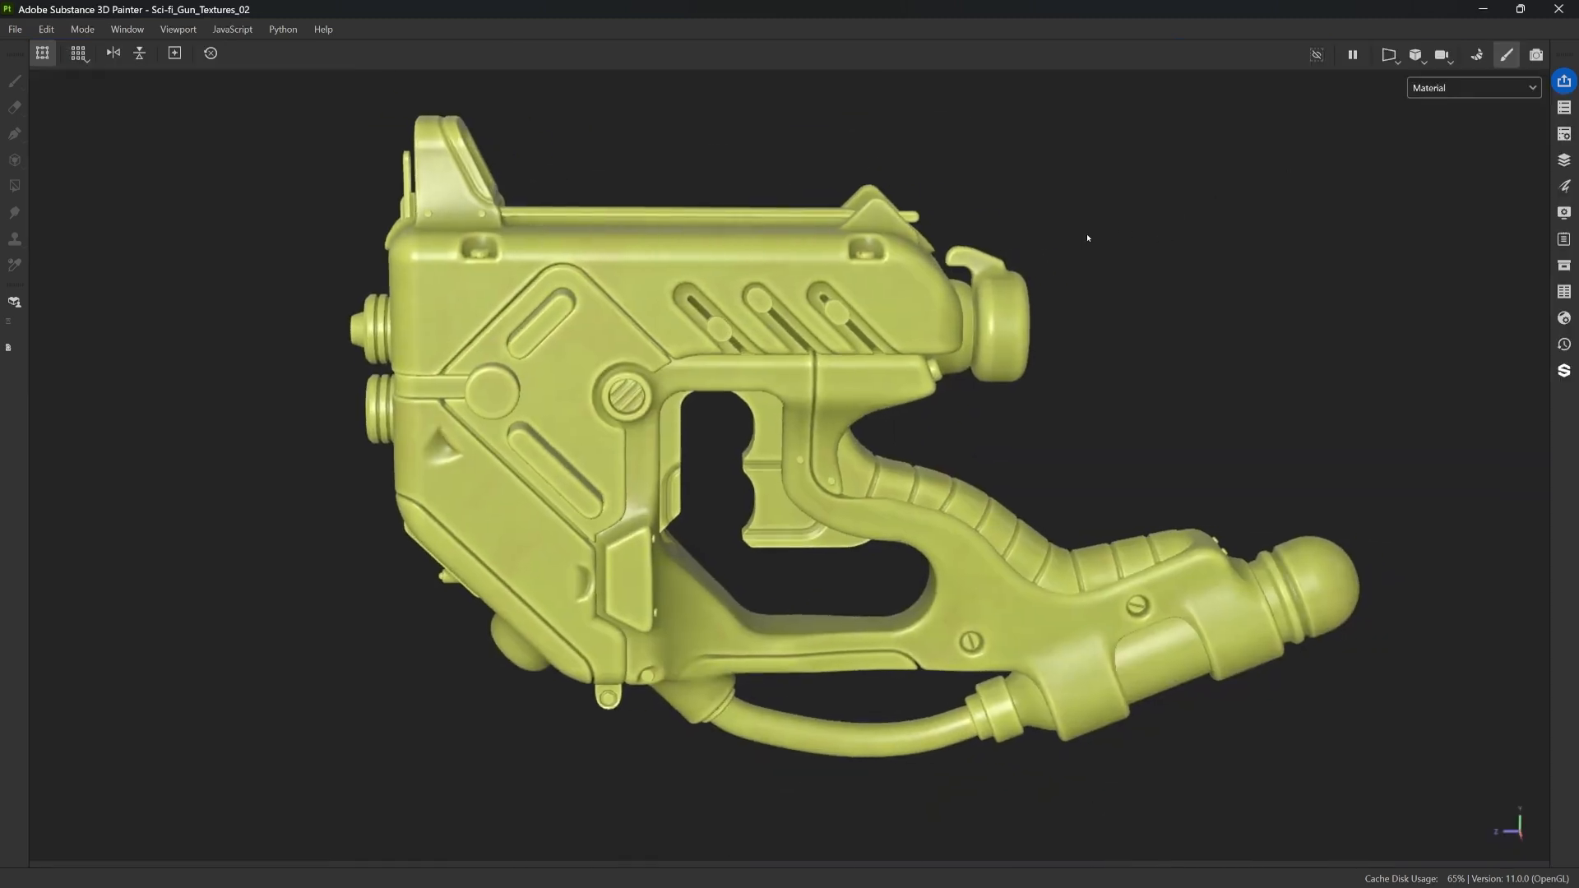
pyautogui.press('Tab')
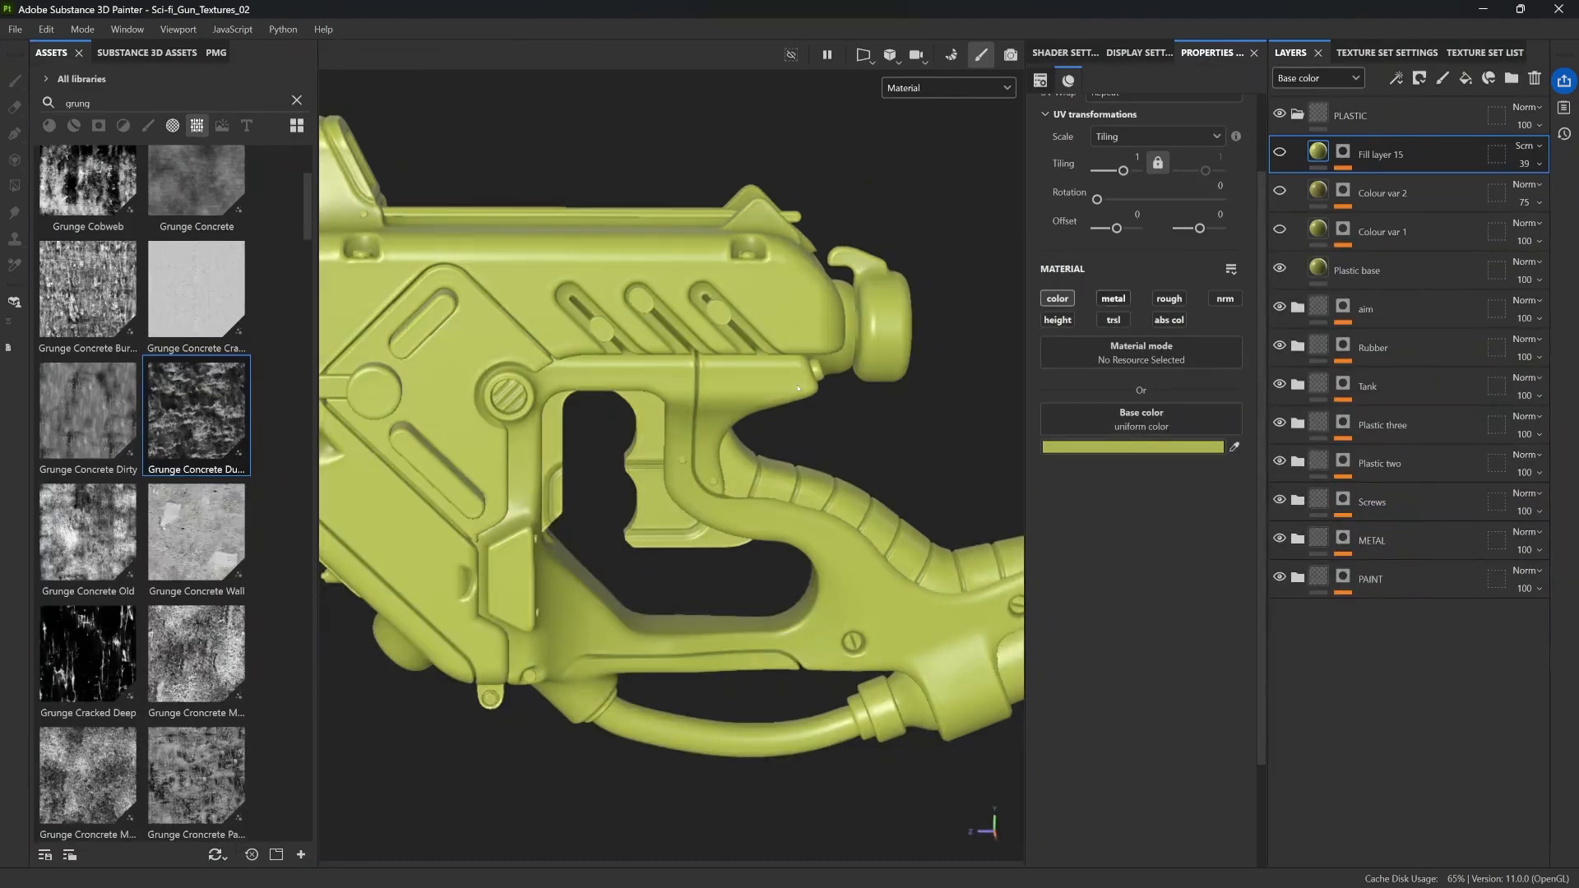
pyautogui.press('Tab')
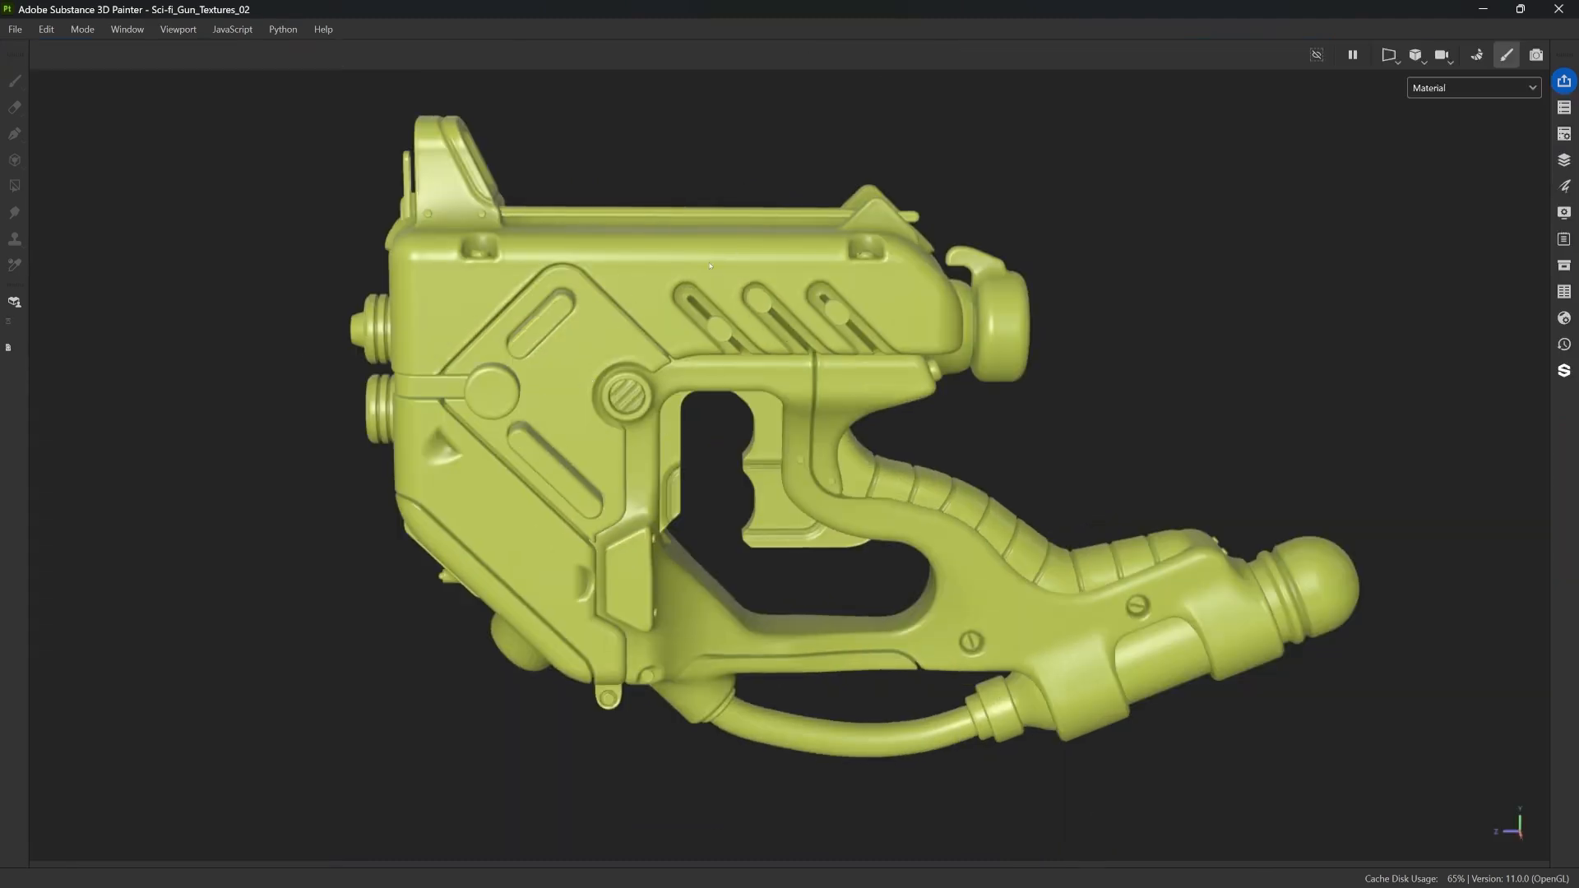
pyautogui.press('Tab')
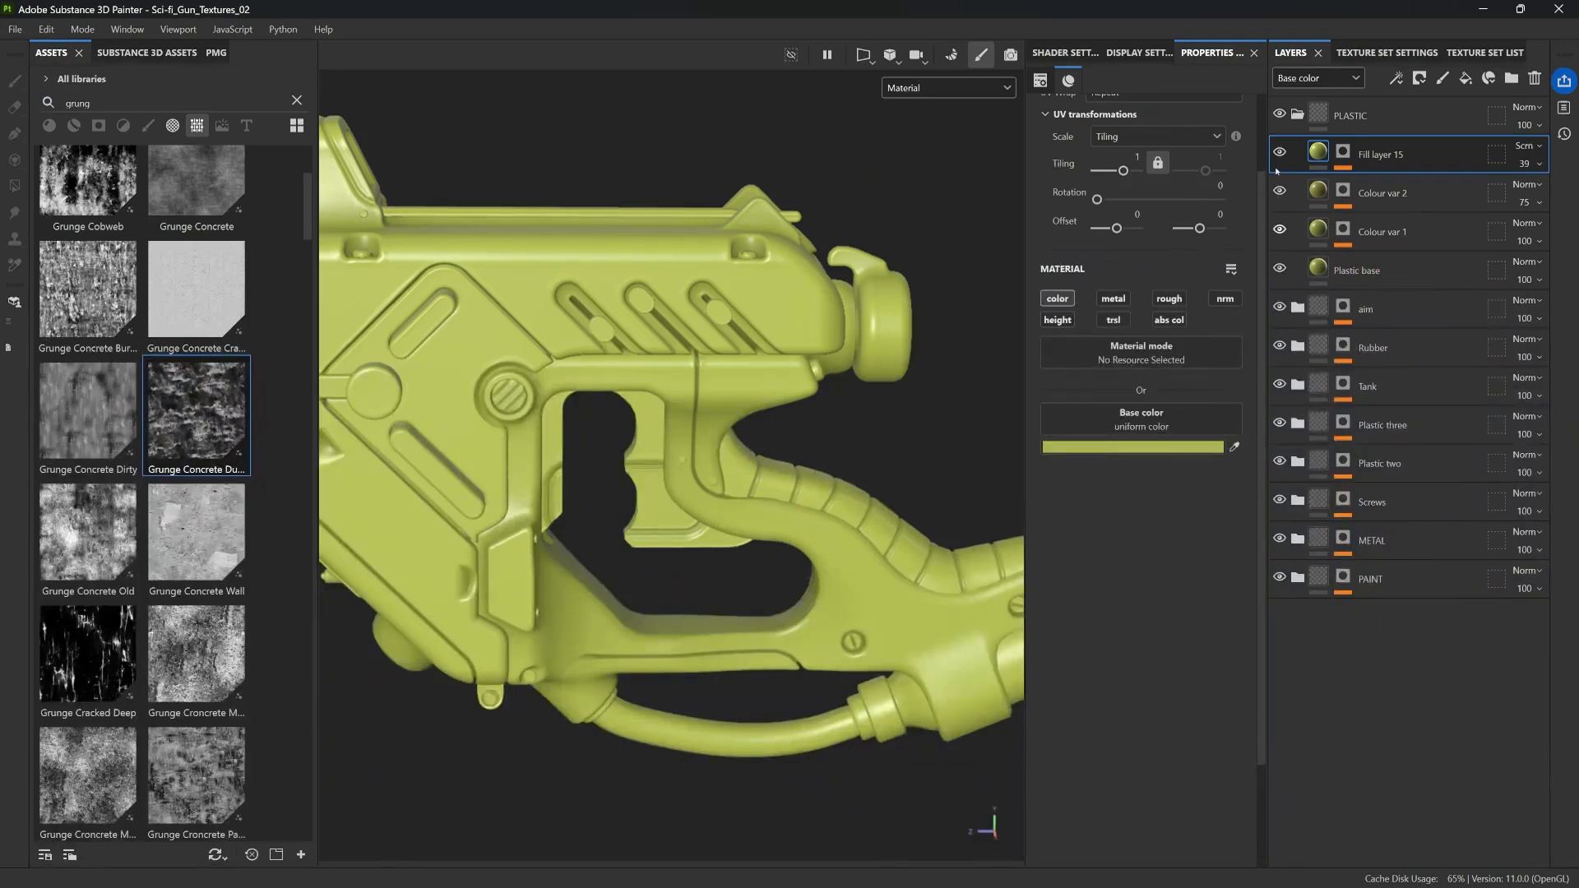
pyautogui.keyDown('alt'); pyautogui.moveTo(852, 196); pyautogui.dragTo(889, 201, button='middle'); pyautogui.keyUp('alt')
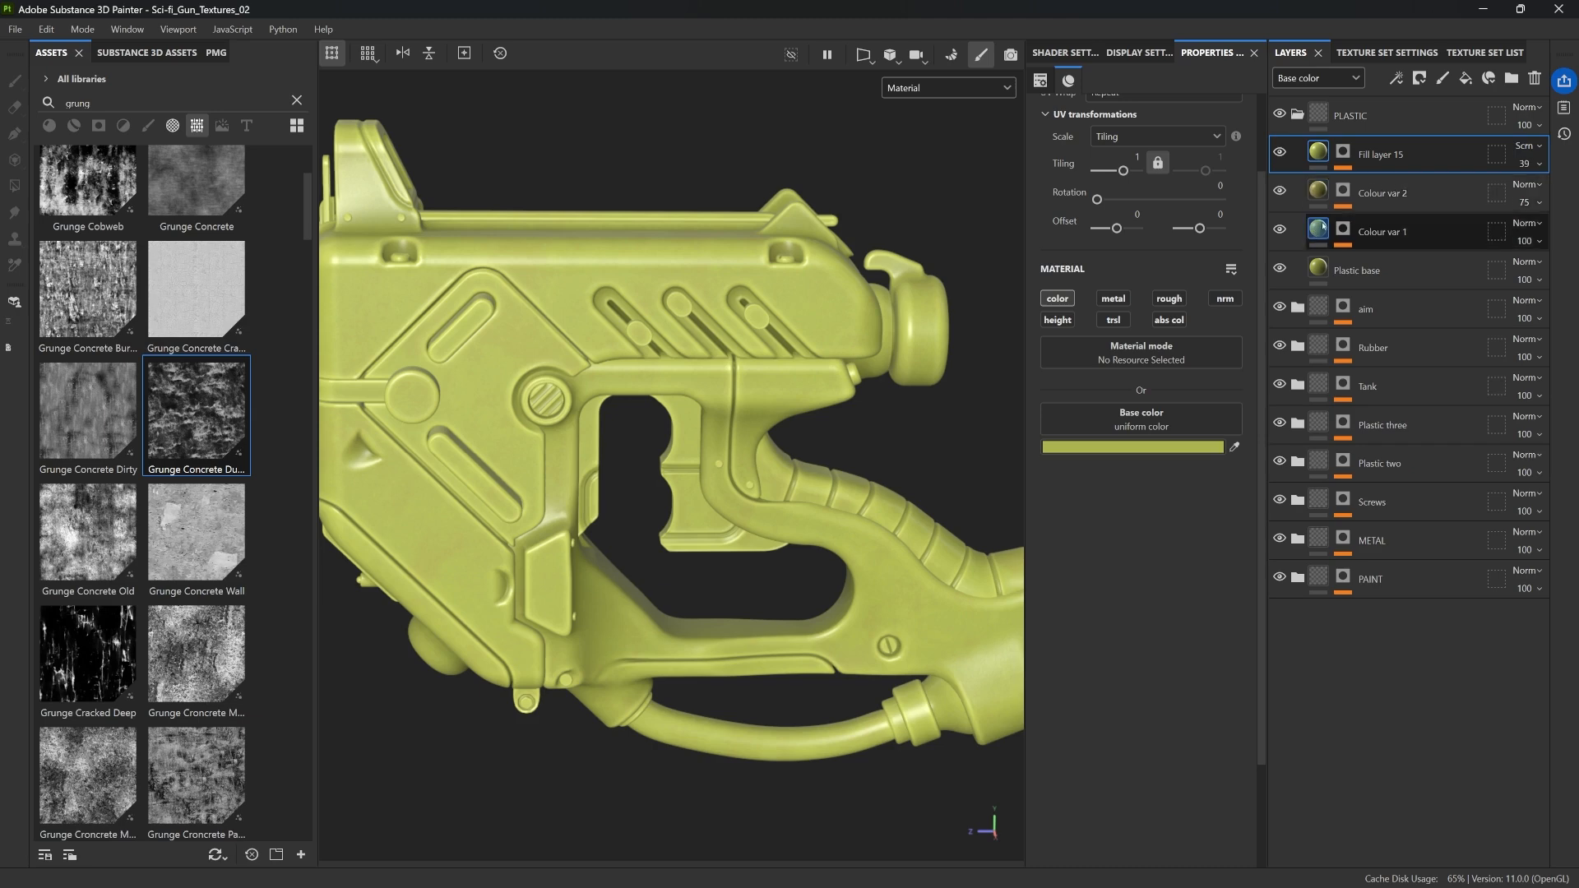
# Step: Enable the roughness channel on the Colour var 1 layer and set its roughness to 0.4038
pyautogui.click(1390, 234)
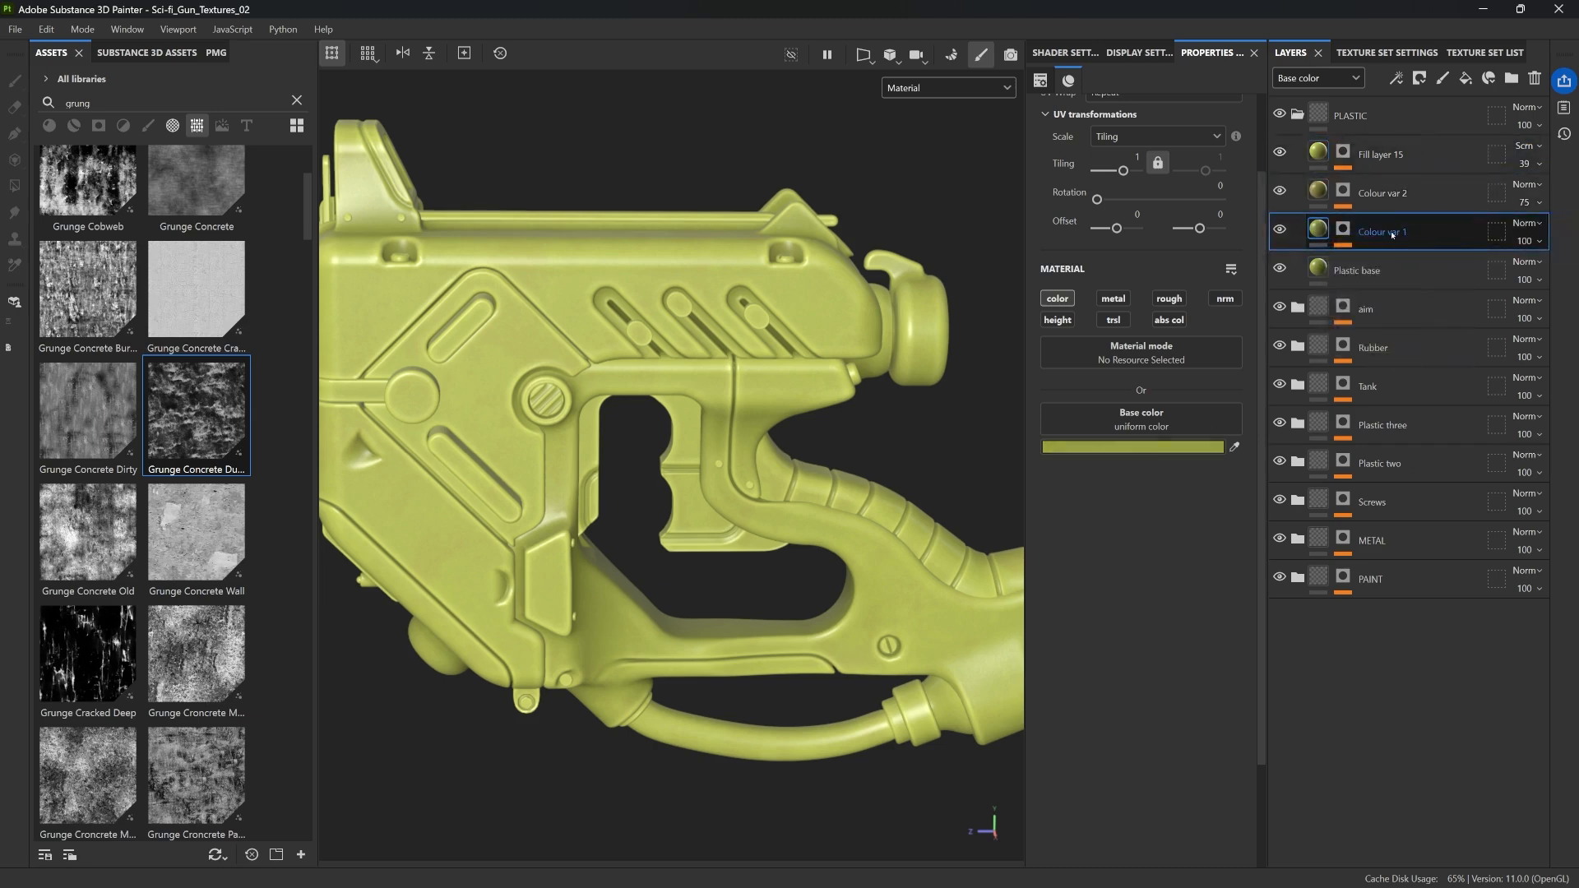
pyautogui.click(1172, 300)
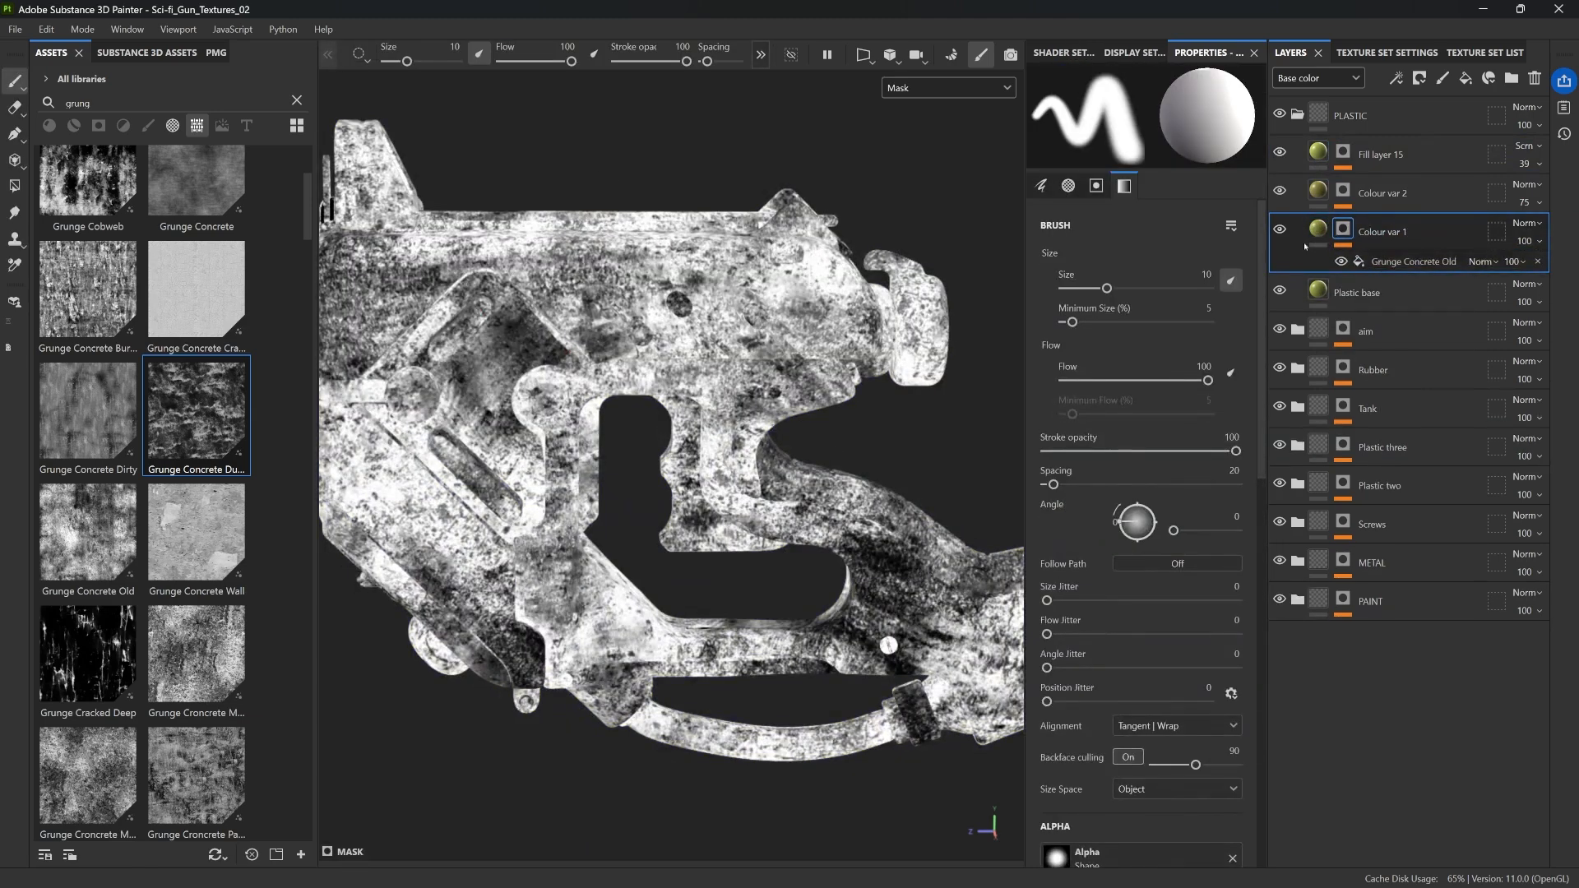
pyautogui.click(1313, 233)
pyautogui.scroll(5, 688, 311)
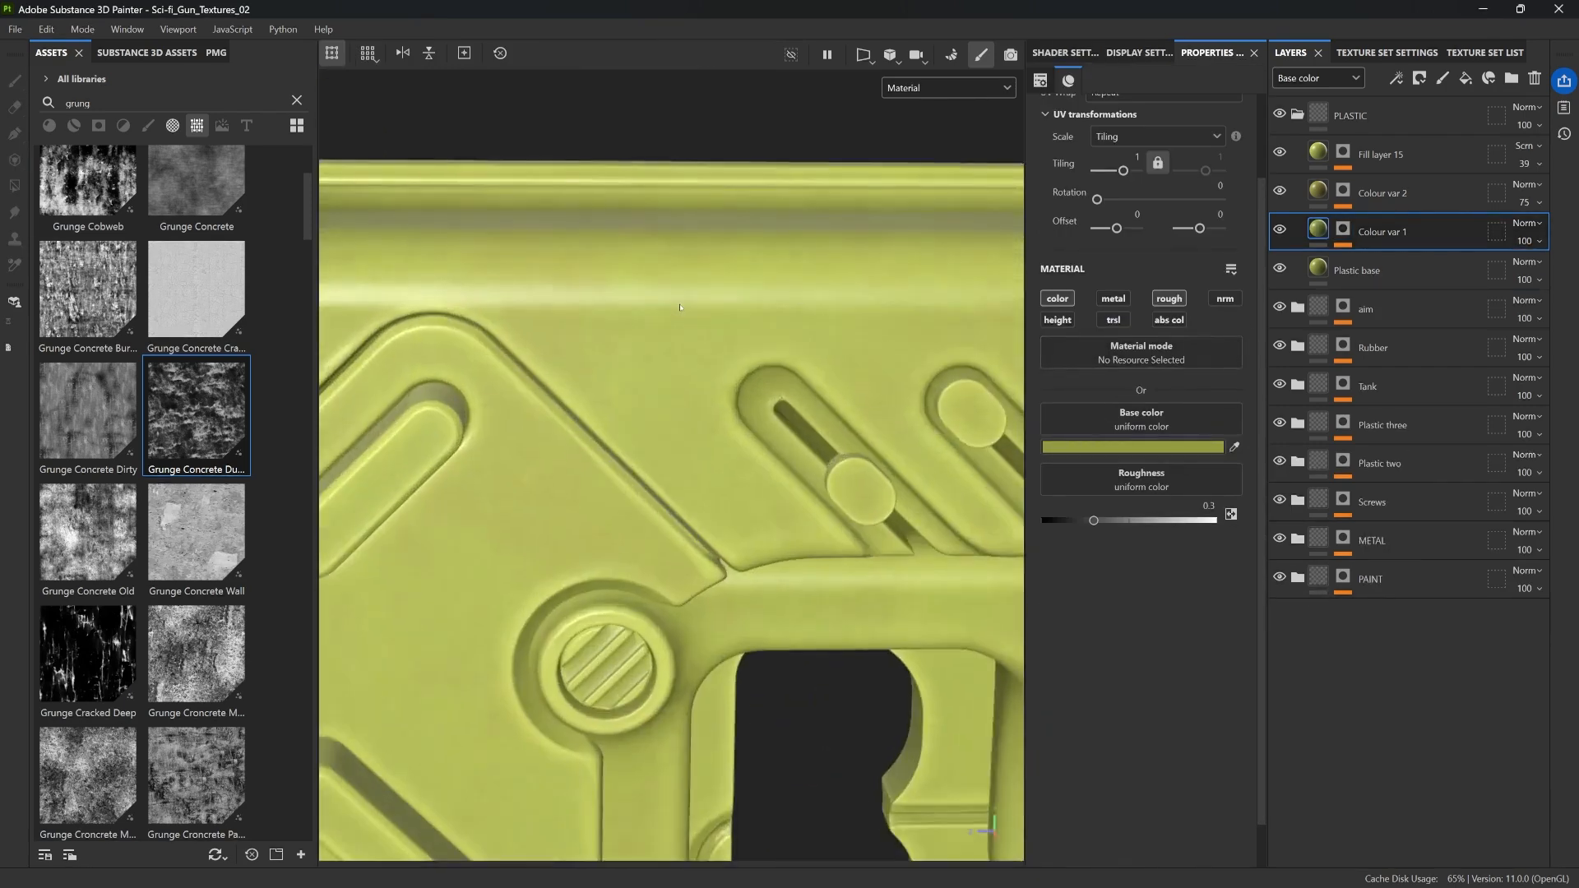
pyautogui.keyDown('alt'); pyautogui.moveTo(688, 311); pyautogui.dragTo(648, 298); pyautogui.keyUp('alt')
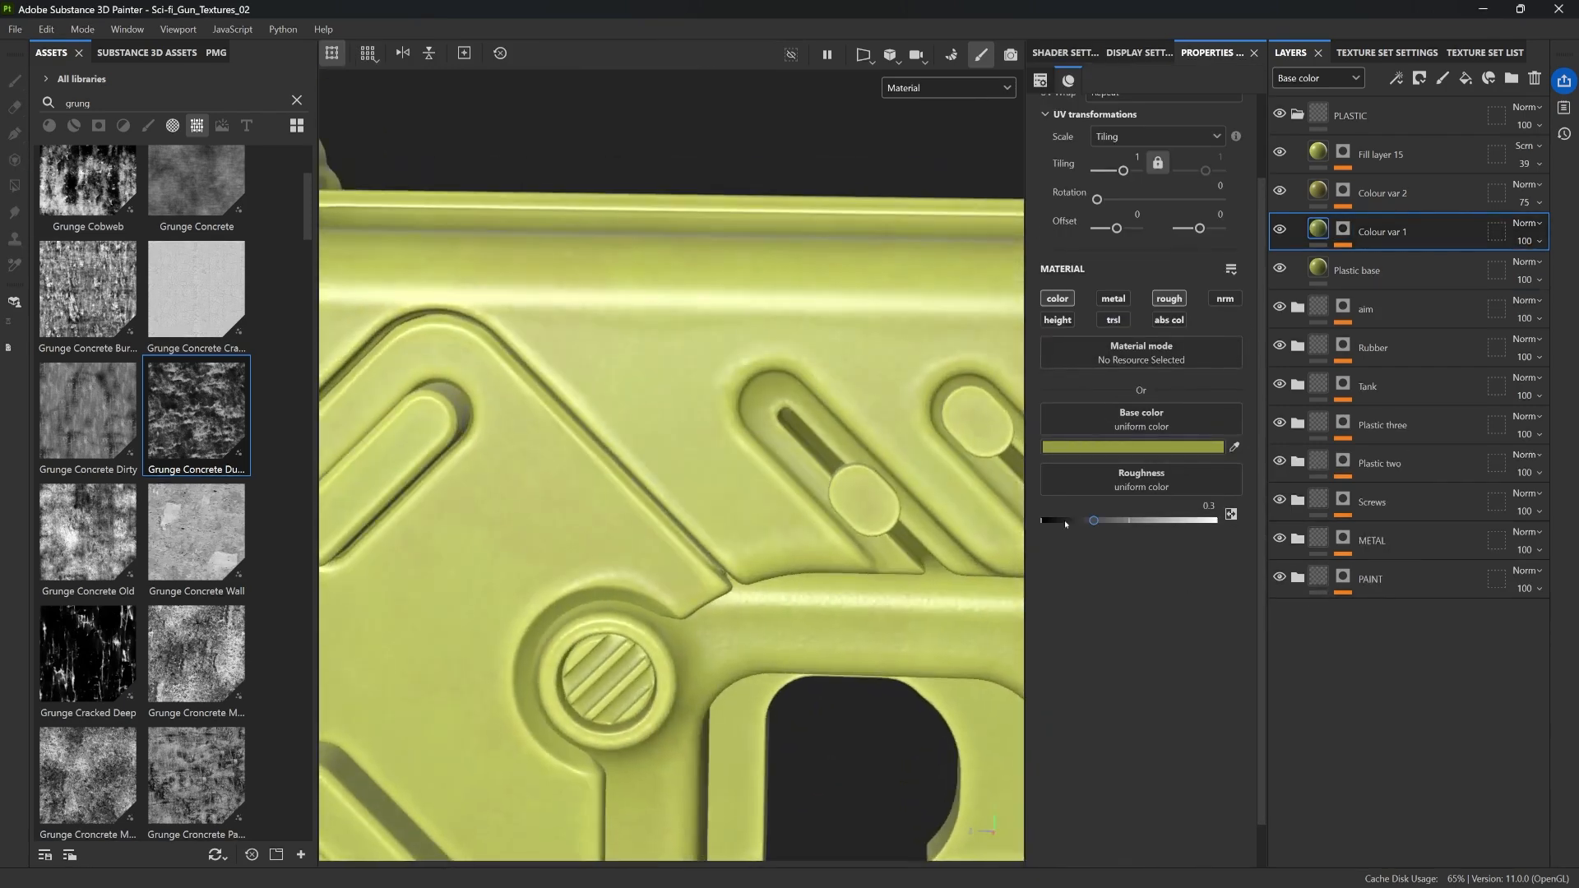
pyautogui.moveTo(1081, 522); pyautogui.dragTo(1126, 521)
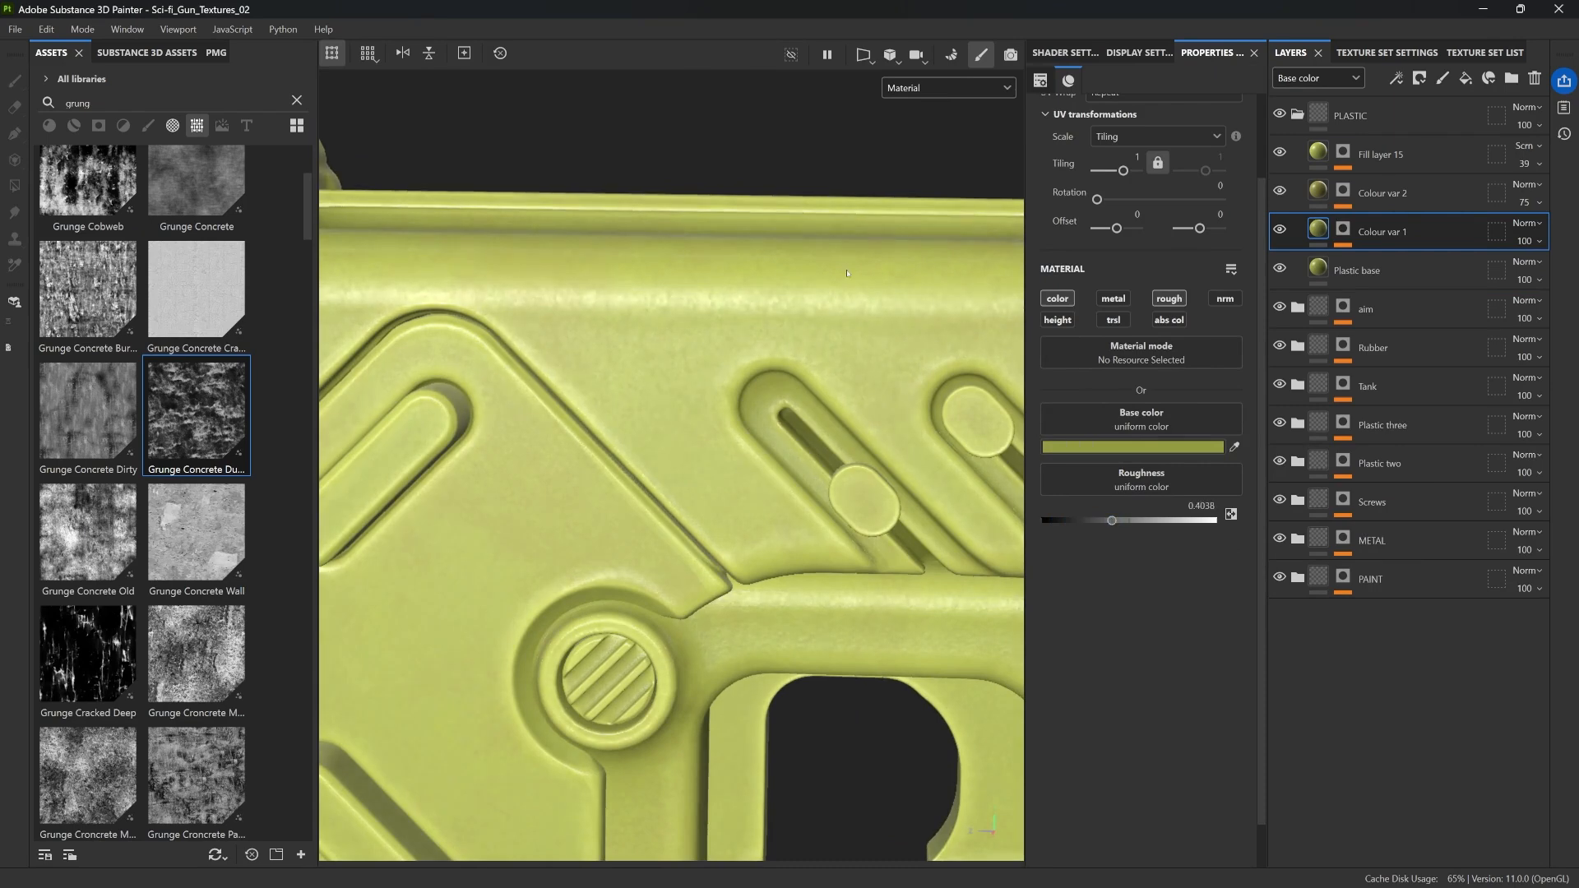
pyautogui.keyDown('alt'); pyautogui.moveTo(848, 275); pyautogui.dragTo(752, 279); pyautogui.keyUp('alt')
# Step: Enable the roughness channel on the Colour var 2 layer and set its roughness to 0.5775
pyautogui.click(1382, 192)
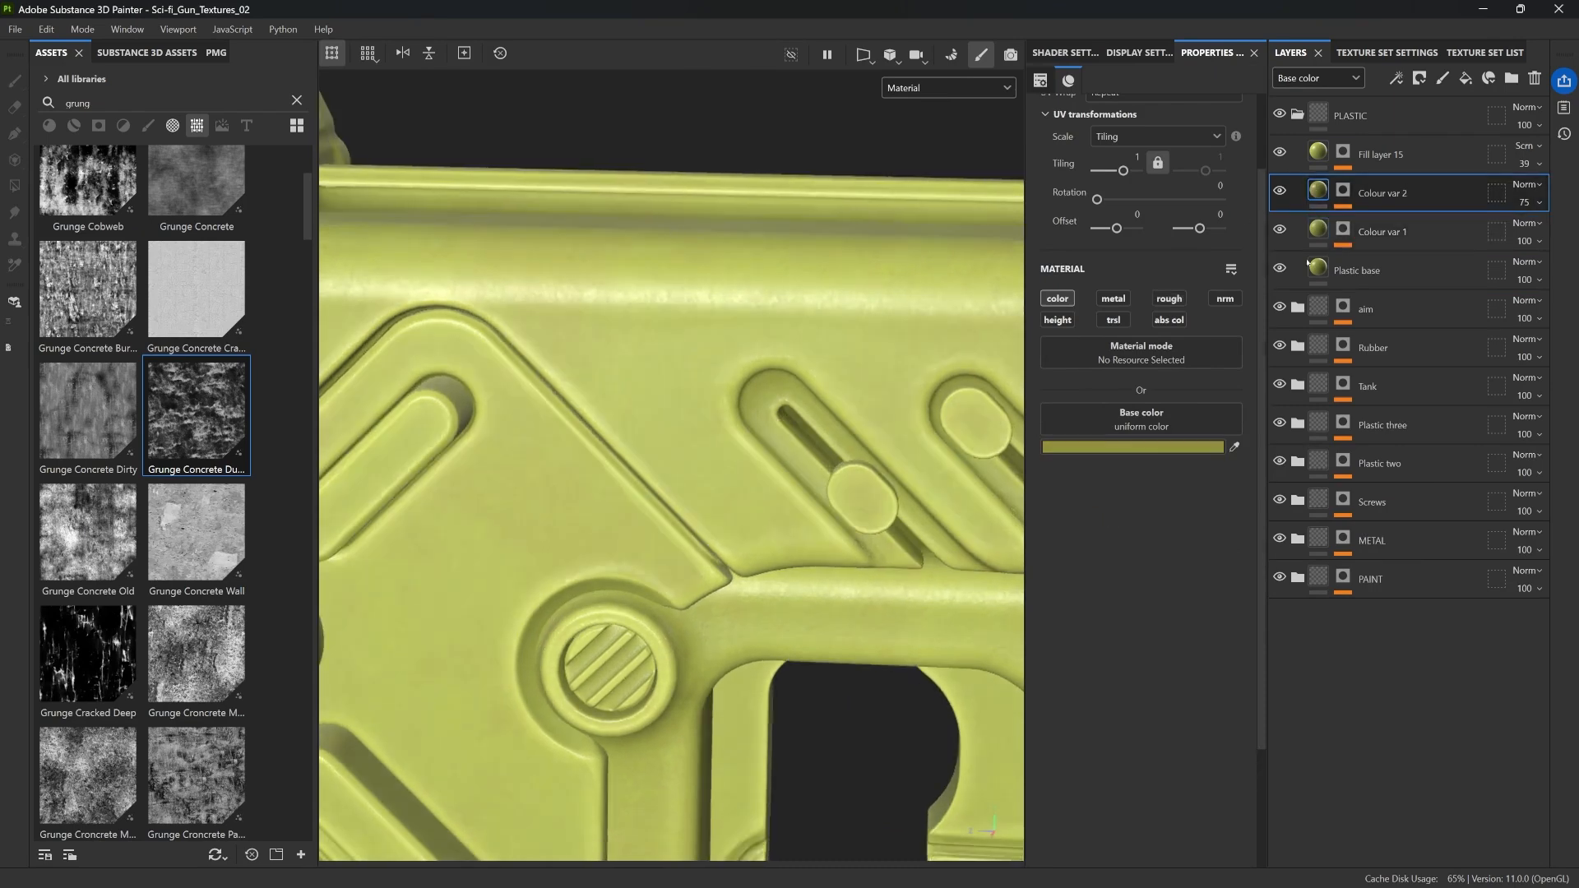
pyautogui.click(1169, 298)
pyautogui.moveTo(1097, 519); pyautogui.dragTo(1158, 511)
pyautogui.keyDown('alt'); pyautogui.moveTo(632, 222); pyautogui.dragTo(643, 287); pyautogui.keyUp('alt')
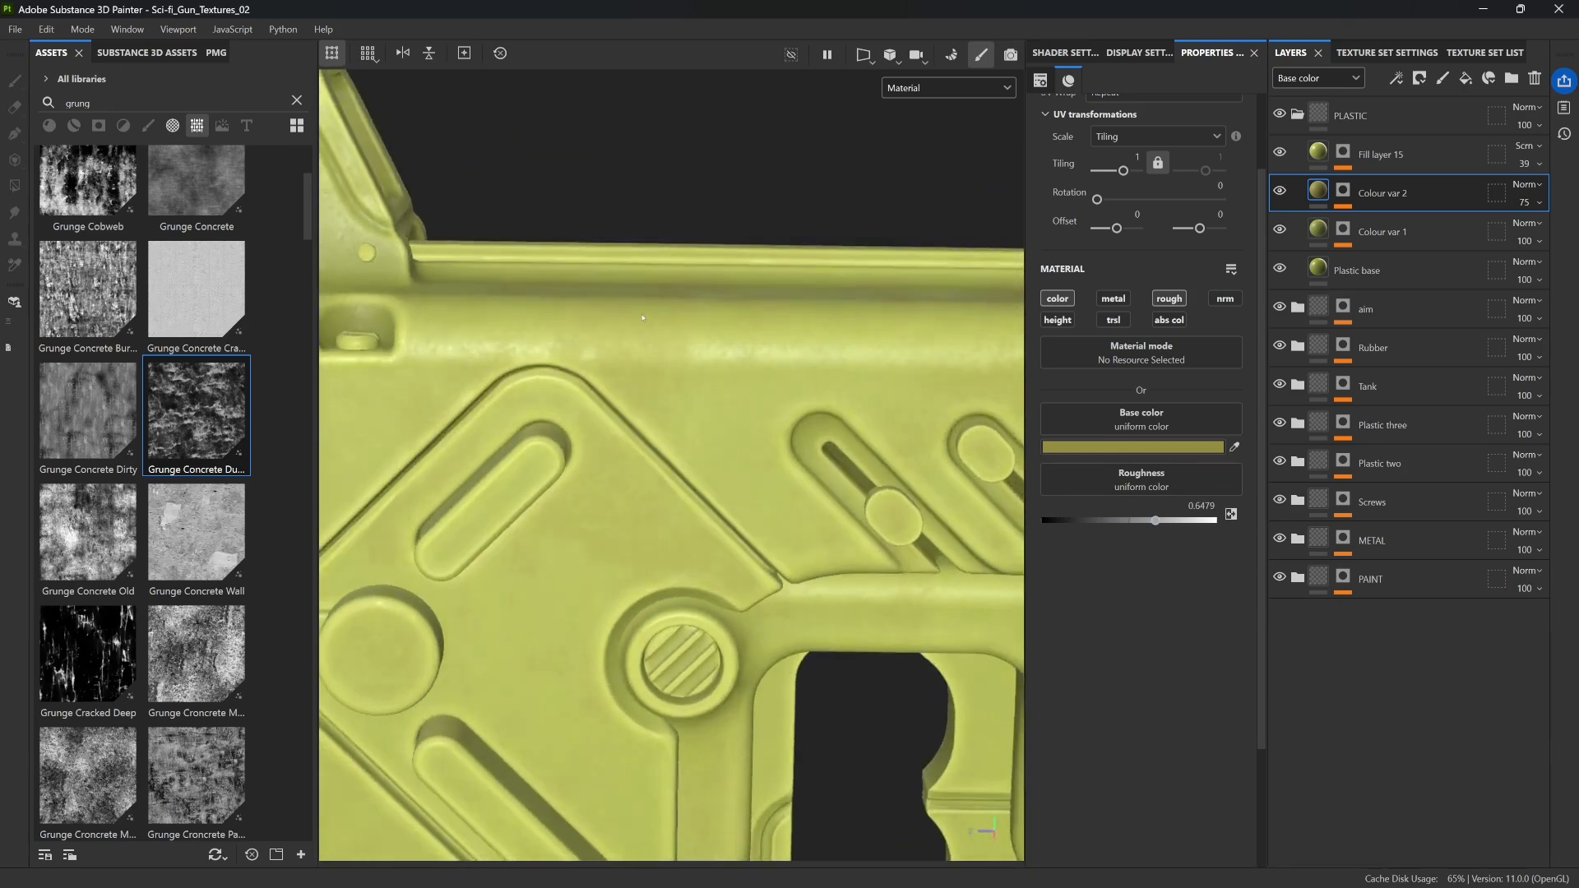
pyautogui.keyDown('alt'); pyautogui.moveTo(665, 352); pyautogui.dragTo(648, 344); pyautogui.keyUp('alt')
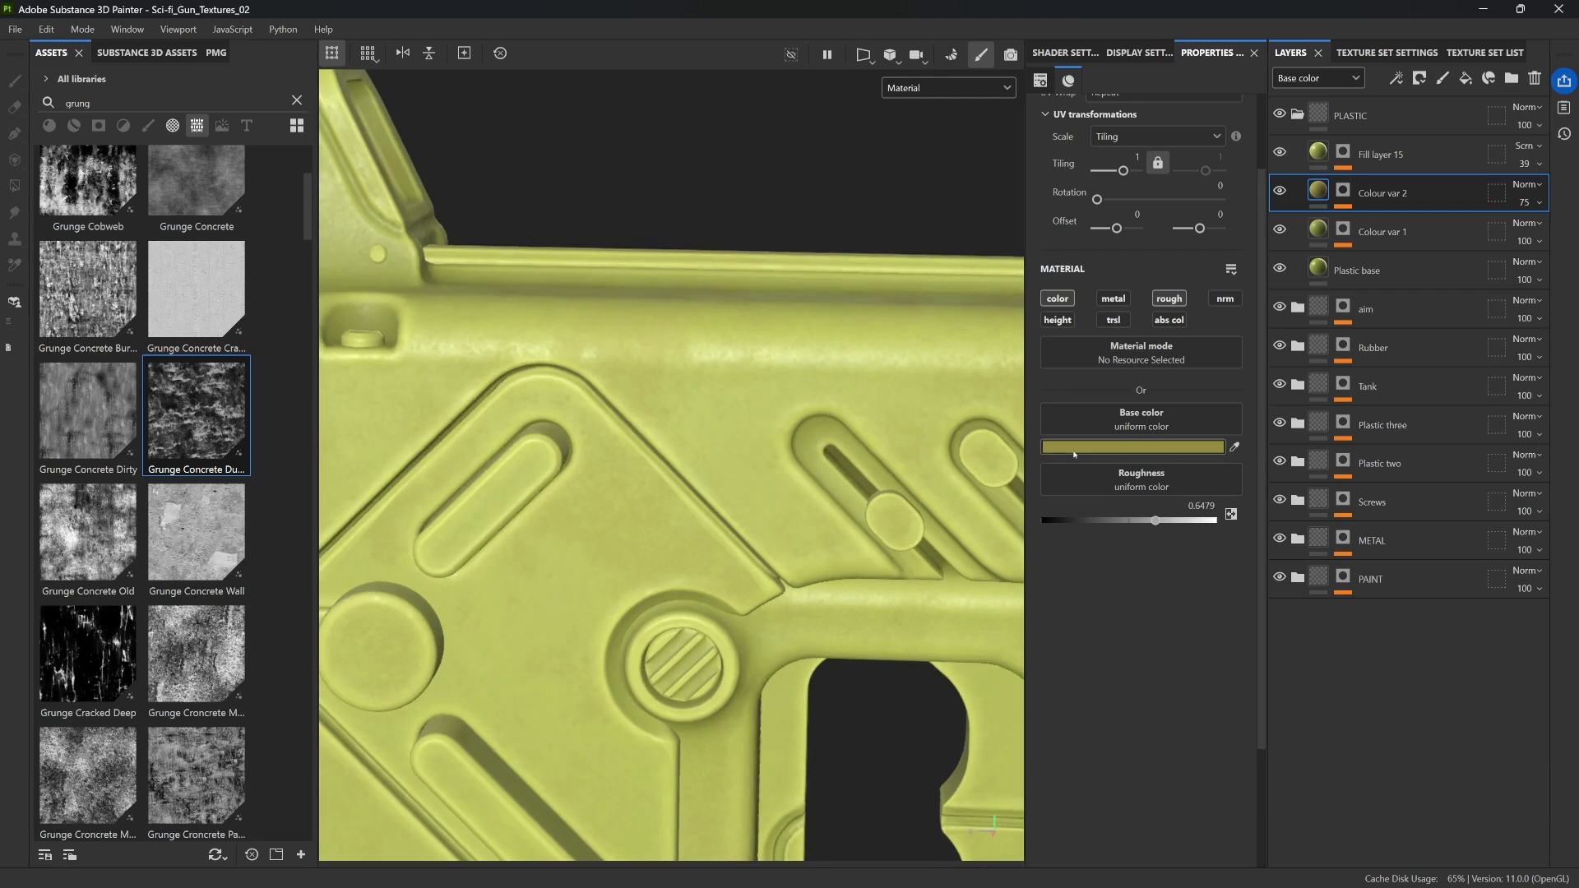
pyautogui.moveTo(1155, 523); pyautogui.dragTo(1142, 523)
pyautogui.scroll(-3, 664, 367)
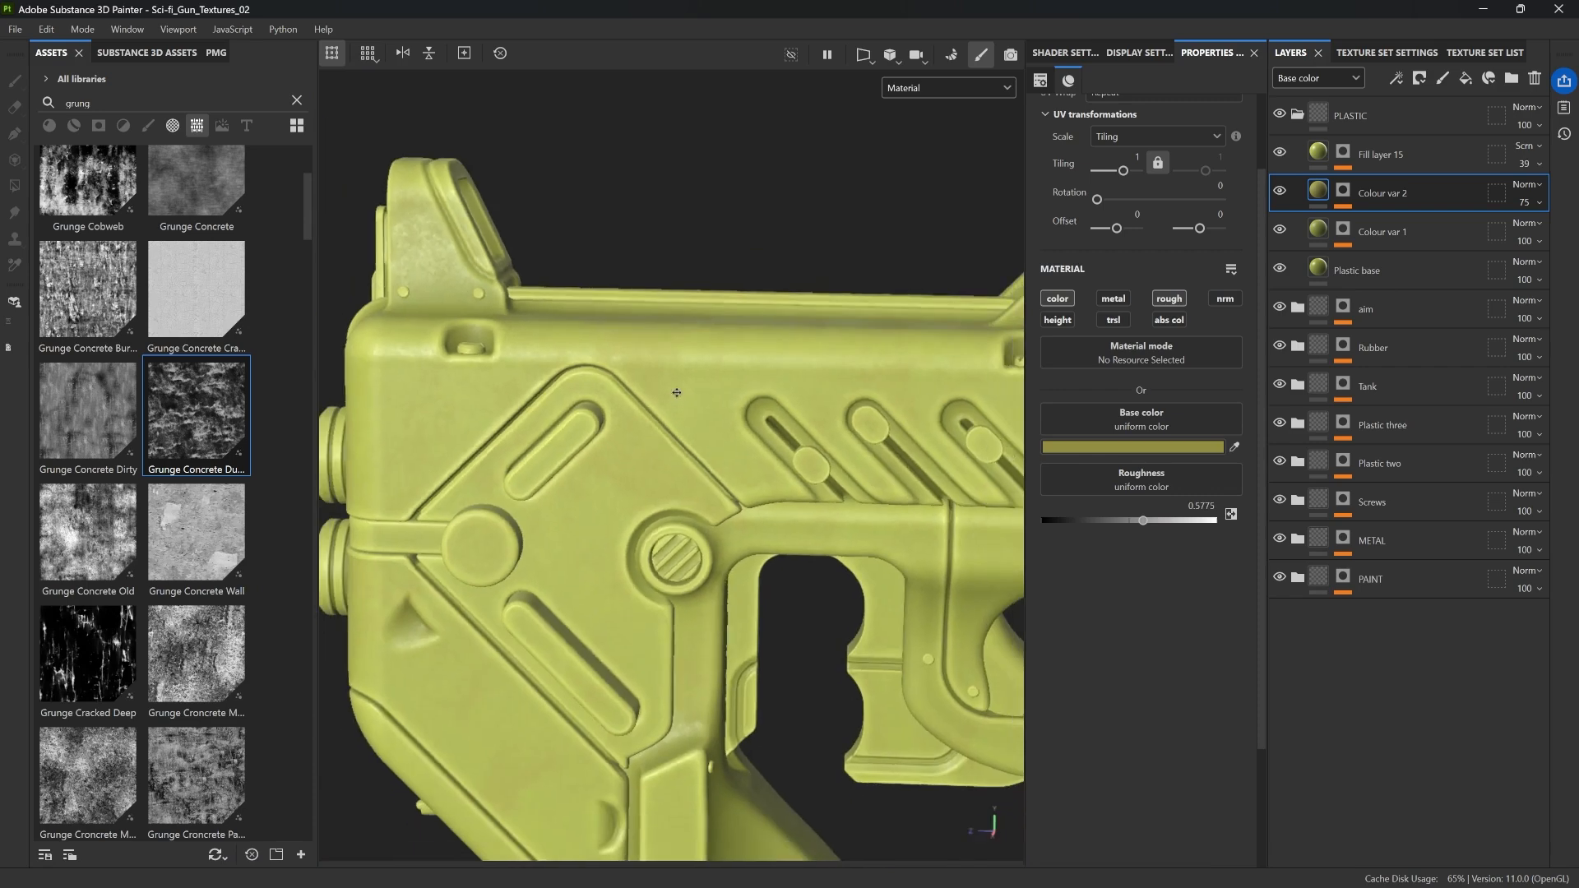
# Step: Enable roughness at 0.1737 on the edge wear fill layer and inspect the gun in the roughness and material views
pyautogui.click(1319, 153)
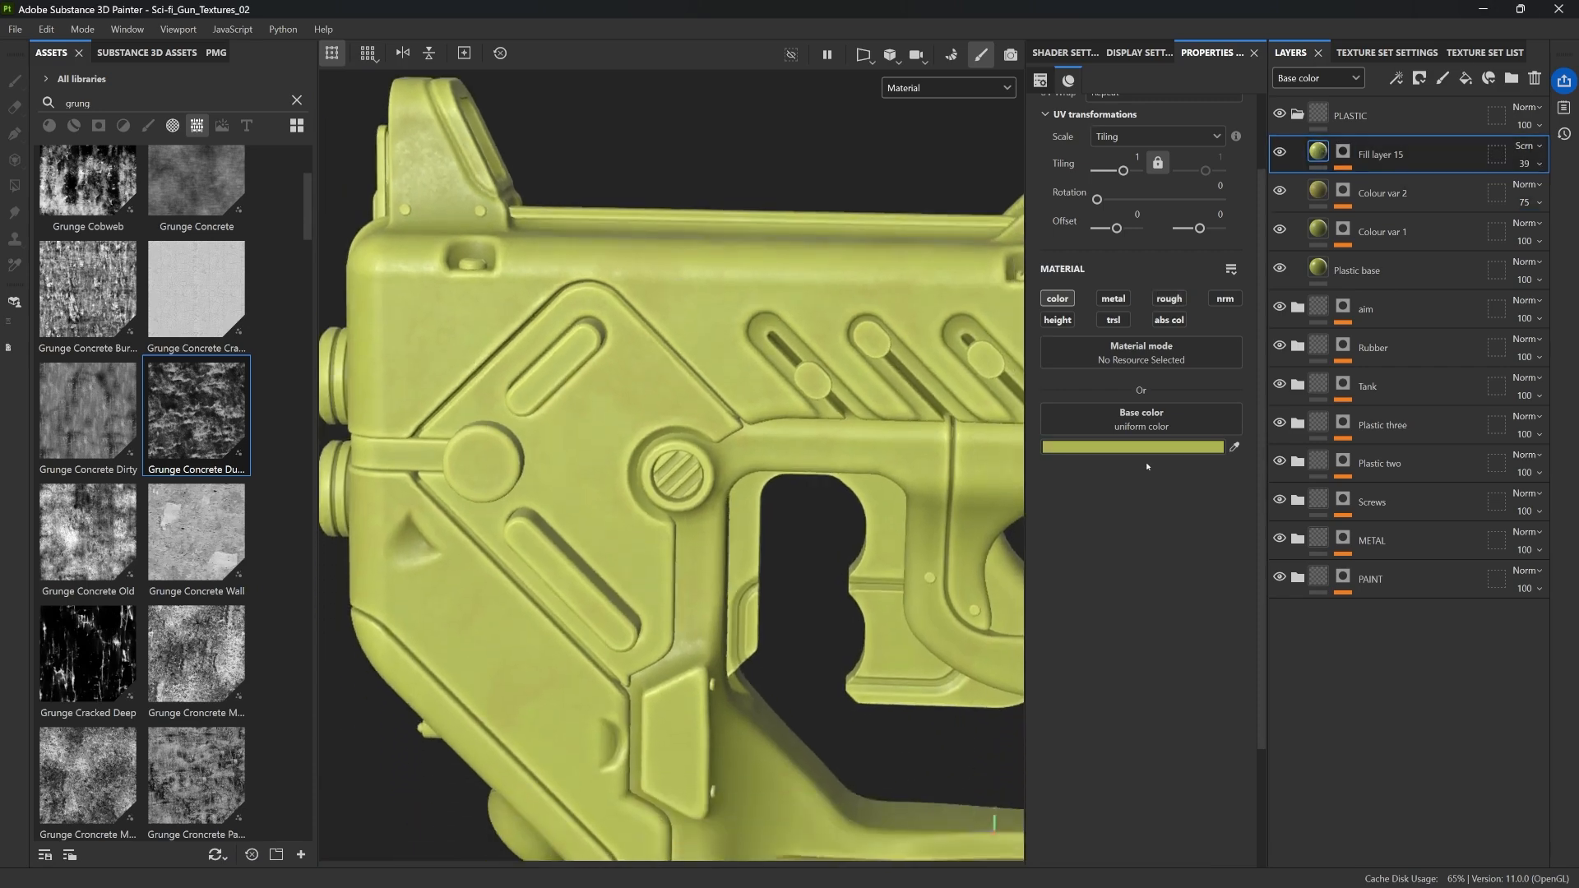
pyautogui.moveTo(1096, 520); pyautogui.dragTo(1072, 520)
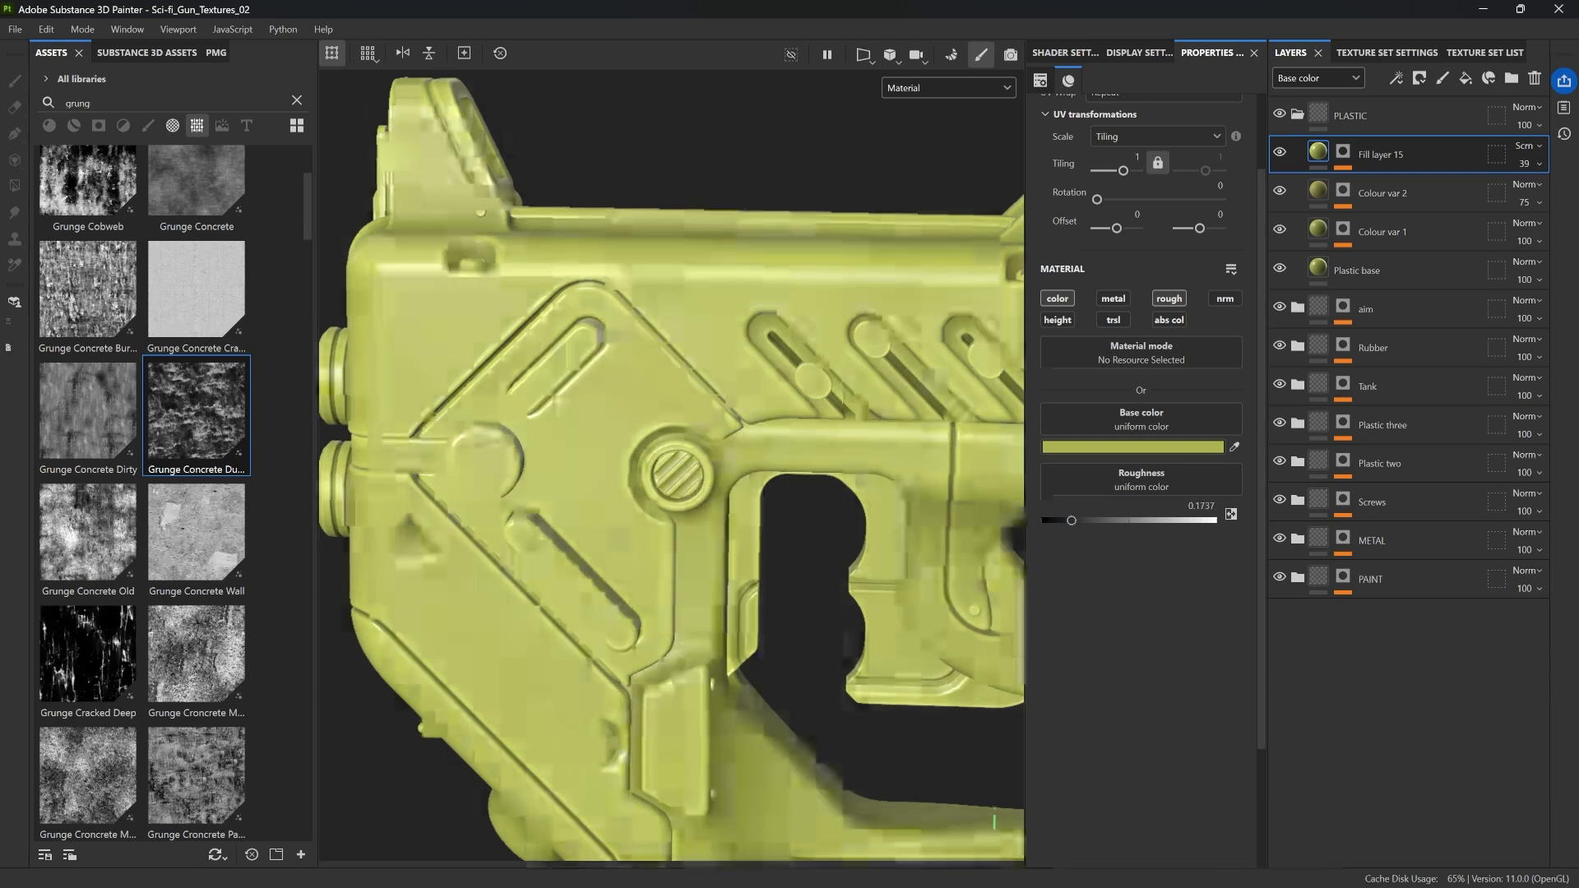
pyautogui.click(938, 86)
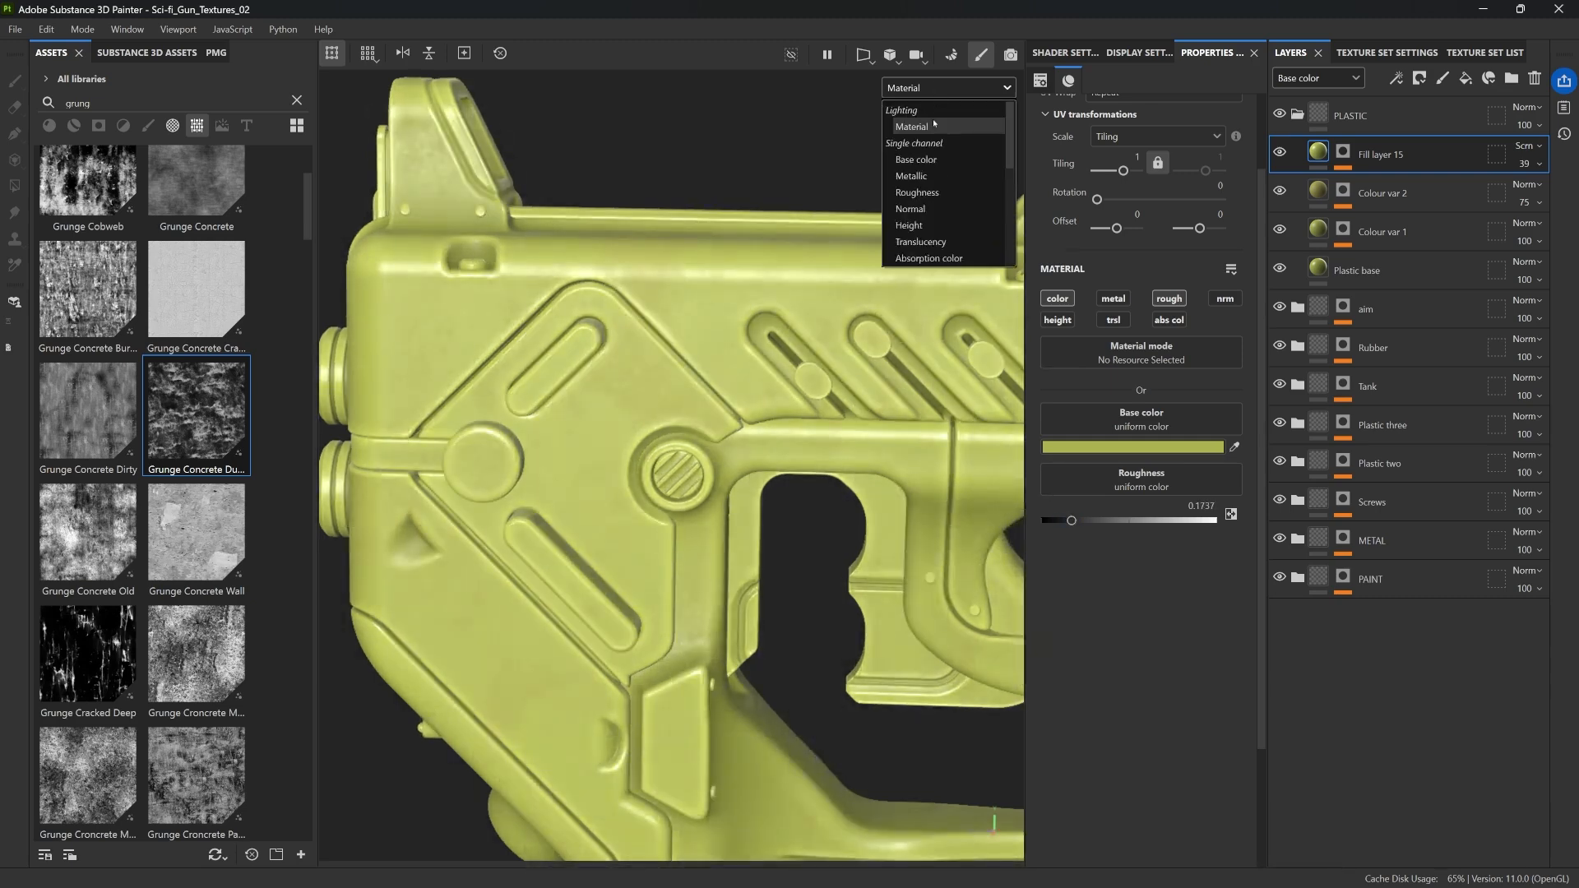
pyautogui.click(920, 192)
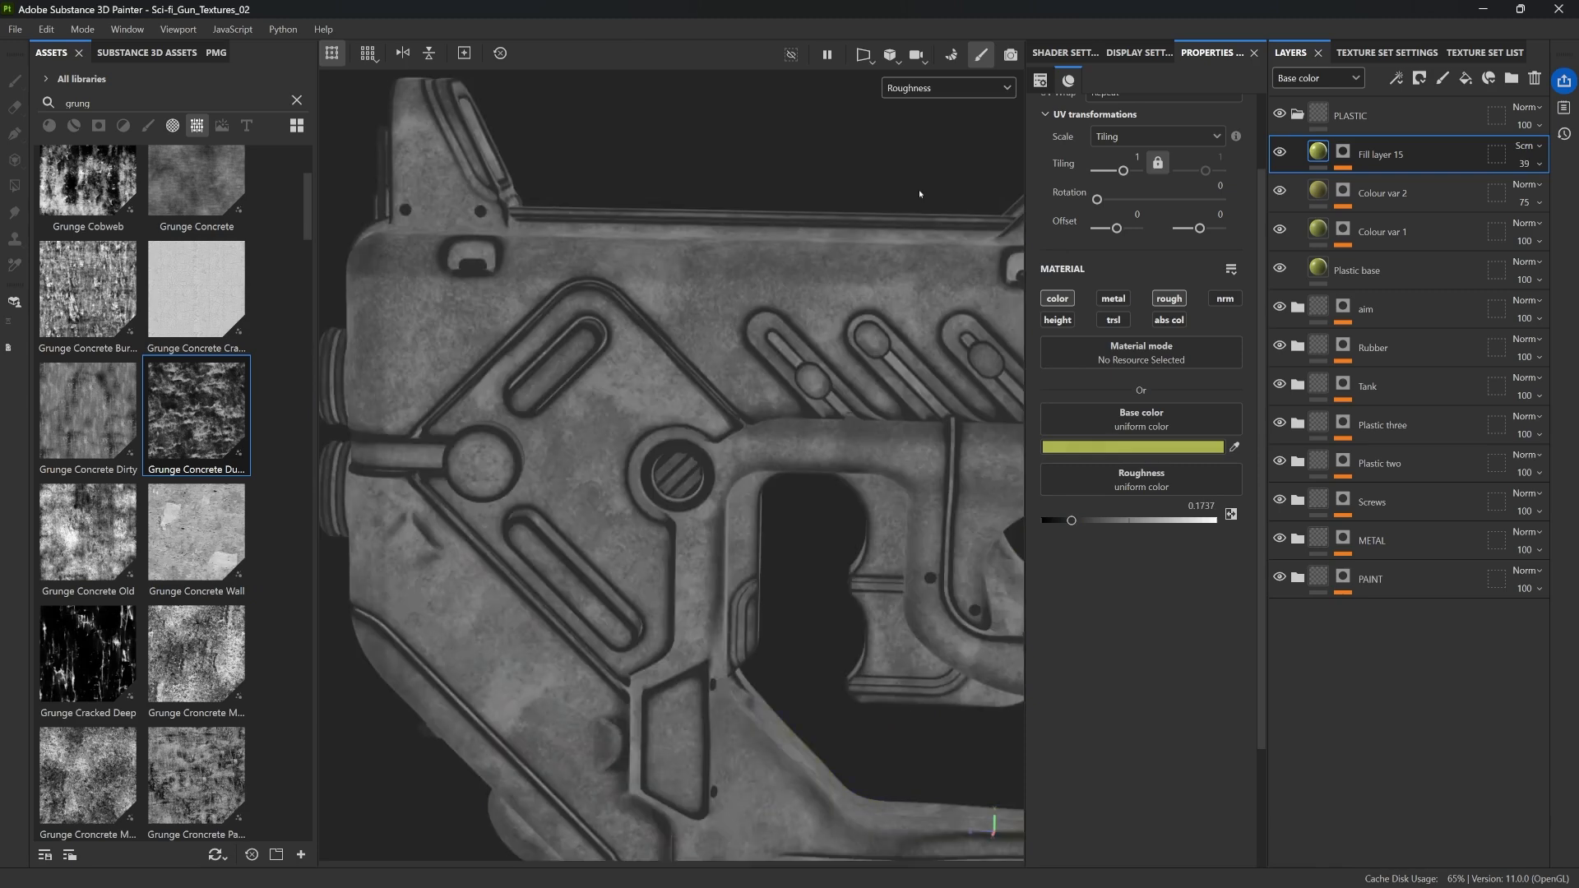
pyautogui.scroll(-3, 696, 393)
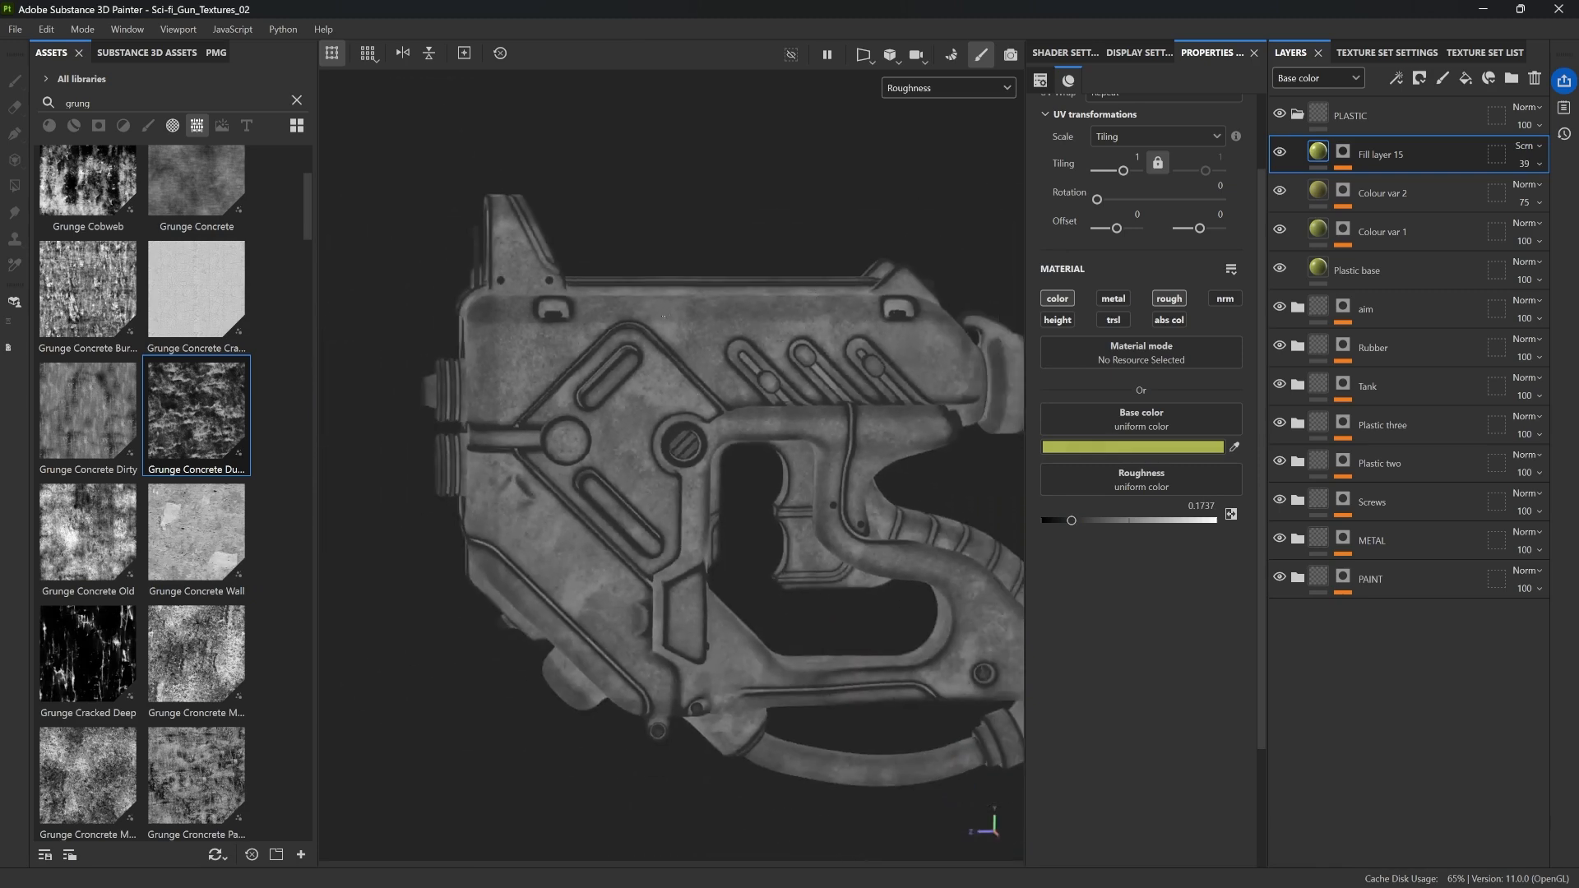
pyautogui.scroll(3, 663, 320)
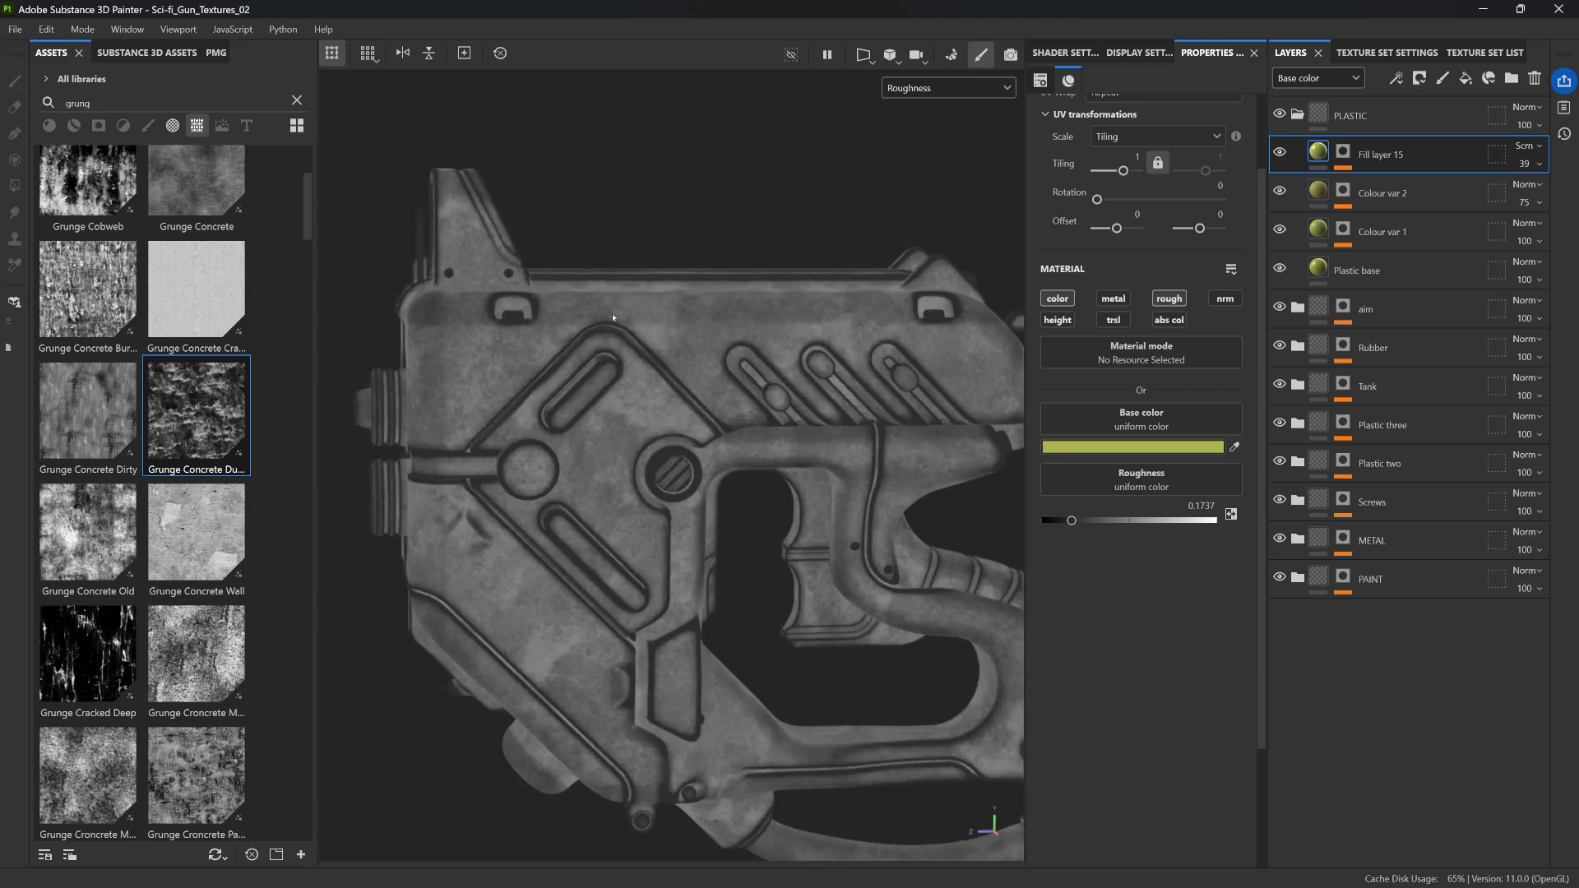
pyautogui.keyDown('alt'); pyautogui.moveTo(787, 470); pyautogui.dragTo(828, 353); pyautogui.keyUp('alt')
pyautogui.keyDown('alt'); pyautogui.moveTo(728, 291); pyautogui.dragTo(772, 281); pyautogui.keyUp('alt')
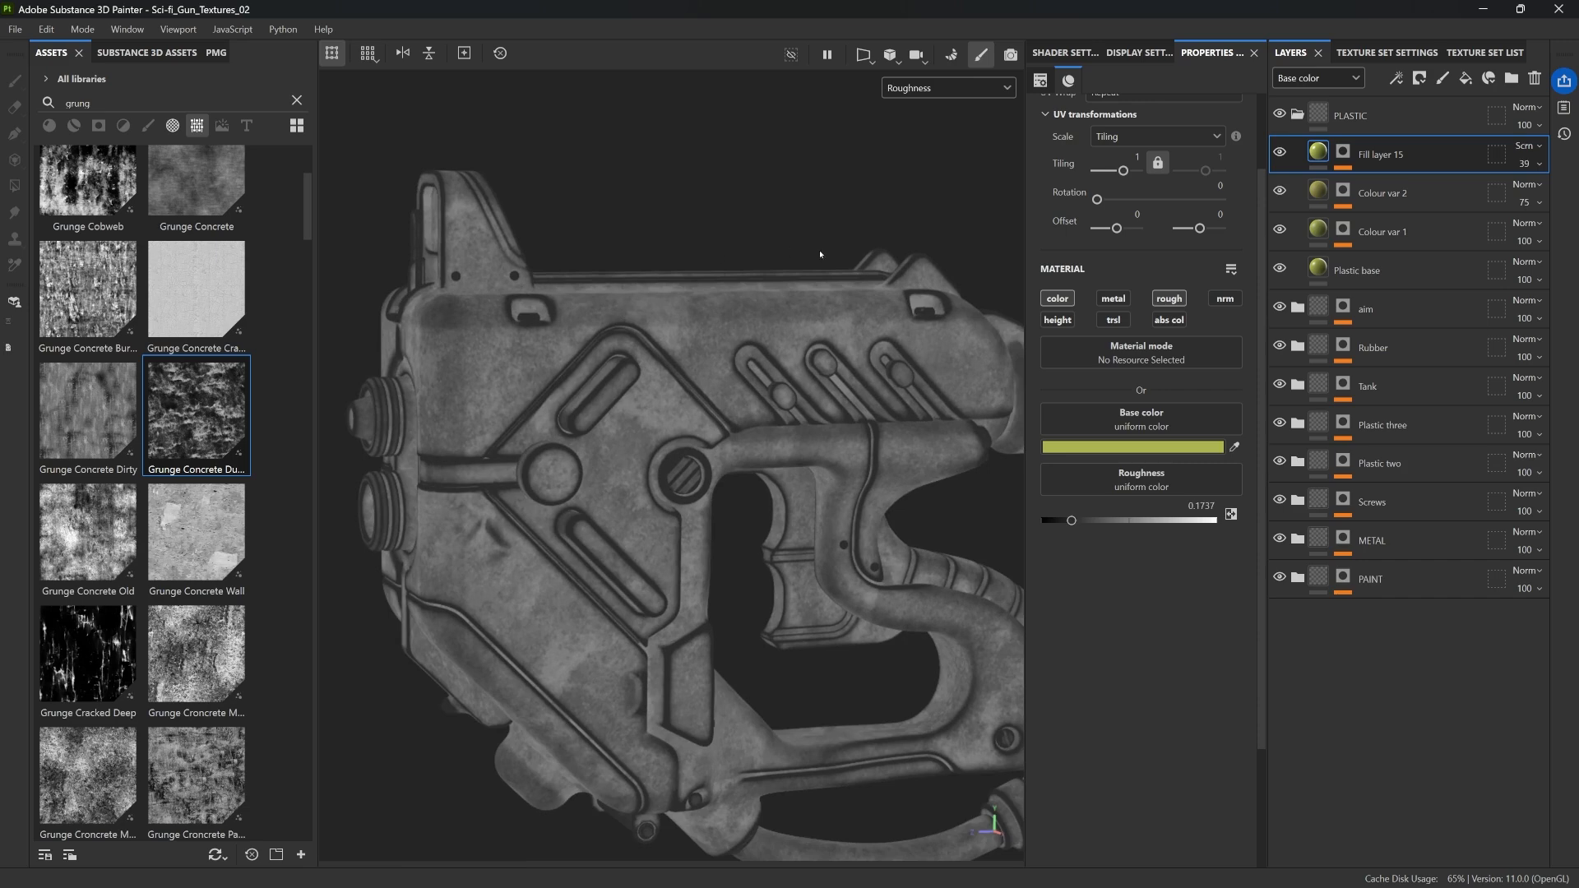
pyautogui.press('m')
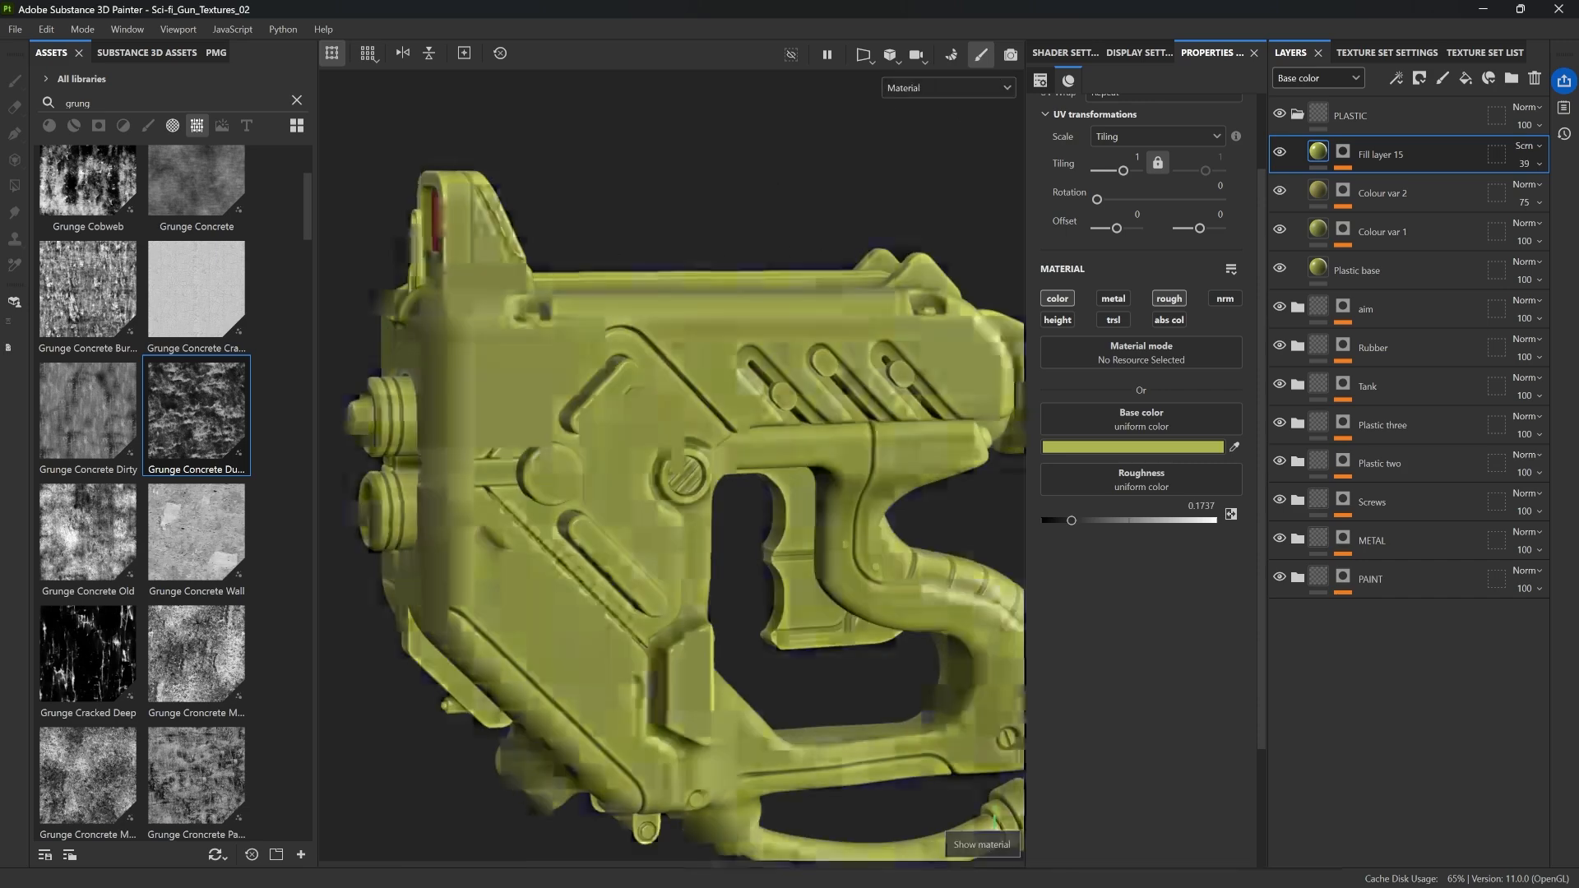
pyautogui.scroll(6, 535, 297)
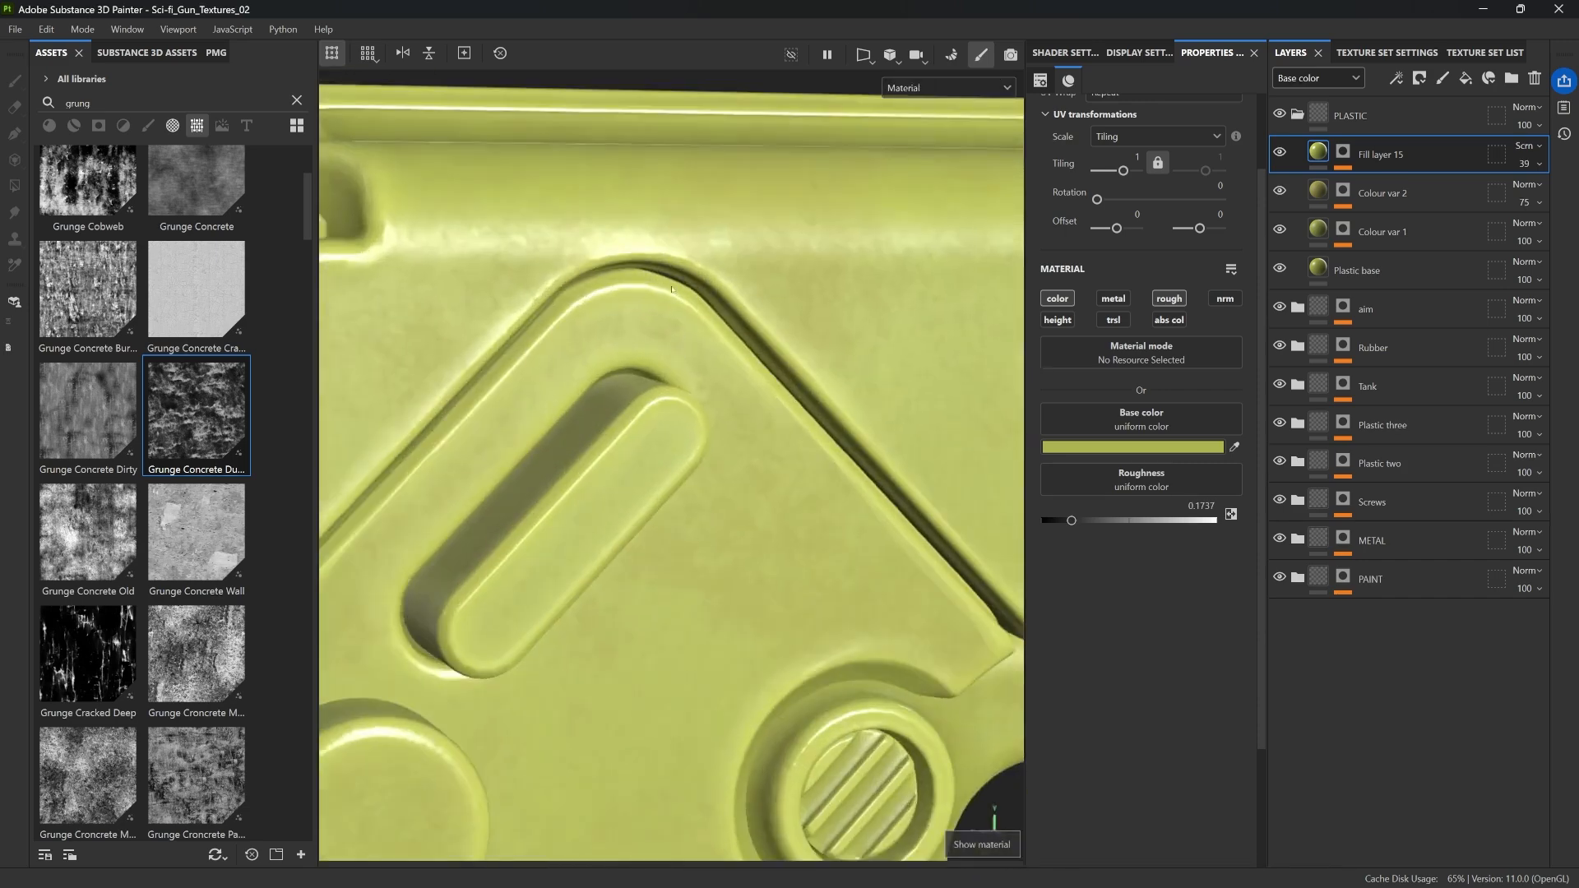
# Step: Raise the edge wear fill layer's roughness to 0.2535 and check the reflections across the gun
pyautogui.click(1335, 153)
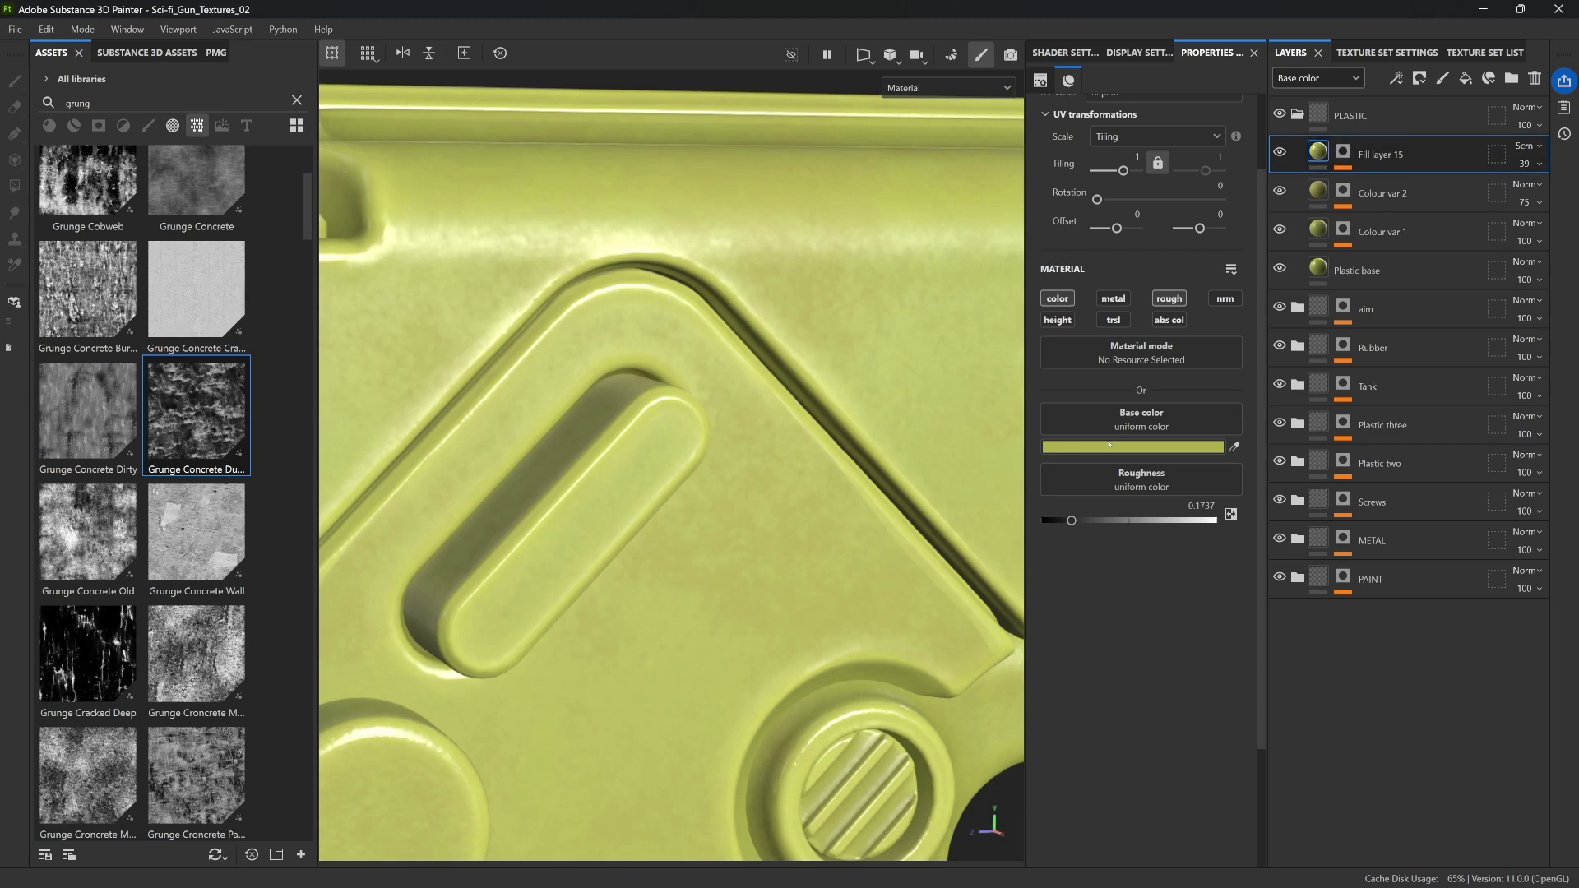
pyautogui.moveTo(1071, 520)
pyautogui.mouseDown()
pyautogui.moveTo(1209, 521)
pyautogui.moveTo(1086, 526)
pyautogui.mouseUp()
pyautogui.press('f')
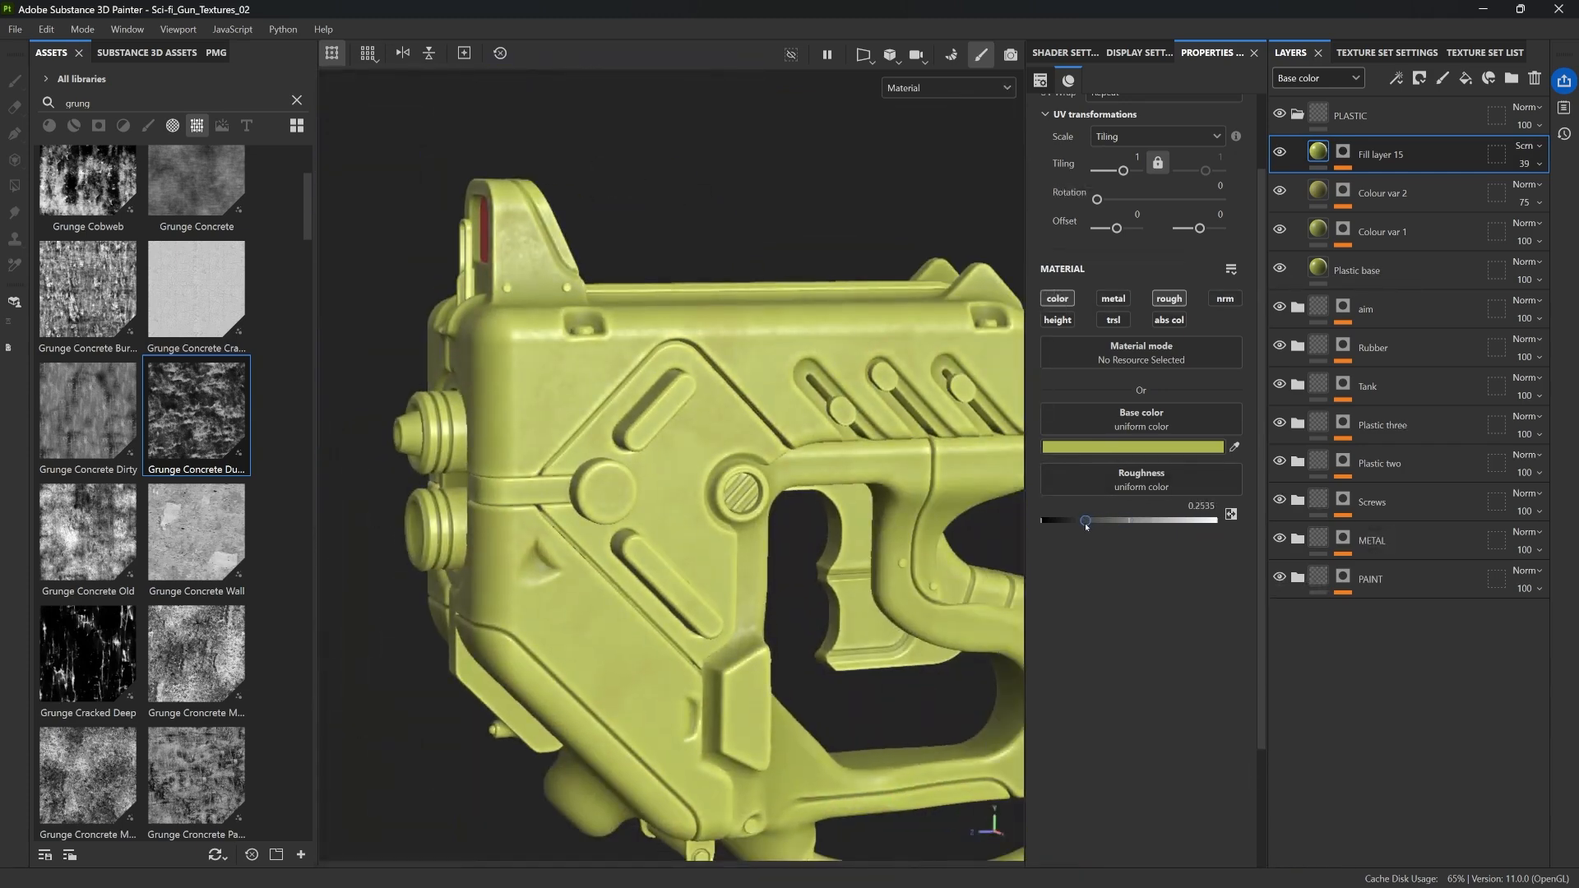
pyautogui.keyDown('alt'); pyautogui.moveTo(769, 342); pyautogui.dragTo(597, 347); pyautogui.keyUp('alt')
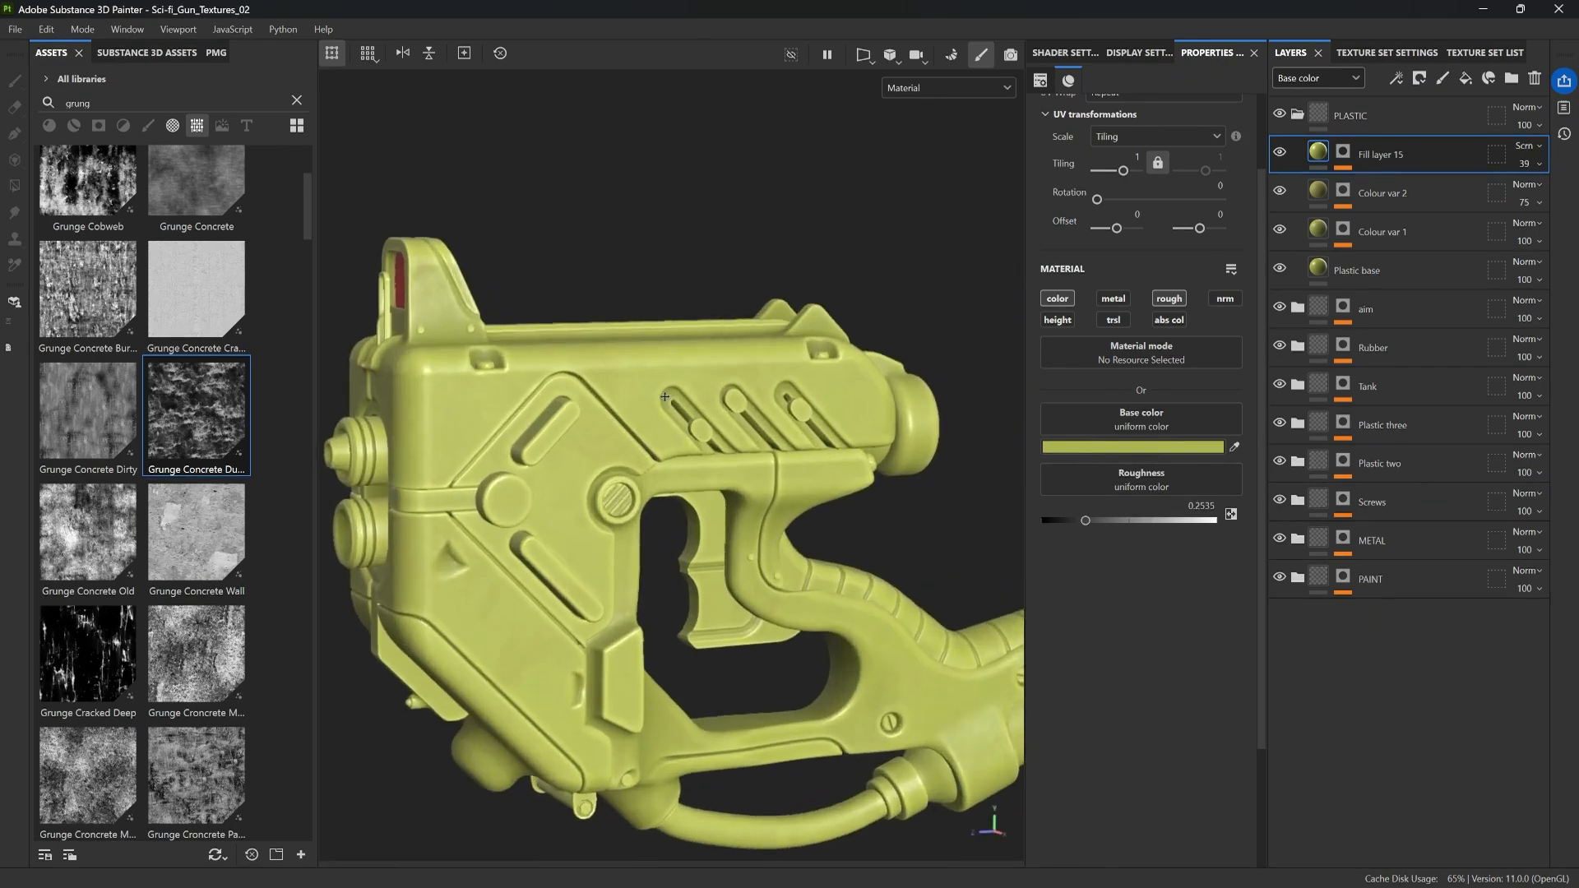
pyautogui.scroll(2, 605, 358)
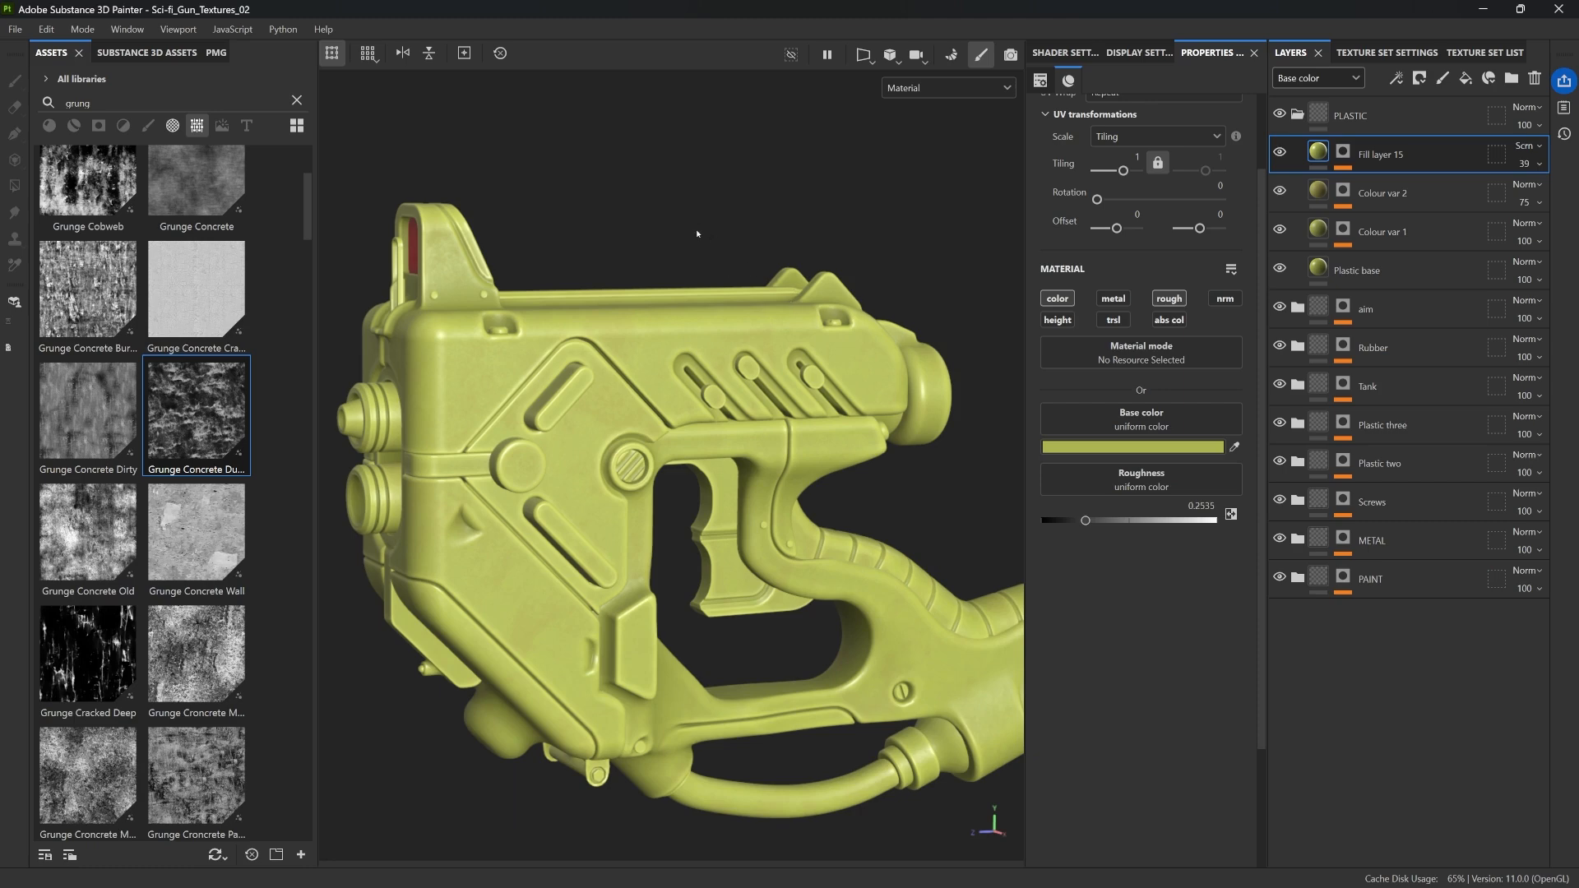
# Step: Add a height-only fill layer above the edge wear layer in the PLASTIC folder and search the assets for "noise"
pyautogui.click(1466, 78)
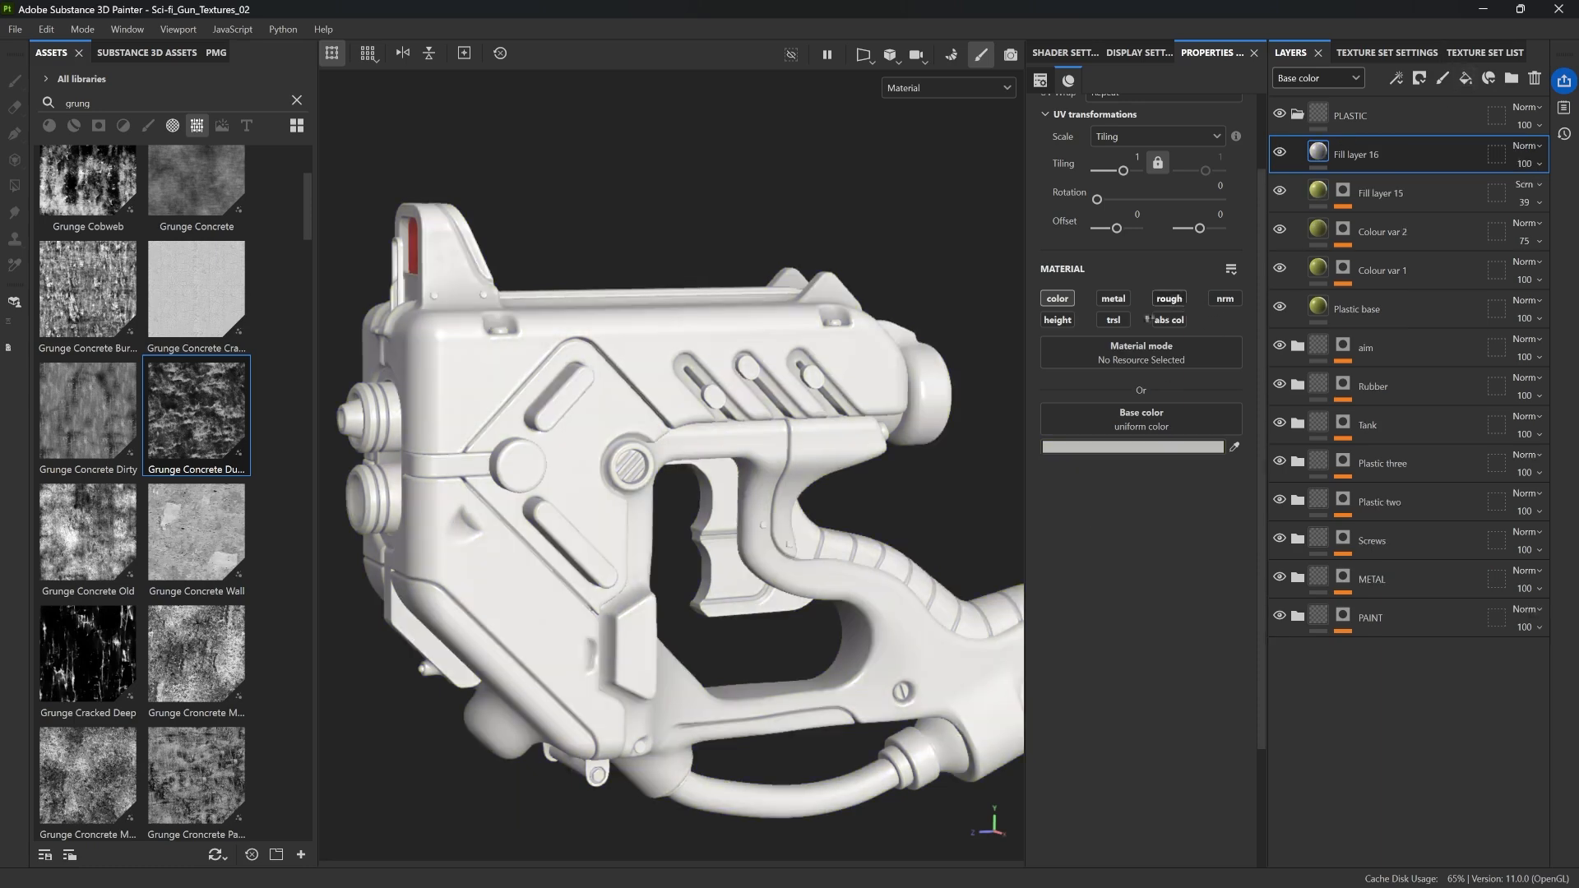
pyautogui.click(1058, 320)
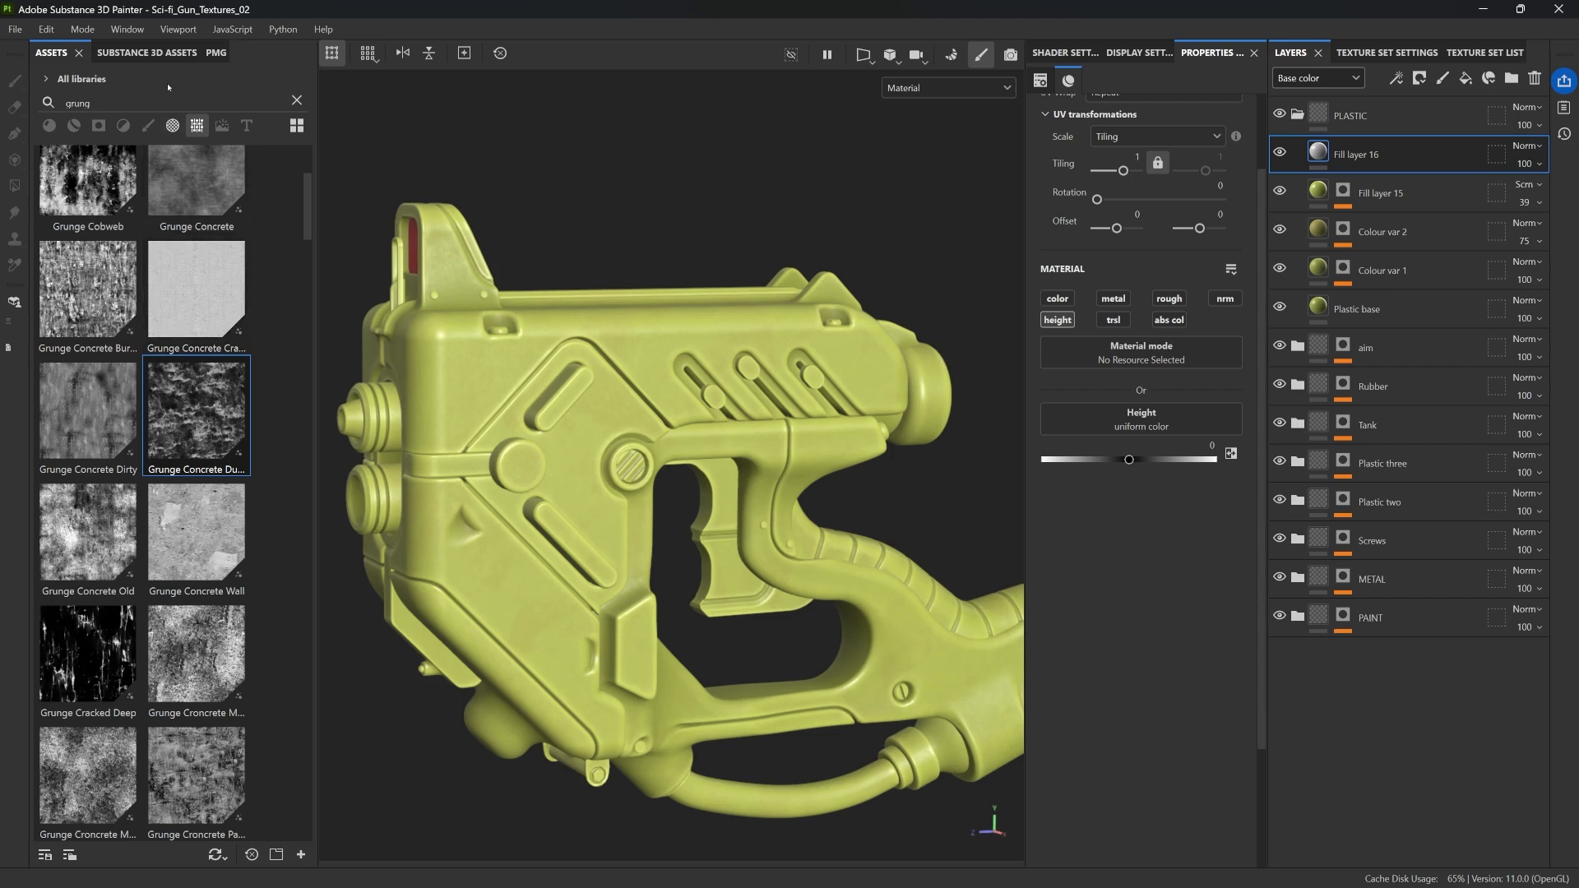
pyautogui.doubleClick(78, 103)
pyautogui.write('noise')
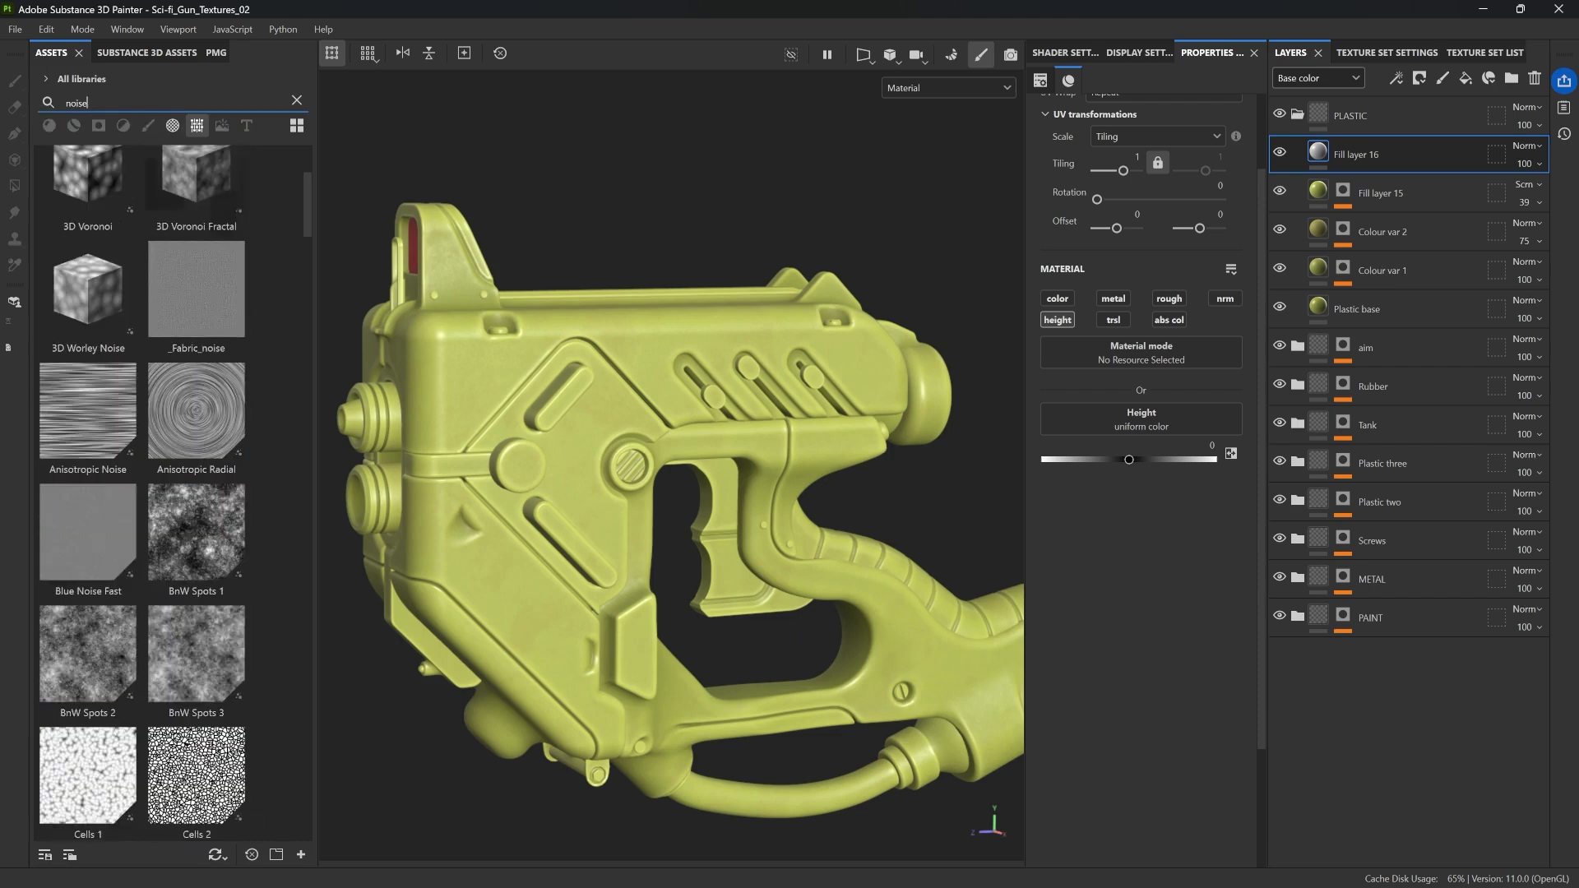
# Step: Use the Clouds 1 texture as the height of Fill layer 16 and set its tiling to about 9.48
pyautogui.scroll(-5, 168, 450)
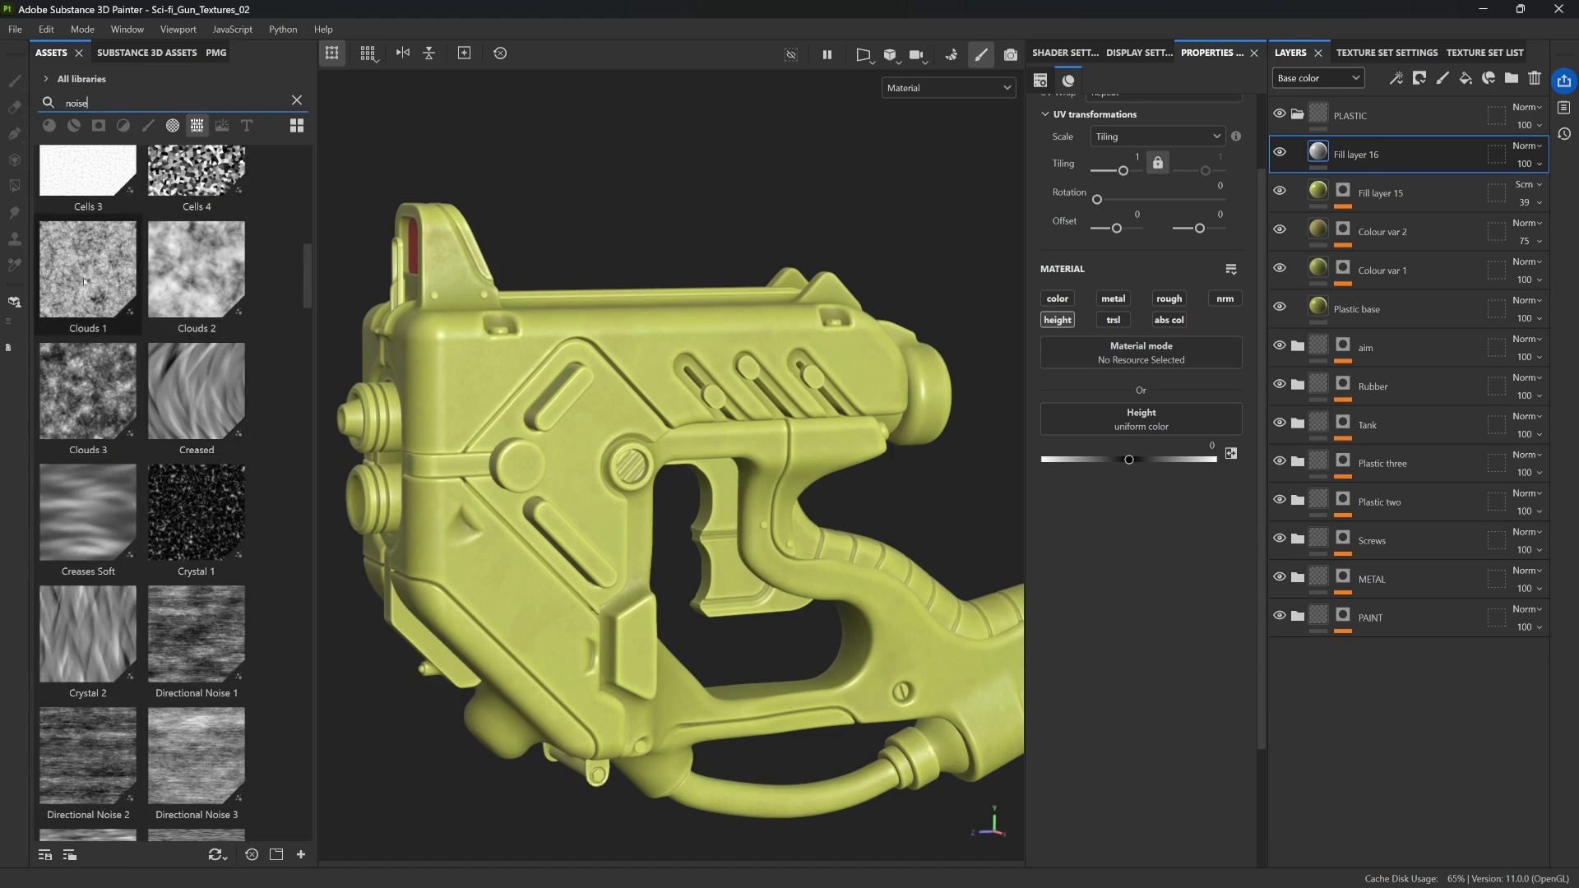
pyautogui.moveTo(73, 252); pyautogui.dragTo(1164, 433)
pyautogui.keyDown('alt'); pyautogui.moveTo(618, 374); pyautogui.dragTo(552, 370); pyautogui.keyUp('alt')
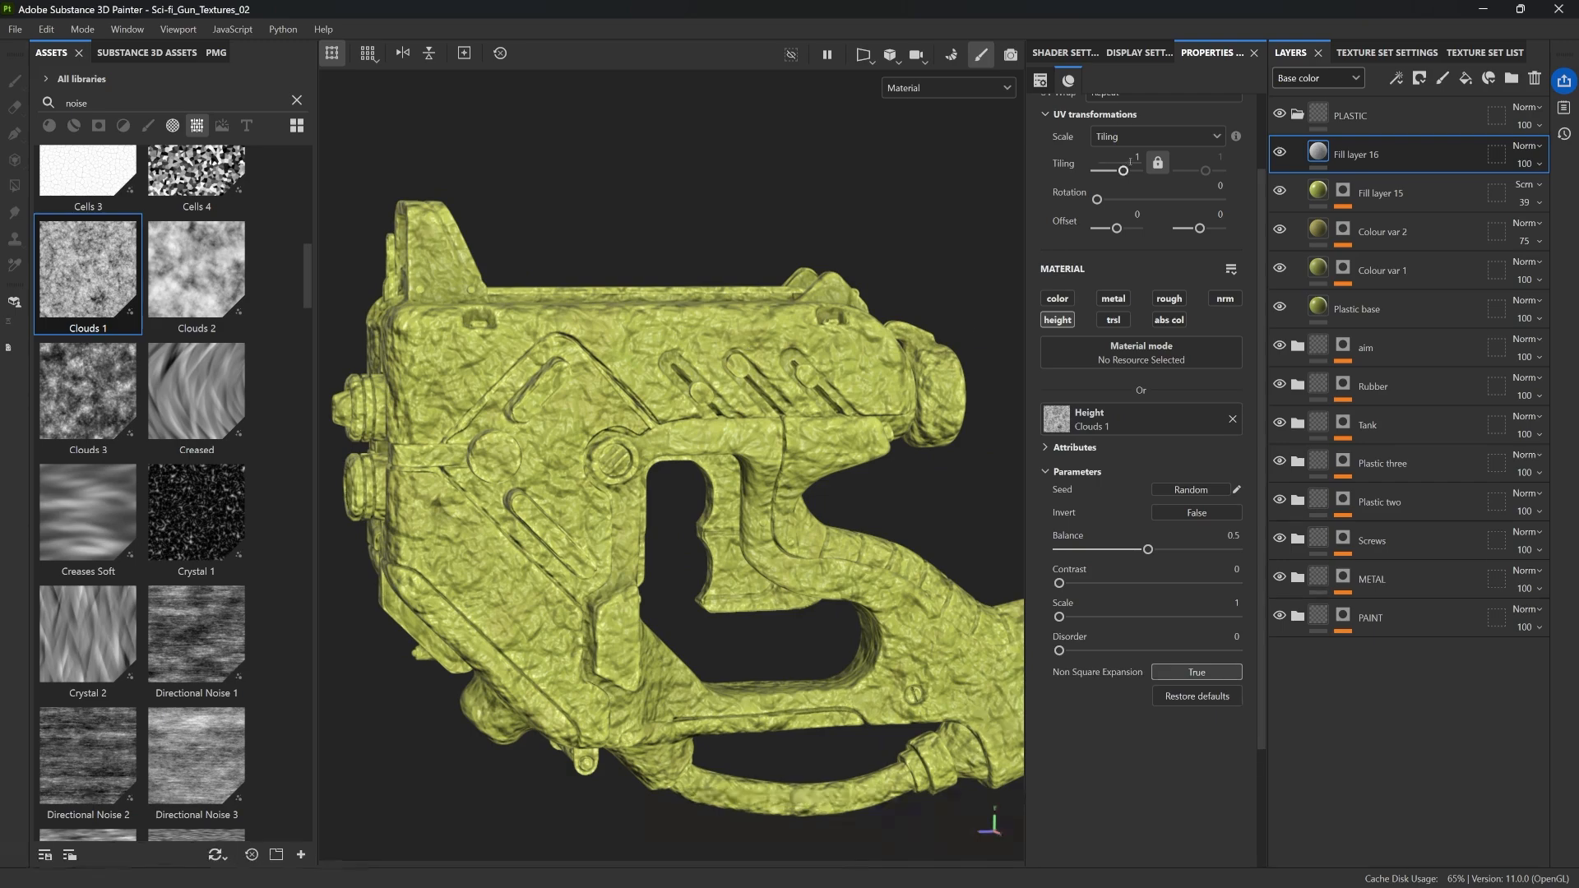
pyautogui.scroll(2, 1127, 168)
pyautogui.moveTo(1123, 270); pyautogui.dragTo(1129, 270)
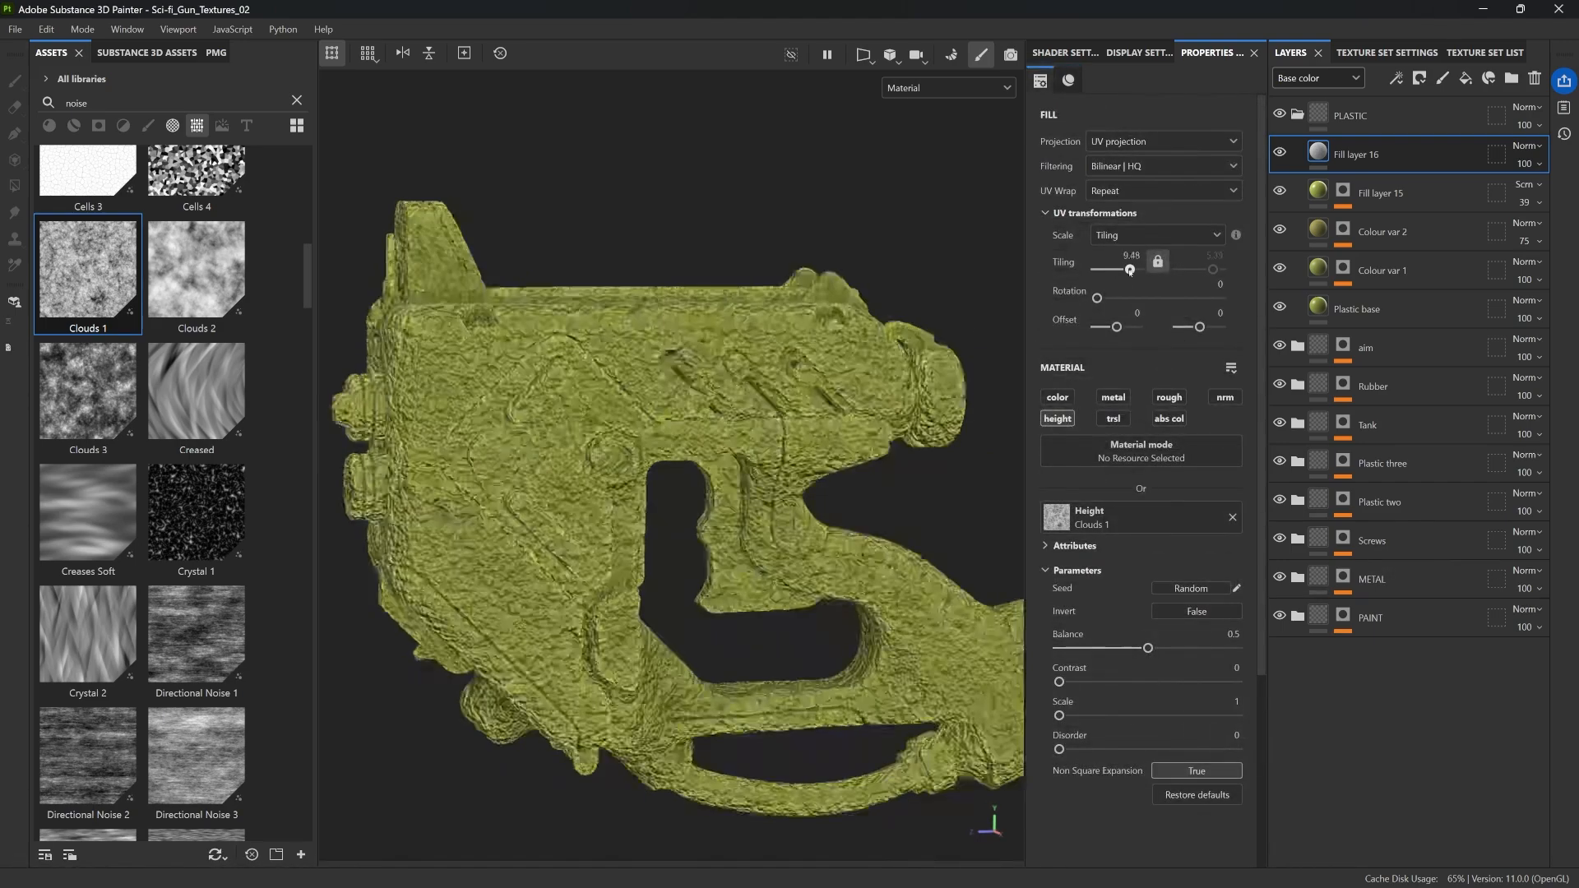
pyautogui.keyDown('alt'); pyautogui.moveTo(809, 332); pyautogui.dragTo(727, 339); pyautogui.keyUp('alt')
pyautogui.scroll(5, 644, 419)
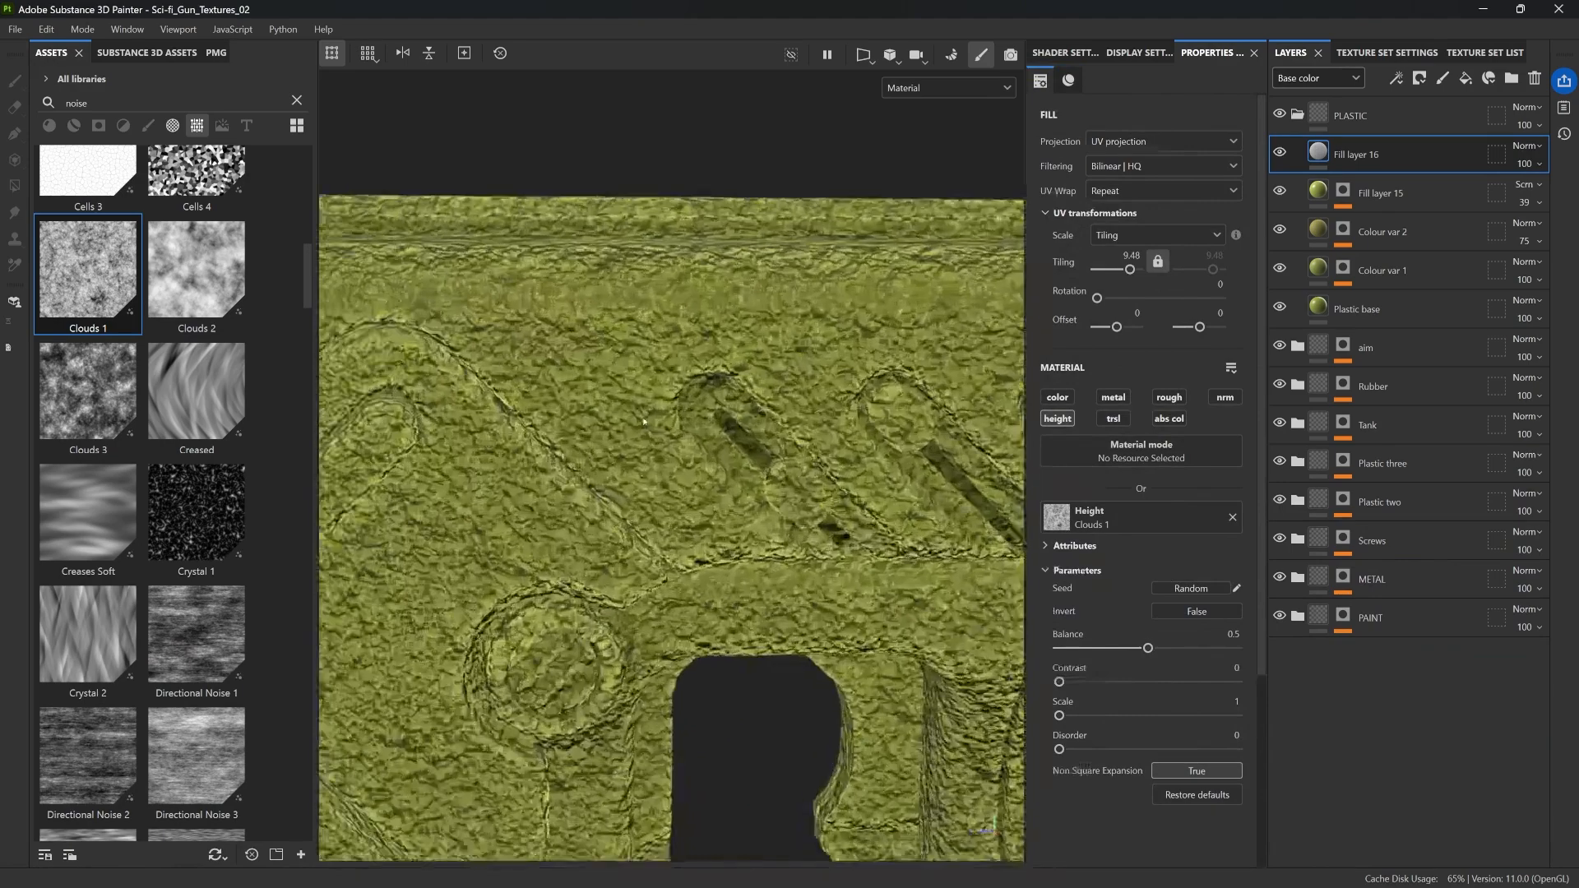
# Step: Set the Clouds 1 balance to 0.29 and contrast to 0.06, and check the bumps across the gun
pyautogui.scroll(-3, 644, 422)
pyautogui.scroll(-3, 1127, 534)
pyautogui.moveTo(1148, 500); pyautogui.dragTo(1070, 534)
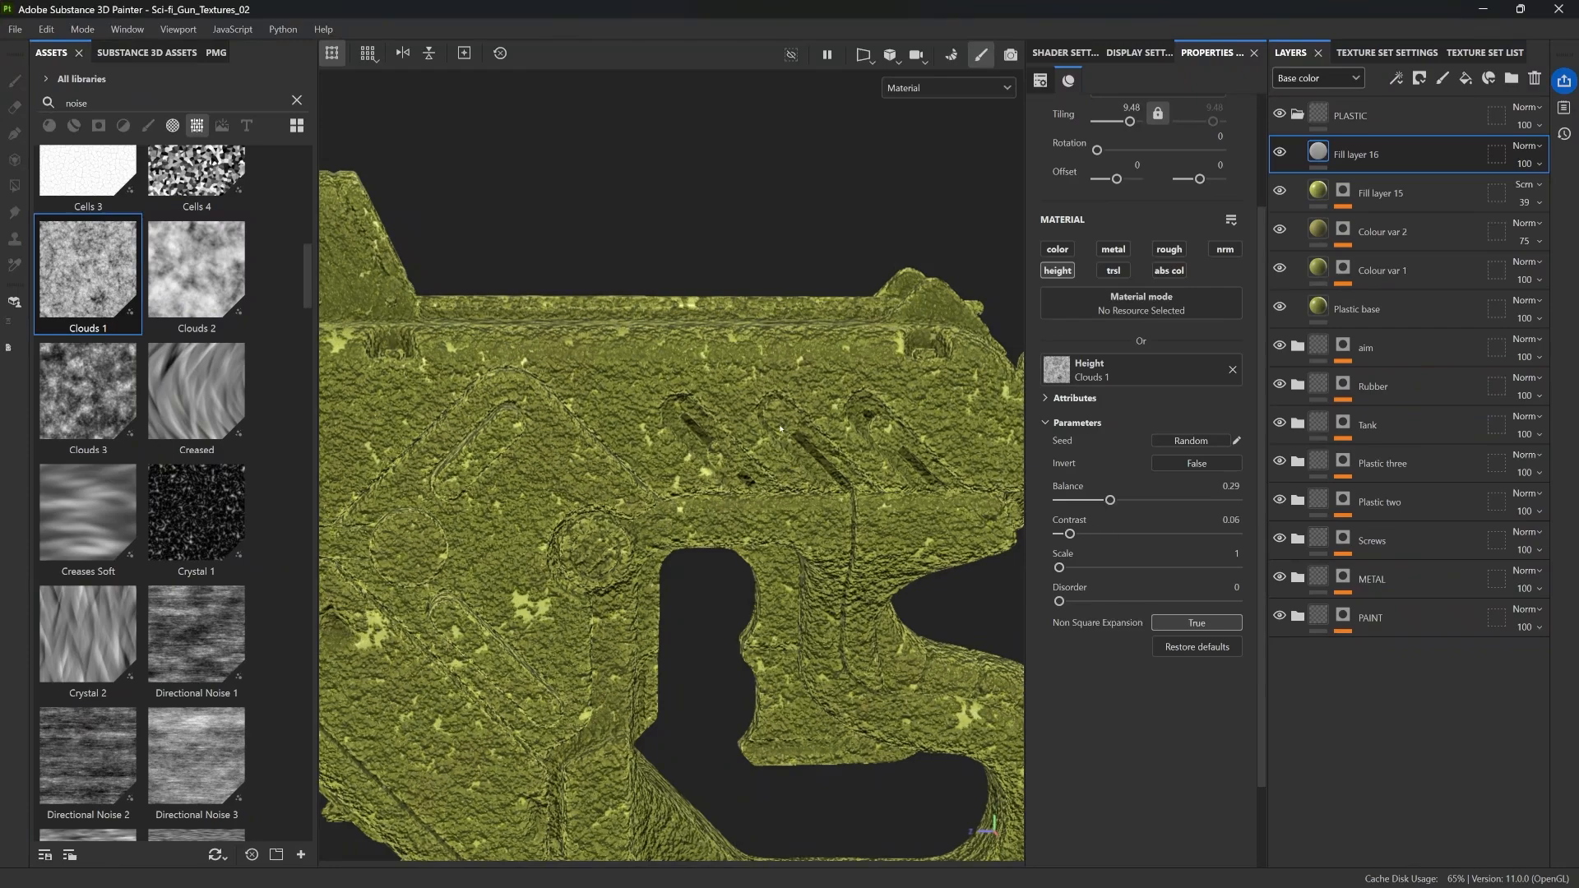
pyautogui.scroll(-2, 781, 428)
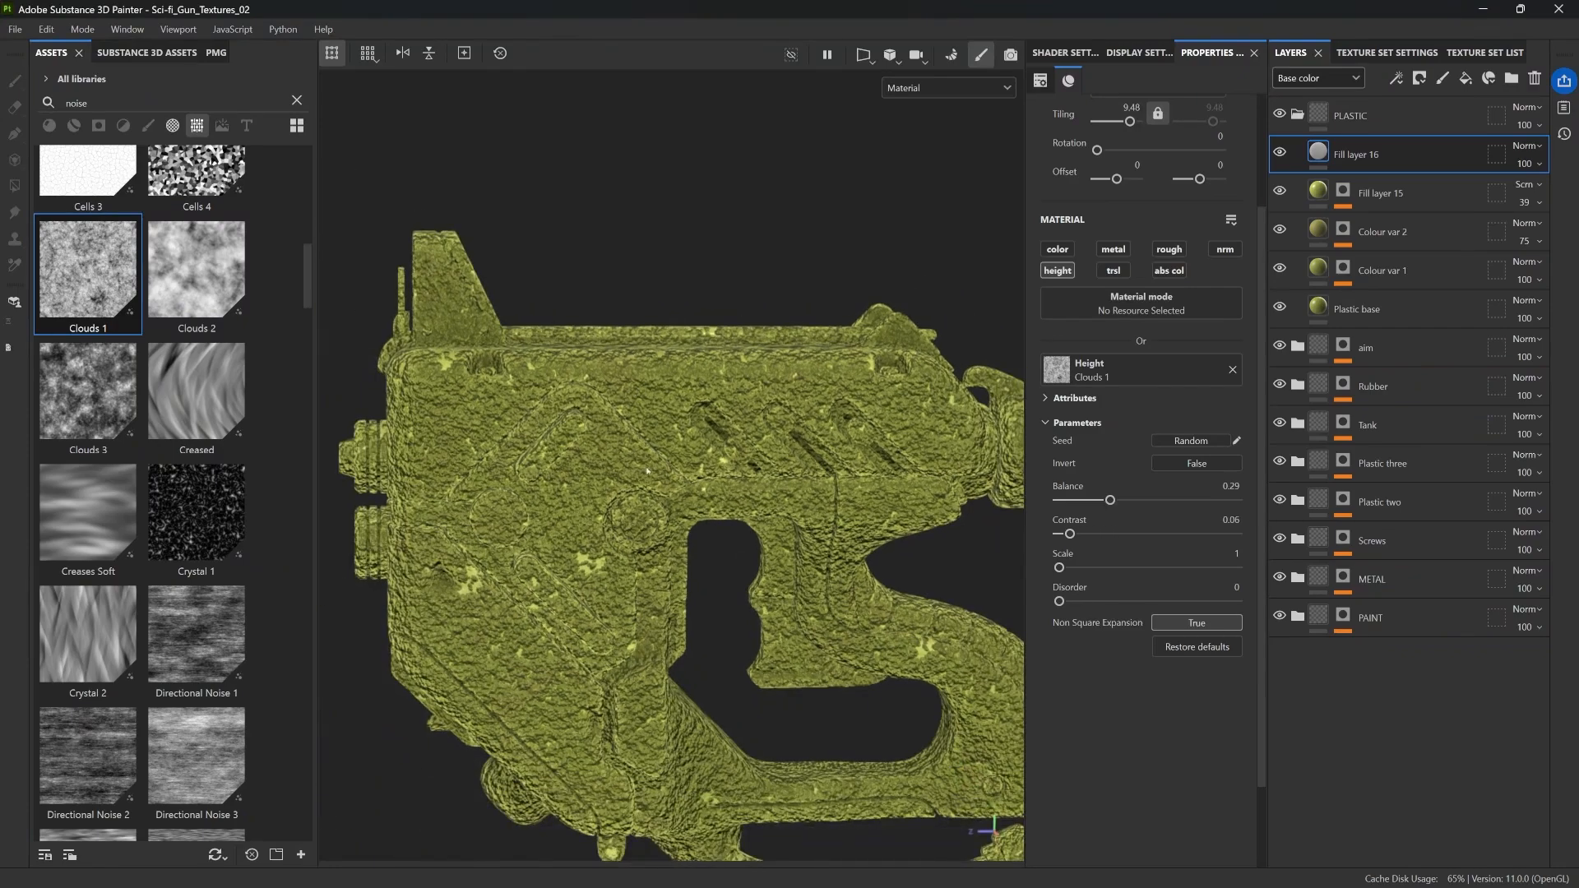
pyautogui.keyDown('alt'); pyautogui.moveTo(621, 394); pyautogui.dragTo(617, 459); pyautogui.keyUp('alt')
pyautogui.scroll(-4, 684, 419)
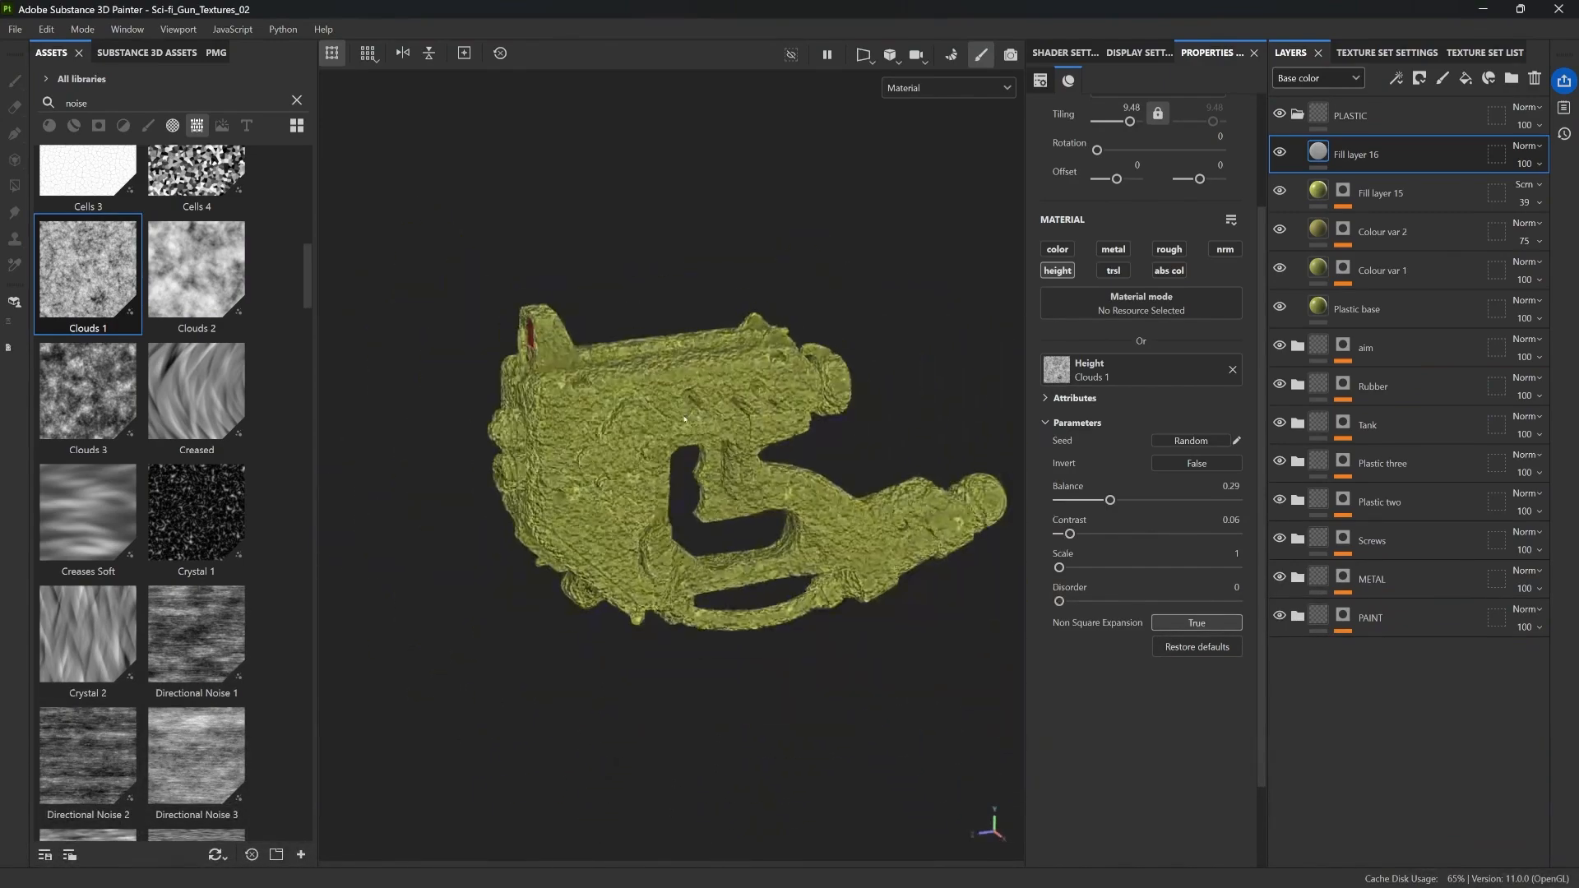
pyautogui.scroll(8, 630, 439)
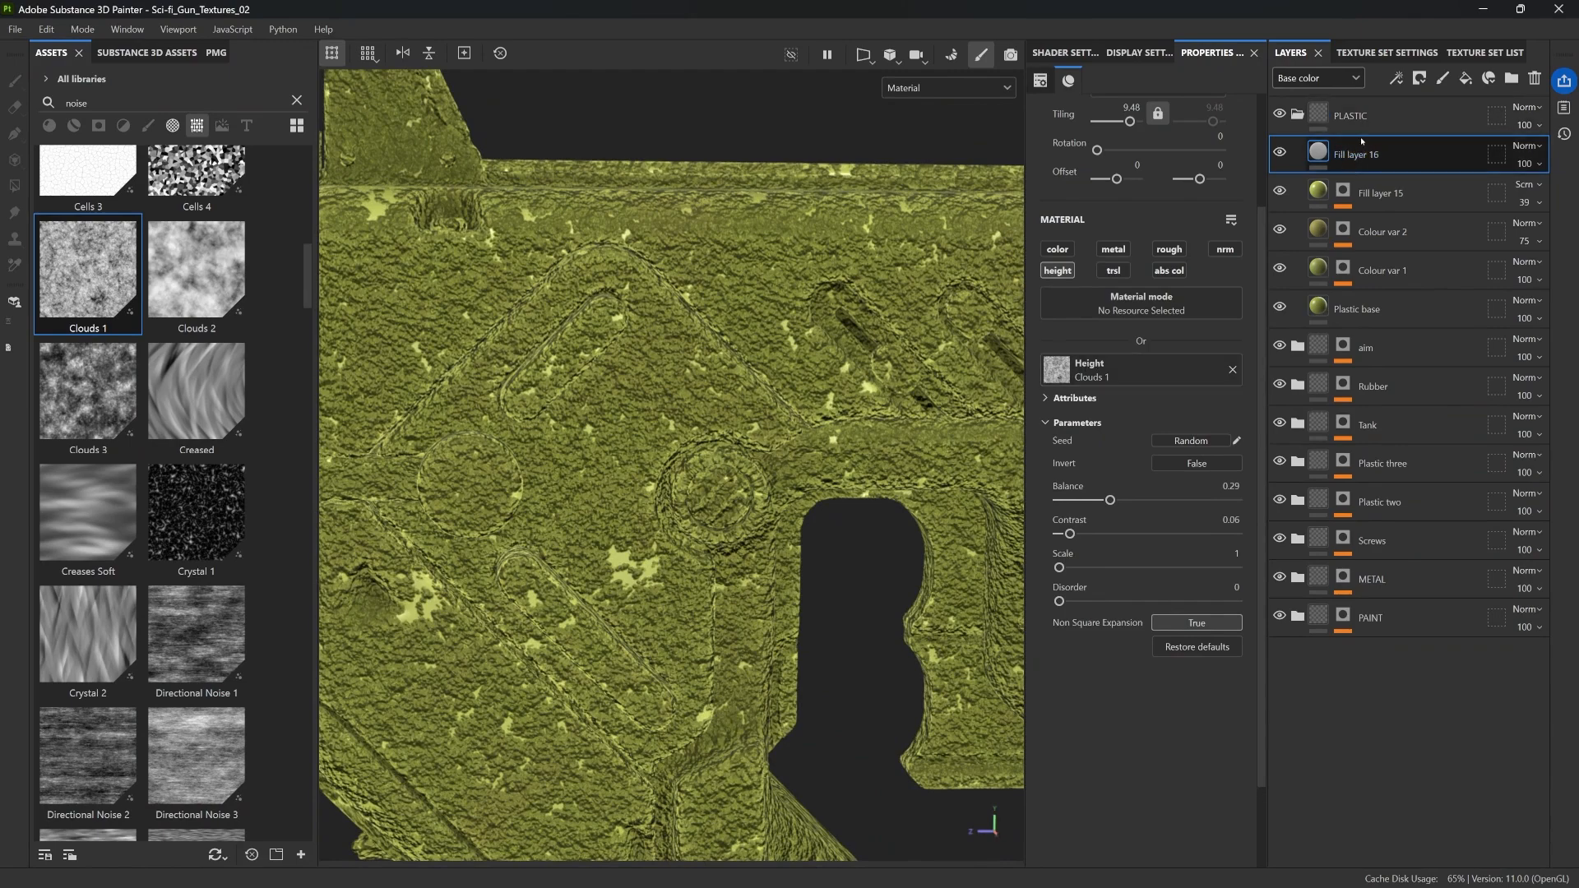
# Step: Add a Levels effect to Fill layer 16 and make it affect the Height channel
pyautogui.click(1397, 79)
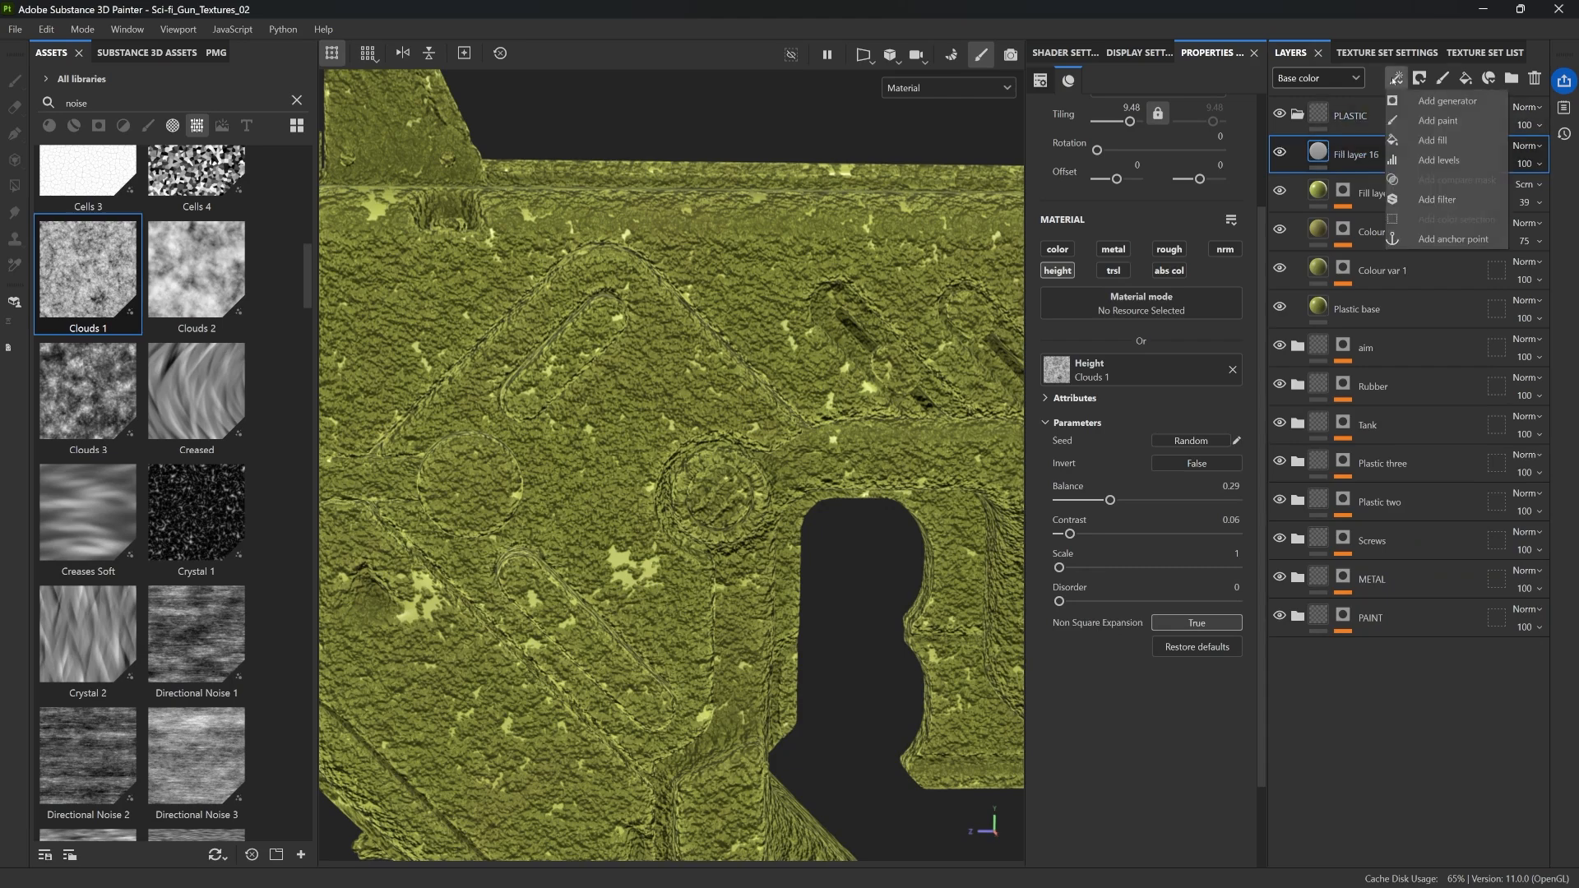
pyautogui.click(1435, 158)
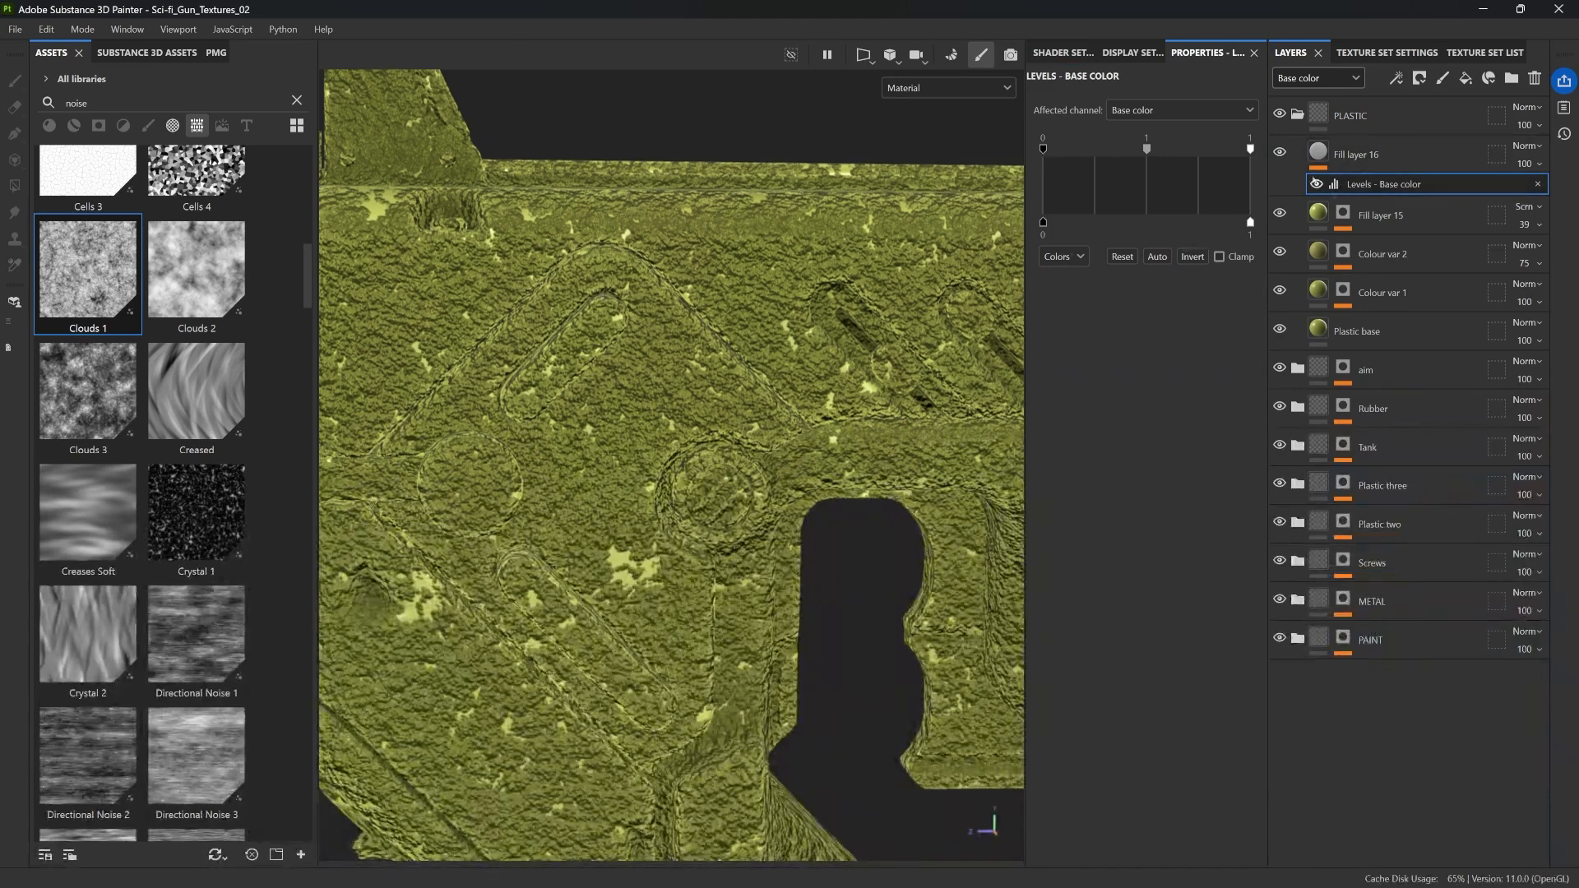
pyautogui.click(1147, 113)
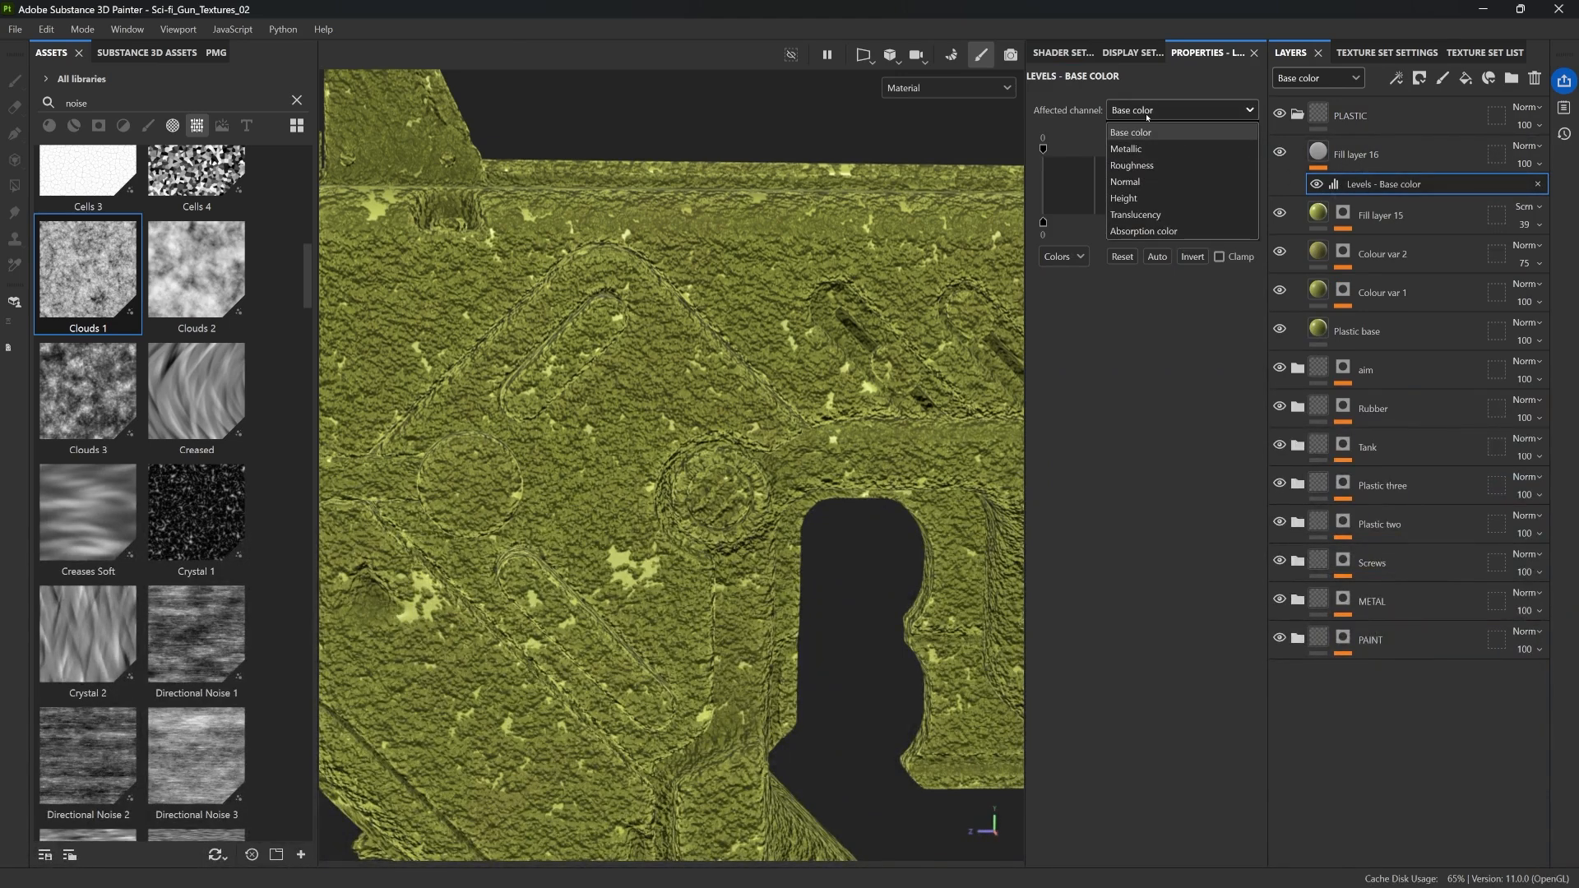
pyautogui.click(1147, 198)
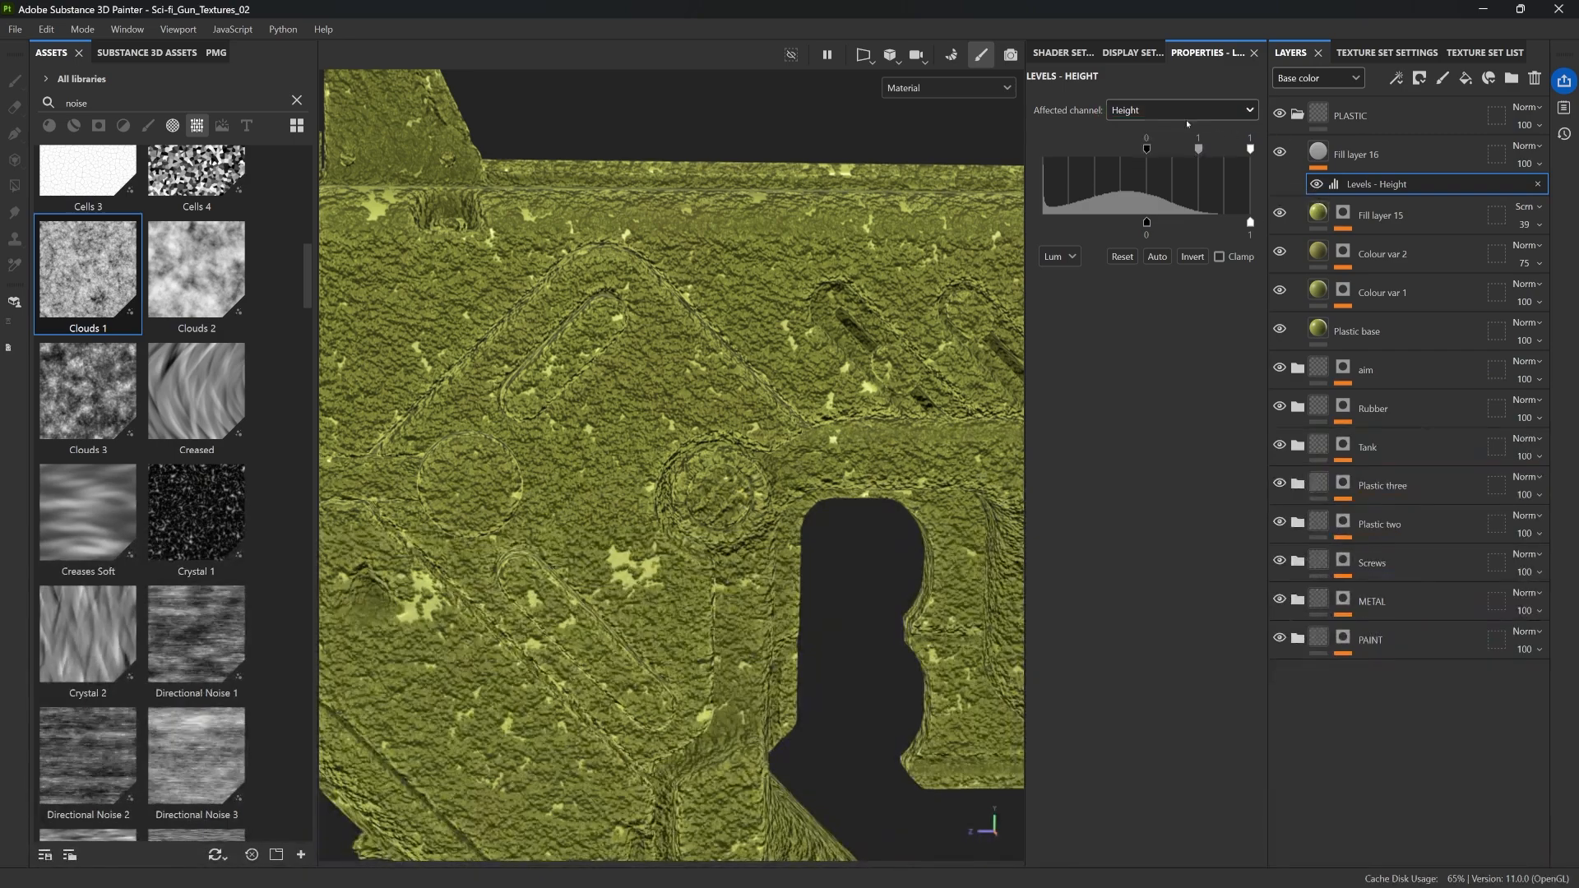
# Step: Lower the height levels' input minimum to -1 and both output limits to about -1 to flatten the noise relief
pyautogui.moveTo(1148, 139); pyautogui.dragTo(1043, 142)
pyautogui.moveTo(1147, 222); pyautogui.dragTo(1004, 225)
pyautogui.moveTo(1250, 224); pyautogui.dragTo(1044, 222)
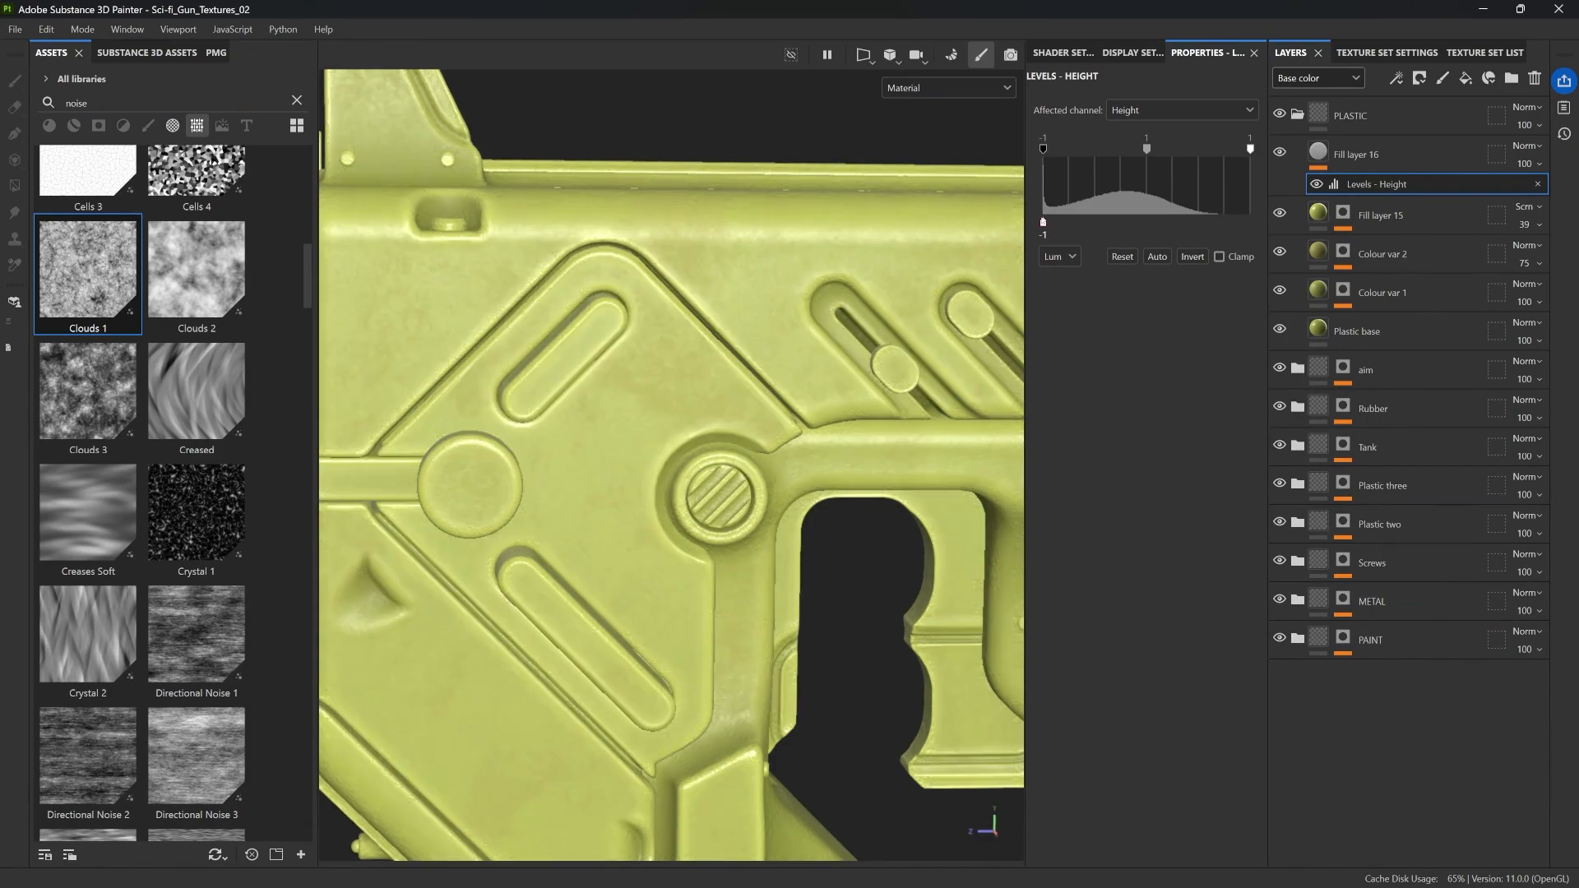
pyautogui.moveTo(461, 378)
pyautogui.keyDown('shift'); pyautogui.mouseDown(button='right')
pyautogui.moveTo(608, 372)
pyautogui.moveTo(484, 370)
pyautogui.mouseUp(button='right'); pyautogui.keyUp('shift')
pyautogui.keyDown('alt'); pyautogui.moveTo(604, 328); pyautogui.dragTo(621, 293); pyautogui.keyUp('alt')
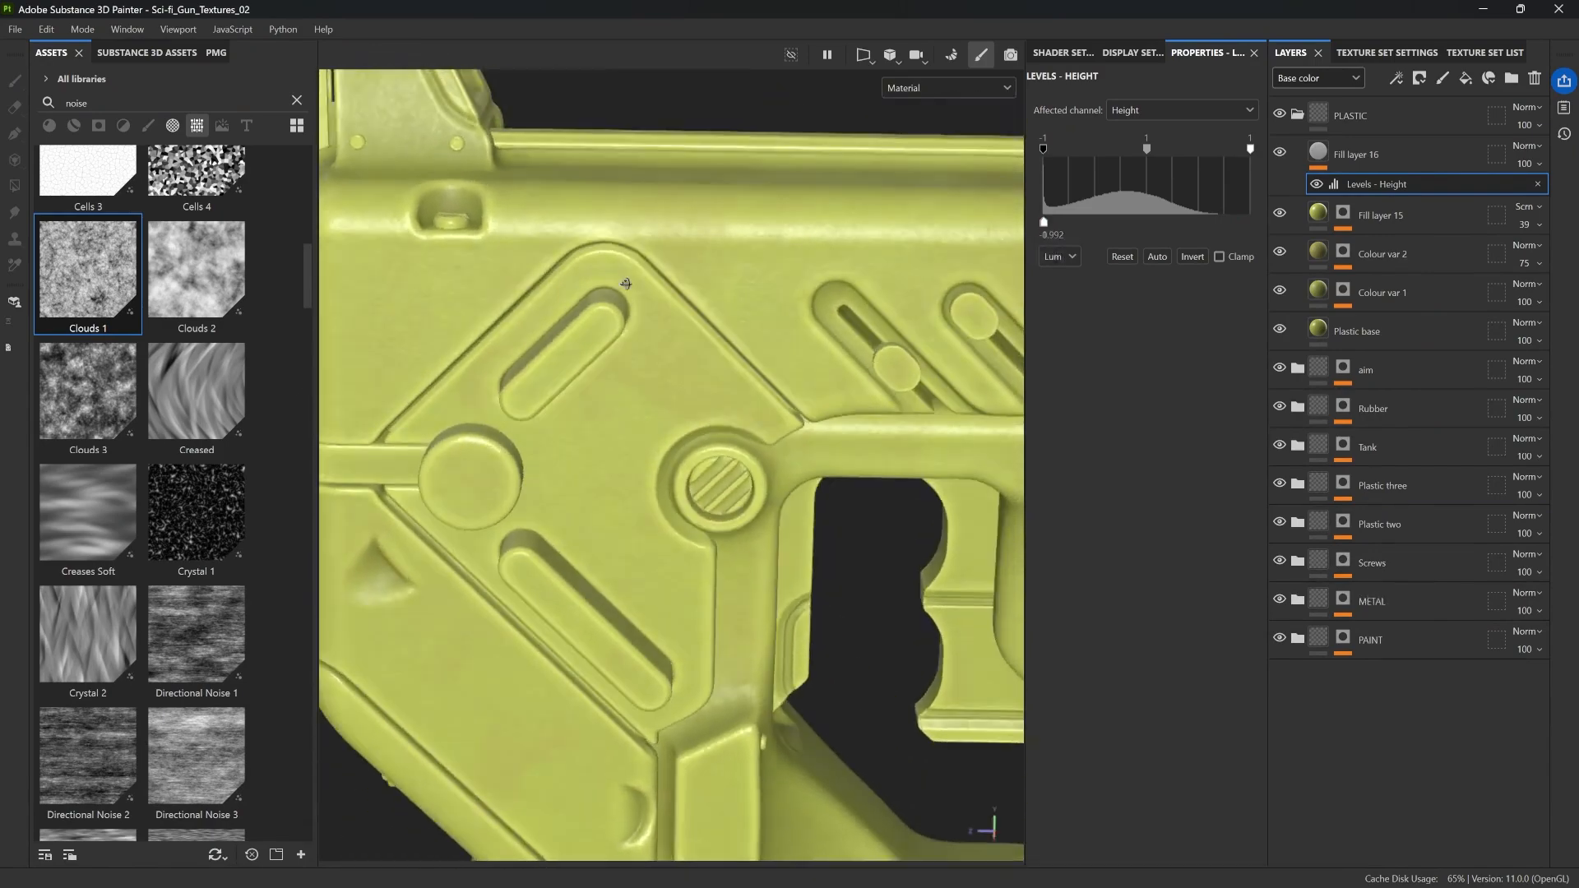
# Step: Add a mask to Fill layer 16 and put an empty generator on it
pyautogui.click(1383, 156)
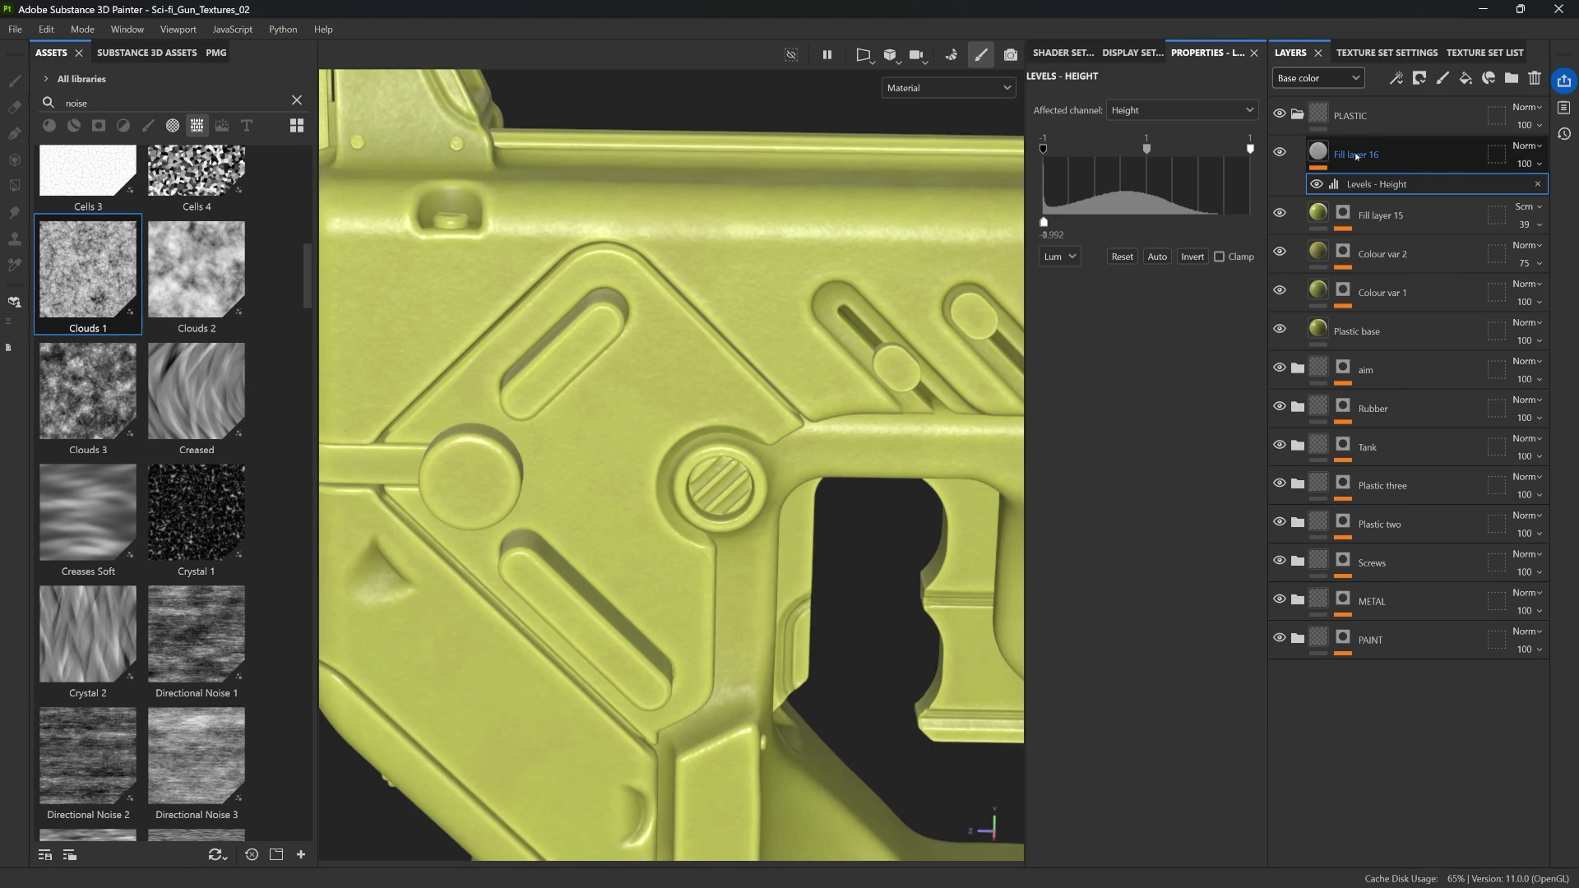
pyautogui.click(1357, 155)
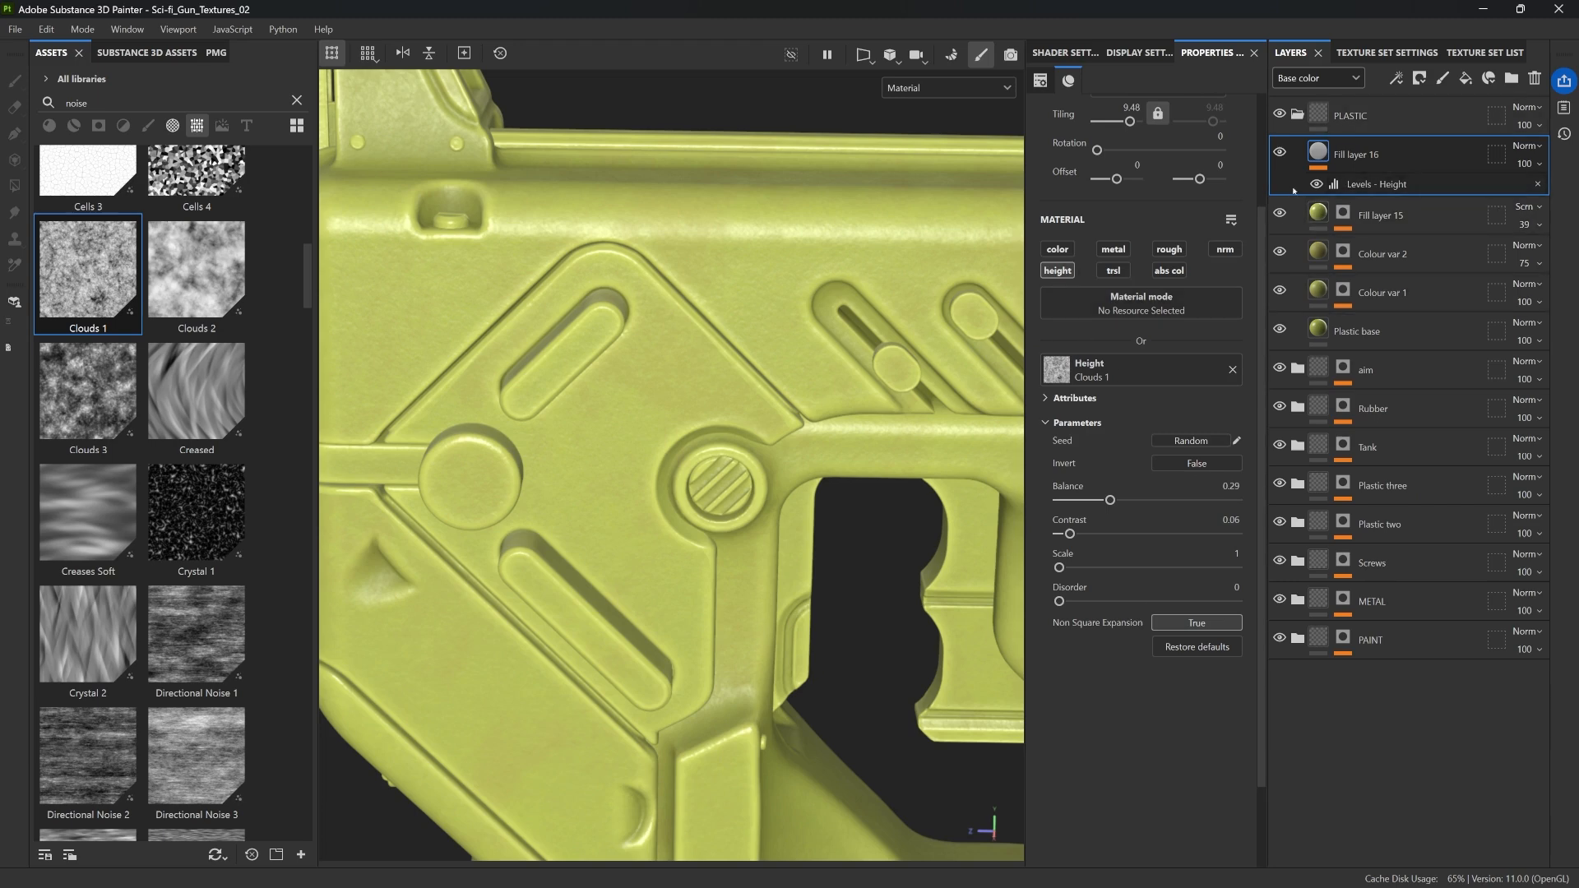
pyautogui.keyDown('shift'); pyautogui.moveTo(905, 257); pyautogui.dragTo(813, 256, button='right'); pyautogui.keyUp('shift')
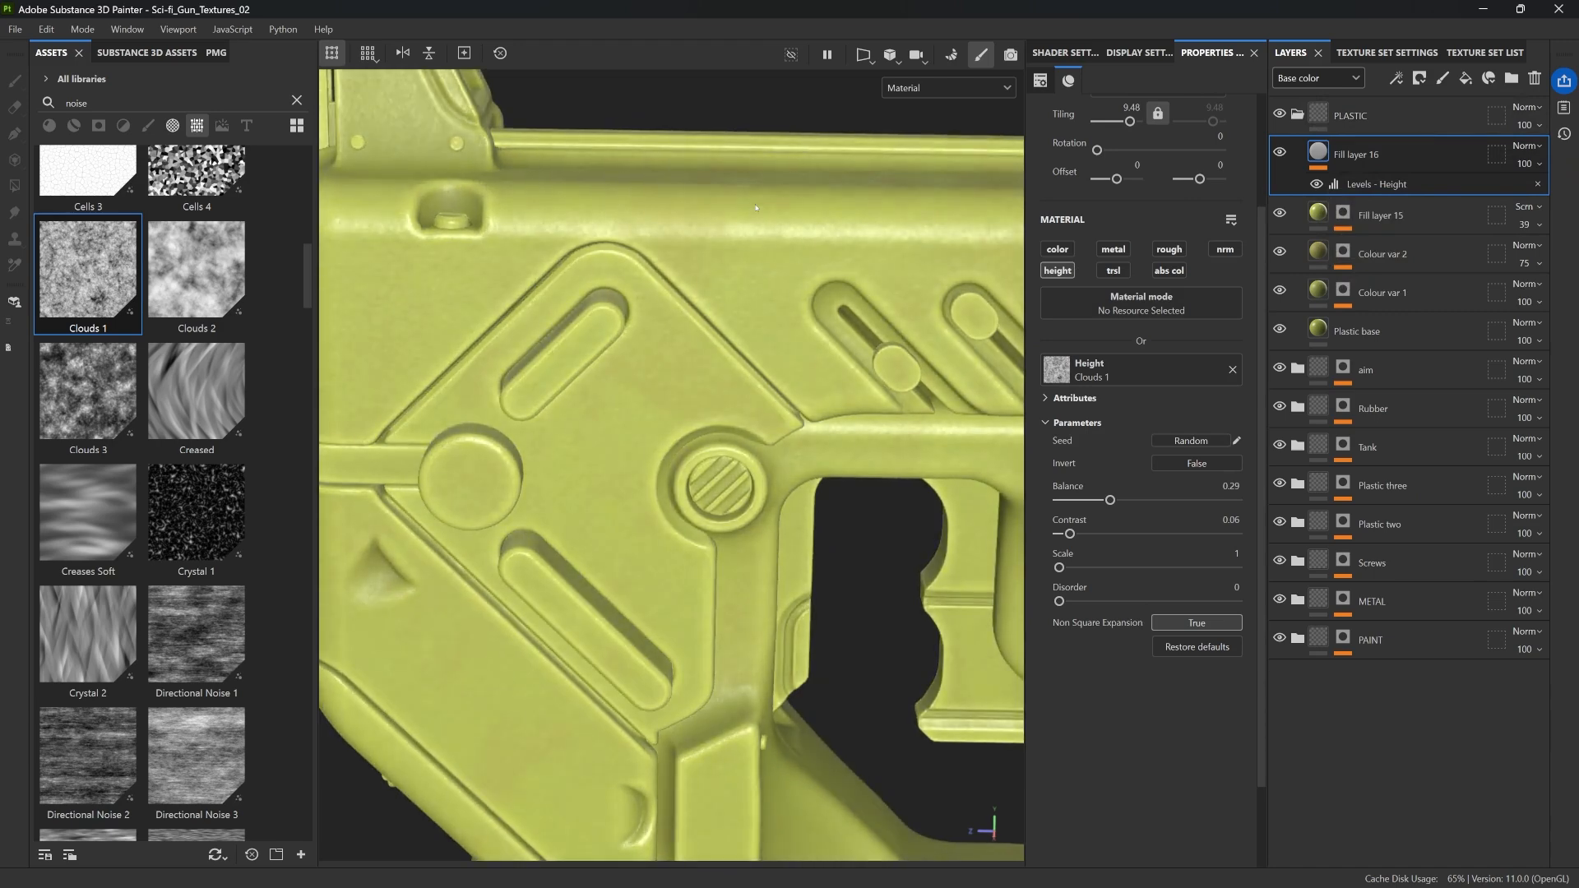
pyautogui.click(1420, 78)
pyautogui.click(1430, 102)
pyautogui.click(1396, 79)
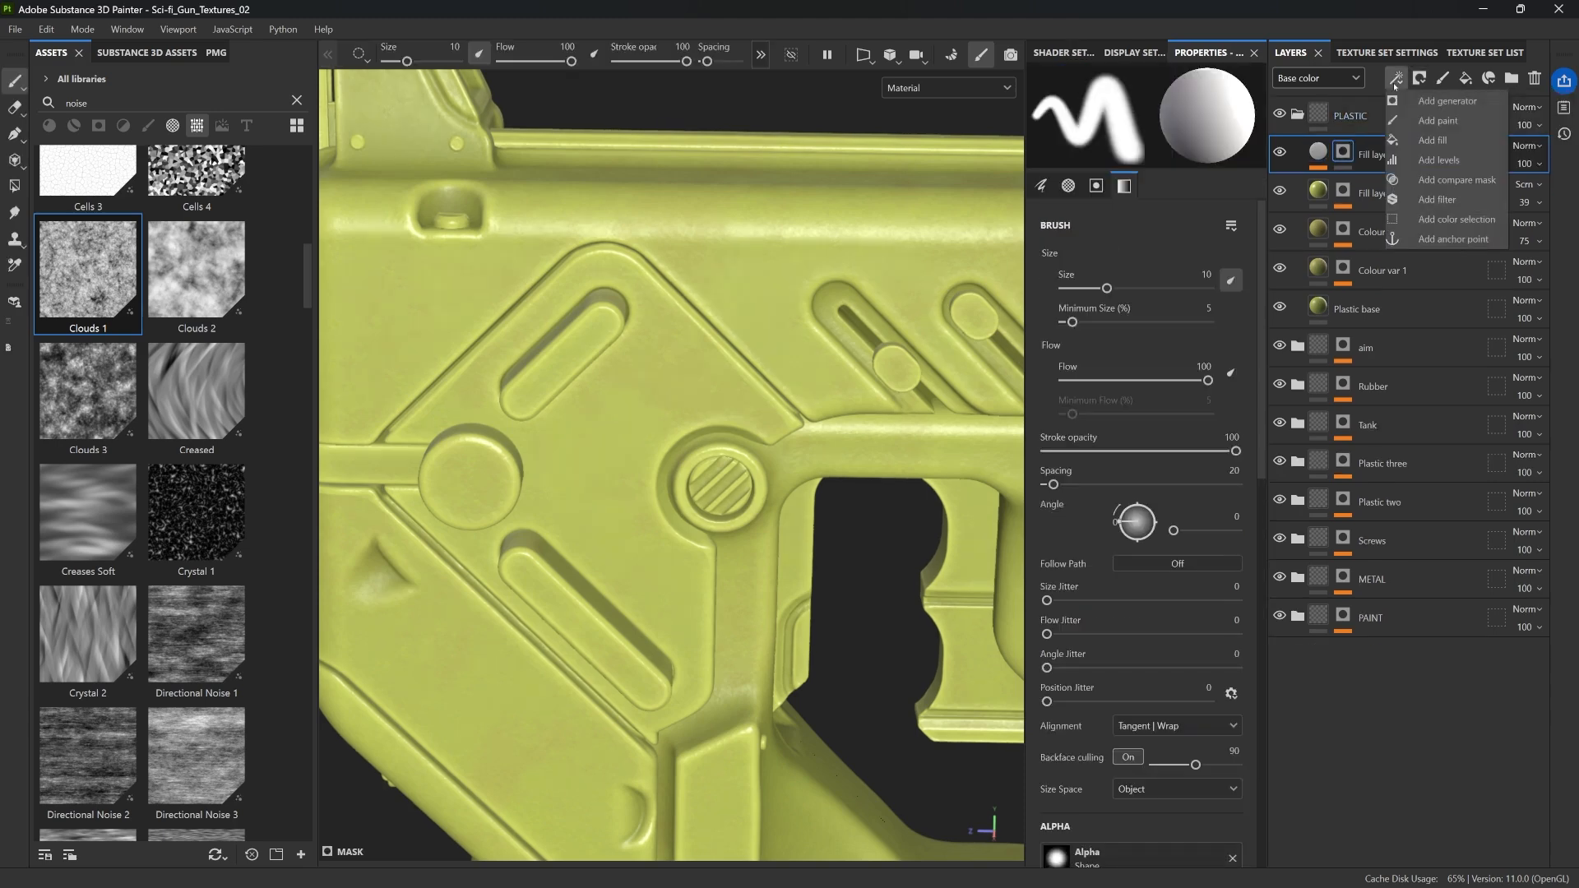
pyautogui.click(1437, 101)
# Step: Try the Fiber Glass Edge Wear generator on the mask with wear level 0.42, and remove it
pyautogui.click(1129, 130)
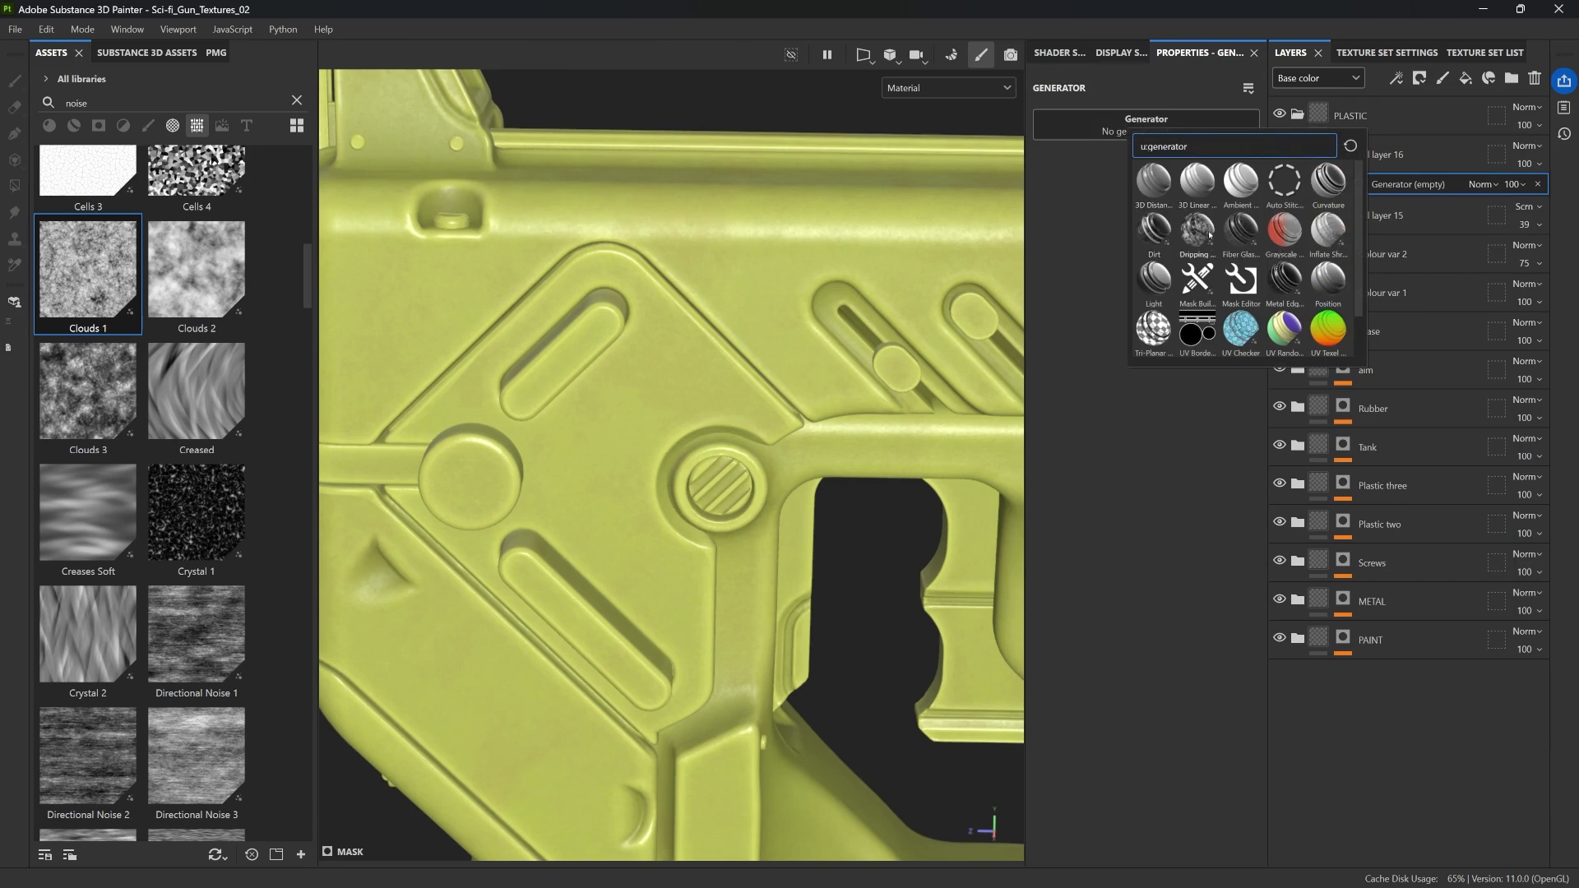
pyautogui.click(1240, 230)
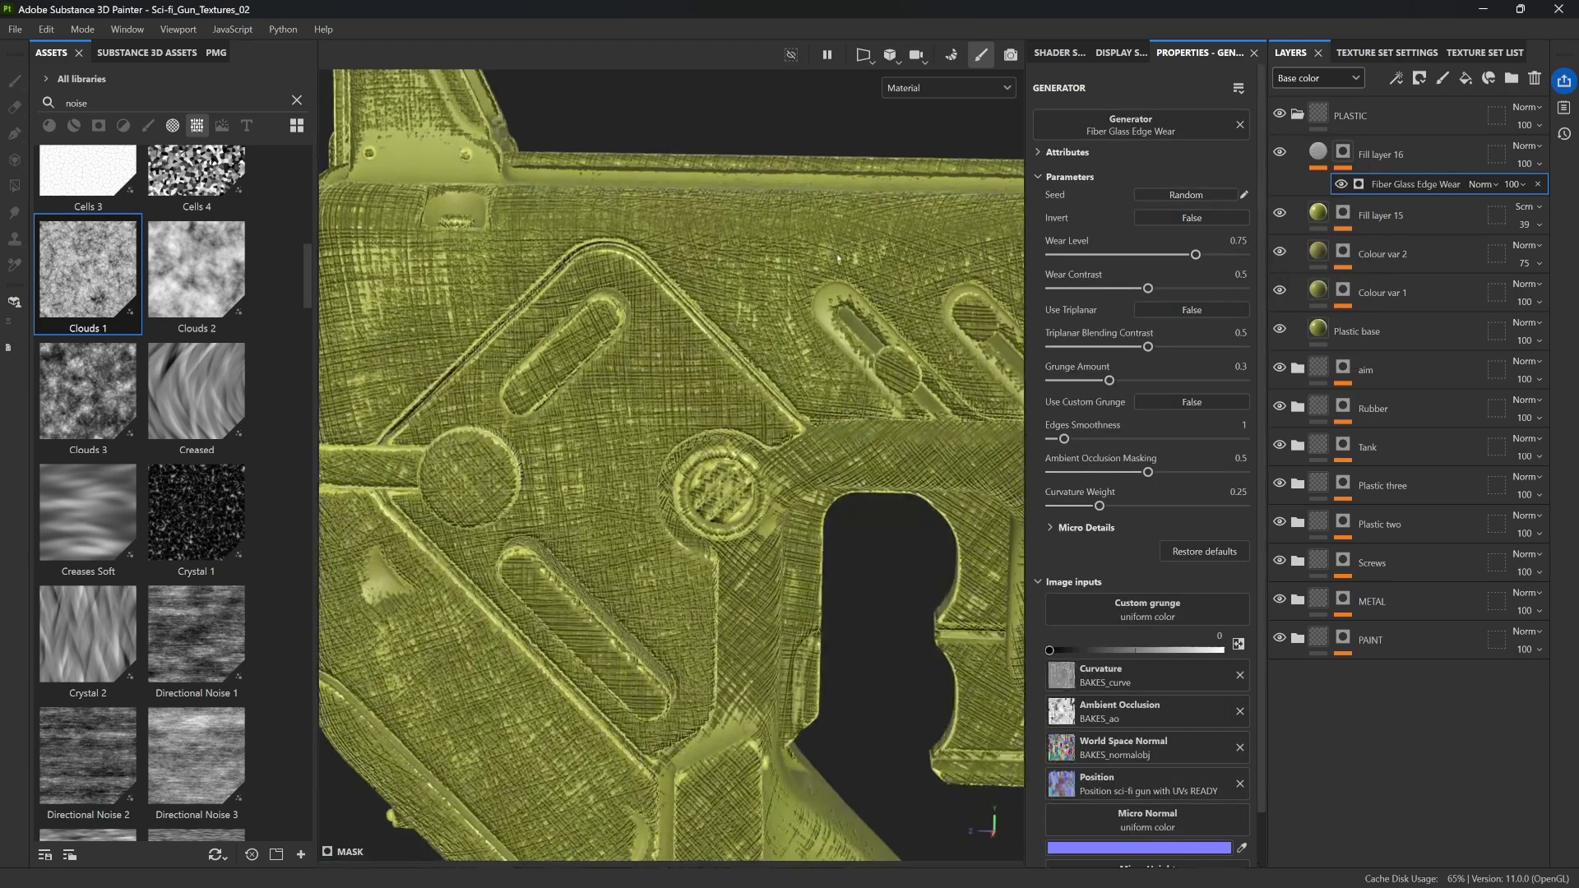
pyautogui.moveTo(1195, 255); pyautogui.dragTo(1133, 254)
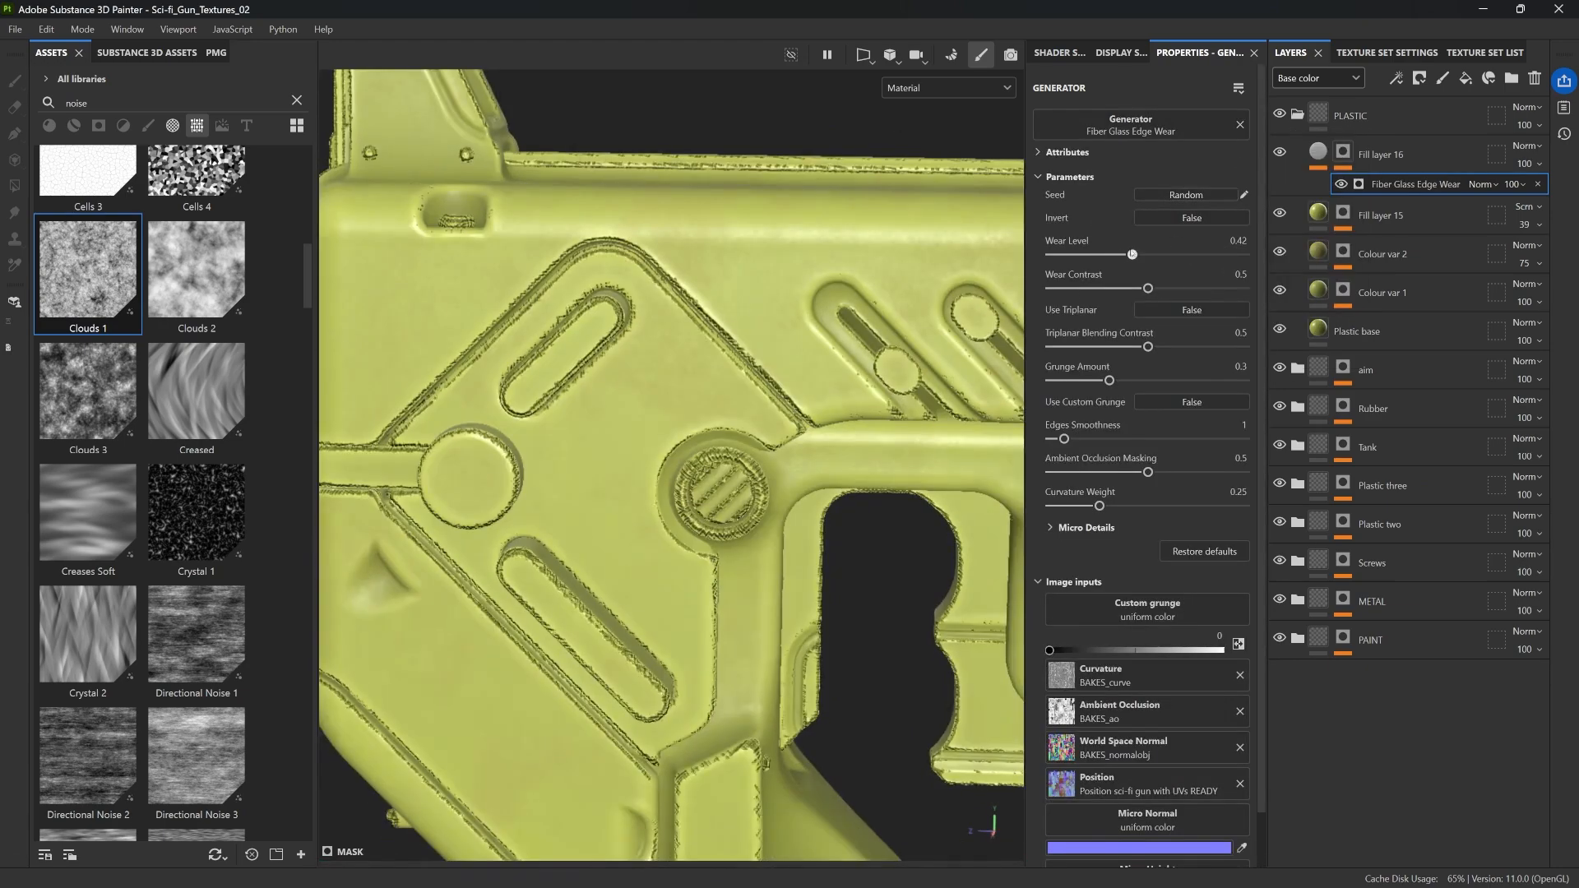
pyautogui.click(1240, 125)
# Step: Assign the Dirt generator to the mask with dirt level 0.54, dirt contrast 0.34 and Invert enabled
pyautogui.click(1107, 126)
pyautogui.click(1132, 227)
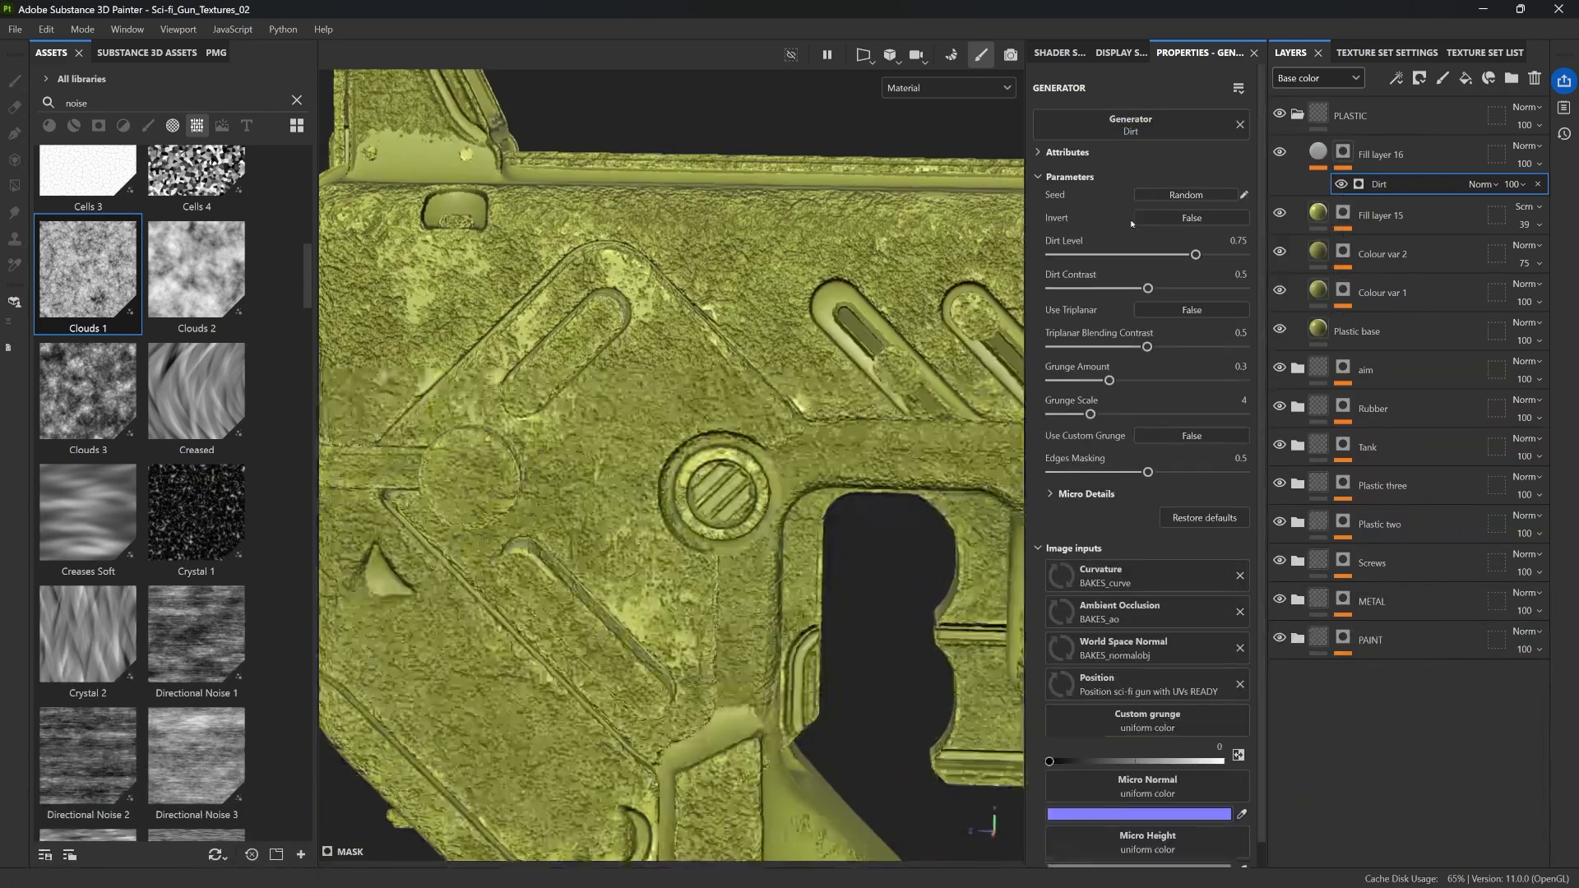
pyautogui.moveTo(1195, 254); pyautogui.dragTo(1118, 288)
pyautogui.moveTo(642, 244)
pyautogui.keyDown('alt'); pyautogui.mouseDown()
pyautogui.moveTo(683, 250)
pyautogui.moveTo(658, 257)
pyautogui.mouseUp(); pyautogui.keyUp('alt')
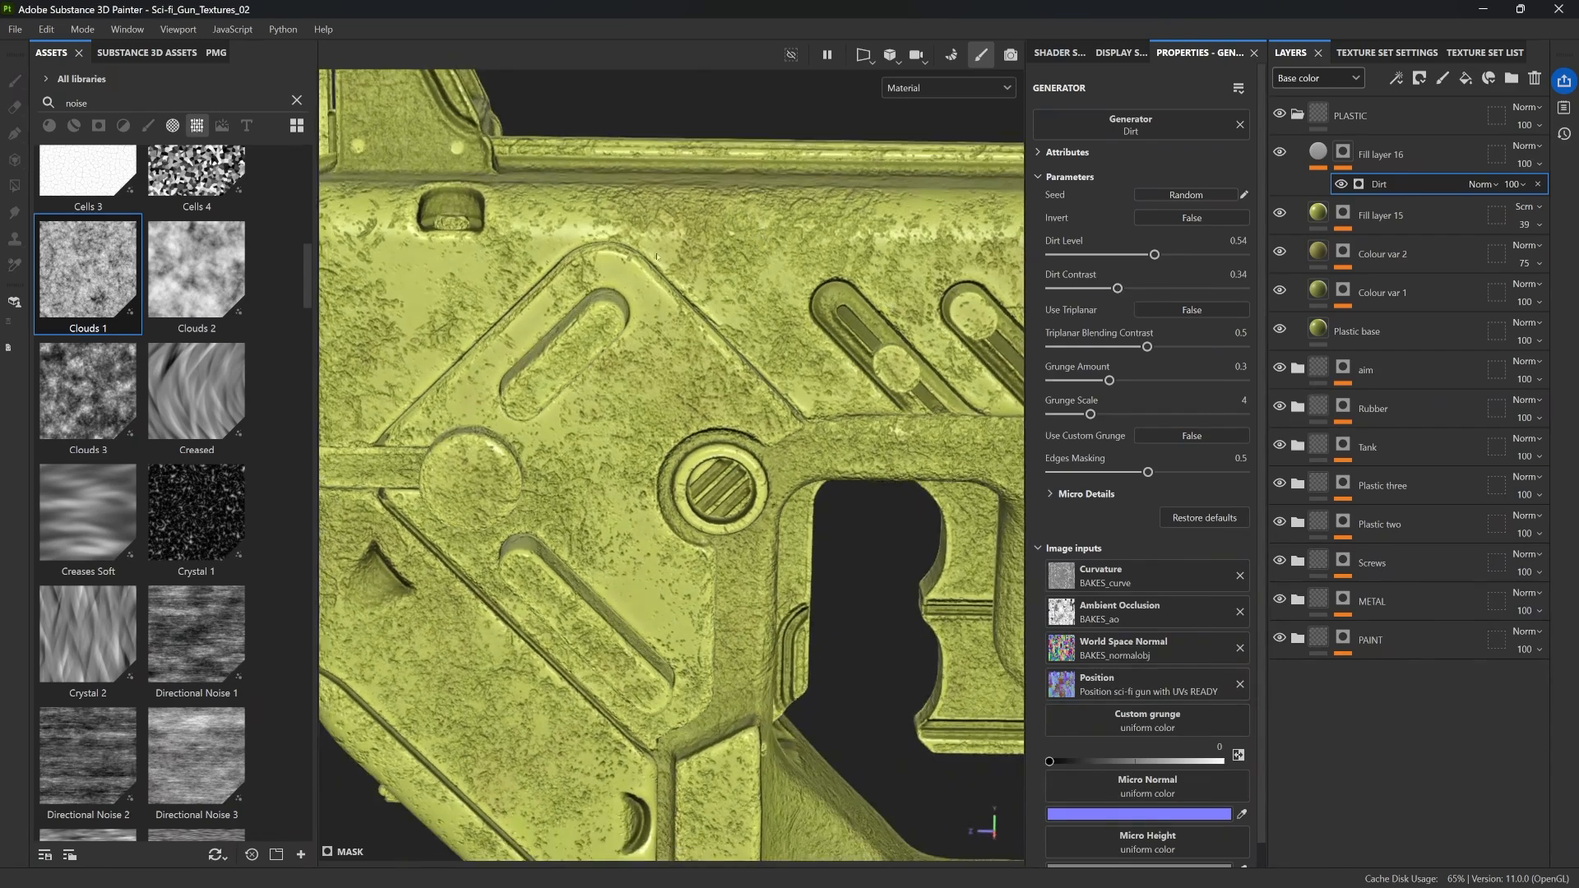
pyautogui.click(1192, 218)
pyautogui.moveTo(805, 232)
pyautogui.keyDown('alt'); pyautogui.mouseDown()
pyautogui.moveTo(859, 238)
pyautogui.moveTo(810, 228)
pyautogui.mouseUp(); pyautogui.keyUp('alt')
pyautogui.scroll(-5, 860, 239)
pyautogui.scroll(4, 839, 234)
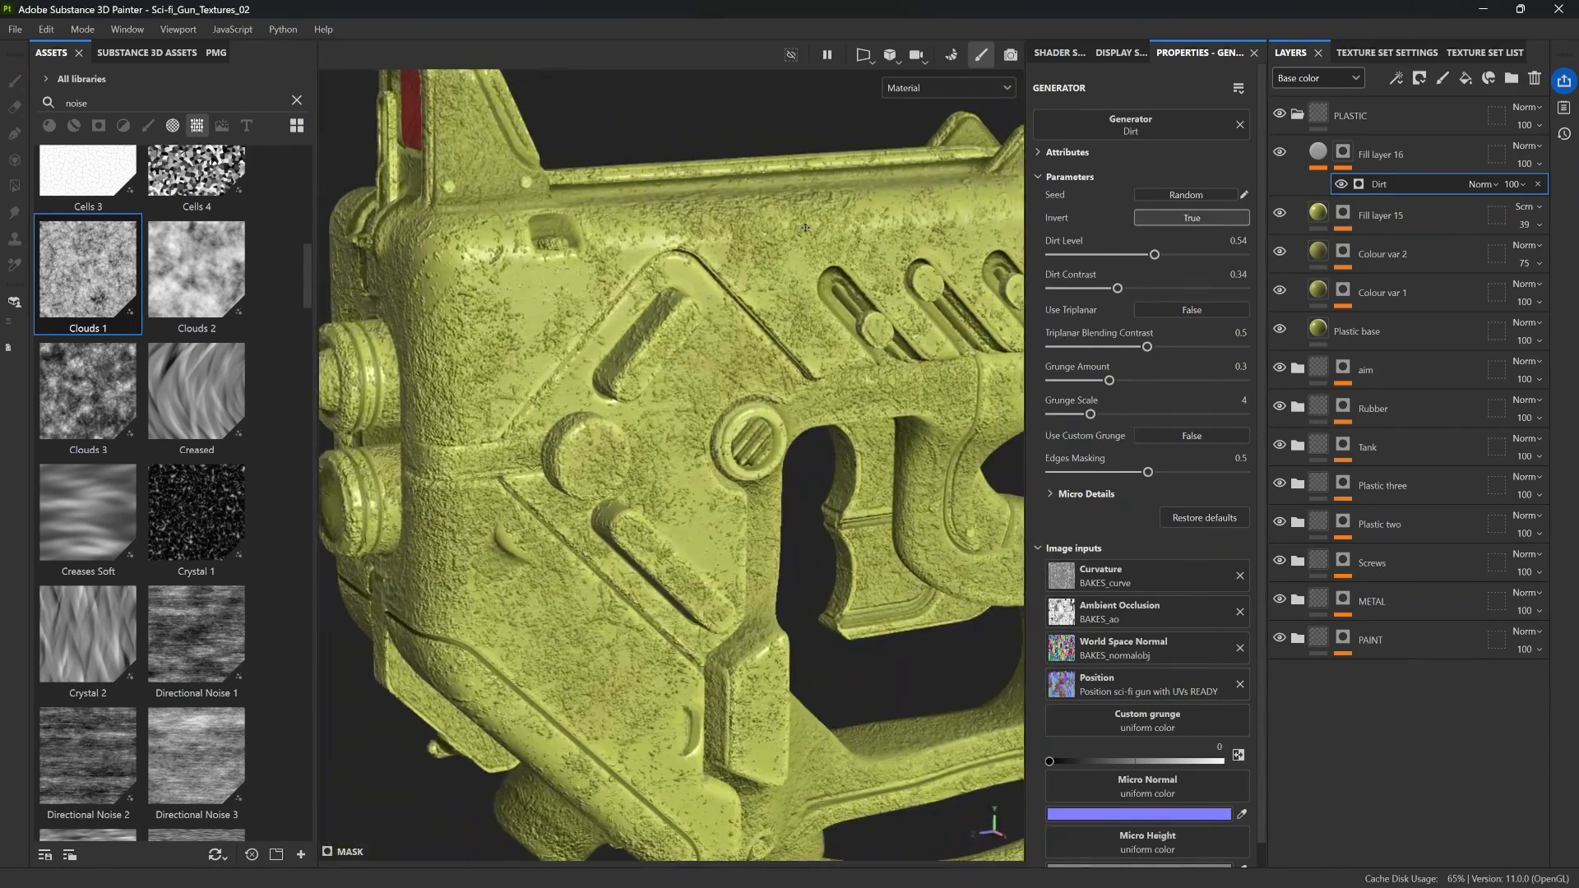
# Step: Lower the Dirt generator's opacity to 5 and examine the surface relief on the gun body from several angles
pyautogui.click(1522, 184)
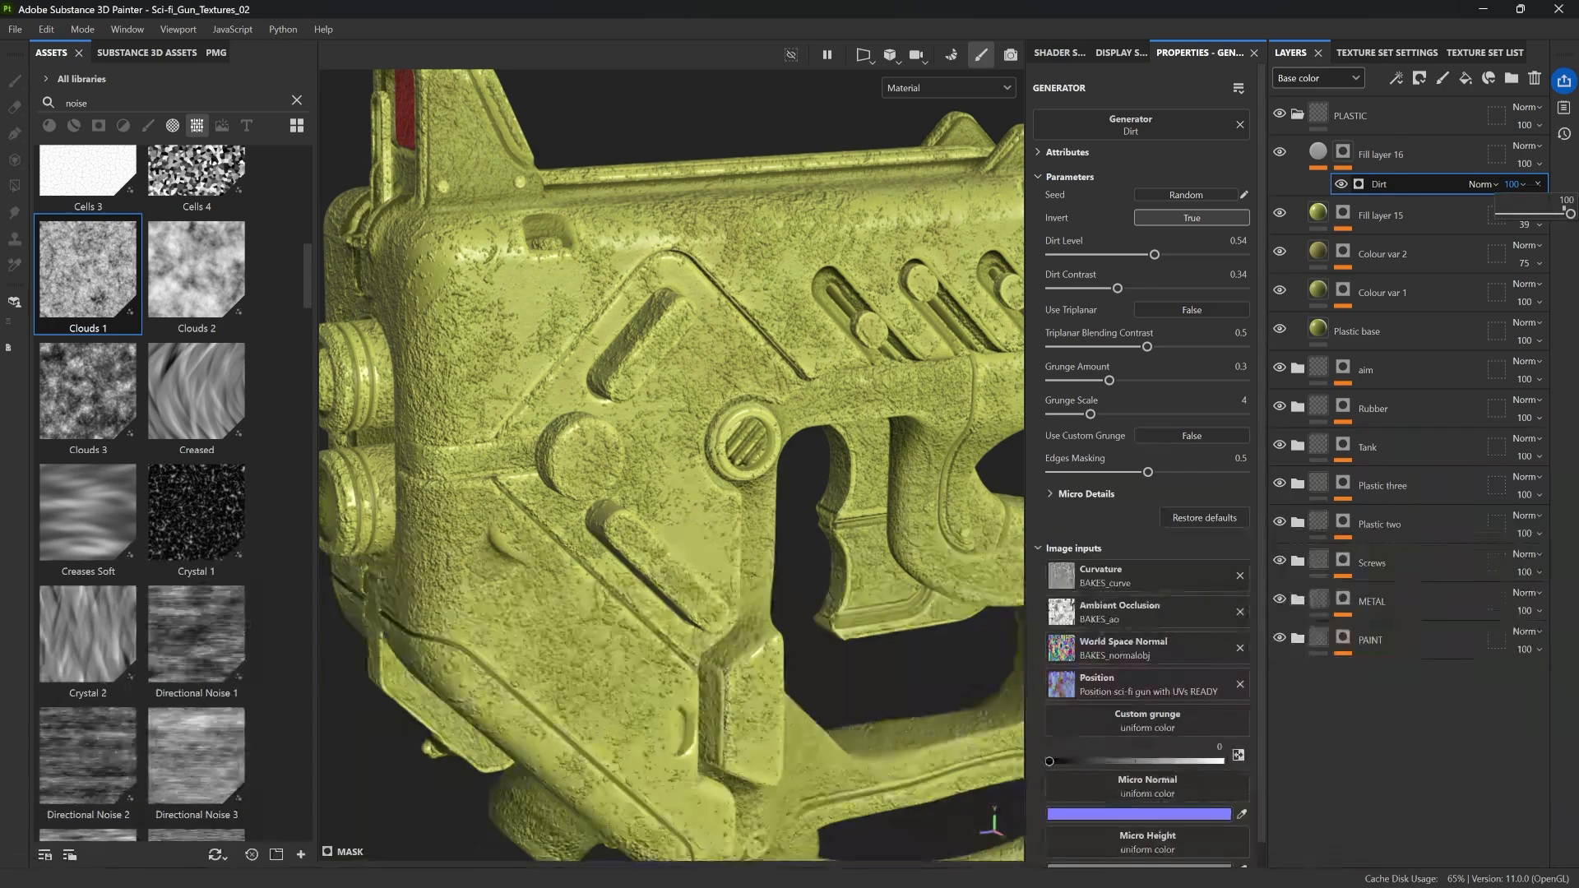
pyautogui.moveTo(1570, 214); pyautogui.dragTo(1506, 215)
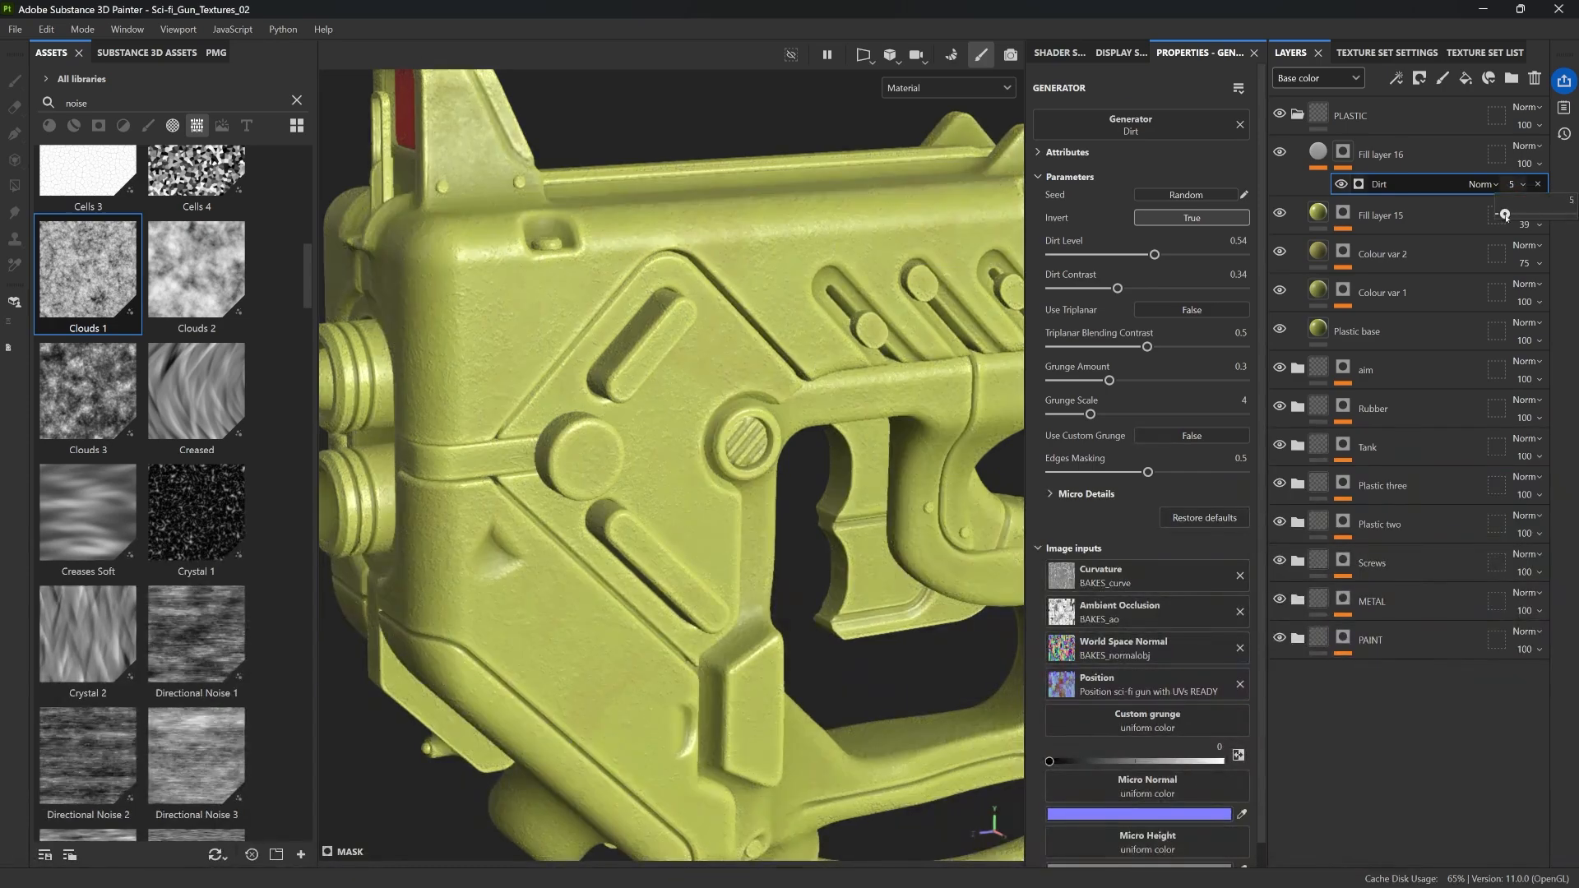
pyautogui.moveTo(589, 362)
pyautogui.keyDown('alt'); pyautogui.mouseDown()
pyautogui.moveTo(627, 316)
pyautogui.moveTo(601, 336)
pyautogui.mouseUp(); pyautogui.keyUp('alt')
pyautogui.keyDown('shift'); pyautogui.moveTo(601, 336); pyautogui.dragTo(674, 299, button='right'); pyautogui.keyUp('shift')
pyautogui.keyDown('alt'); pyautogui.moveTo(674, 299); pyautogui.dragTo(637, 284); pyautogui.keyUp('alt')
pyautogui.keyDown('alt'); pyautogui.moveTo(638, 284); pyautogui.dragTo(588, 329, button='right'); pyautogui.keyUp('alt')
pyautogui.keyDown('alt'); pyautogui.moveTo(588, 329); pyautogui.dragTo(610, 342); pyautogui.keyUp('alt')
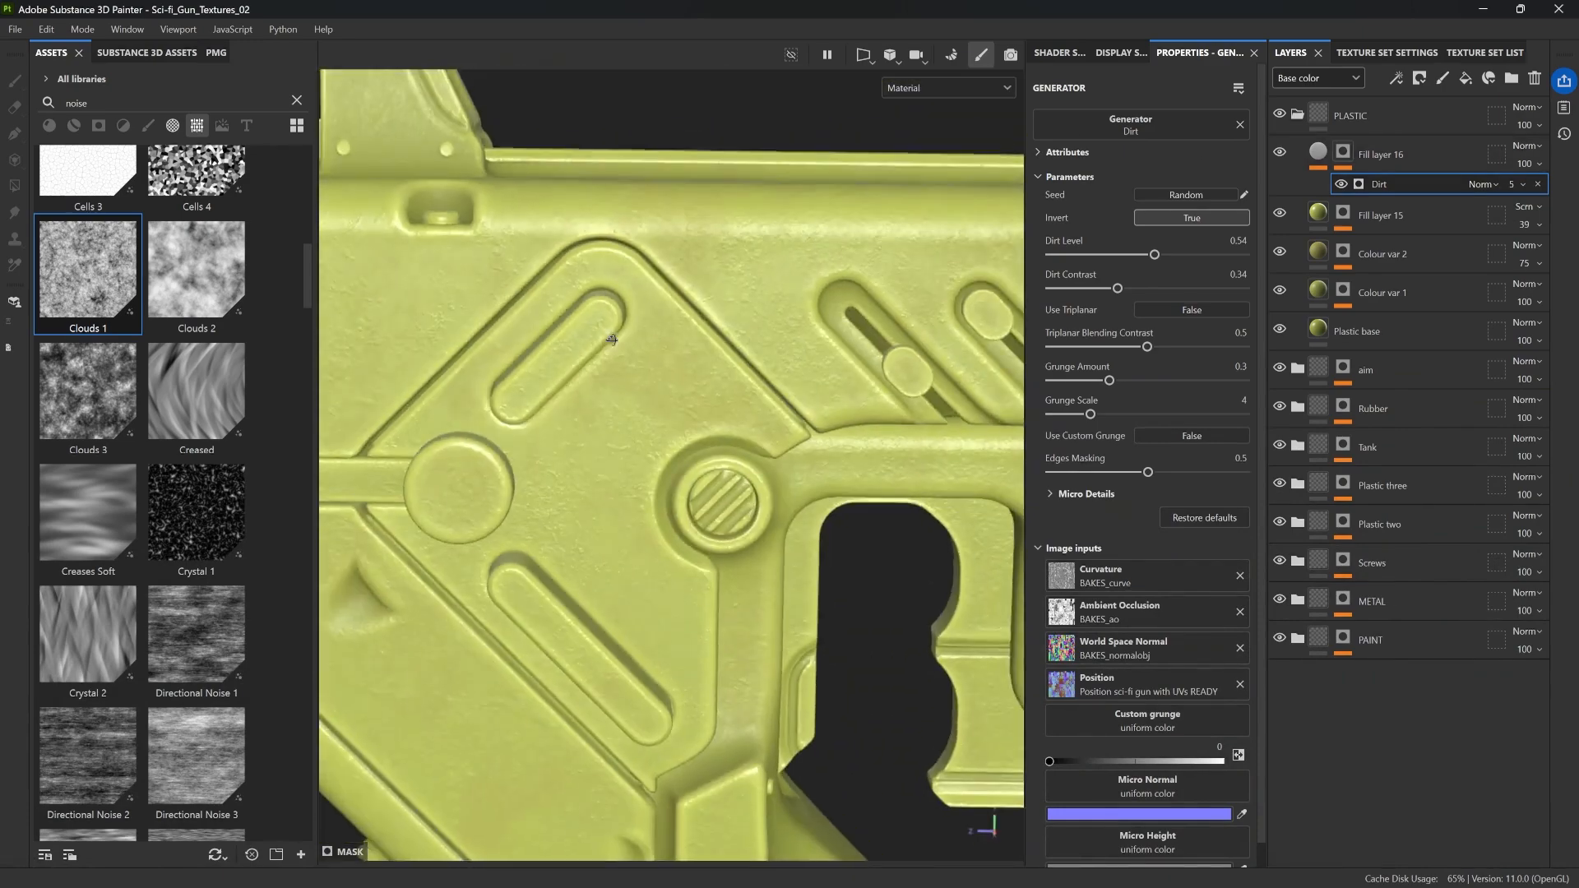
pyautogui.keyDown('shift'); pyautogui.moveTo(610, 342); pyautogui.dragTo(747, 230, button='right'); pyautogui.keyUp('shift')
pyautogui.keyDown('alt'); pyautogui.moveTo(660, 292); pyautogui.dragTo(618, 224, button='right'); pyautogui.keyUp('alt')
pyautogui.keyDown('alt'); pyautogui.moveTo(618, 225); pyautogui.dragTo(539, 222, button='middle'); pyautogui.keyUp('alt')
pyautogui.keyDown('alt'); pyautogui.moveTo(540, 222); pyautogui.dragTo(582, 339); pyautogui.keyUp('alt')
pyautogui.keyDown('alt'); pyautogui.moveTo(582, 339); pyautogui.dragTo(574, 301, button='right'); pyautogui.keyUp('alt')
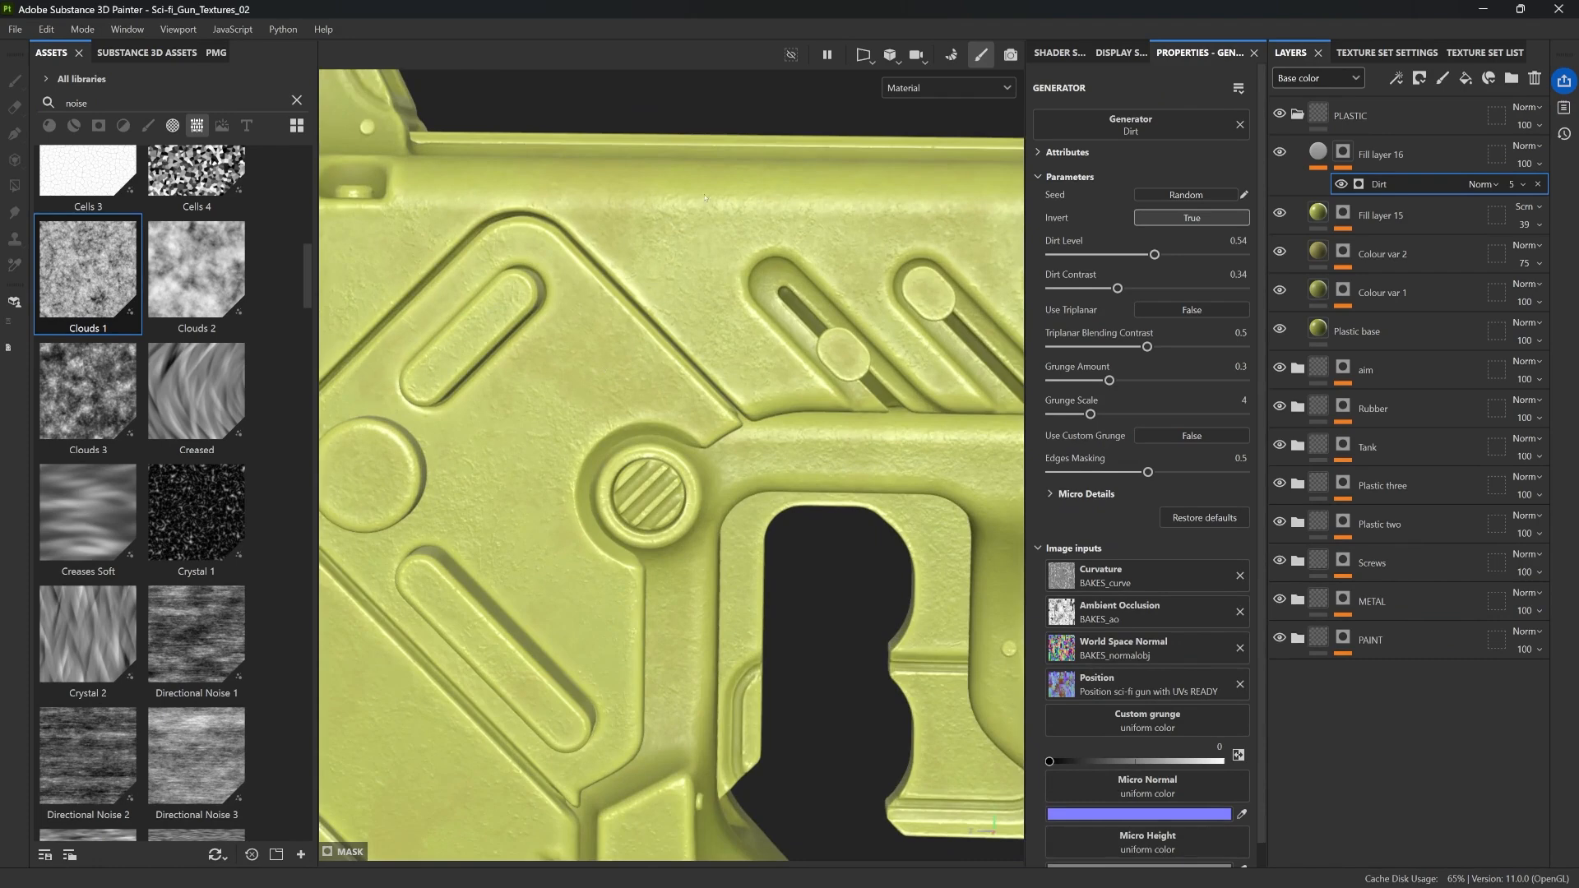
# Step: Reduce the Dirt generator's opacity to 2 and check the gun body
pyautogui.click(1521, 185)
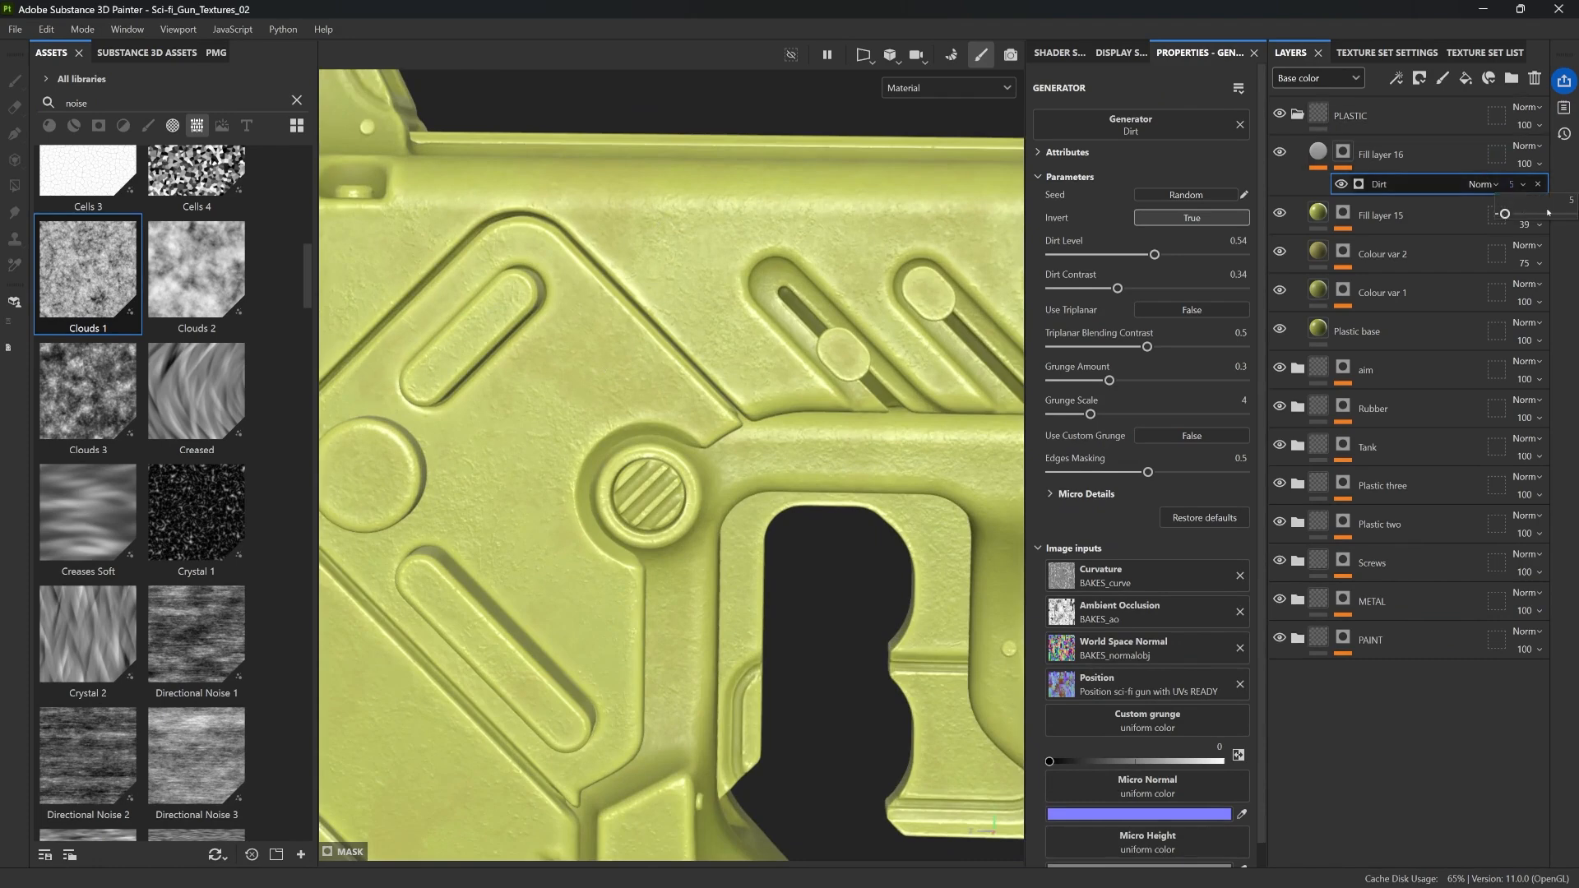
pyautogui.write('2')
pyautogui.press('Return')
pyautogui.keyDown('alt'); pyautogui.moveTo(772, 485); pyautogui.dragTo(776, 416); pyautogui.keyUp('alt')
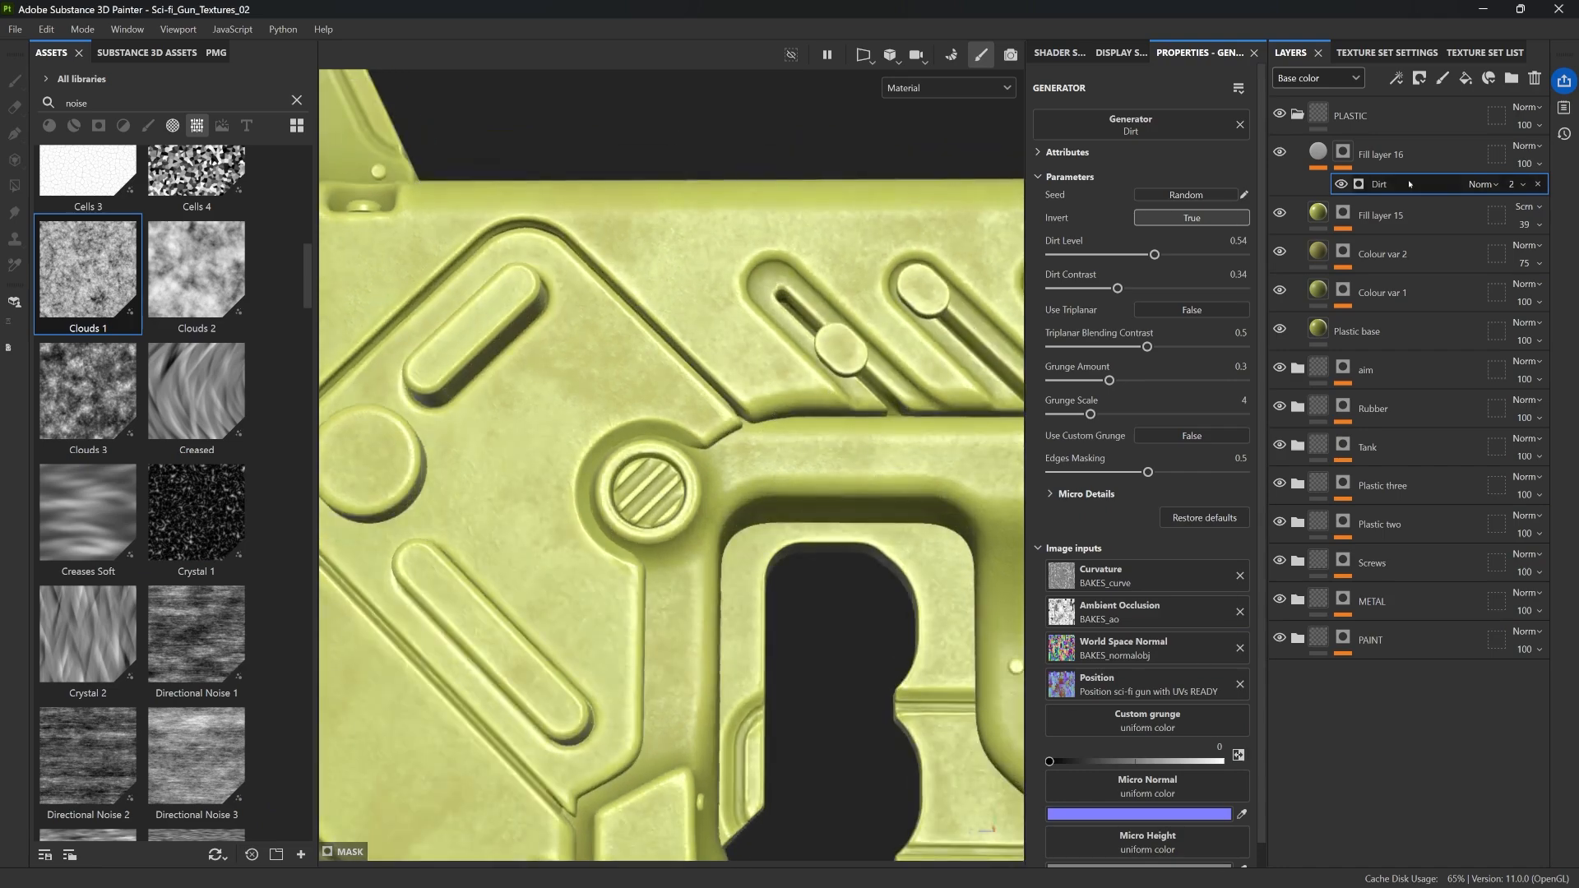
# Step: Set the Dirt generator's opacity to 3 and inspect the whole gun both close up and from a distance
pyautogui.click(1519, 184)
pyautogui.write('3')
pyautogui.press('Return')
pyautogui.moveTo(568, 448)
pyautogui.keyDown('alt'); pyautogui.mouseDown()
pyautogui.moveTo(600, 471)
pyautogui.moveTo(700, 344)
pyautogui.mouseUp(); pyautogui.keyUp('alt')
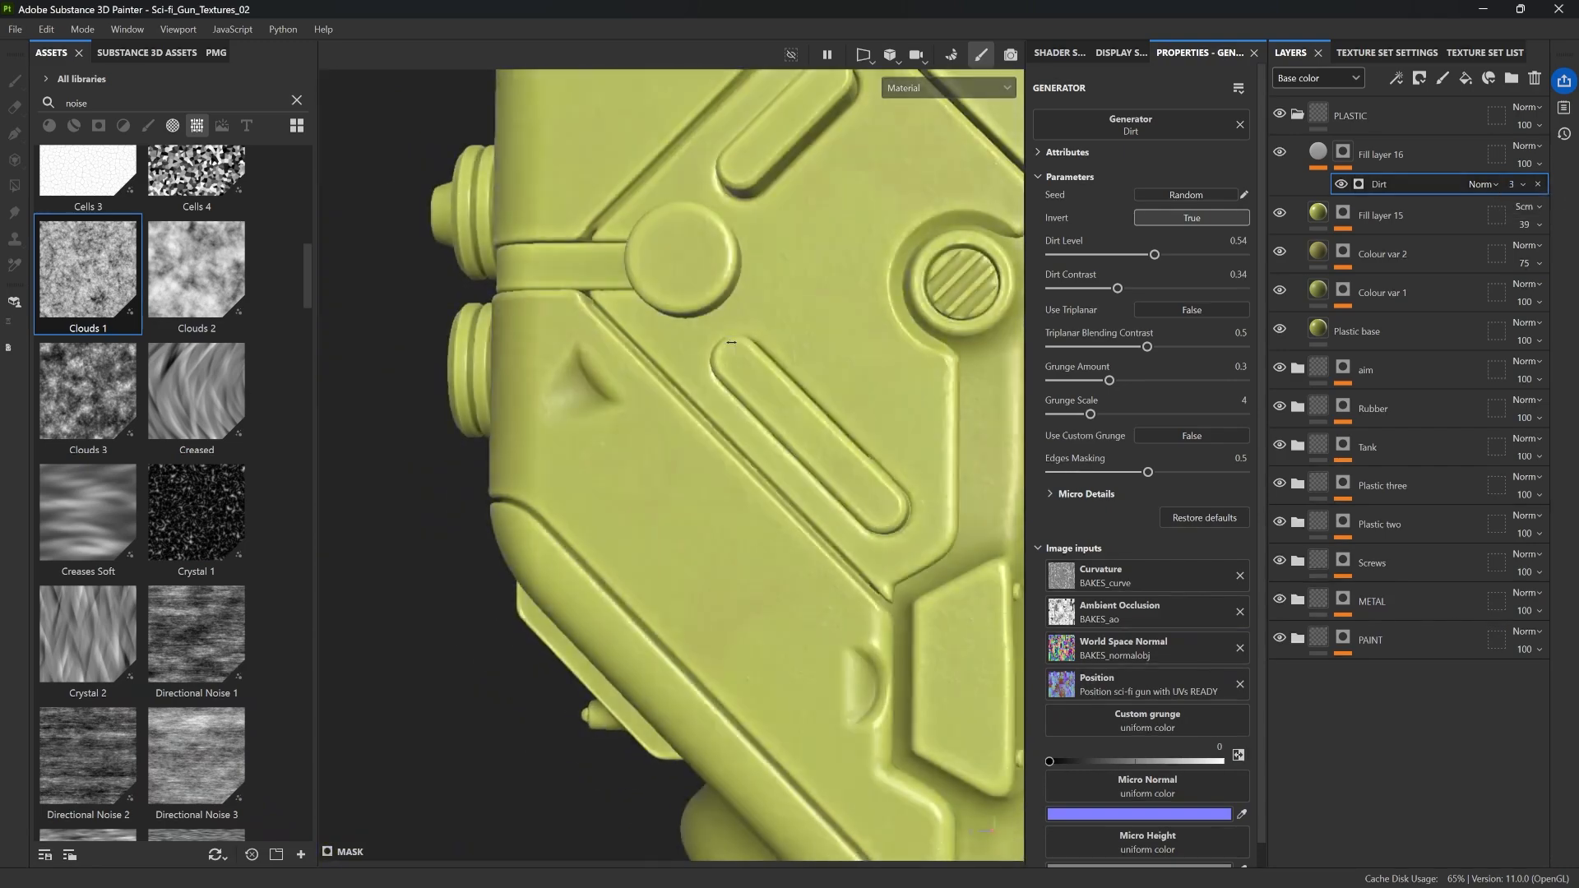
pyautogui.keyDown('shift'); pyautogui.moveTo(700, 345); pyautogui.dragTo(724, 353, button='right'); pyautogui.keyUp('shift')
pyautogui.scroll(-9, 724, 358)
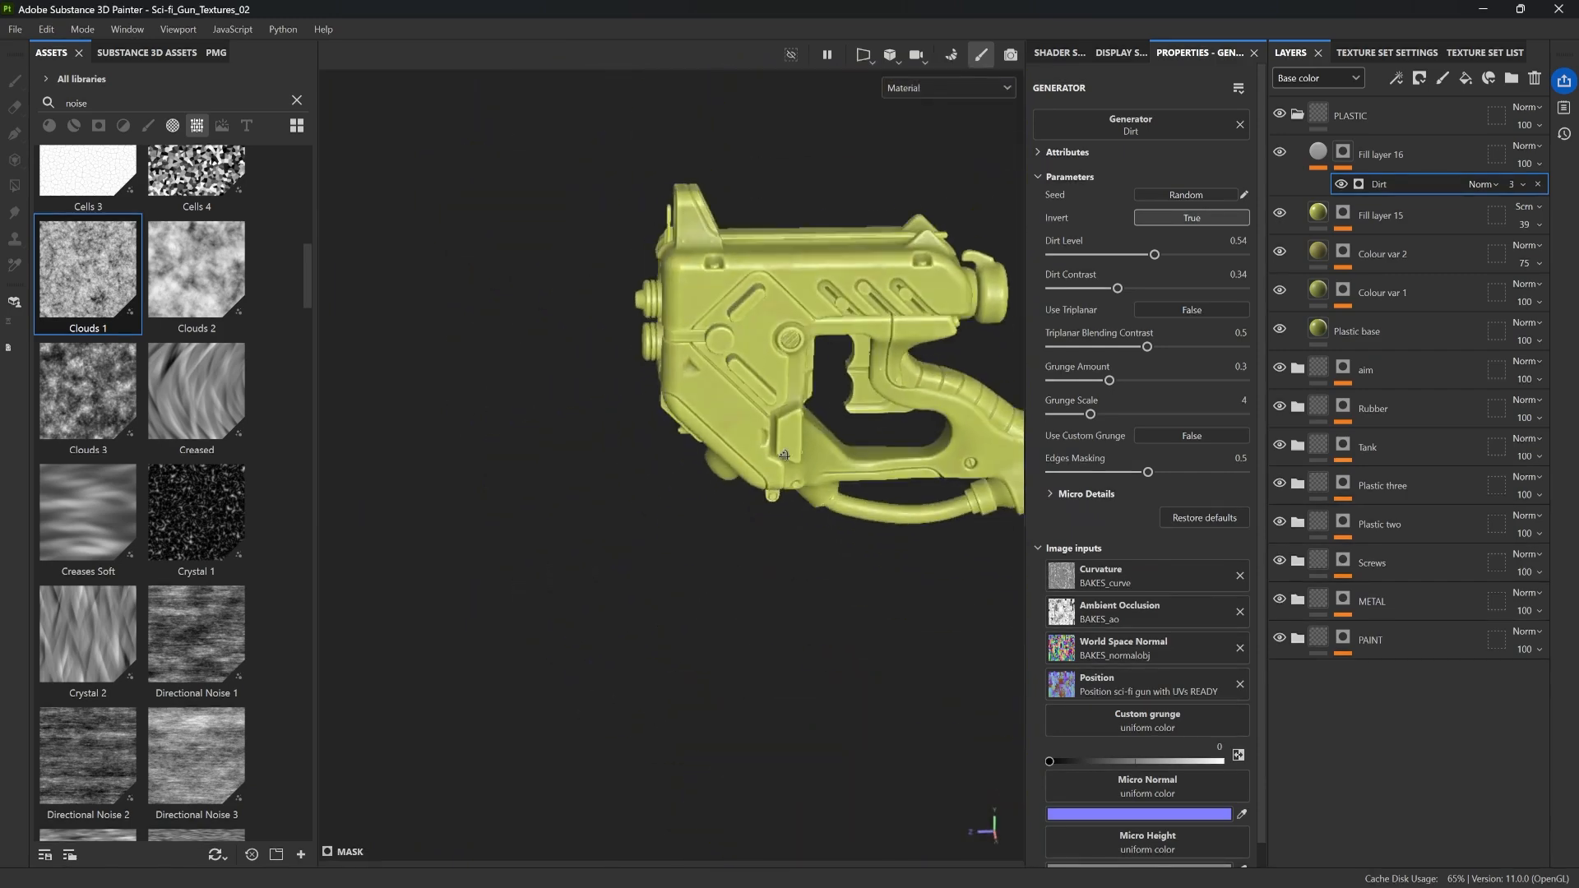
pyautogui.keyDown('alt'); pyautogui.moveTo(790, 395); pyautogui.dragTo(840, 404); pyautogui.keyUp('alt')
pyautogui.keyDown('alt'); pyautogui.moveTo(840, 404); pyautogui.dragTo(728, 502, button='middle'); pyautogui.keyUp('alt')
pyautogui.keyDown('alt'); pyautogui.moveTo(715, 480); pyautogui.dragTo(766, 428); pyautogui.keyUp('alt')
pyautogui.scroll(3, 777, 403)
pyautogui.keyDown('alt'); pyautogui.moveTo(782, 394); pyautogui.dragTo(768, 369, button='middle'); pyautogui.keyUp('alt')
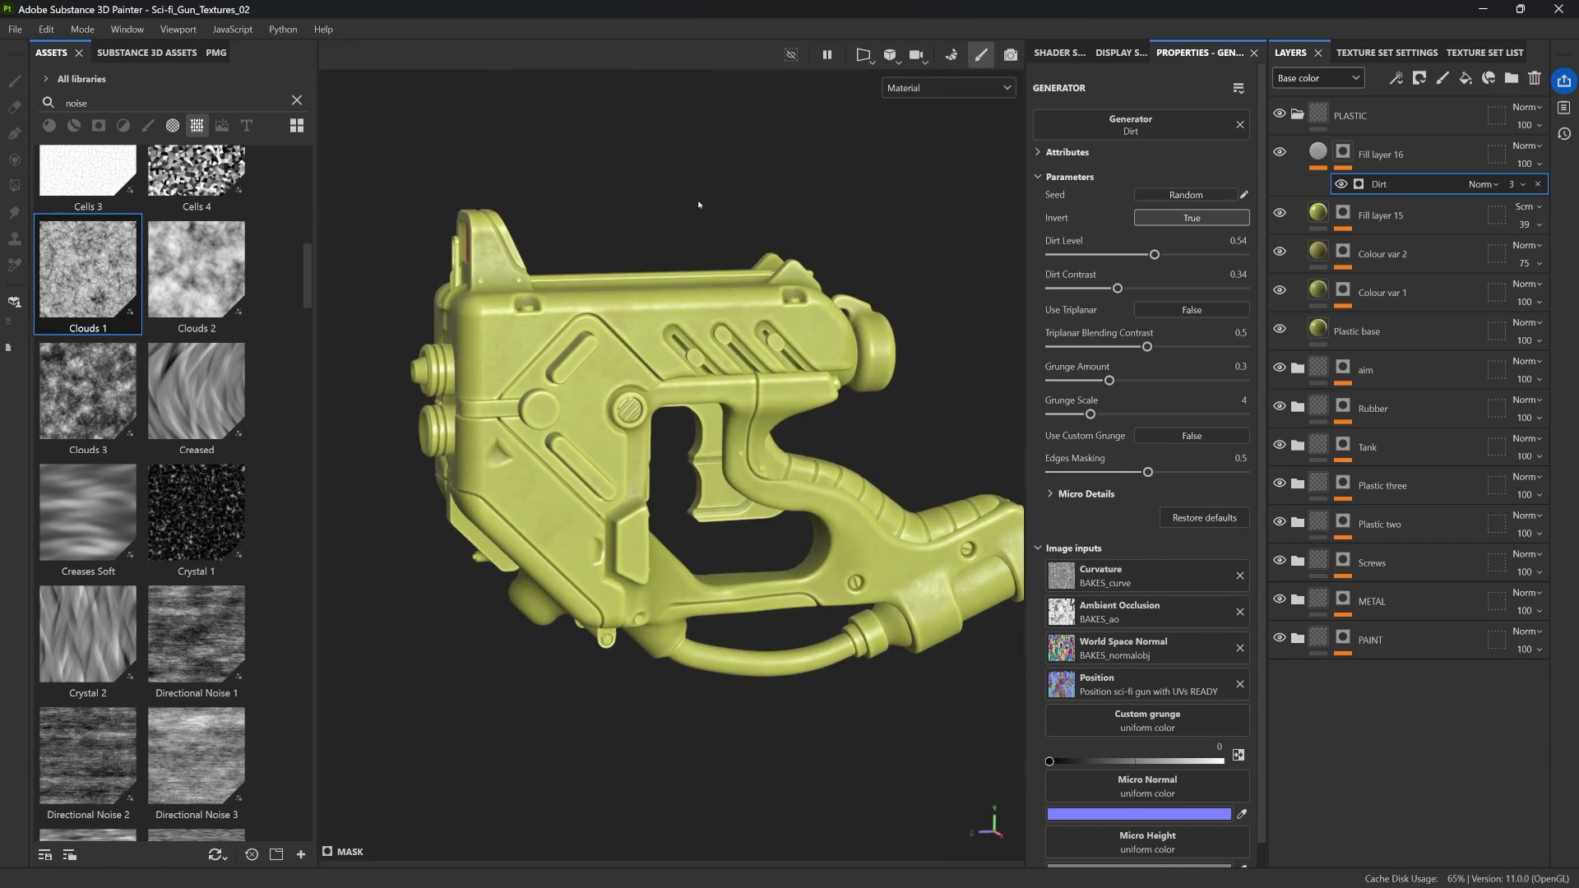
# Step: Collapse the PLASTIC folder and give it a green colour label
pyautogui.click(1298, 114)
pyautogui.click(1376, 116)
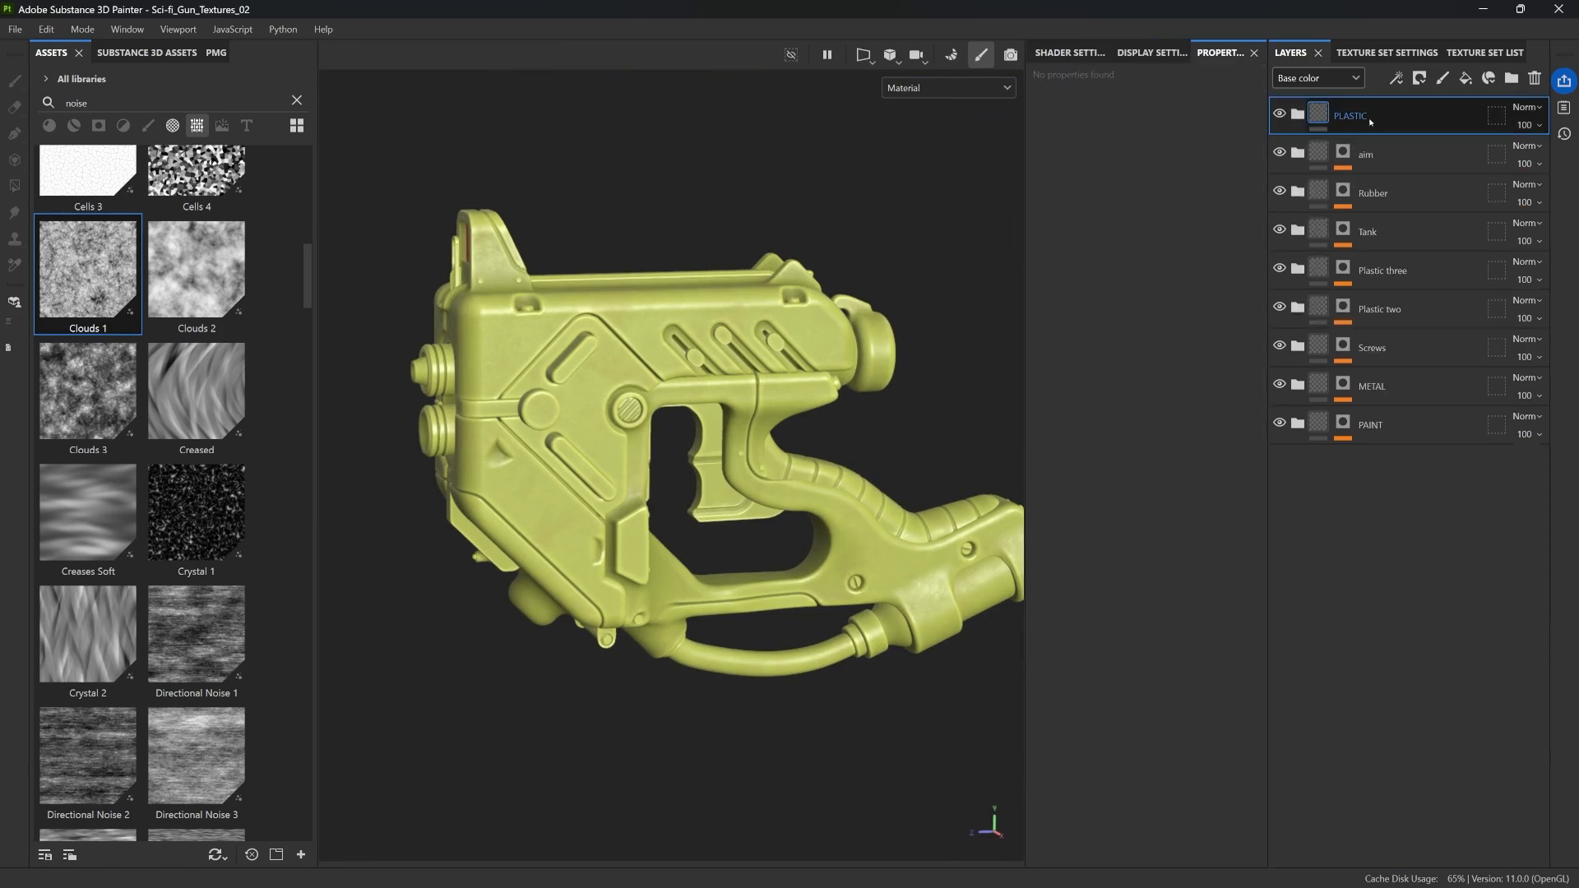
pyautogui.rightClick(1375, 116)
pyautogui.click(1467, 567)
pyautogui.rightClick(1408, 116)
pyautogui.click(1439, 566)
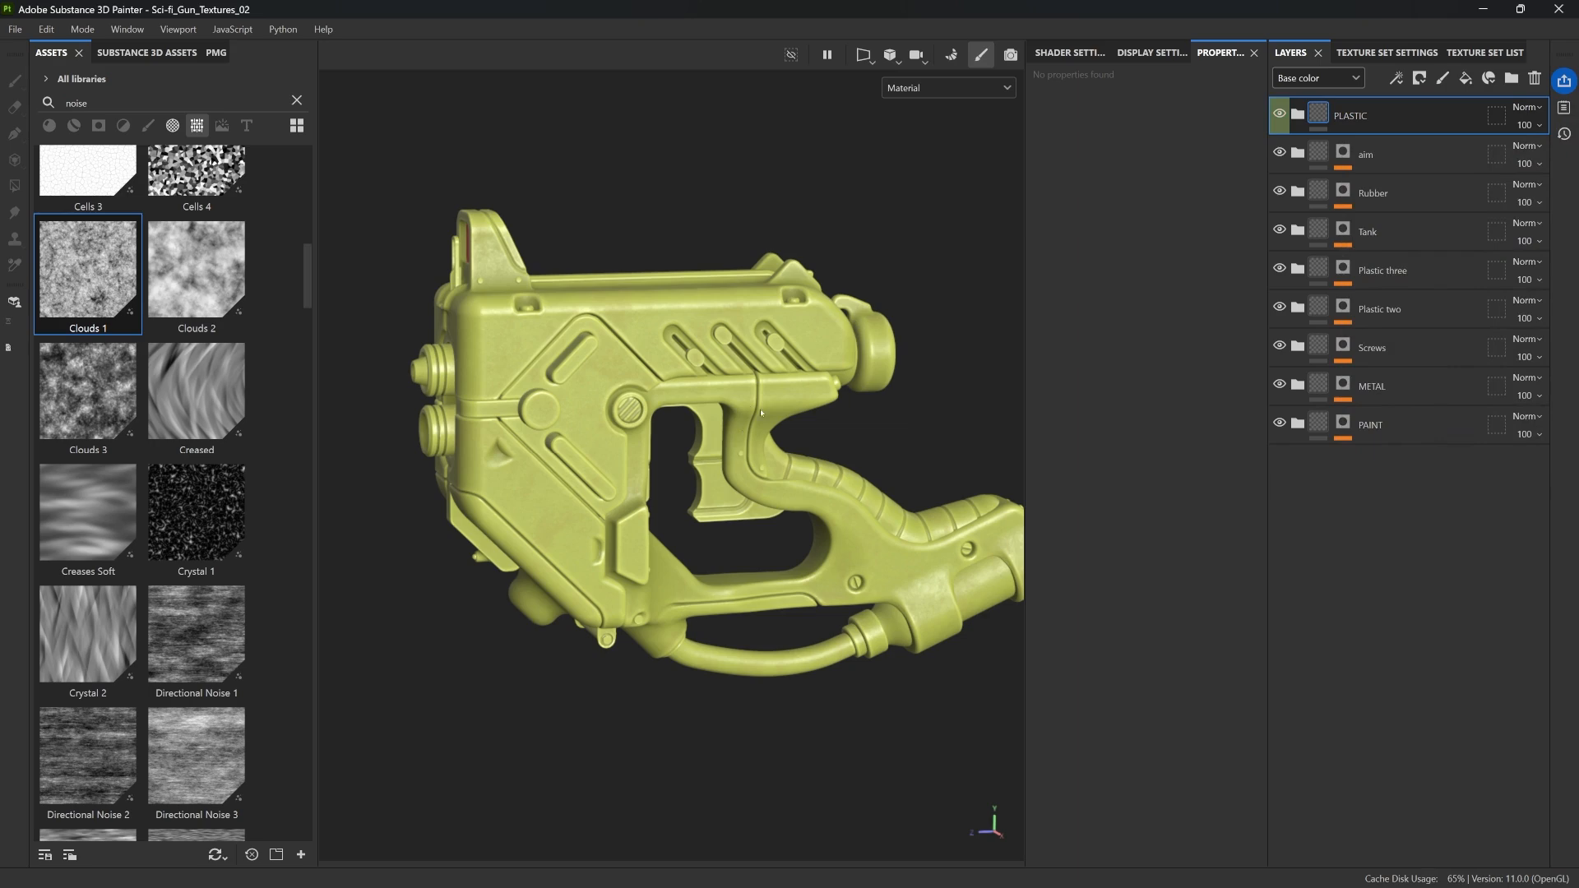
# Step: Move the PLASTIC folder inside the PAINT folder as its topmost item and expand it to show its layers
pyautogui.moveTo(757, 418); pyautogui.dragTo(711, 364, button='middle')
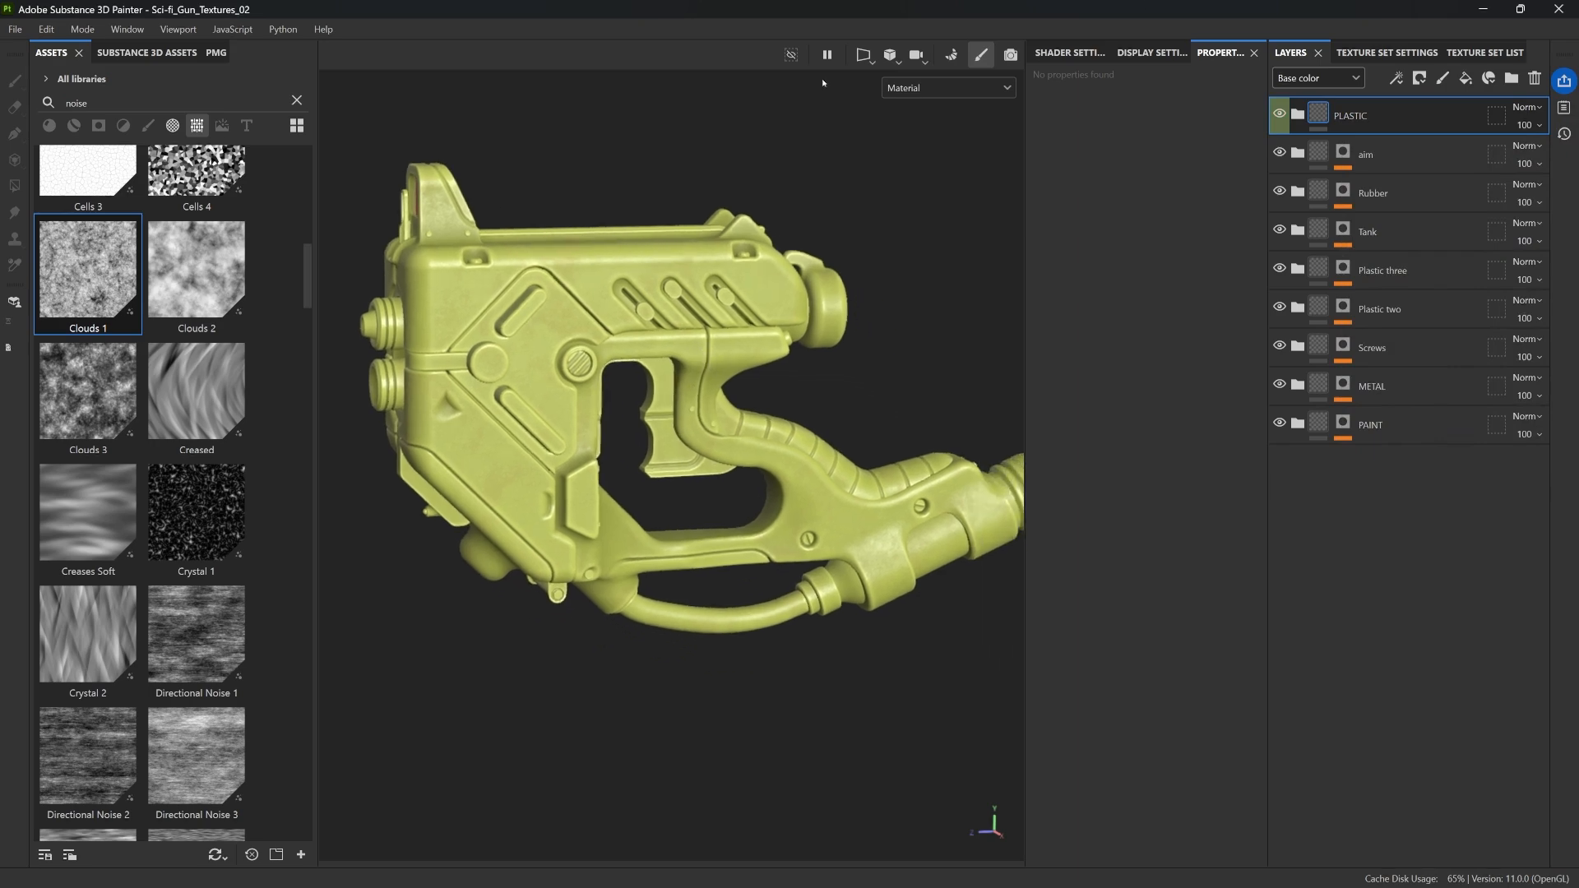
pyautogui.moveTo(1386, 123); pyautogui.dragTo(1370, 421)
pyautogui.keyDown('alt'); pyautogui.moveTo(785, 307); pyautogui.dragTo(700, 403); pyautogui.keyUp('alt')
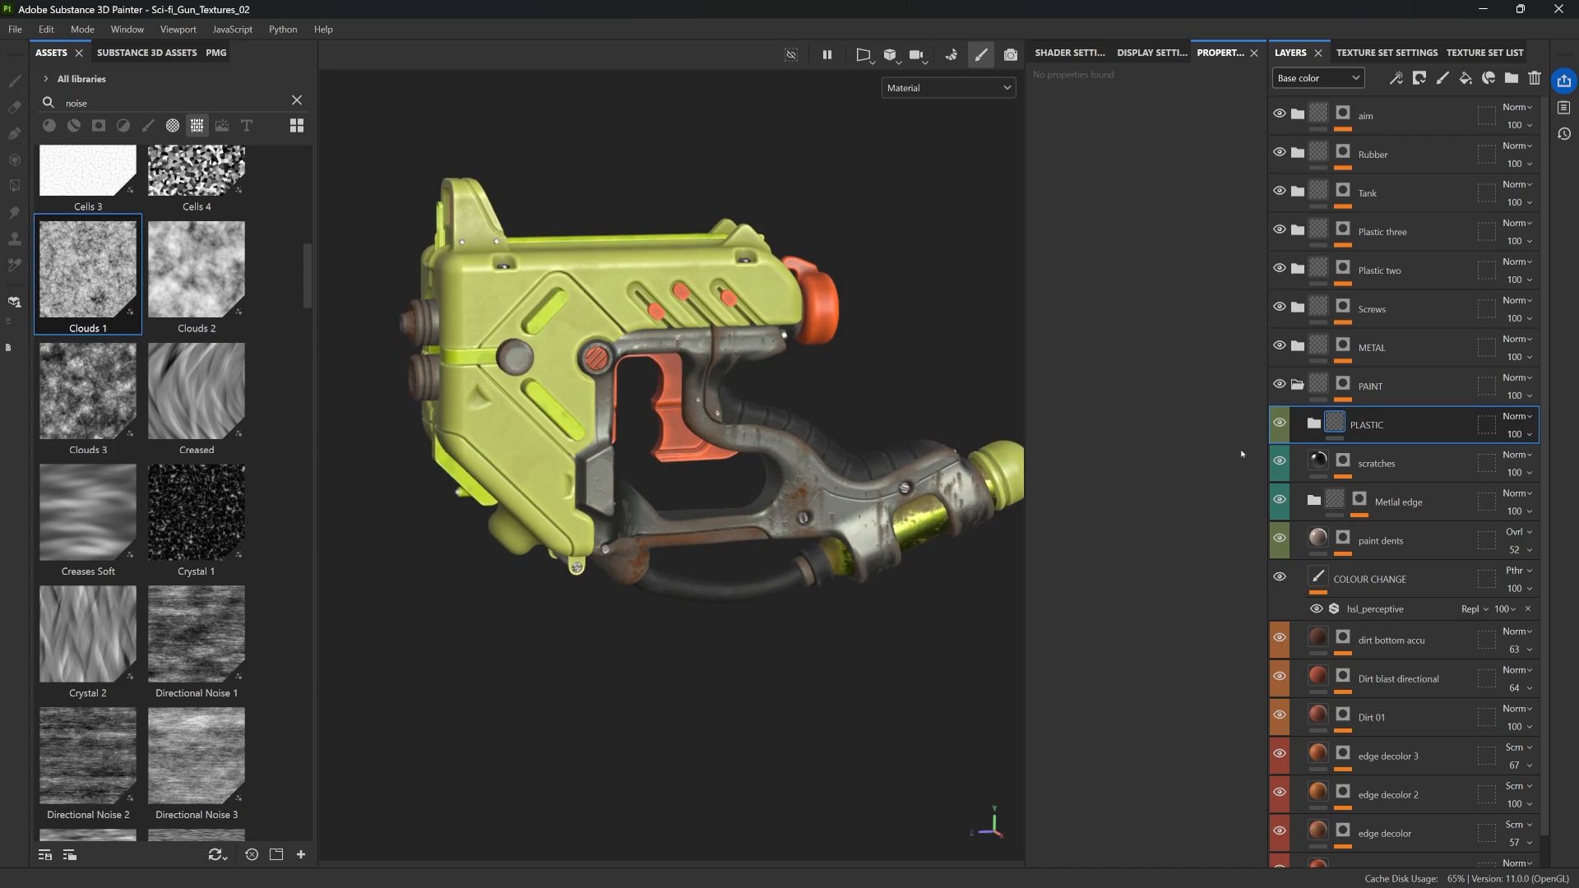
pyautogui.click(1315, 425)
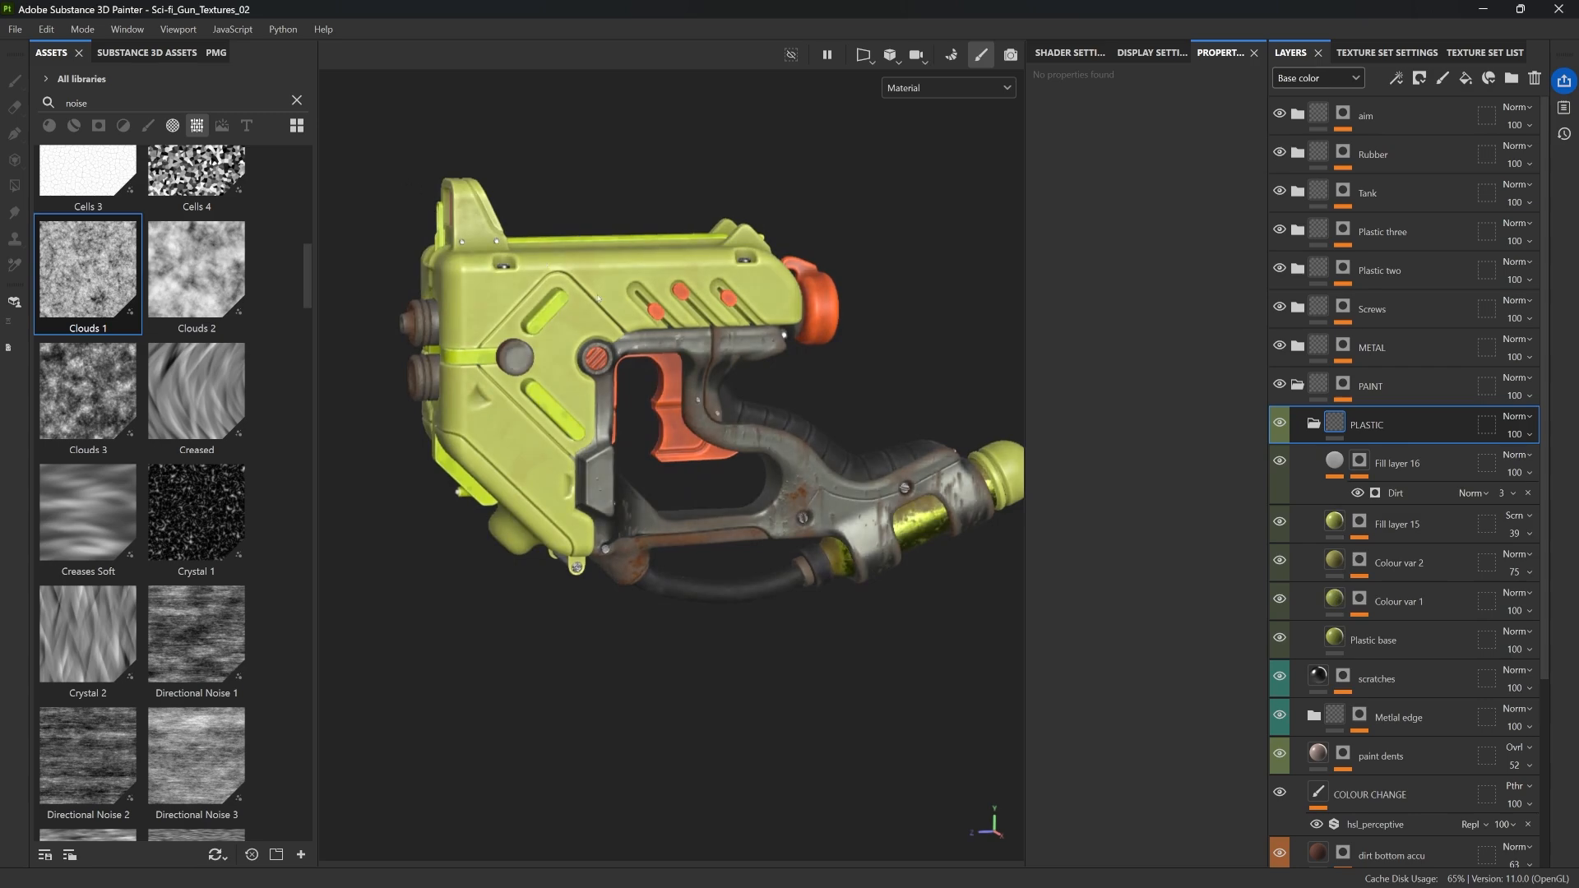
# Step: Examine the plastic surface and edges of the gun body in the reference image, both close up and from a distance
pyautogui.moveTo(0, 329)
pyautogui.mouseDown()
pyautogui.moveTo(509, 329)
pyautogui.moveTo(494, 329)
pyautogui.moveTo(520, 412)
pyautogui.mouseUp()
pyautogui.moveTo(520, 412); pyautogui.dragTo(511, 464, button='right')
pyautogui.moveTo(494, 457); pyautogui.dragTo(588, 515, button='middle')
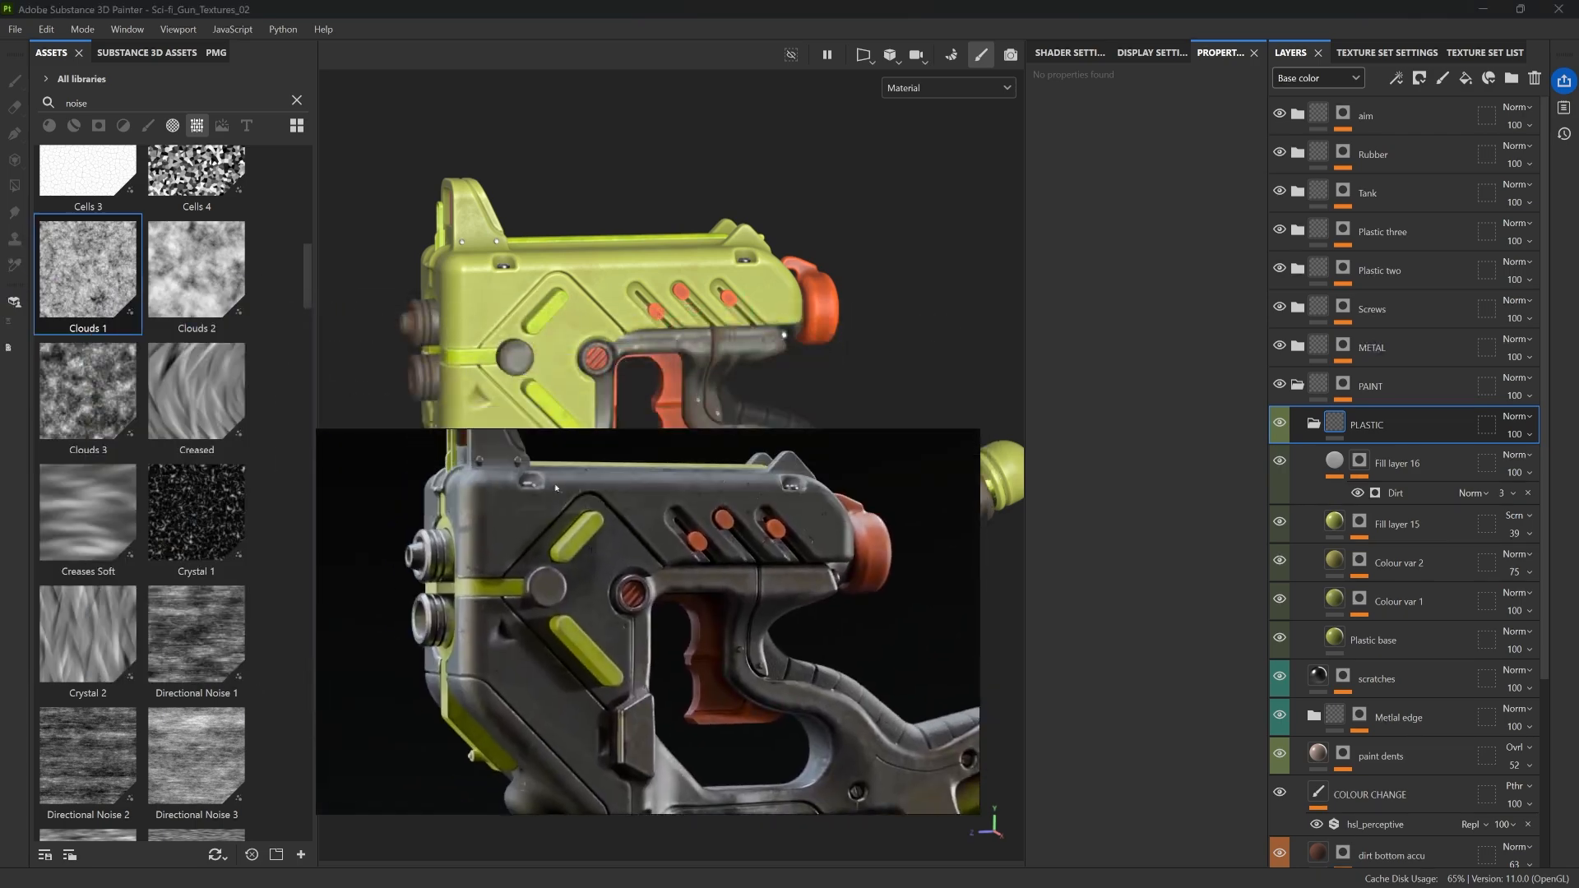
pyautogui.scroll(5, 575, 506)
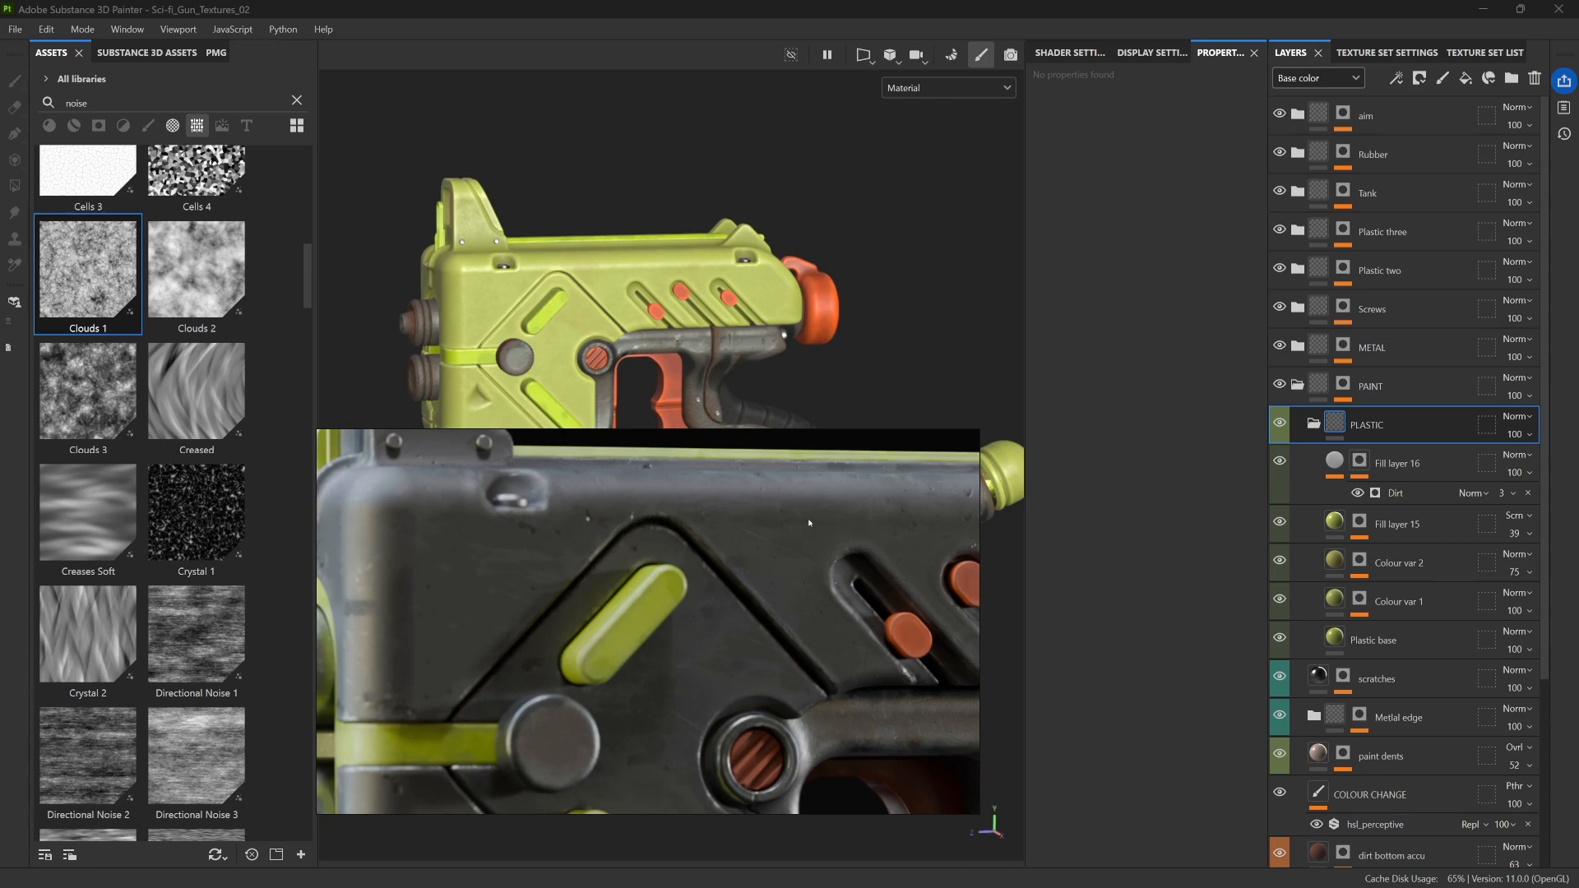
pyautogui.moveTo(790, 573); pyautogui.dragTo(785, 551, button='middle')
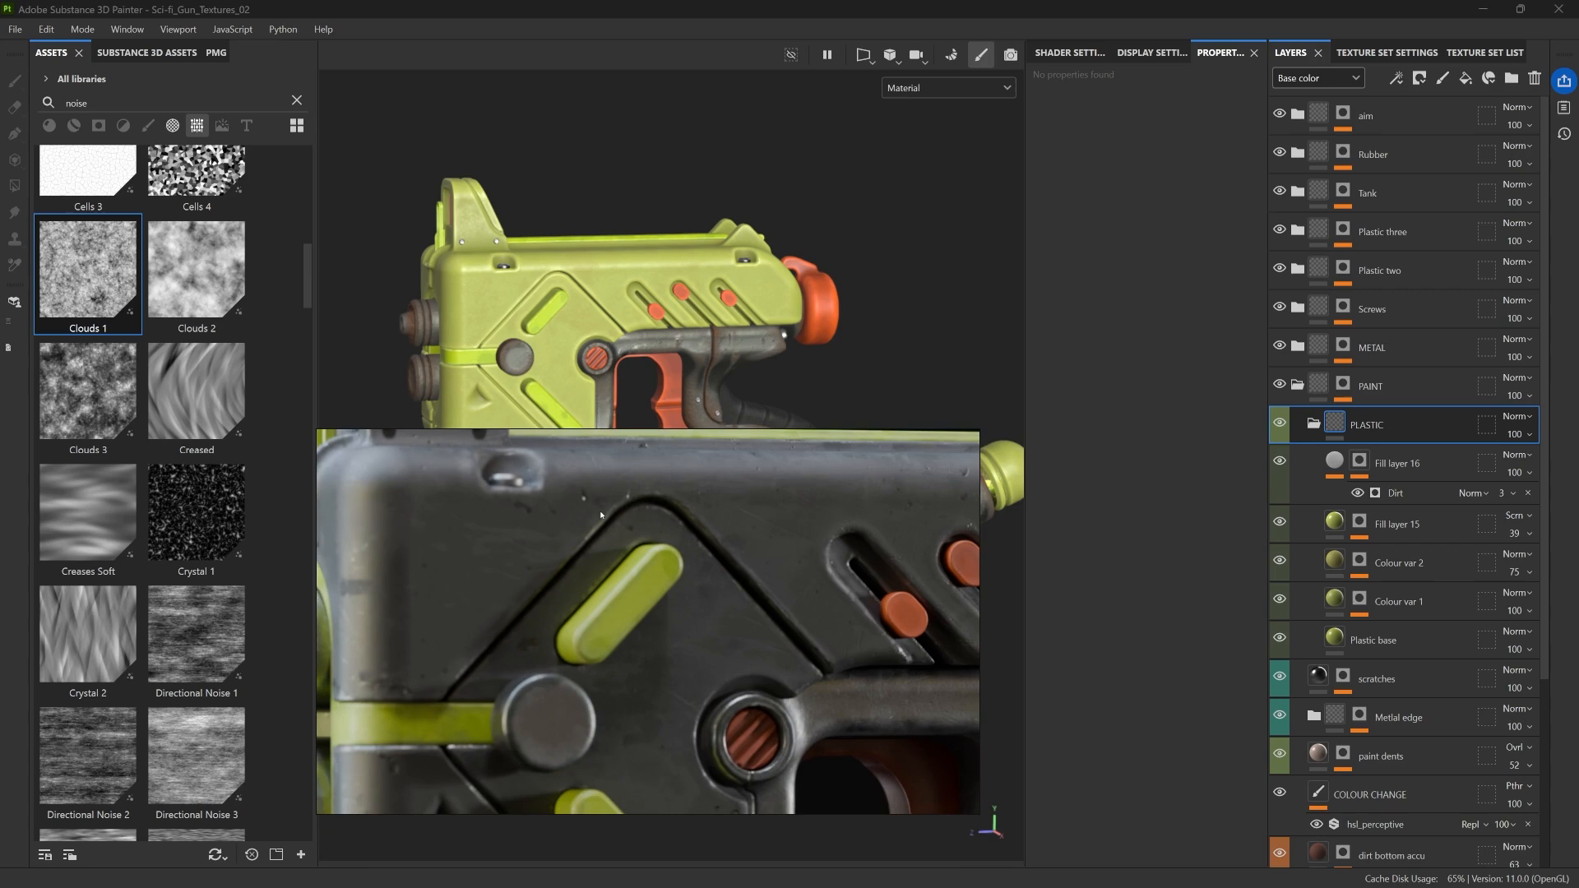
pyautogui.scroll(5, 533, 512)
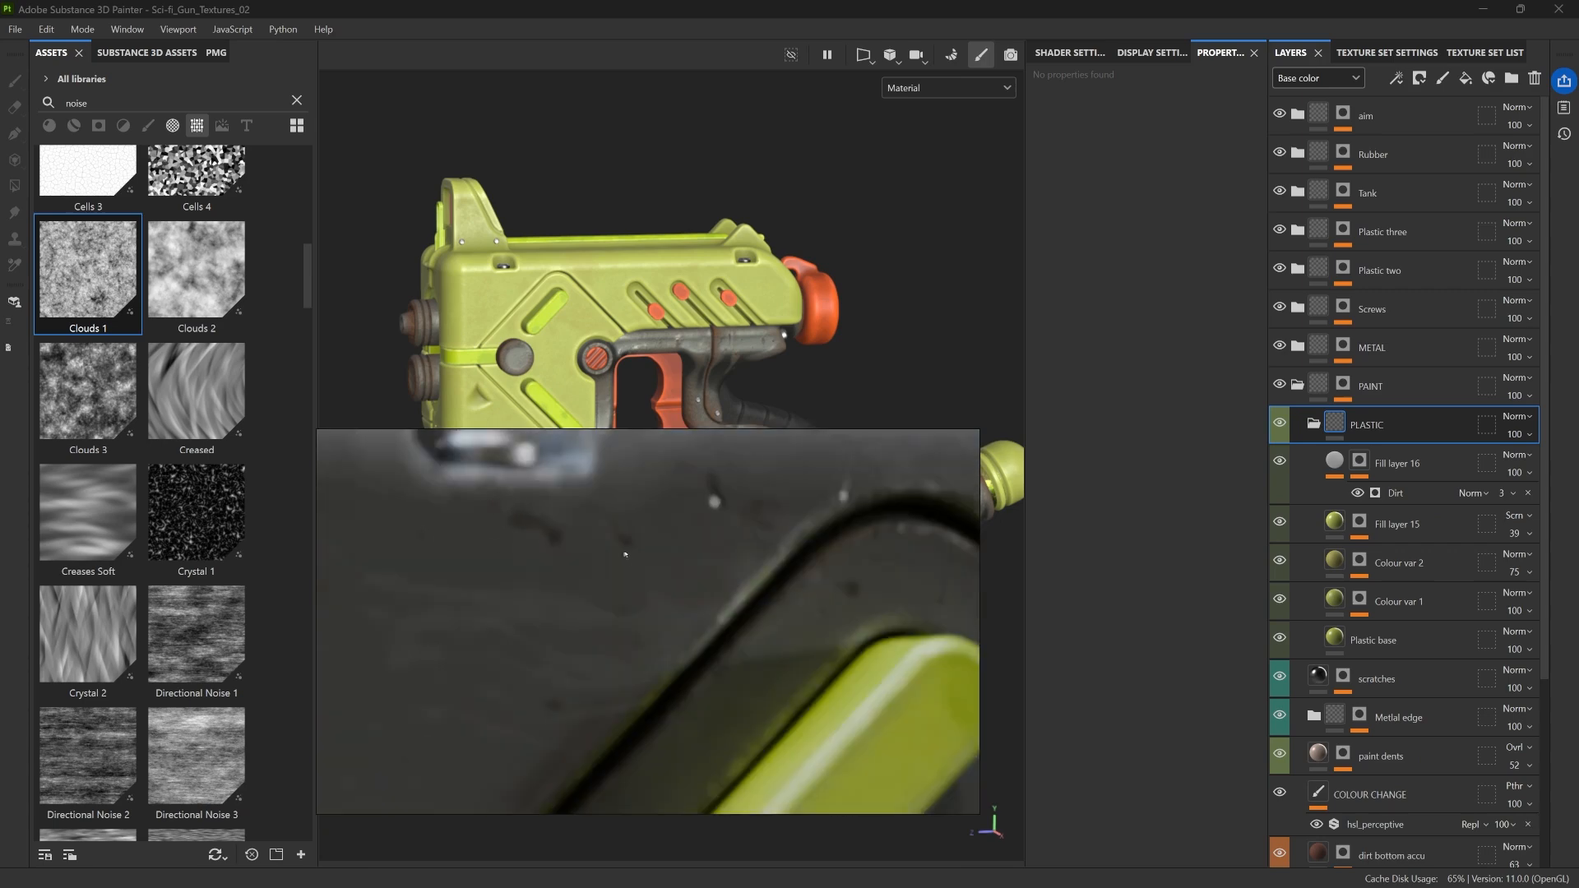
pyautogui.scroll(-3, 626, 561)
pyautogui.scroll(-2, 692, 518)
pyautogui.moveTo(684, 488); pyautogui.dragTo(599, 539)
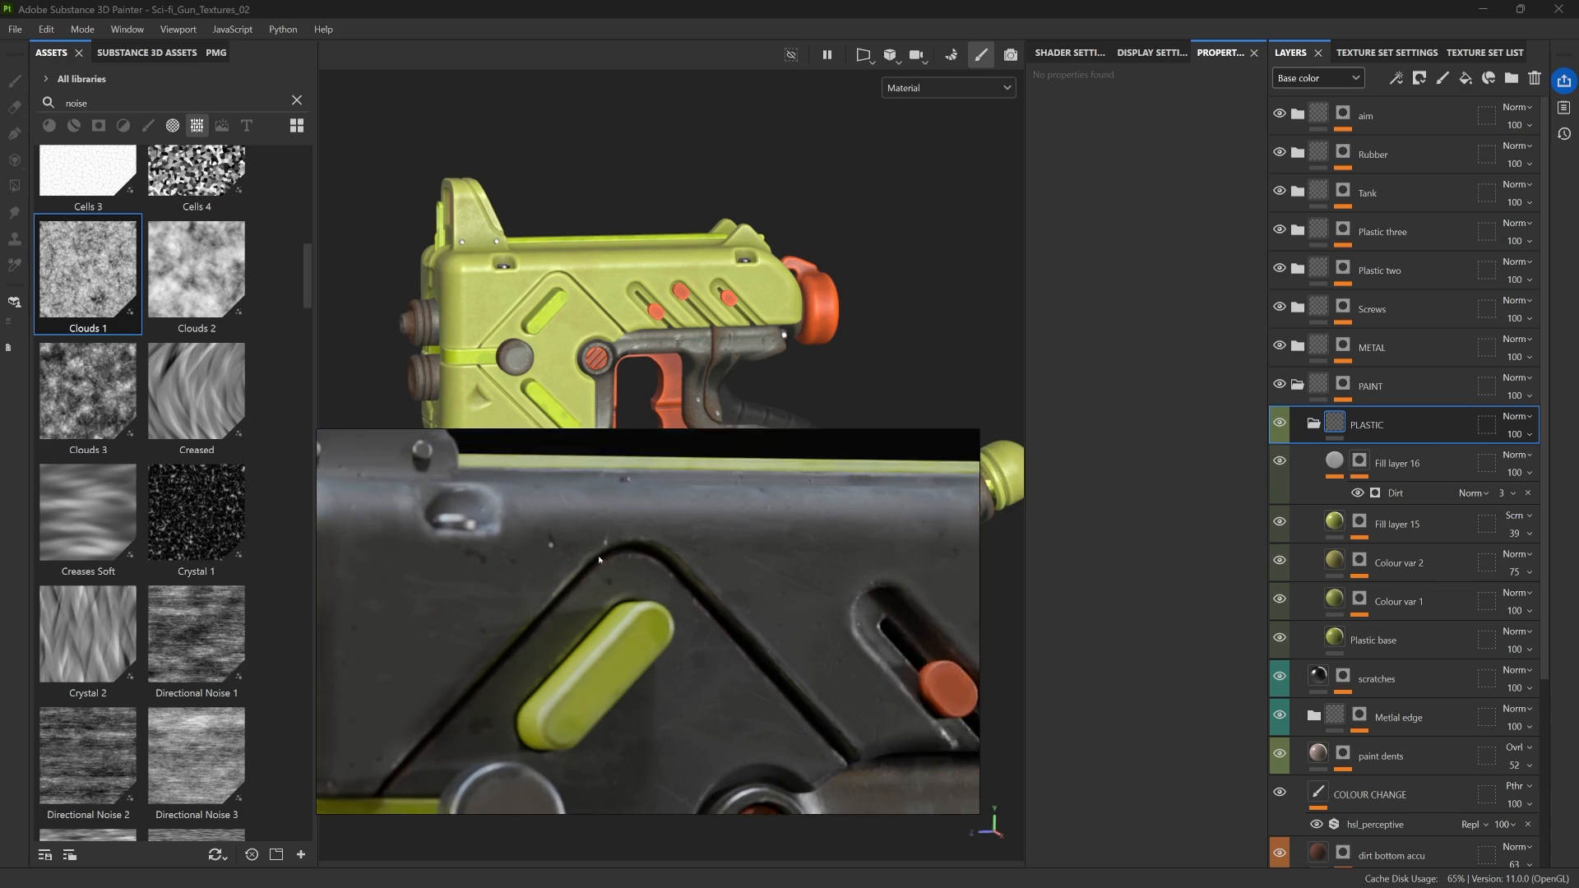
pyautogui.scroll(4, 726, 500)
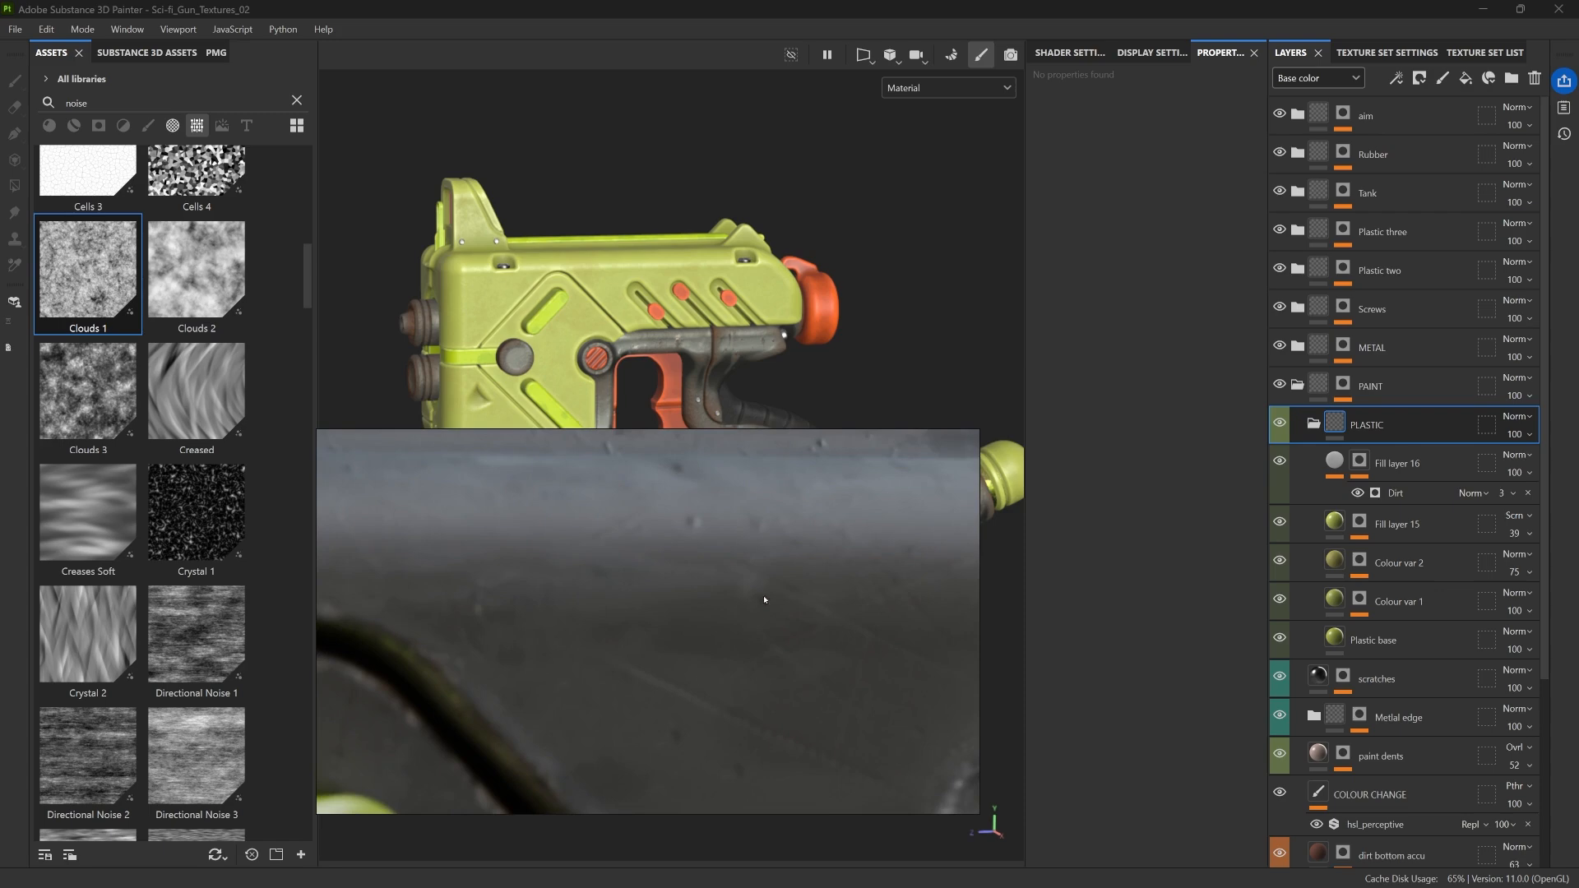
pyautogui.scroll(-5, 703, 581)
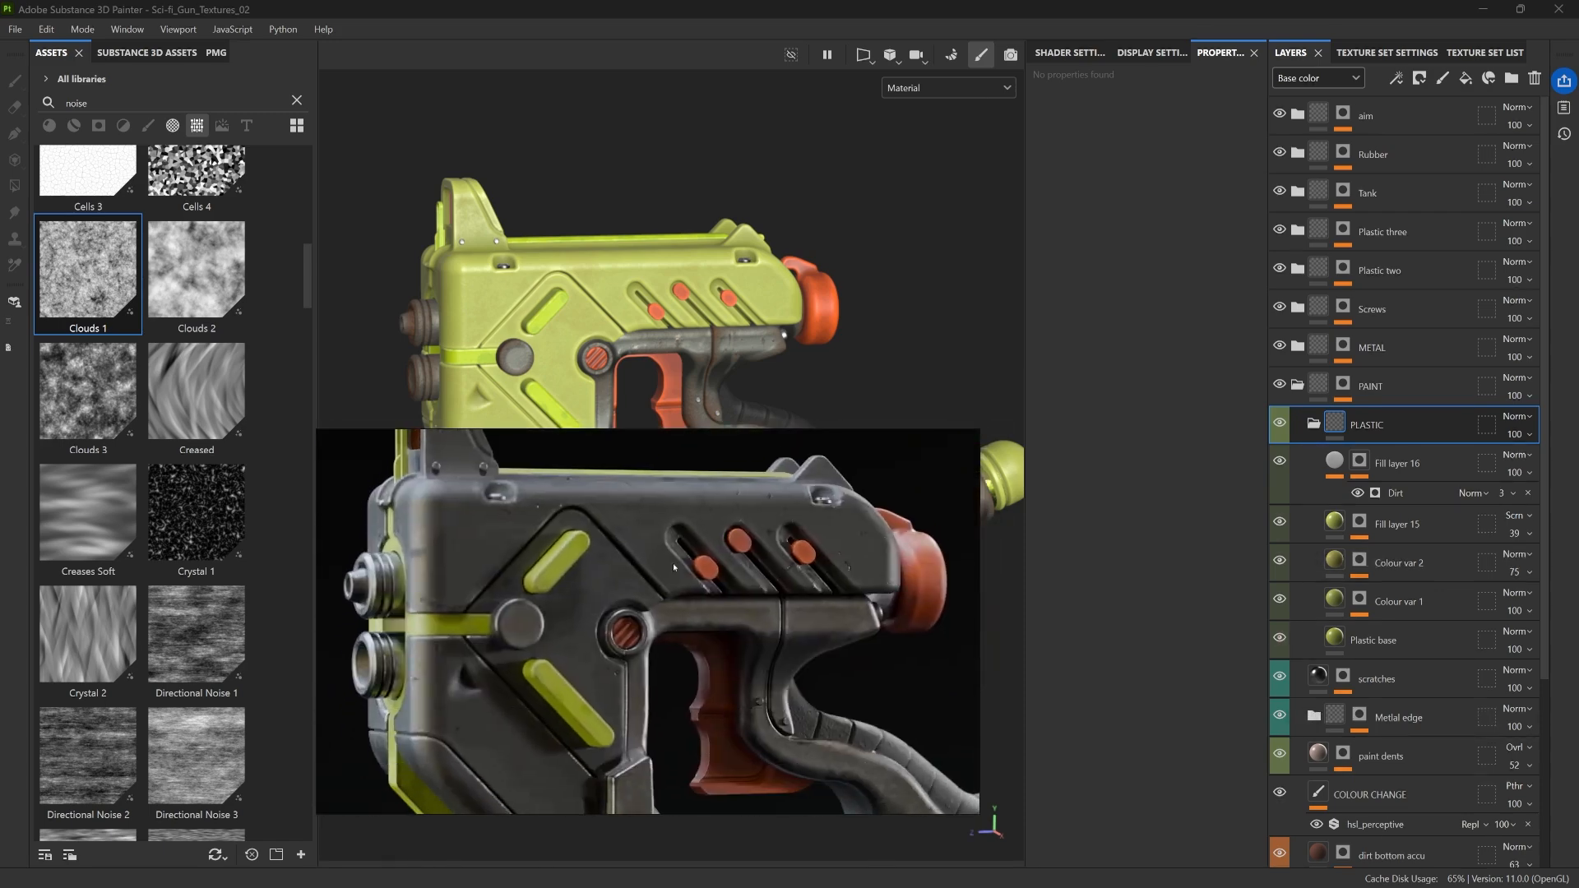
# Step: Search the filter library for "hsl" and add the HSL Perceptive filter as a new layer above Fill layer 16 in the PLASTIC folder
pyautogui.click(1396, 462)
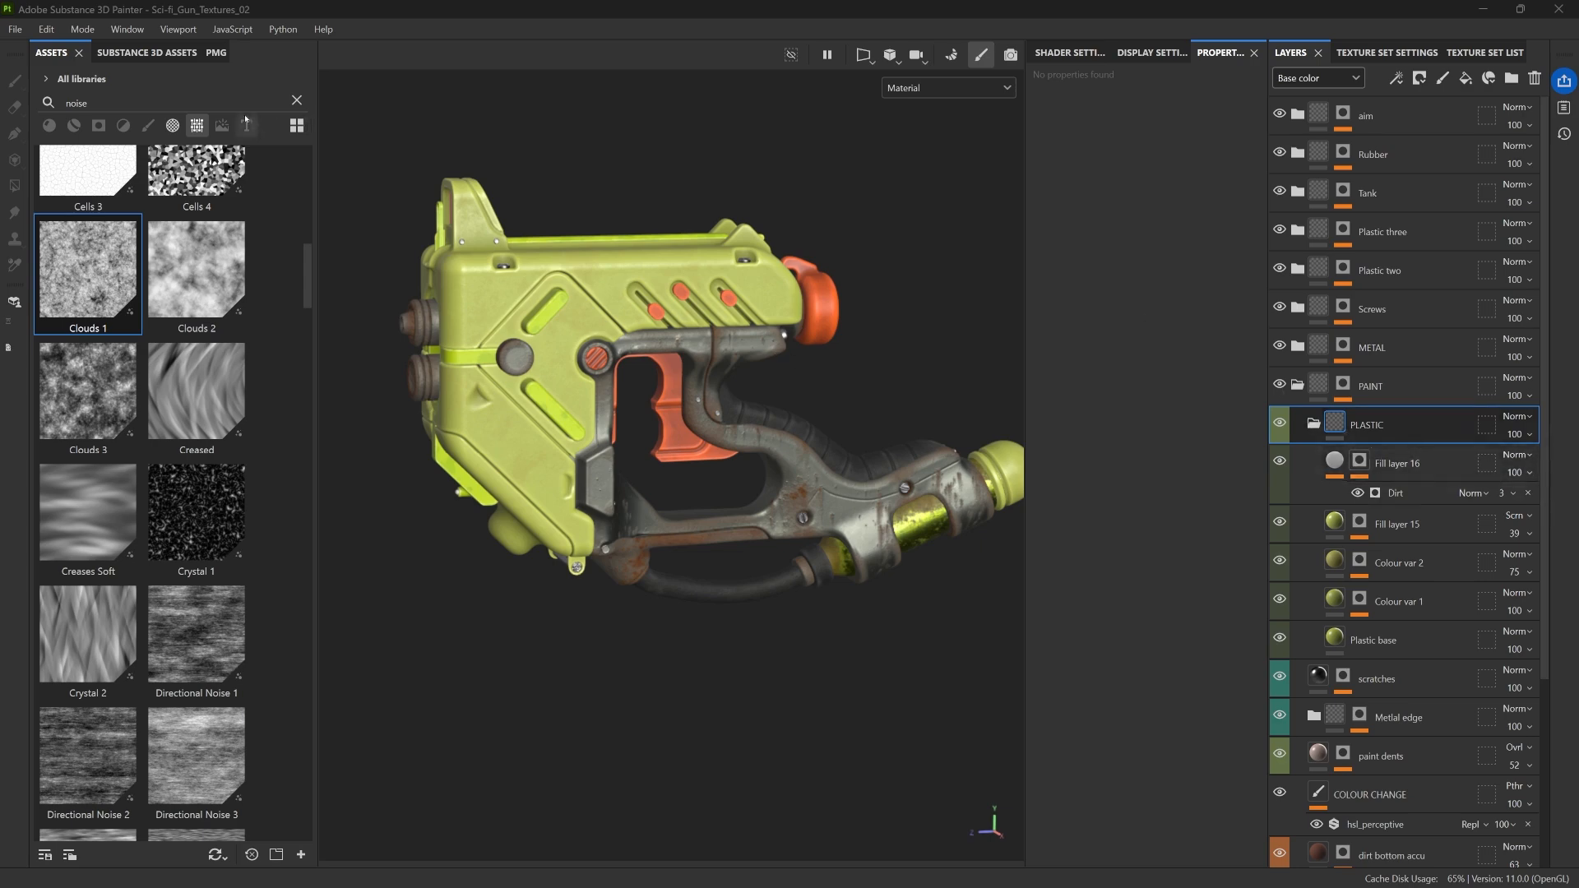
pyautogui.click(297, 100)
pyautogui.click(124, 125)
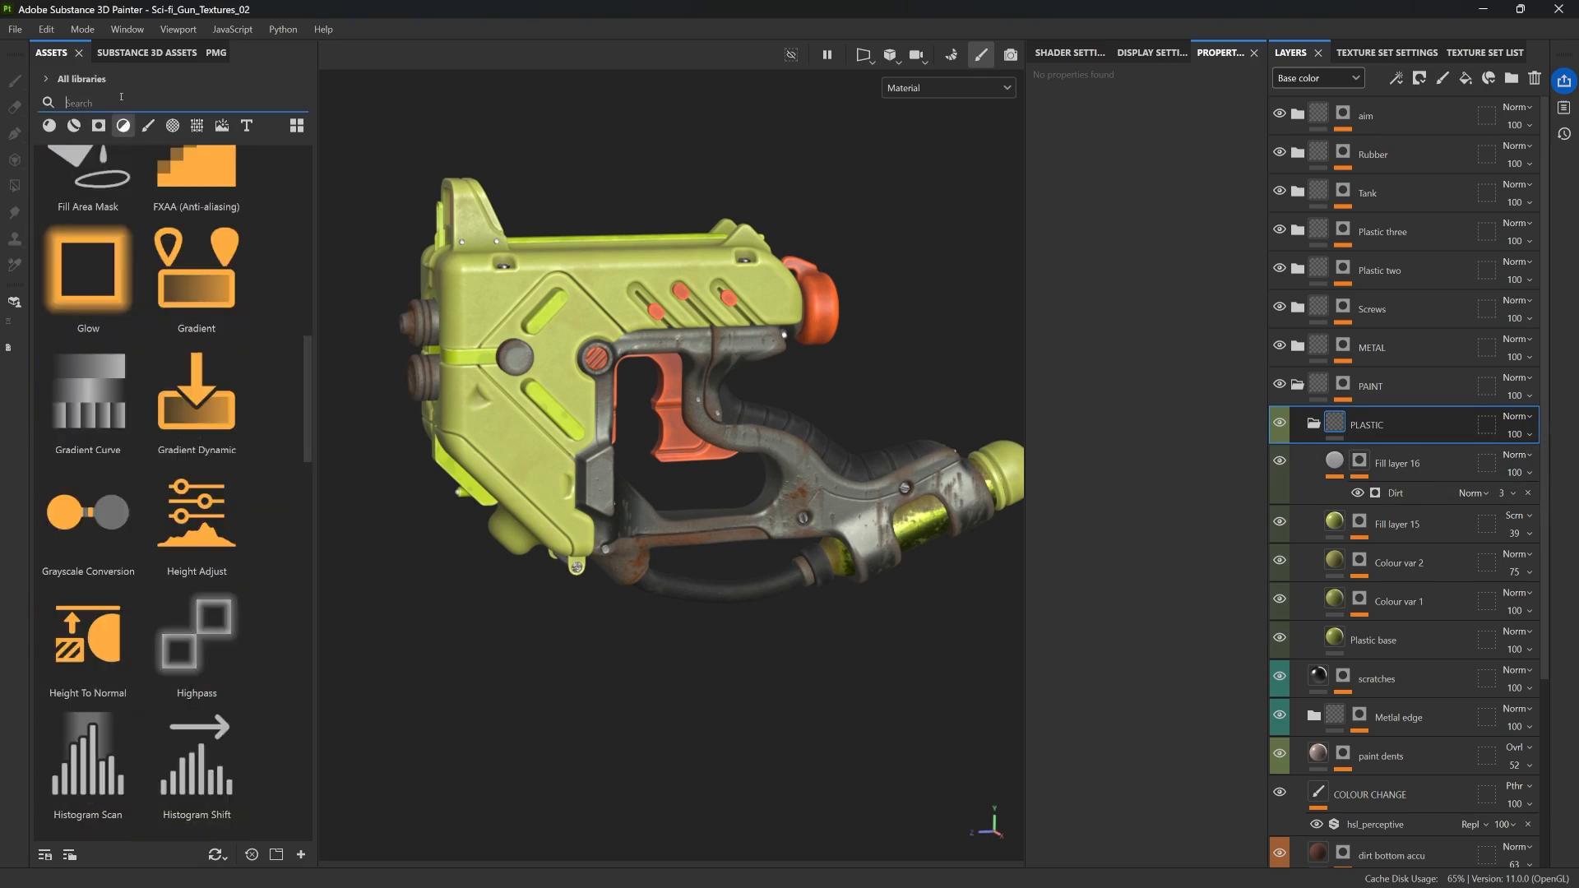
pyautogui.click(121, 97)
pyautogui.write('h')
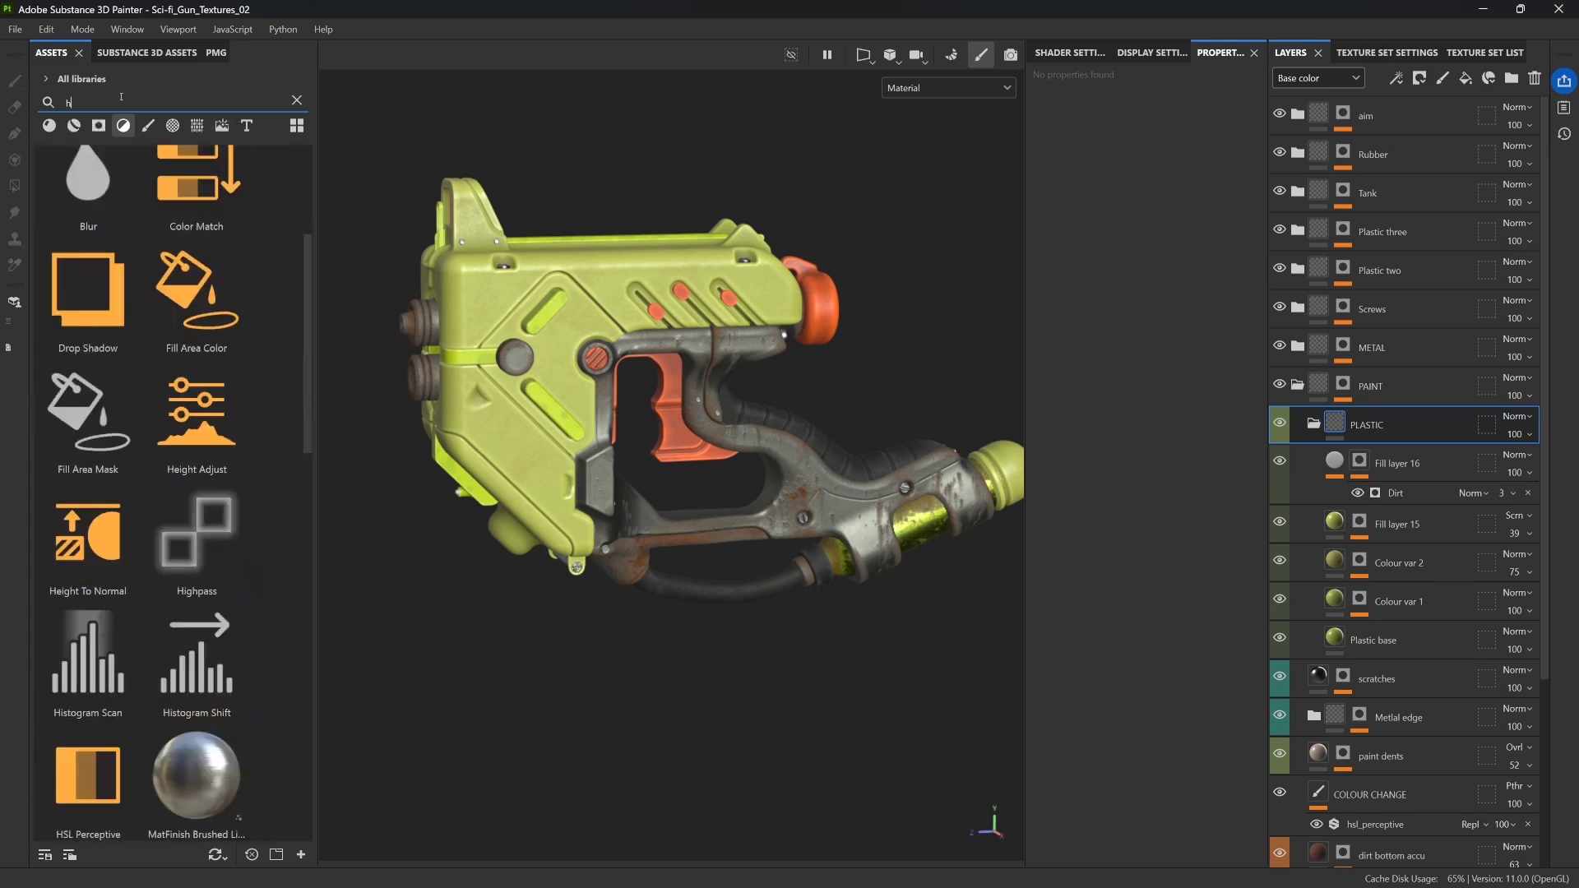
pyautogui.write('sl')
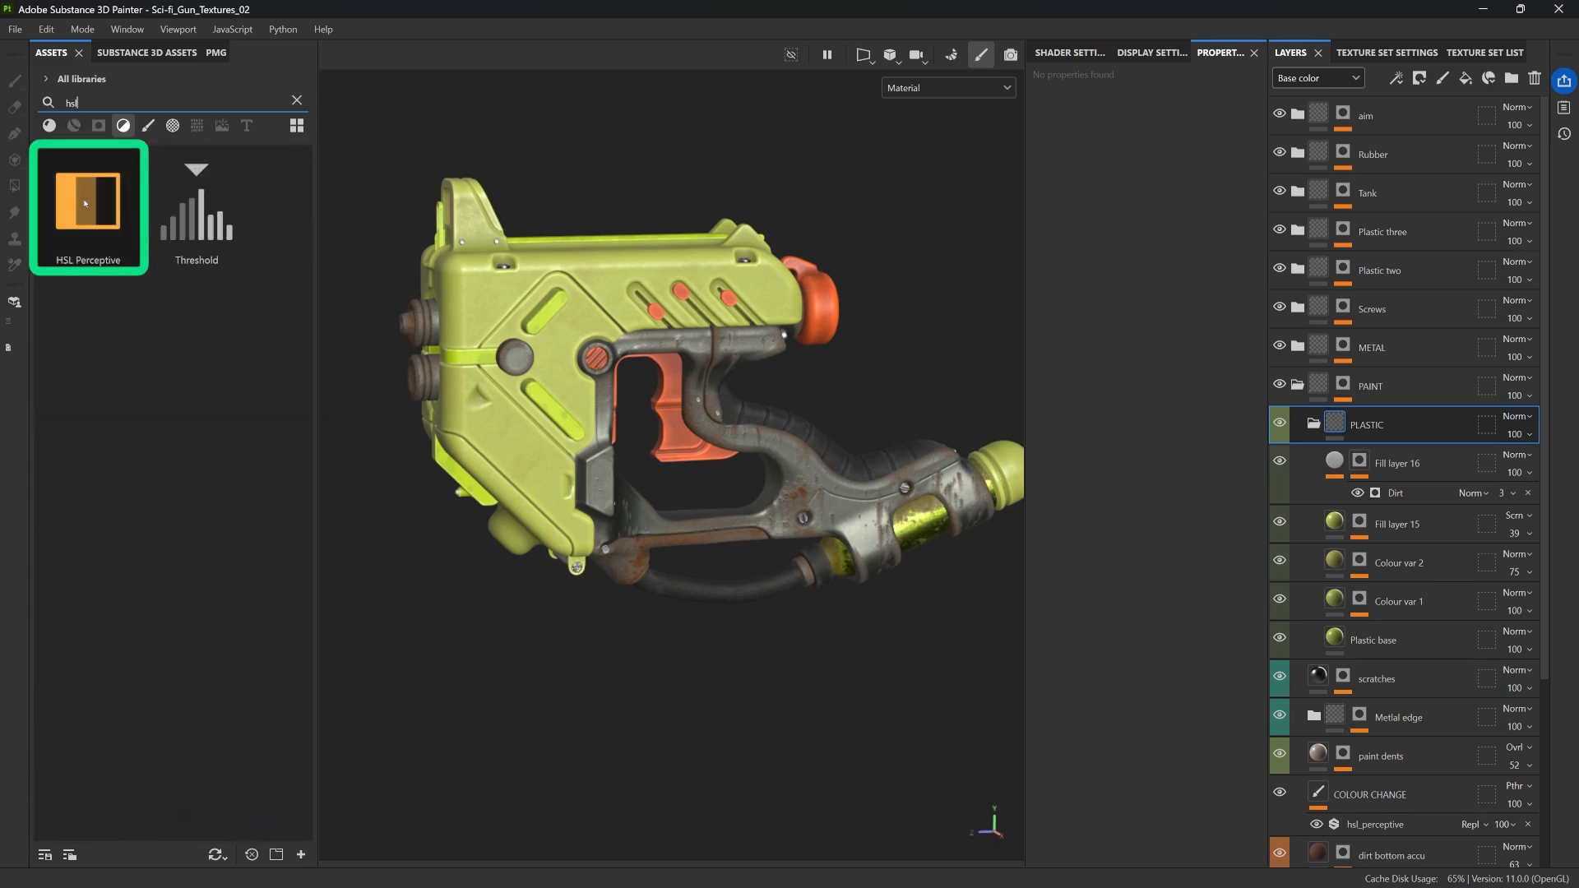
pyautogui.moveTo(86, 203); pyautogui.dragTo(1335, 446)
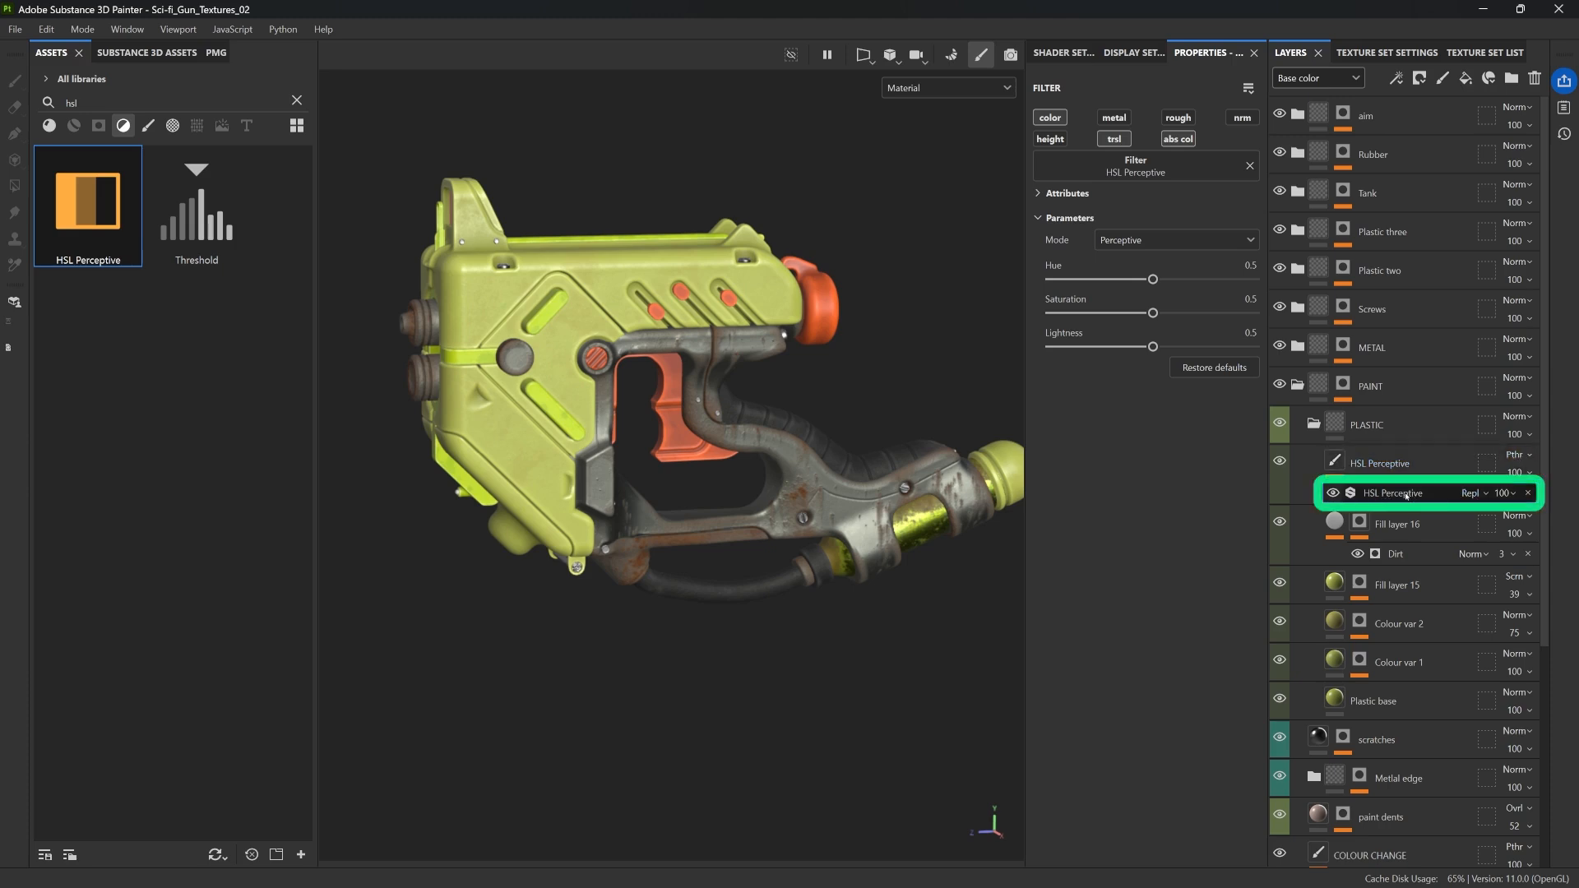
# Step: Set the HSL Perceptive filter to hue 0.469, saturation 0.078 and lightness 0.196, and compare the gun body with and without it
pyautogui.moveTo(1152, 279); pyautogui.dragTo(1061, 313)
pyautogui.moveTo(1152, 346); pyautogui.dragTo(1089, 347)
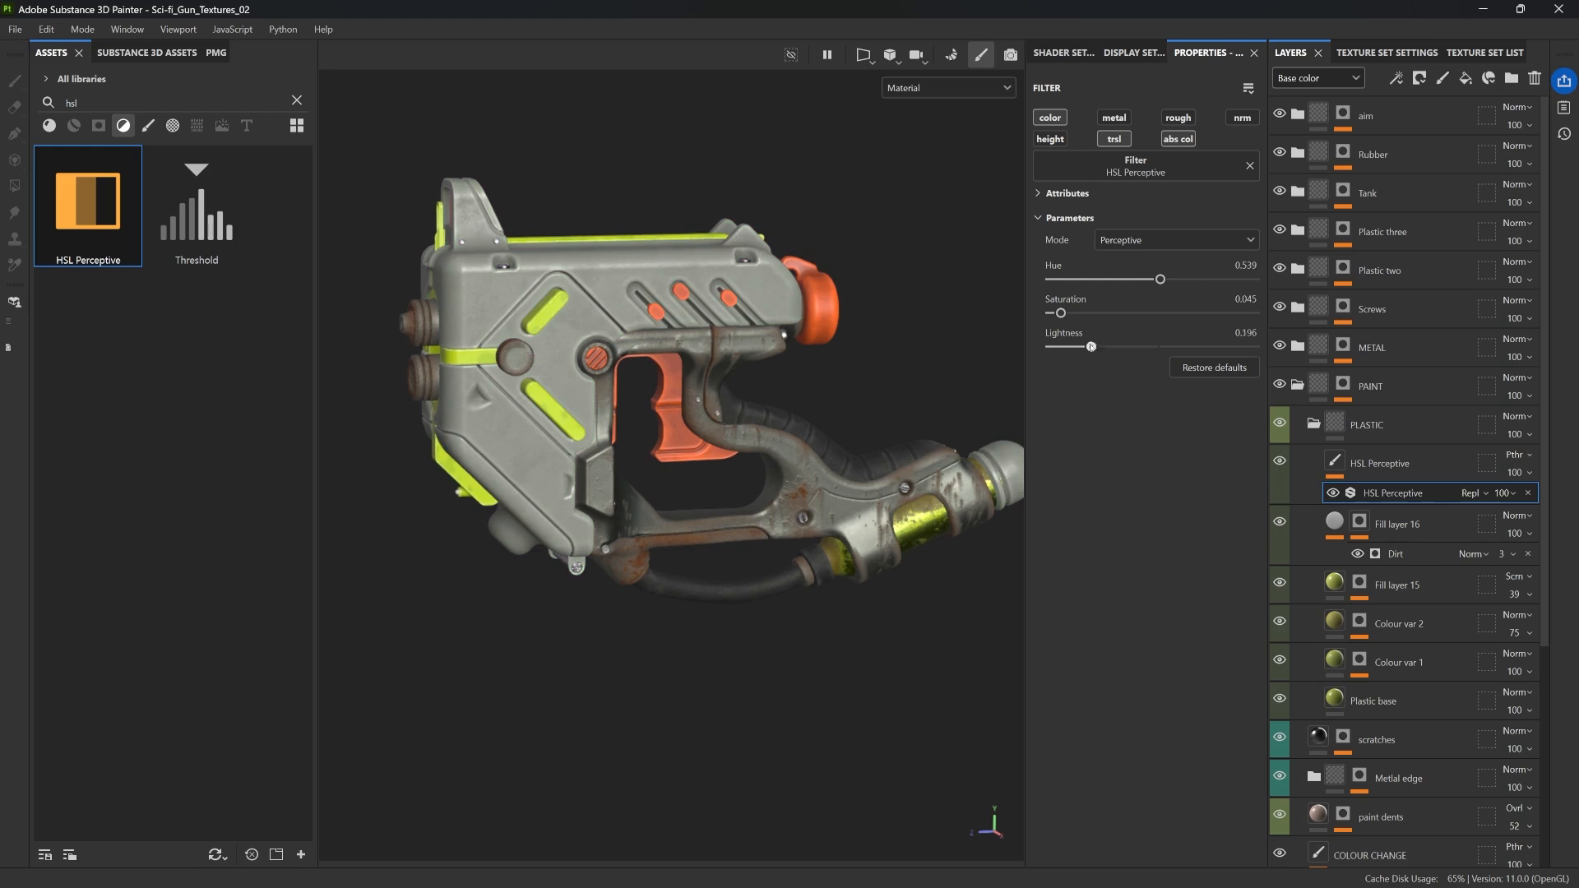
pyautogui.moveTo(1160, 279); pyautogui.dragTo(1146, 280)
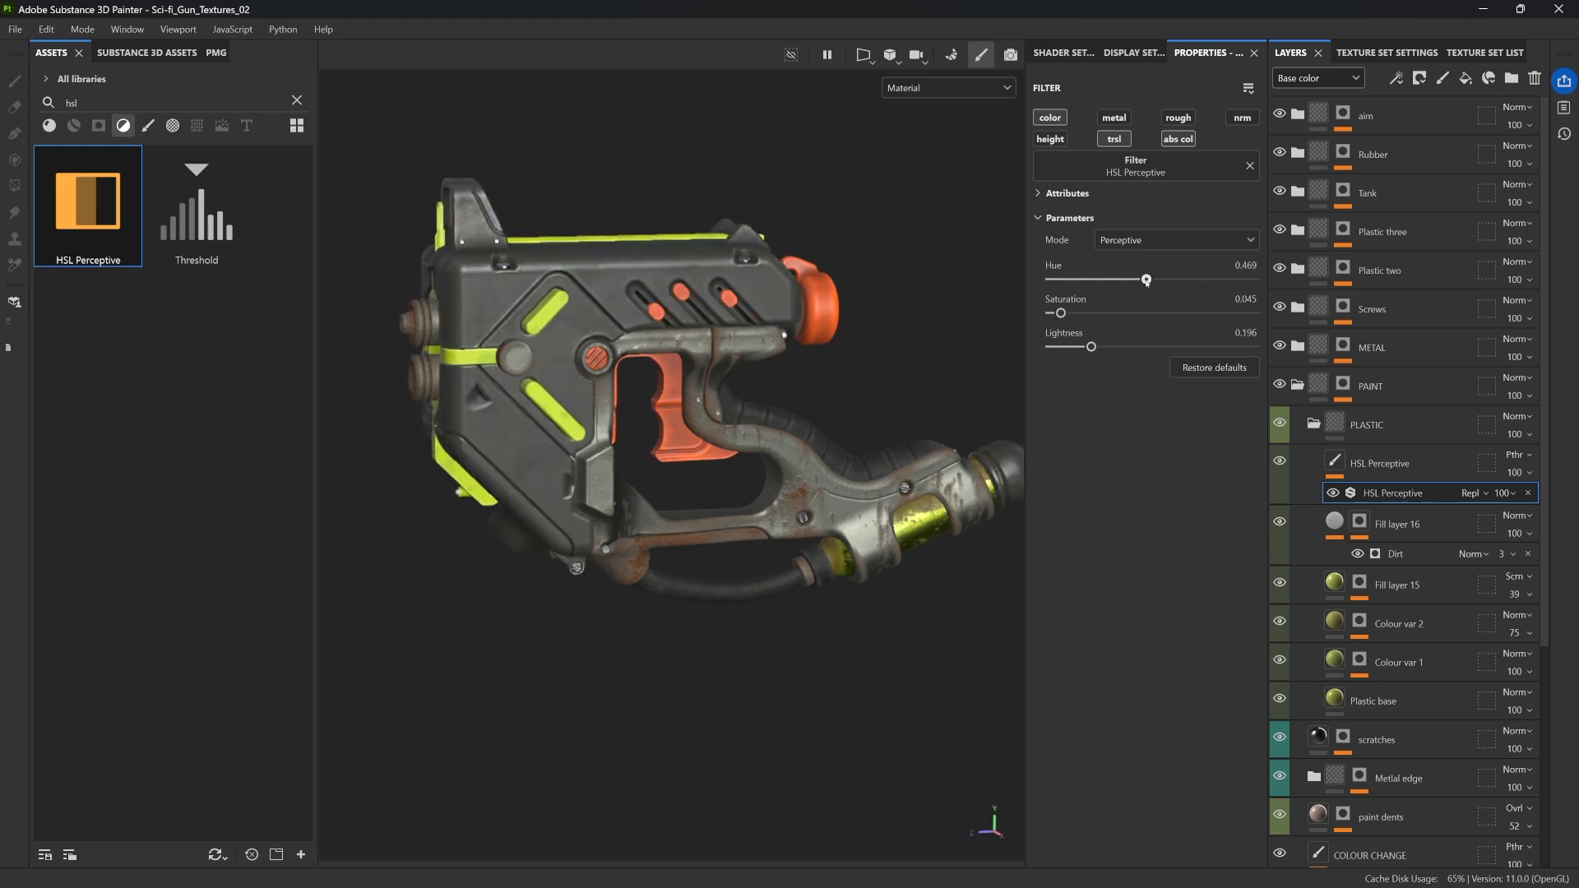
pyautogui.moveTo(1061, 313); pyautogui.dragTo(1068, 313)
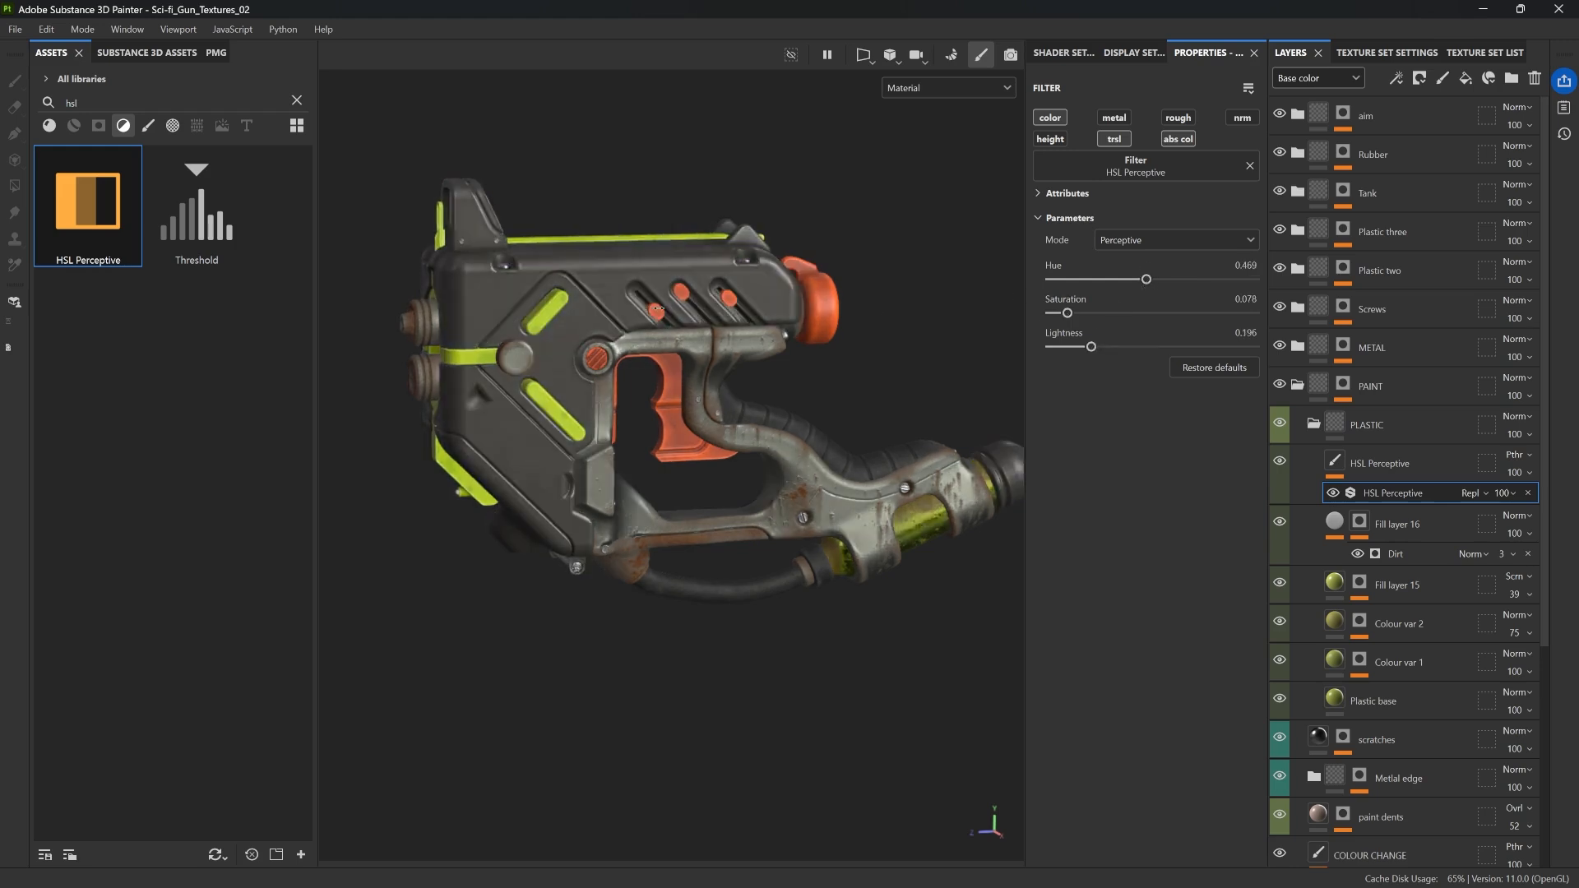
pyautogui.scroll(5, 514, 268)
pyautogui.keyDown('alt'); pyautogui.moveTo(514, 267); pyautogui.dragTo(492, 295); pyautogui.keyUp('alt')
pyautogui.keyDown('alt'); pyautogui.moveTo(968, 375); pyautogui.dragTo(984, 364); pyautogui.keyUp('alt')
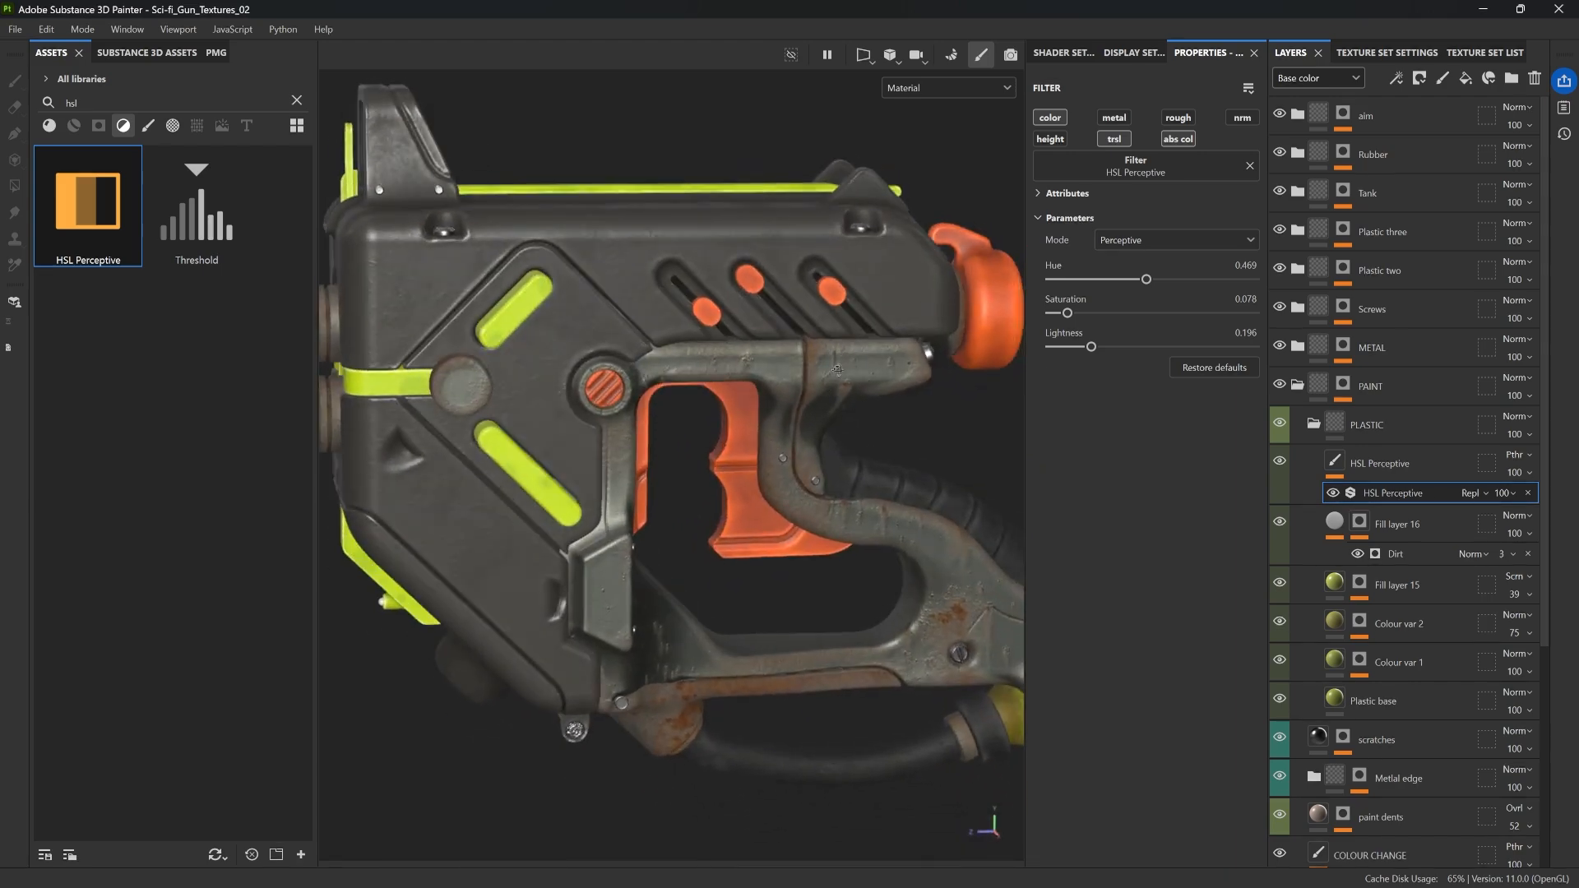
pyautogui.click(1335, 492)
pyautogui.click(1334, 492)
# Step: Try a purple body colour by setting the HSL Perceptive filter to hue 0.257, saturation 0.388 and lightness 0.543
pyautogui.moveTo(1067, 313); pyautogui.dragTo(1161, 347)
pyautogui.moveTo(1145, 280); pyautogui.dragTo(1104, 279)
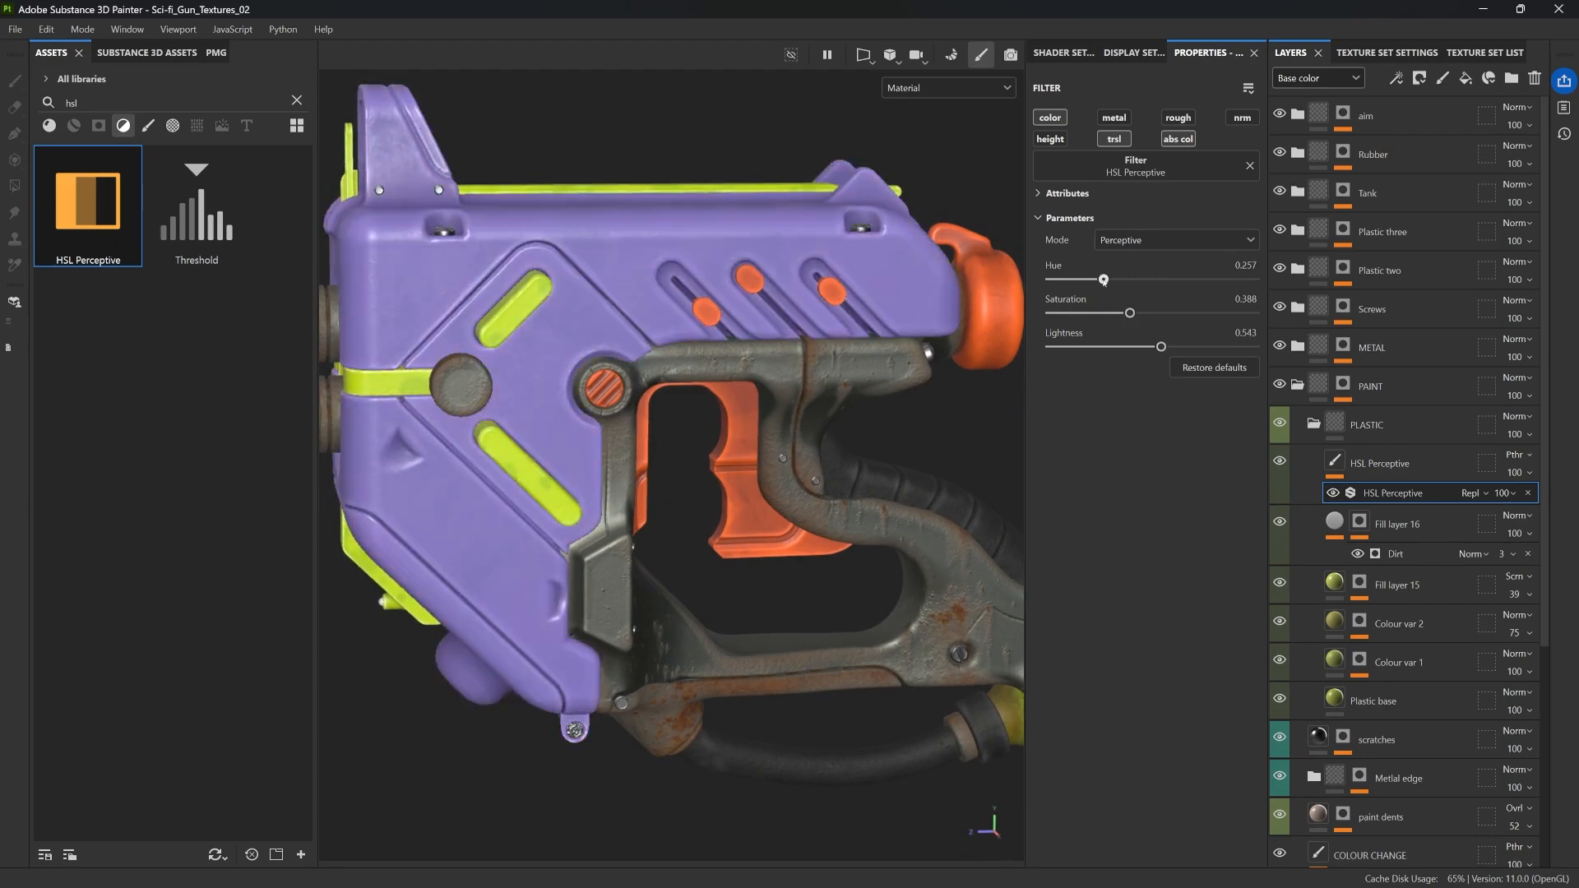
pyautogui.scroll(-4, 686, 271)
pyautogui.keyDown('alt'); pyautogui.moveTo(675, 268); pyautogui.dragTo(636, 321); pyautogui.keyUp('alt')
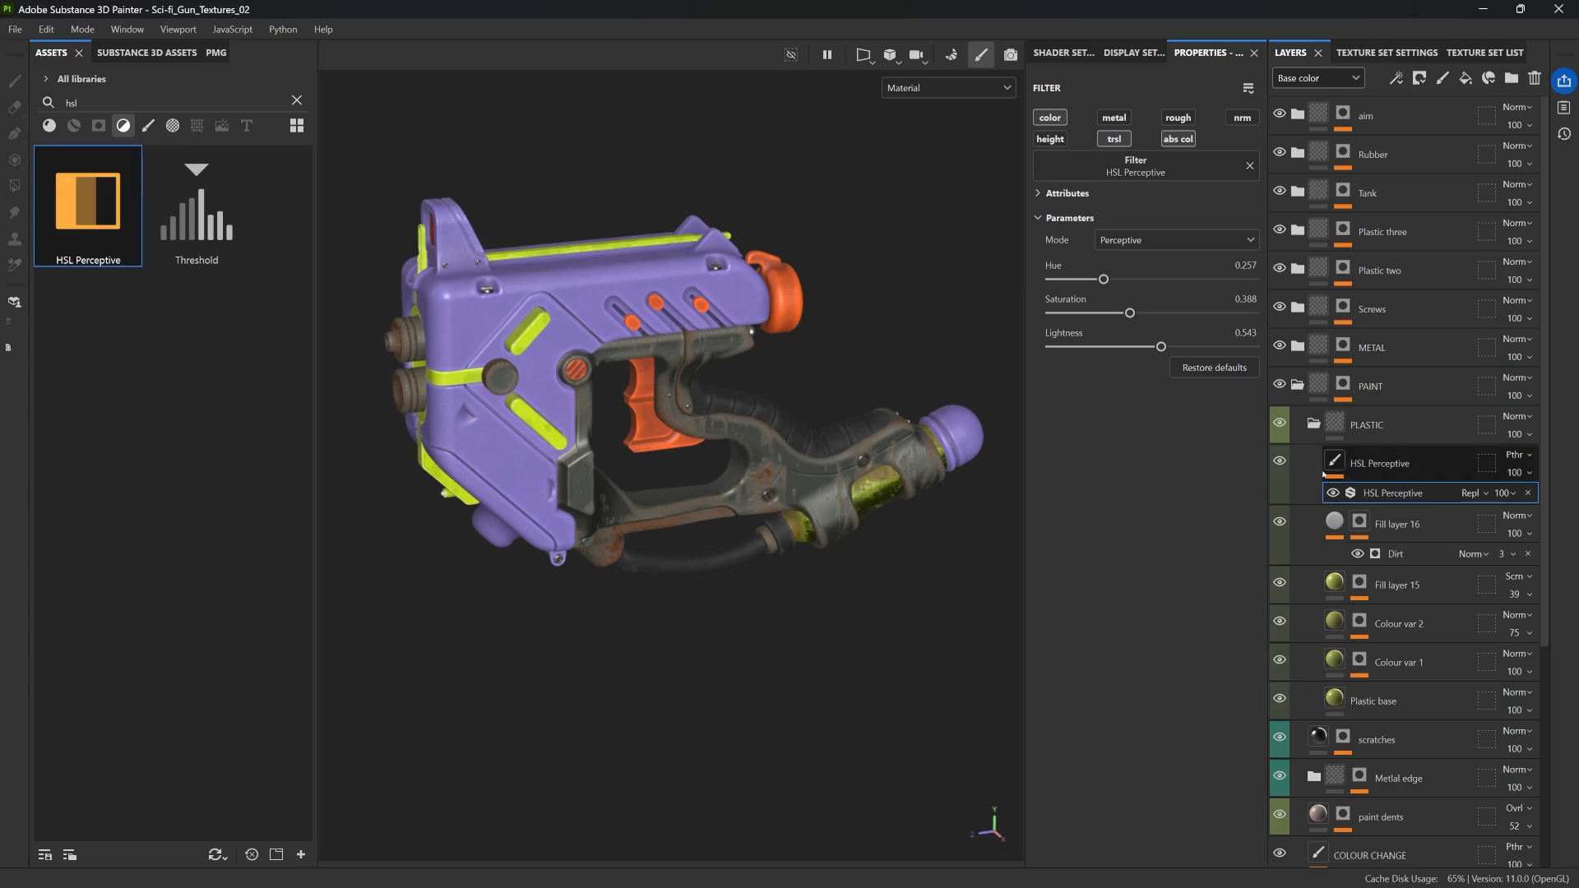
# Step: Set the HSL Perceptive filter to hue 0.38, saturation 0 and lightness 0.18 for a dark grey body, and inspect it under different lighting
pyautogui.moveTo(1130, 314); pyautogui.dragTo(1052, 313)
pyautogui.moveTo(1161, 347); pyautogui.dragTo(1088, 347)
pyautogui.moveTo(1104, 279); pyautogui.dragTo(1128, 280)
pyautogui.keyDown('alt'); pyautogui.moveTo(625, 421); pyautogui.dragTo(571, 375); pyautogui.keyUp('alt')
pyautogui.keyDown('alt'); pyautogui.moveTo(571, 375); pyautogui.dragTo(600, 412, button='middle'); pyautogui.keyUp('alt')
pyautogui.keyDown('shift'); pyautogui.moveTo(531, 300); pyautogui.dragTo(547, 339, button='right'); pyautogui.keyUp('shift')
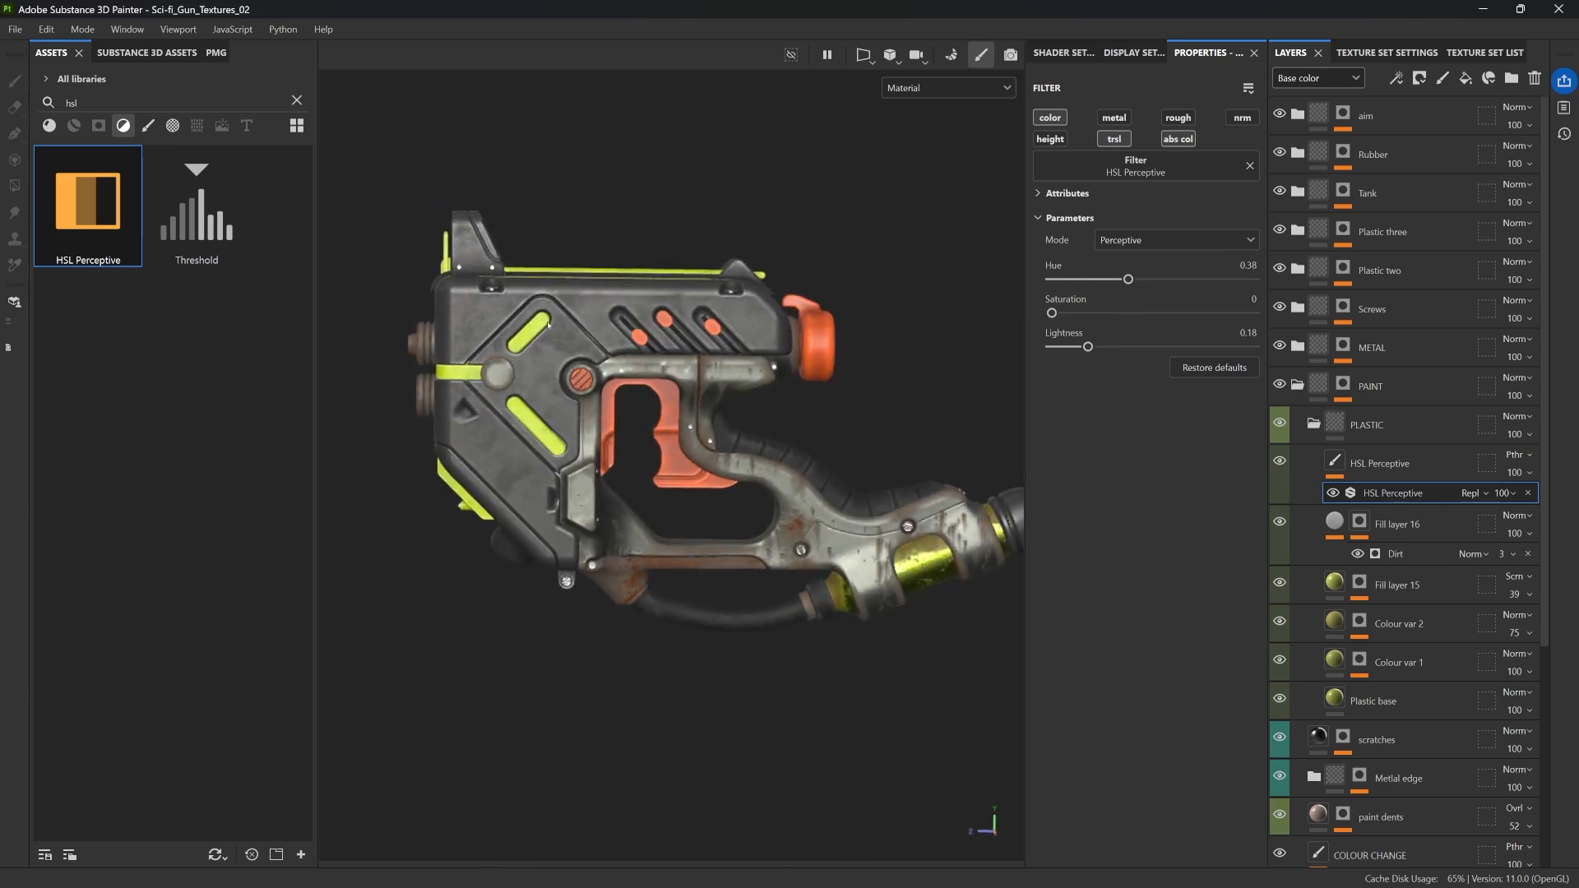